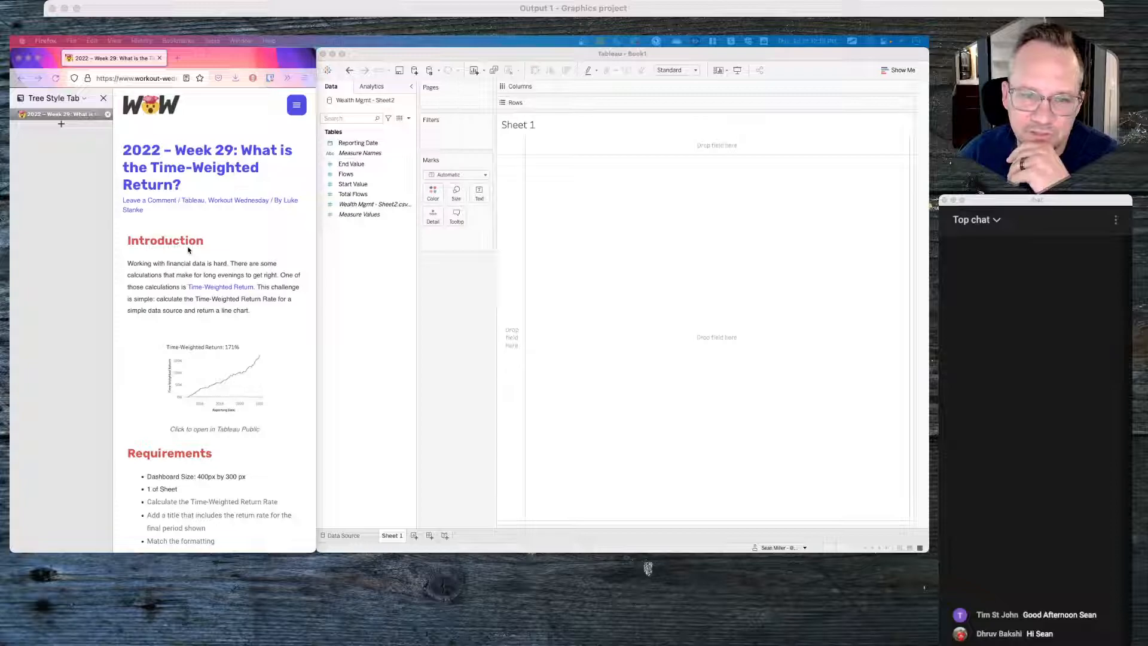
Step: Read the Week 29 challenge's introduction, requirements and dataset field descriptions
scroll(191, 448, "down", 3)
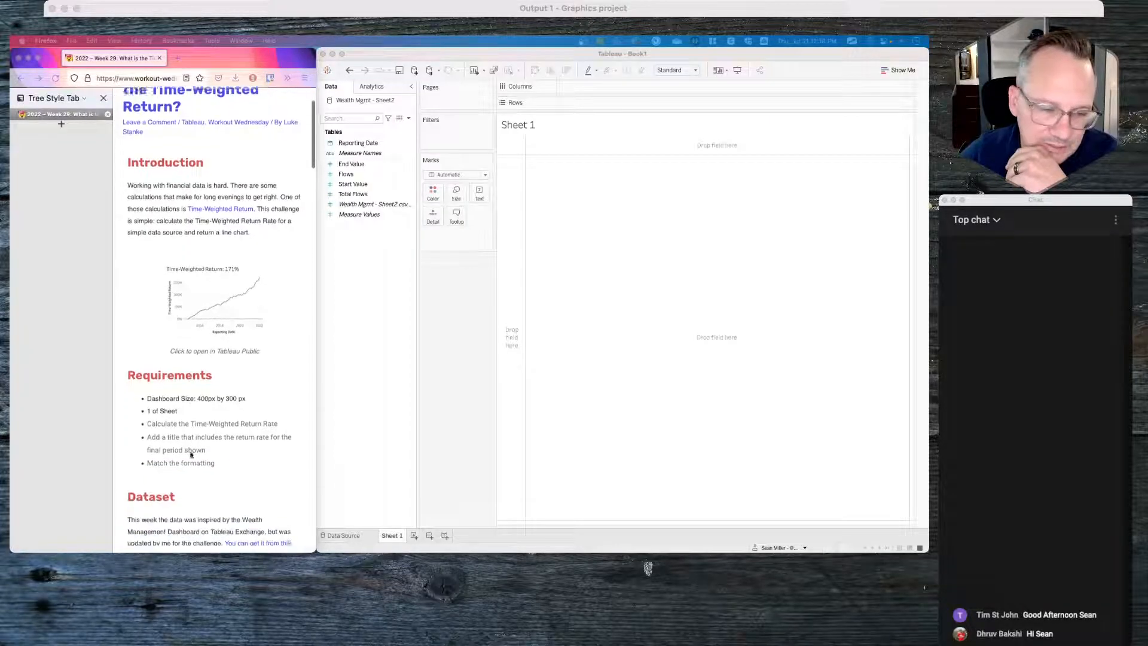
scroll(191, 455, "down", 1)
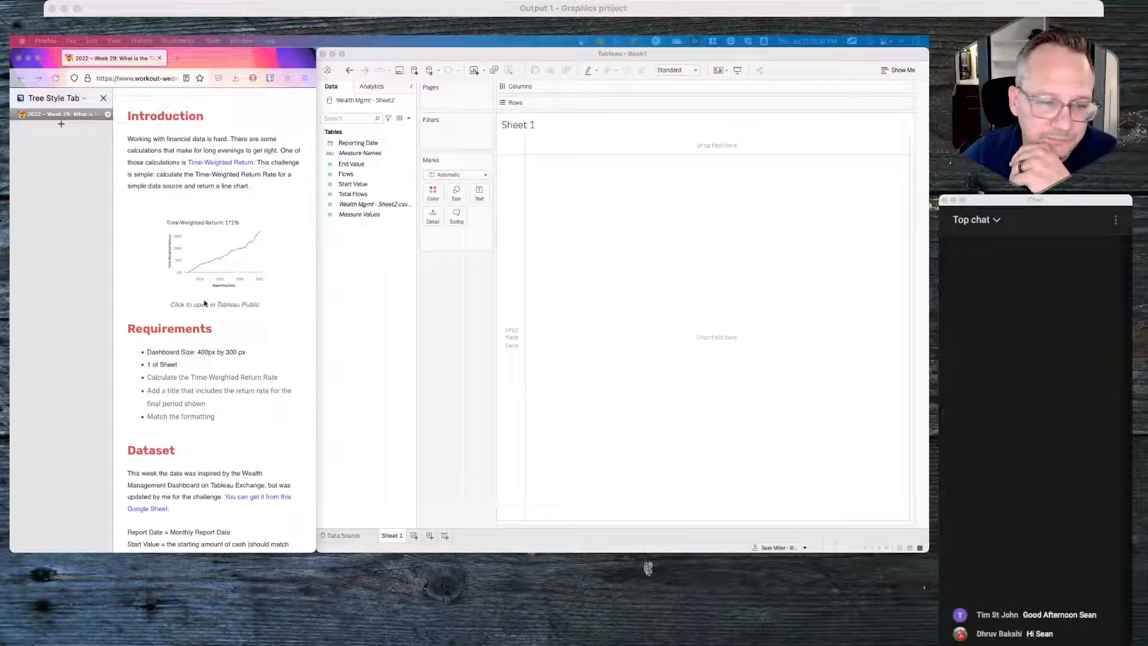
scroll(225, 306, "up", 2)
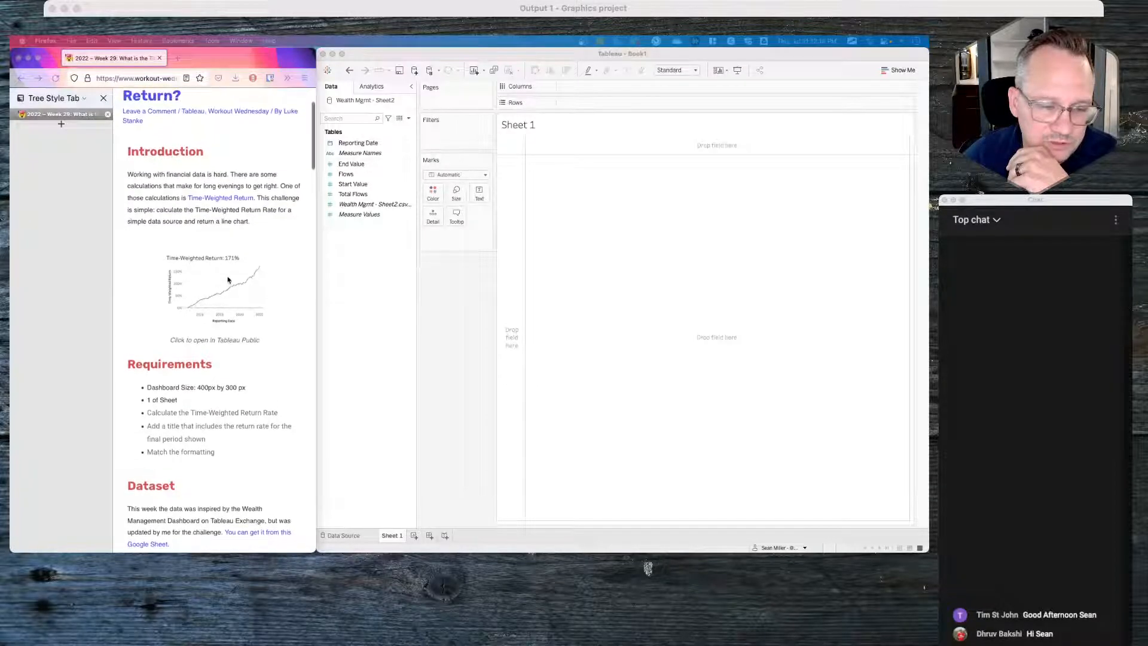
scroll(228, 280, "down", 1)
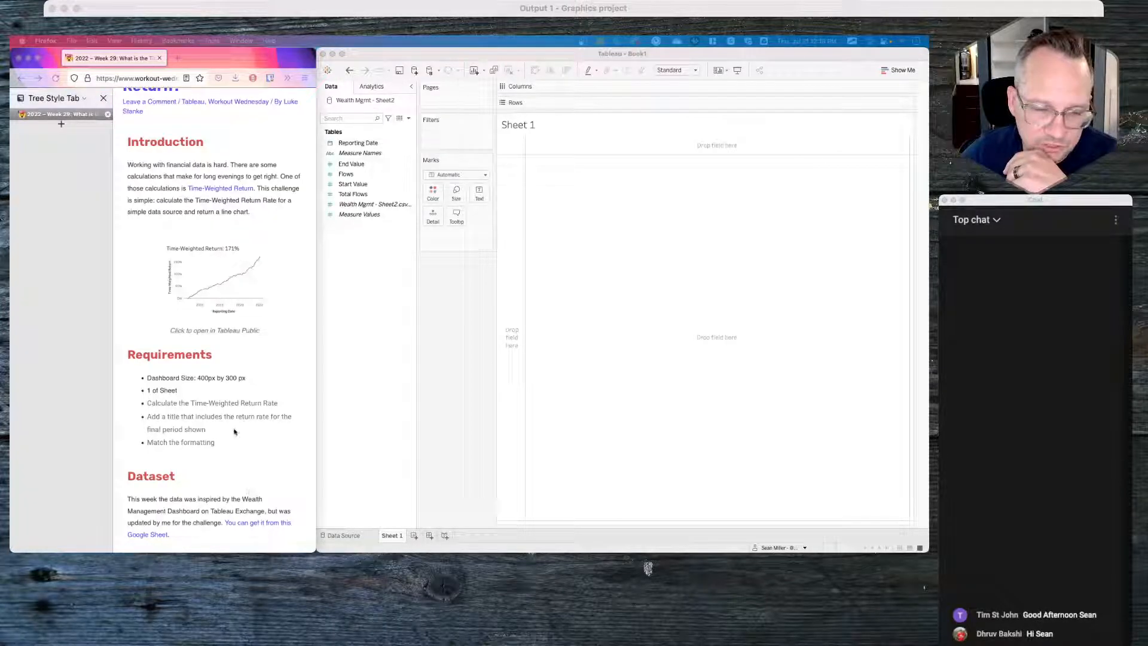
scroll(233, 431, "down", 5)
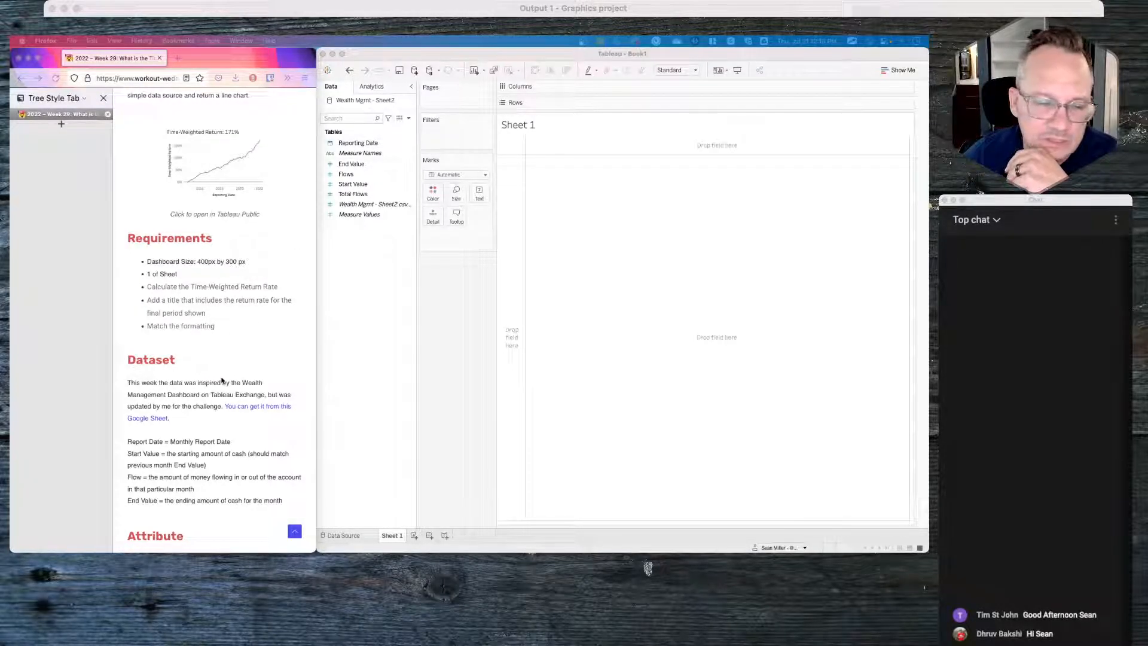
Step: Hide the Total Flows field in the Wealth Mgmt - Sheet2 data source
left_click(361, 195)
left_click(411, 195)
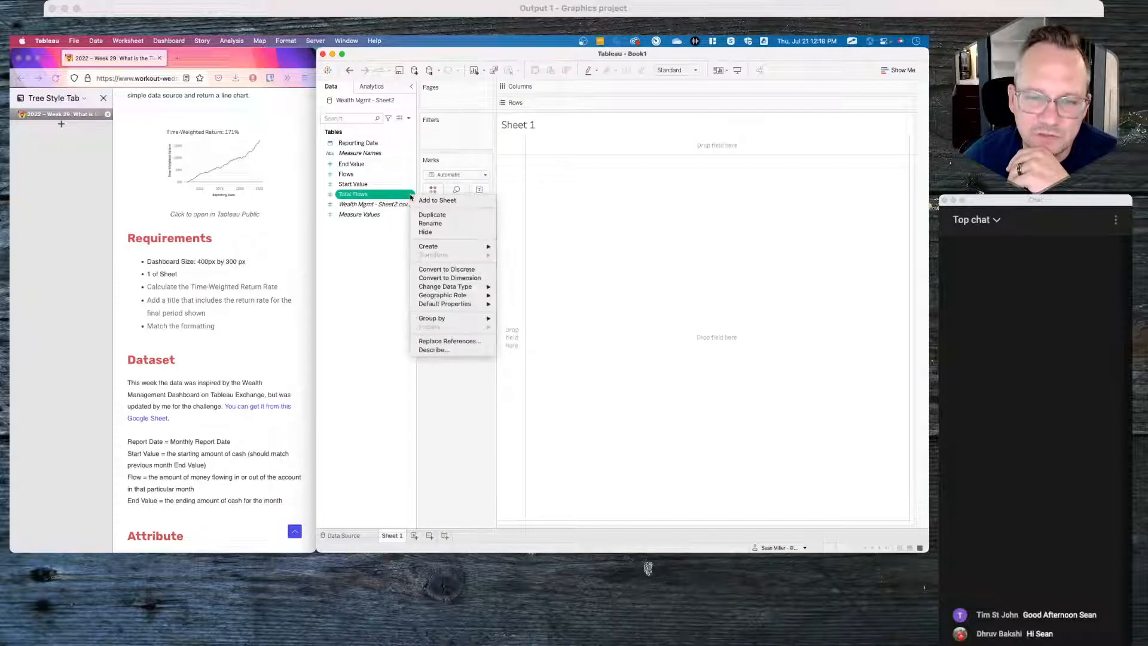
left_click(434, 235)
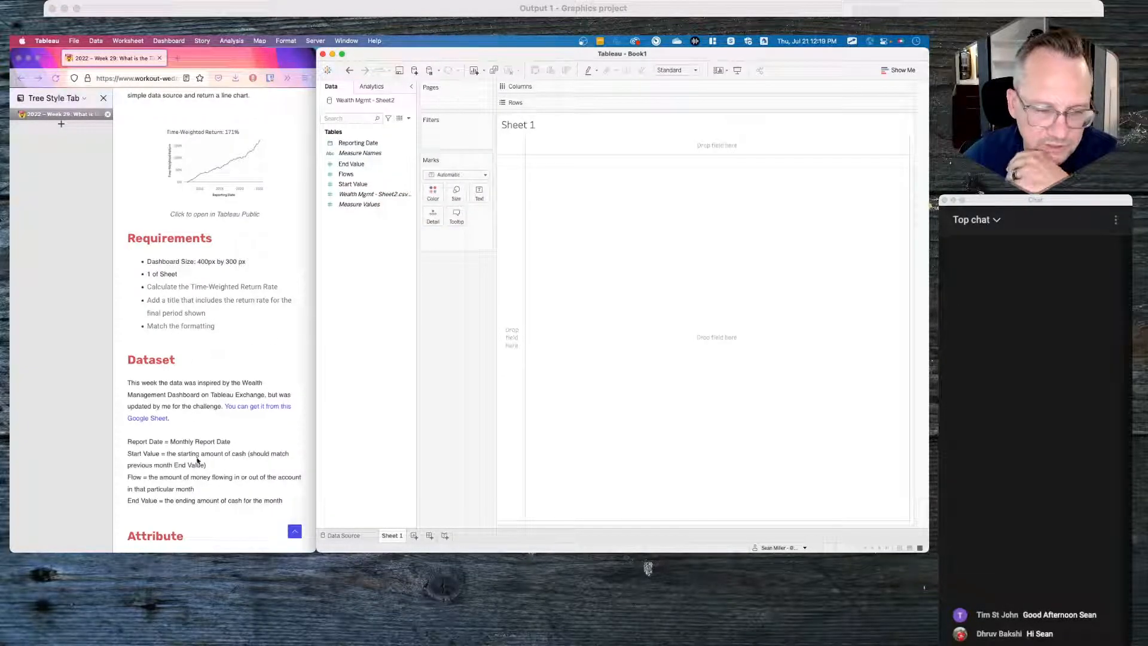
Step: Open the Time-Weighted Return article linked in the challenge introduction and read its TWR and HP formulas
scroll(232, 302, "up", 8)
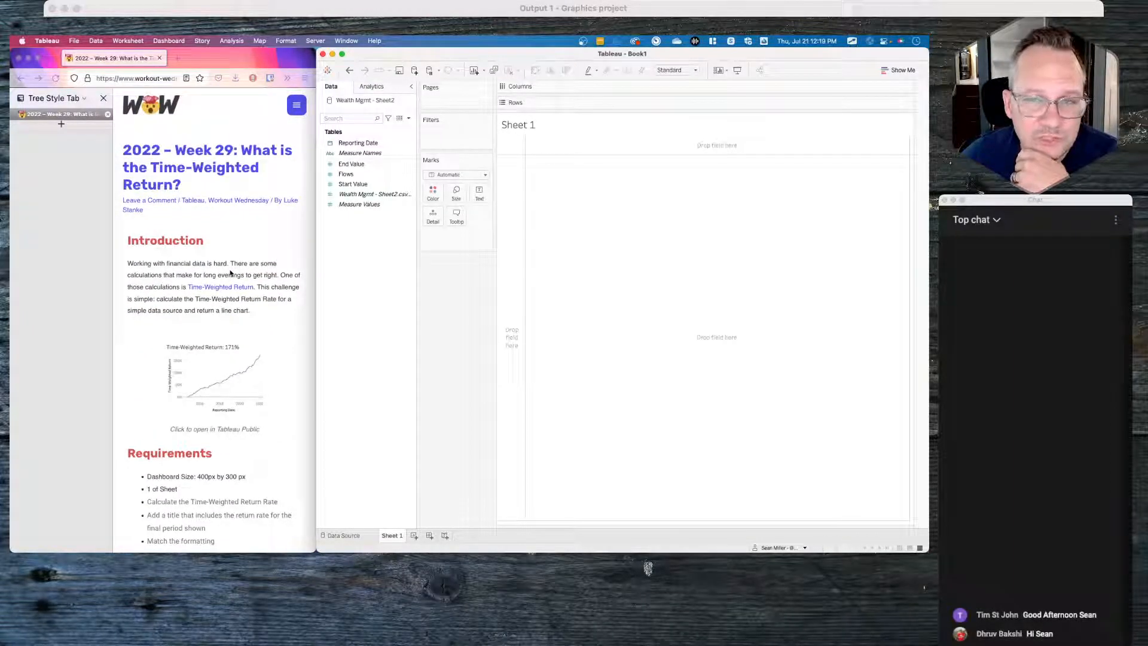
left_click(227, 279)
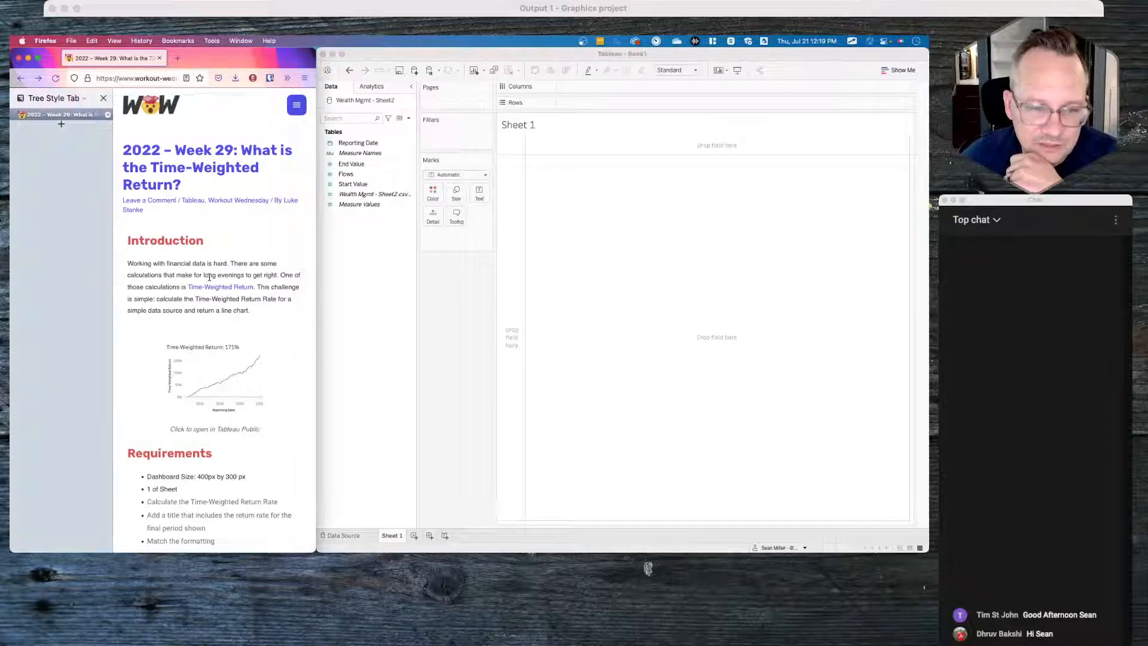
left_click(219, 288)
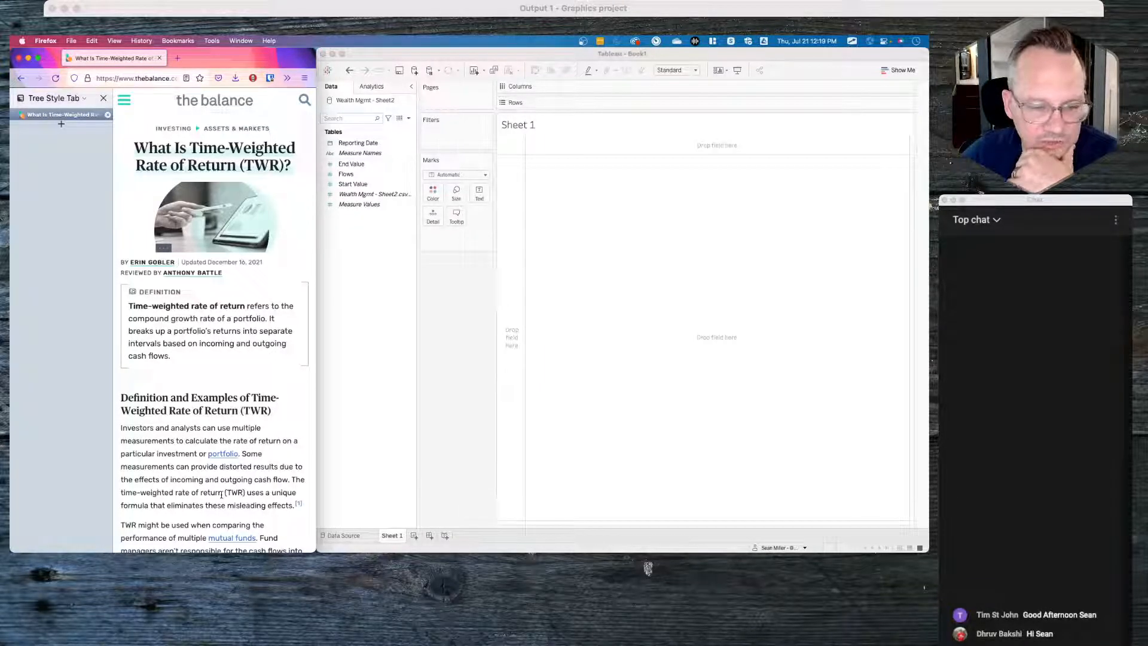
scroll(221, 494, "down", 2)
scroll(221, 494, "down", 8)
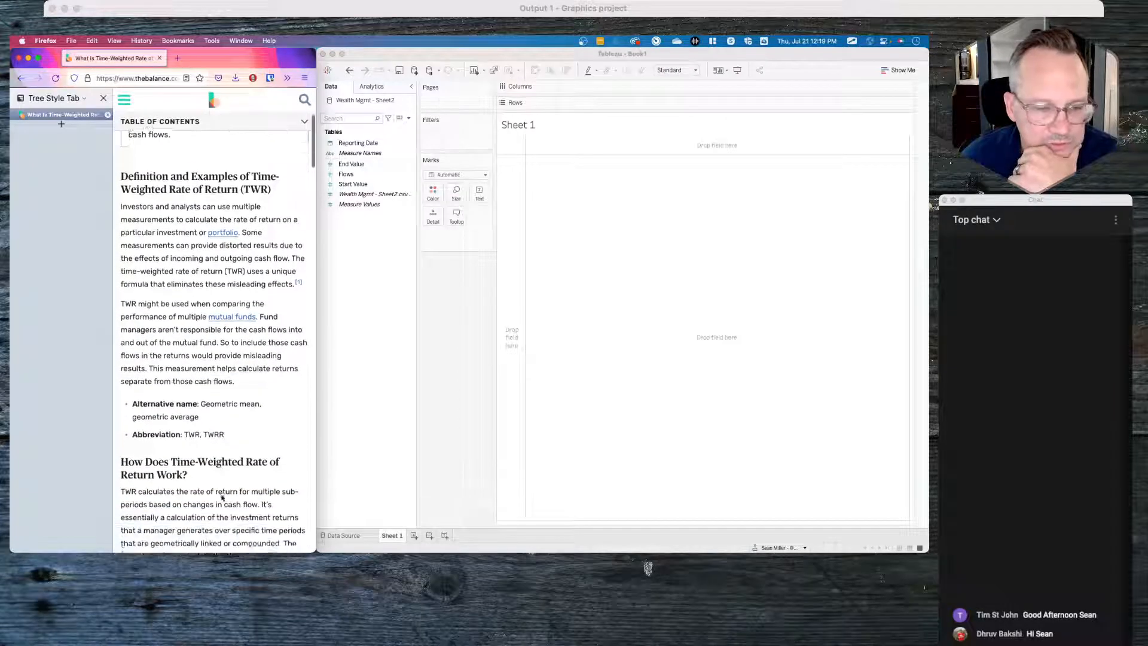
scroll(222, 497, "down", 4)
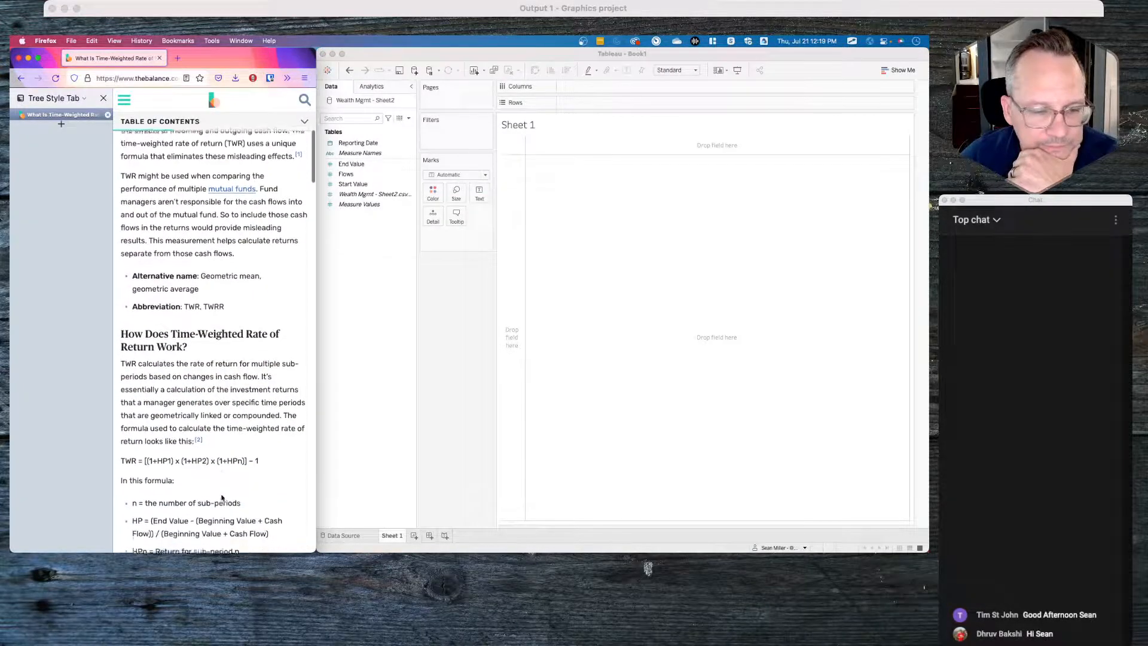
scroll(222, 497, "down", 3)
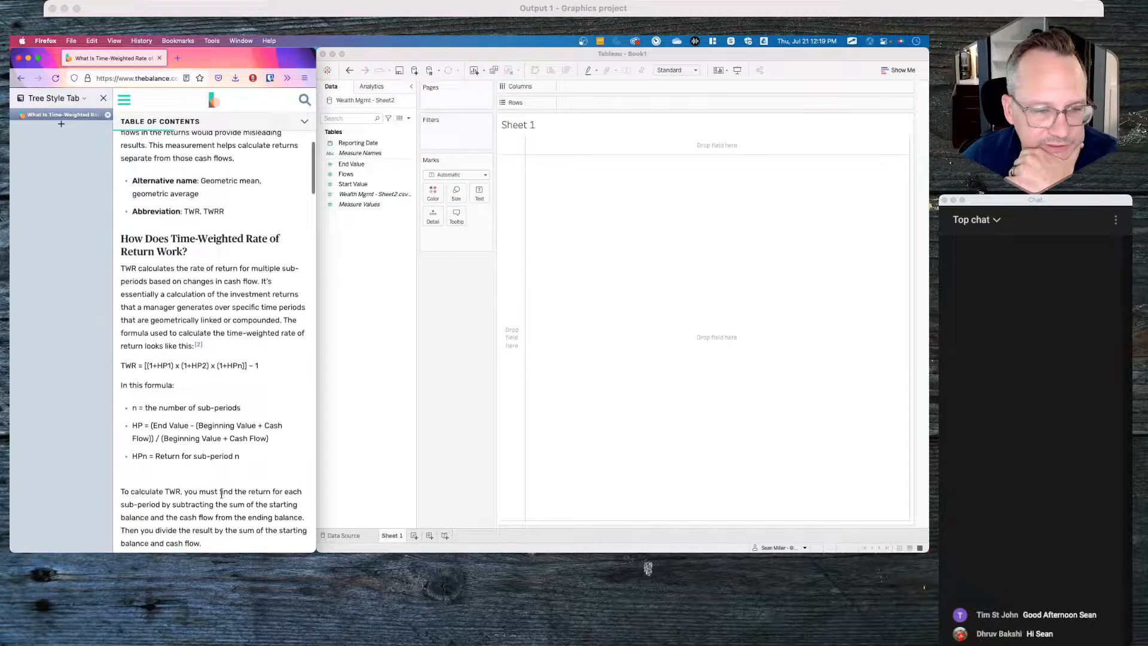
scroll(221, 494, "down", 2)
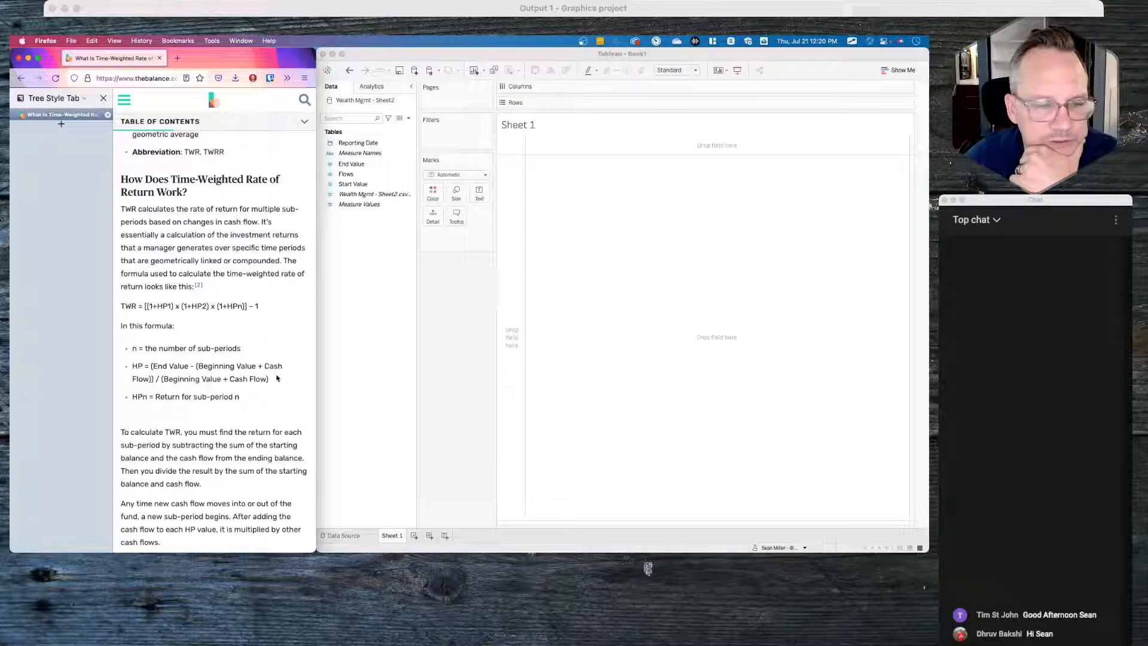
Step: Study the article's worked HP1 to HP3 example and its comparison of TWR with rate of return
scroll(221, 455, "down", 10)
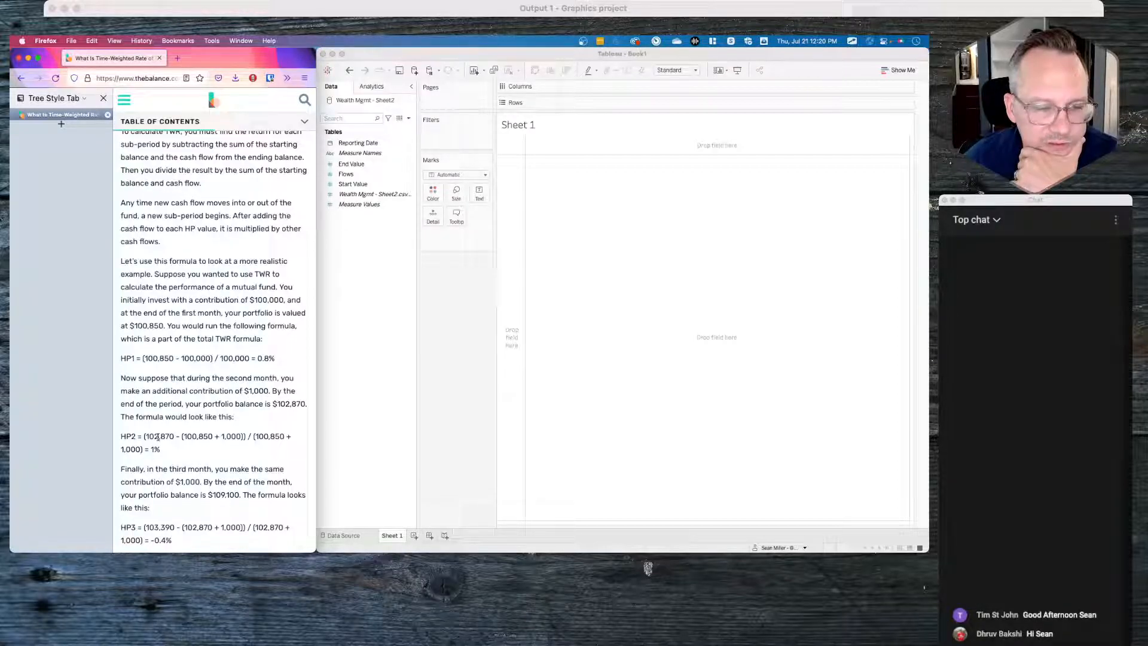
left_click_drag(193, 435, 128, 449)
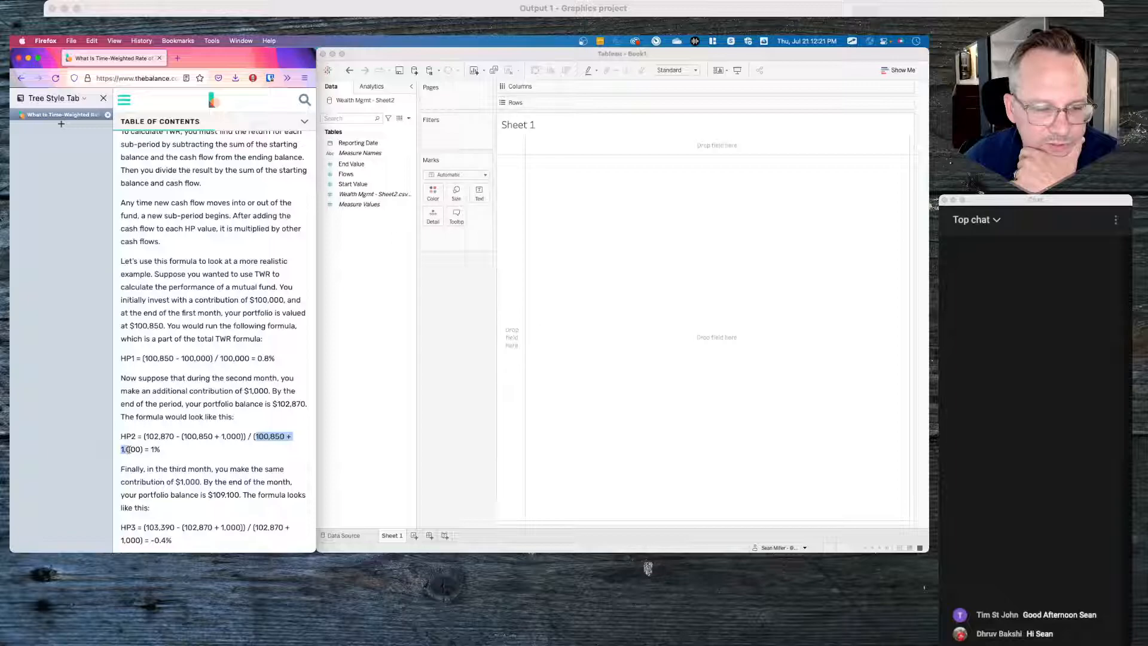
scroll(206, 445, "down", 2)
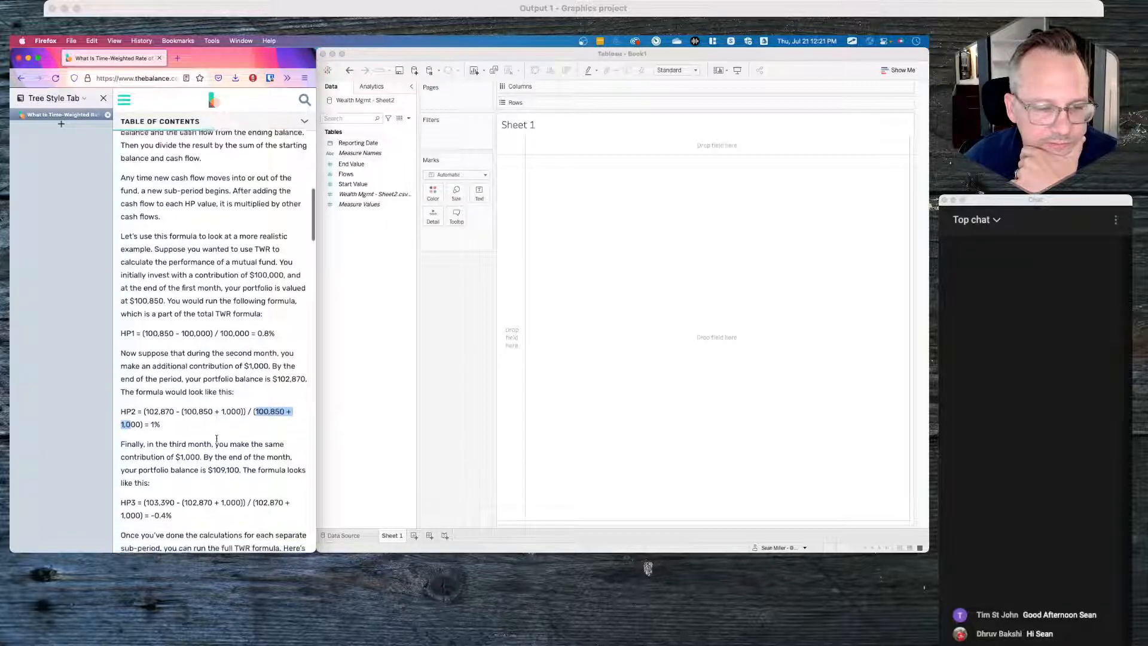
scroll(217, 441, "up", 4)
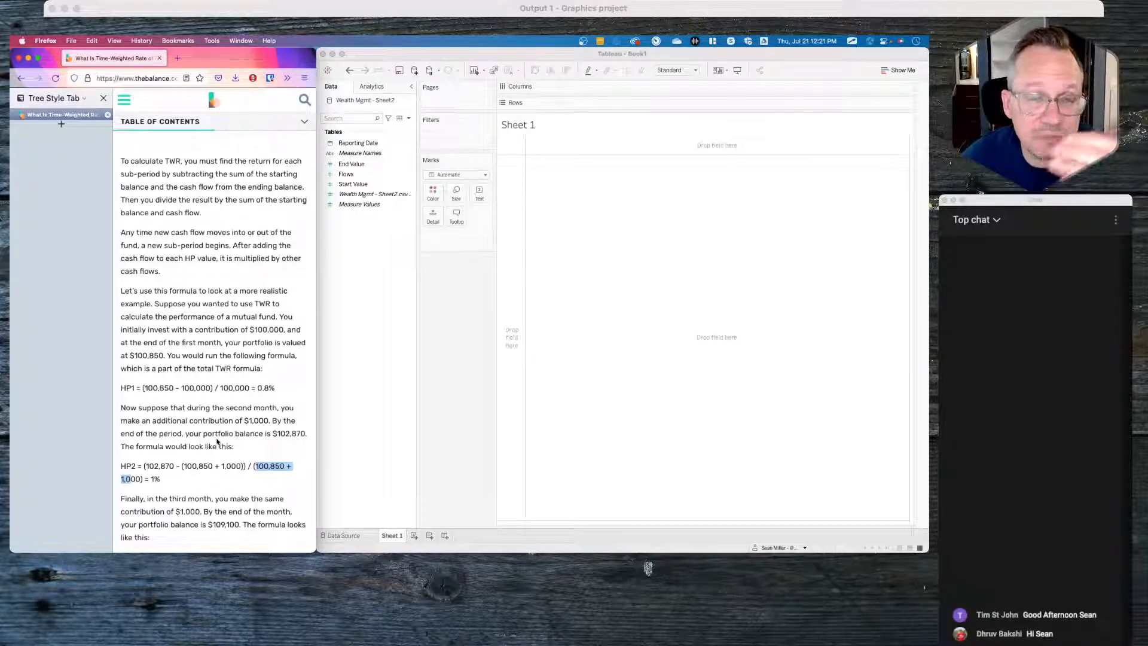
scroll(217, 441, "down", 8)
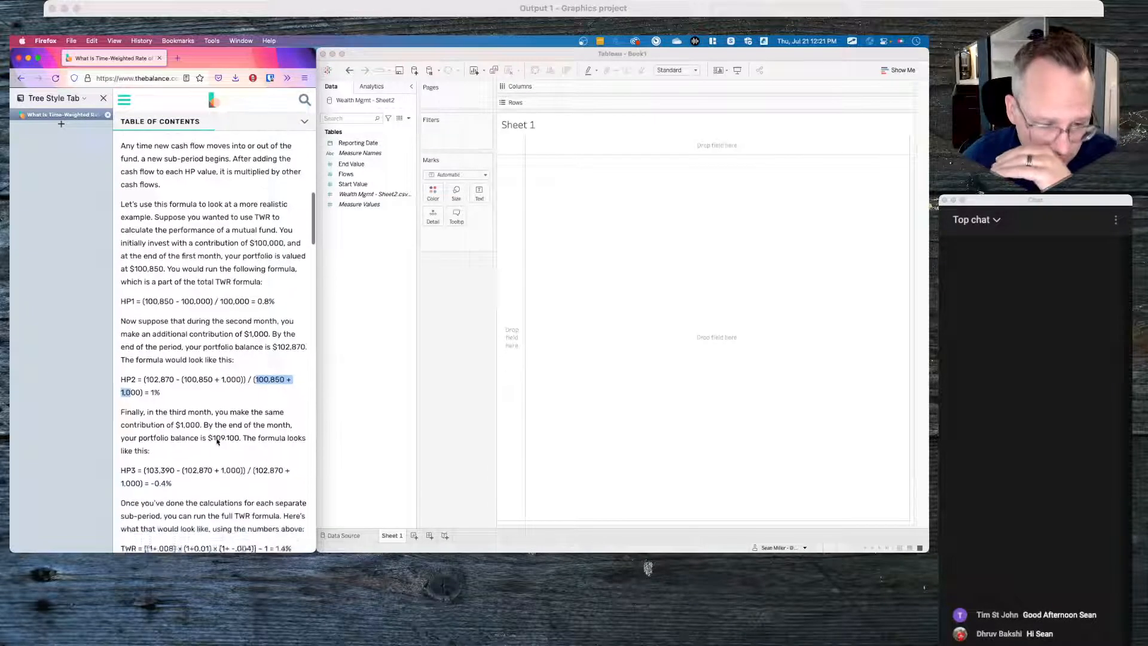
scroll(217, 442, "down", 20)
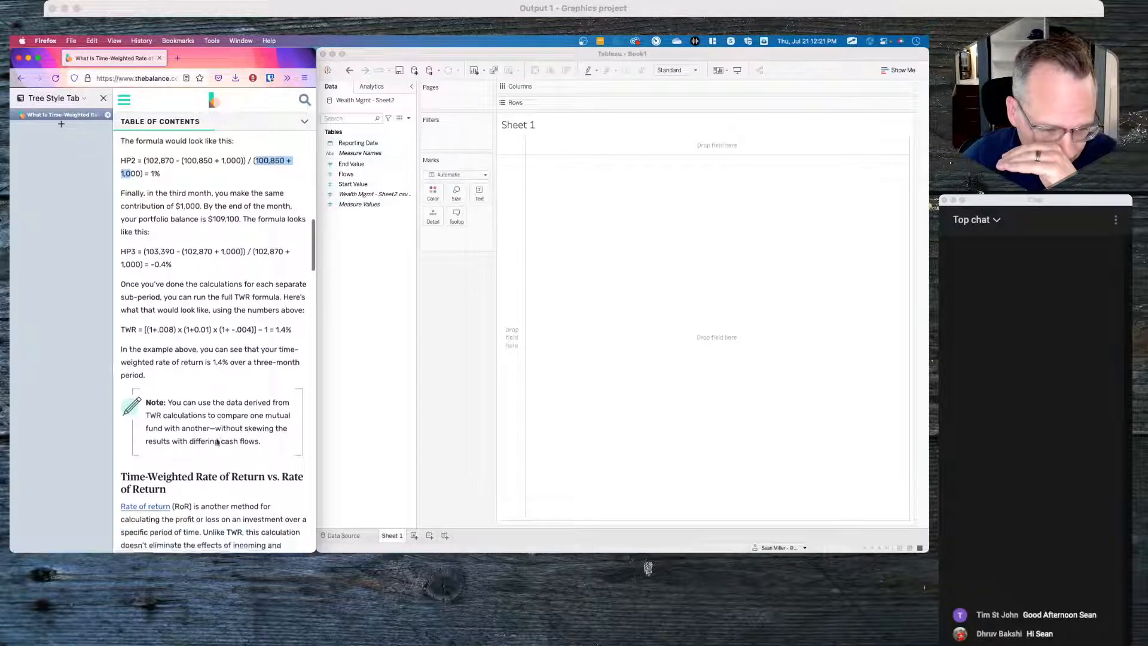
scroll(217, 441, "down", 10)
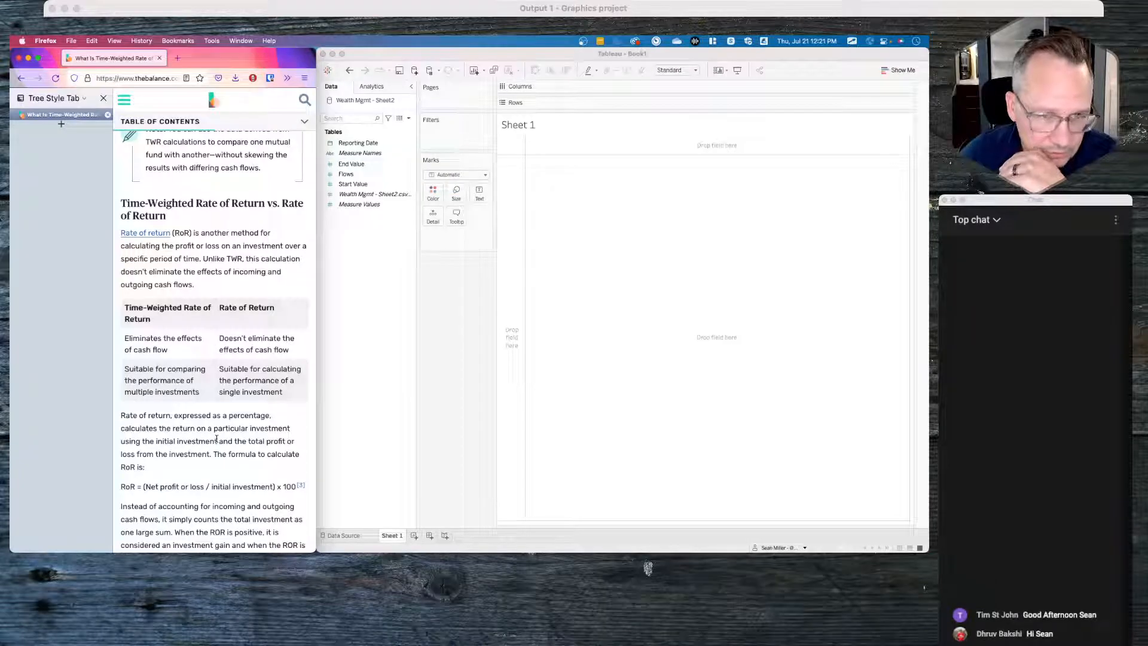
scroll(216, 439, "down", 1)
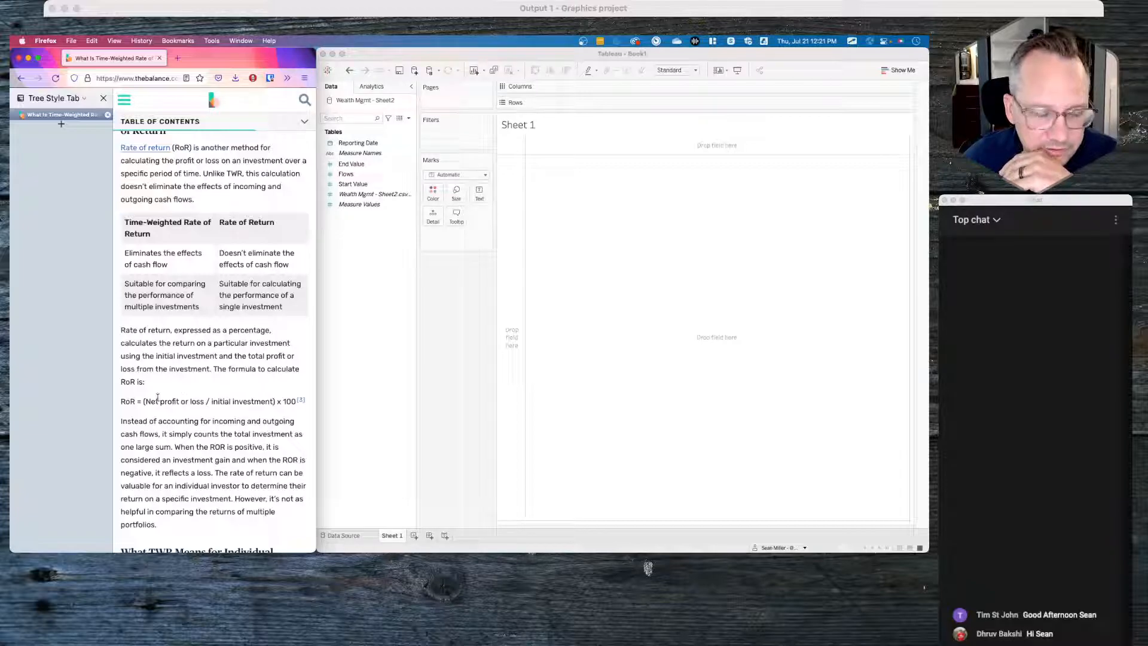
Step: Go back over the HP2 example and the general HP formula in the article
scroll(190, 342, "up", 10)
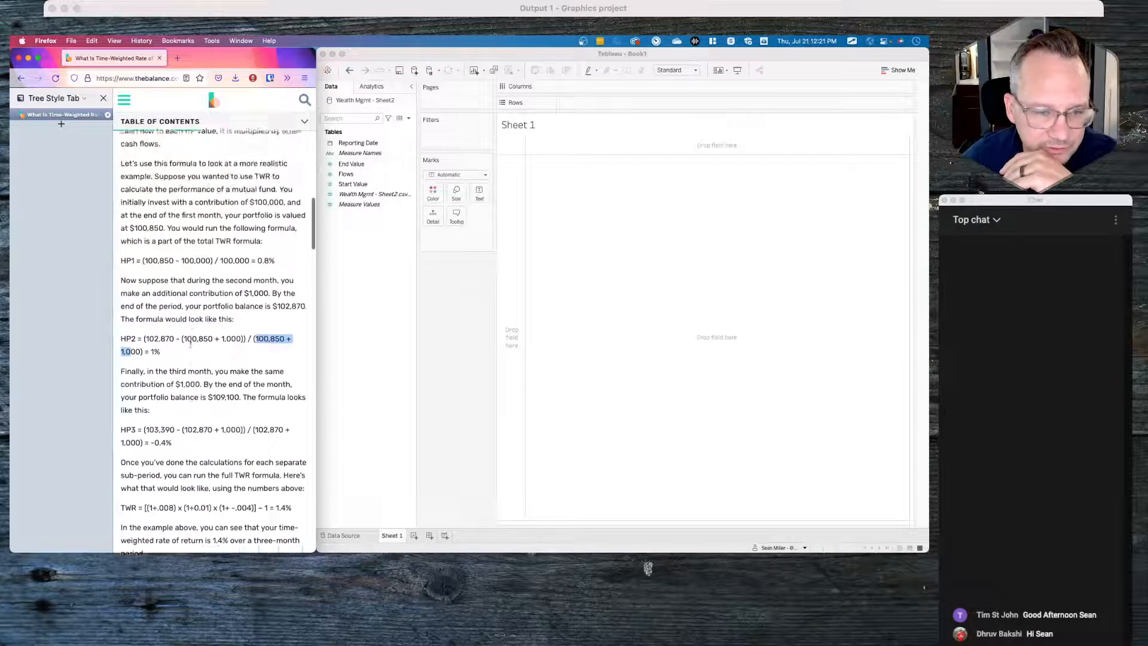
scroll(190, 342, "up", 2)
scroll(262, 328, "up", 6)
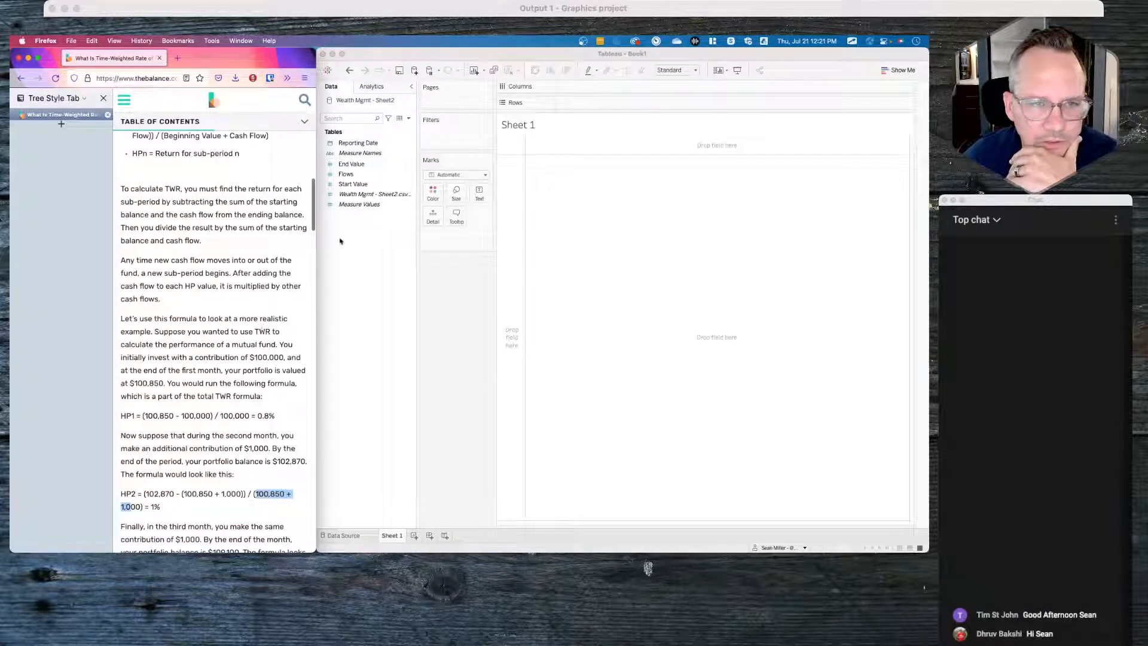
scroll(235, 342, "up", 12)
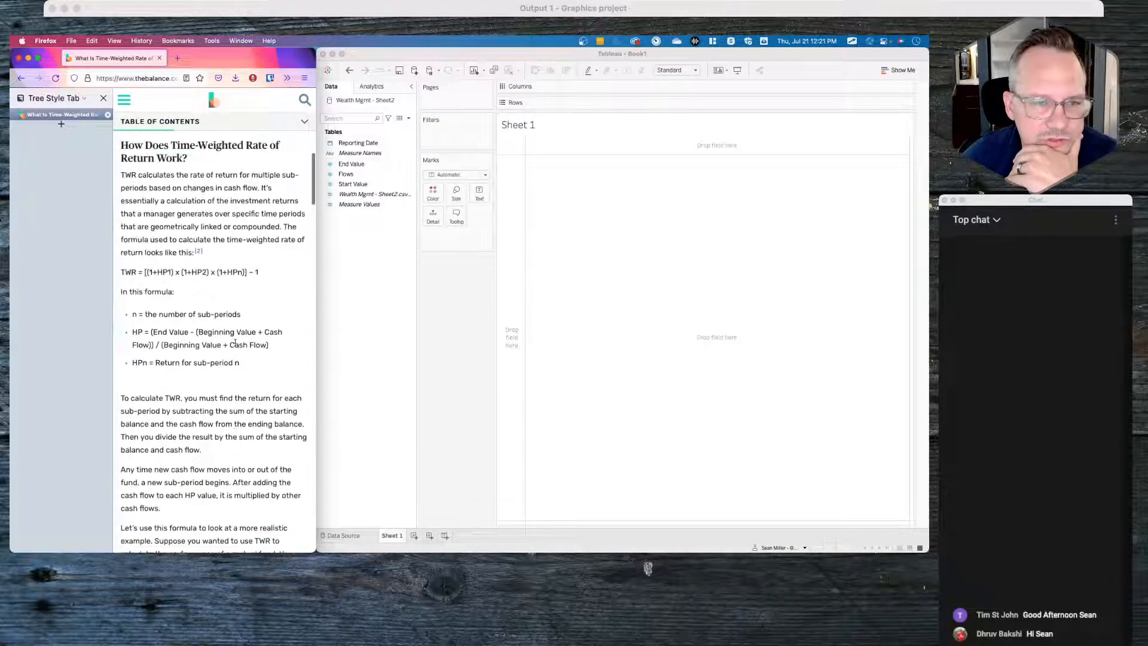
left_click(363, 290)
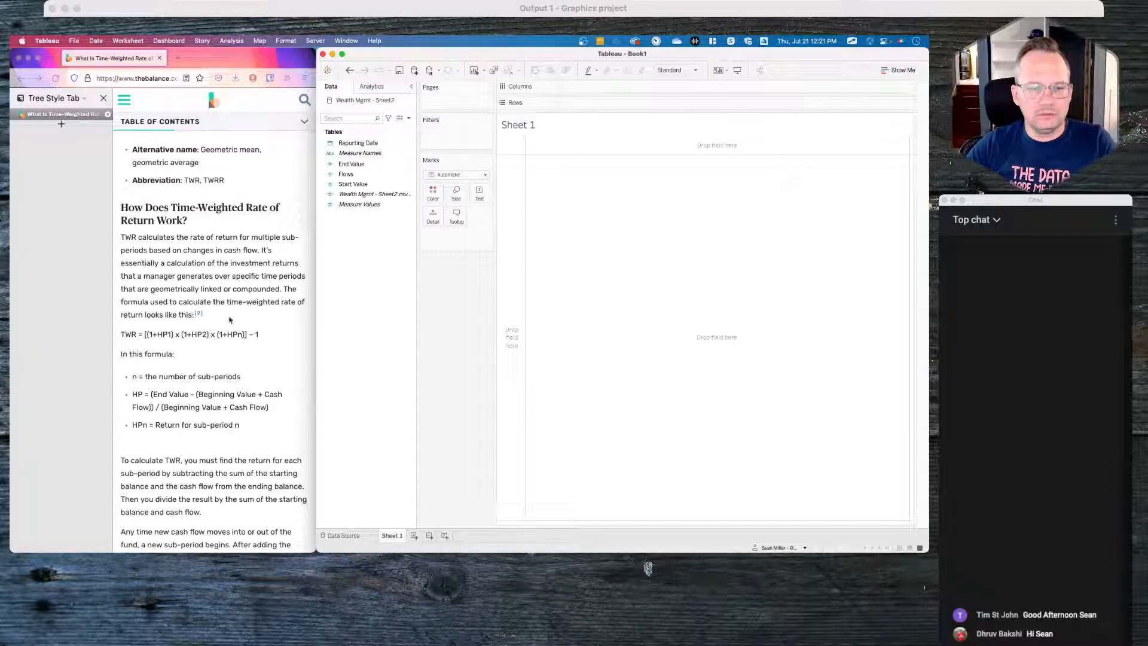
right_click(361, 253)
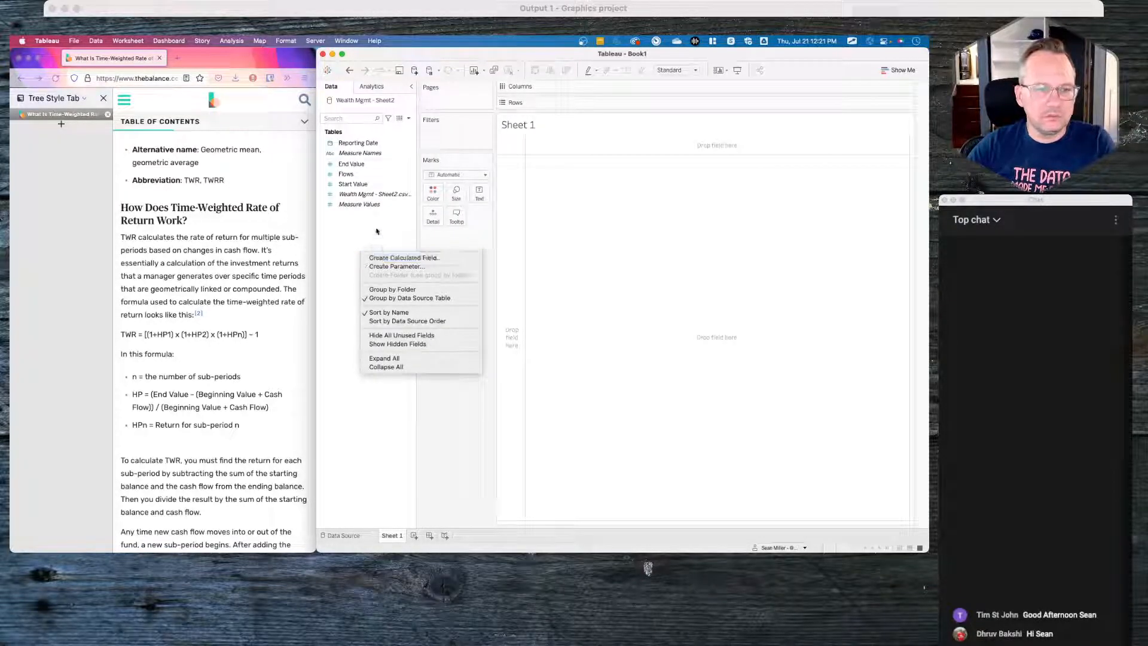
left_click(328, 254)
Step: Re-read the article's TWR definition, formula terms and explanation of sub-period returns
scroll(191, 296, "up", 5)
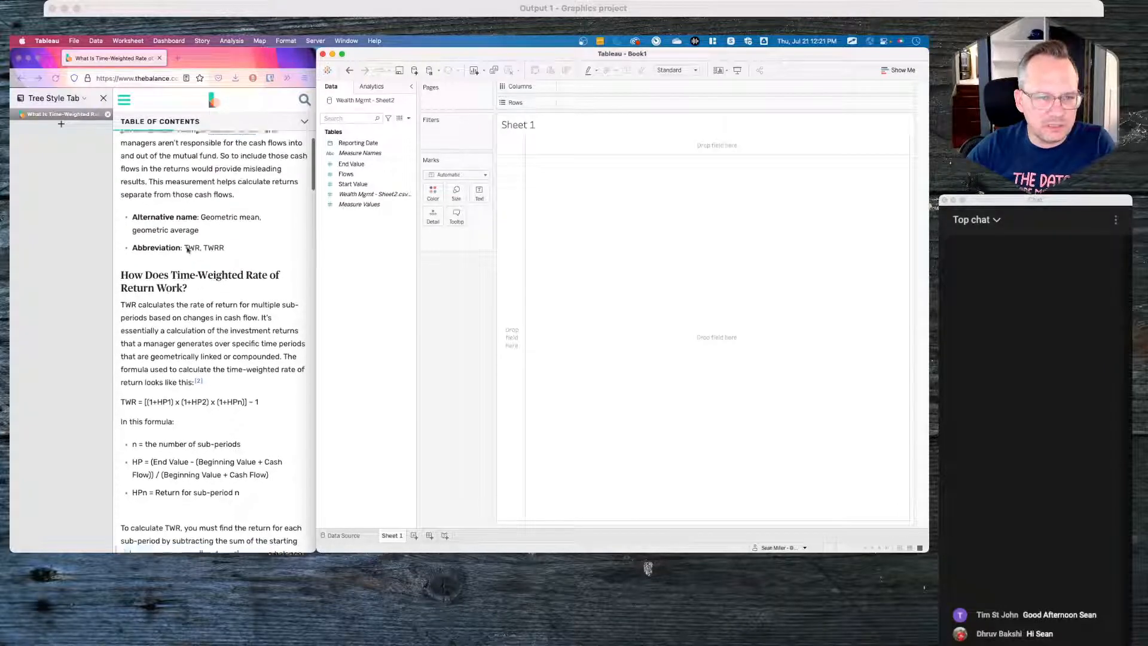
scroll(187, 250, "up", 3)
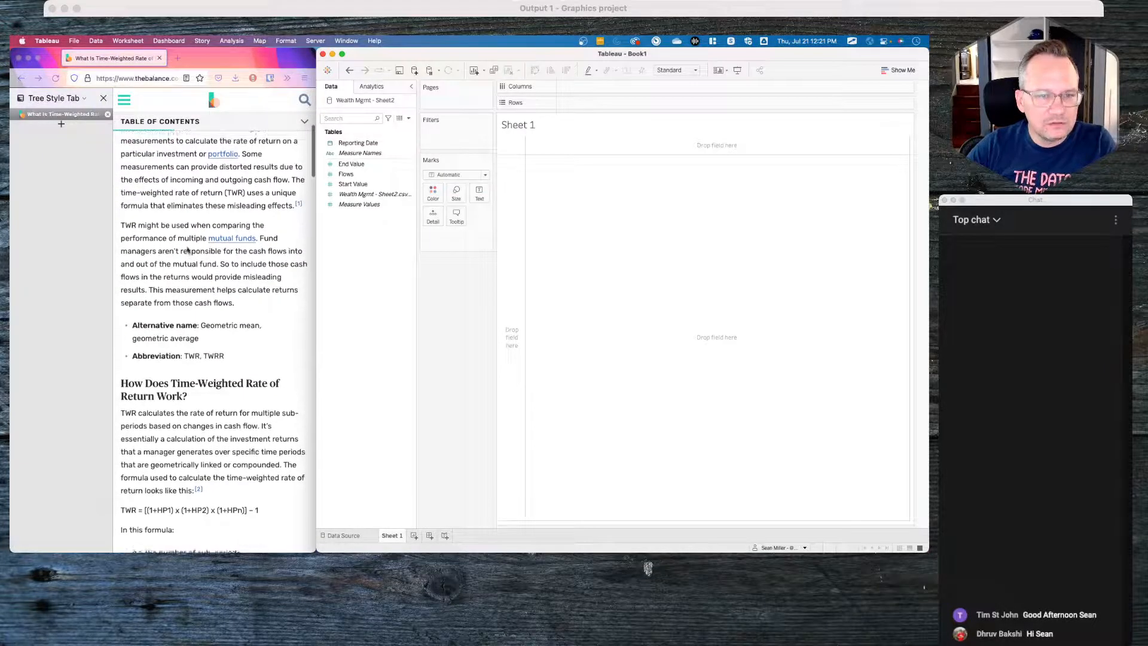
scroll(187, 250, "up", 3)
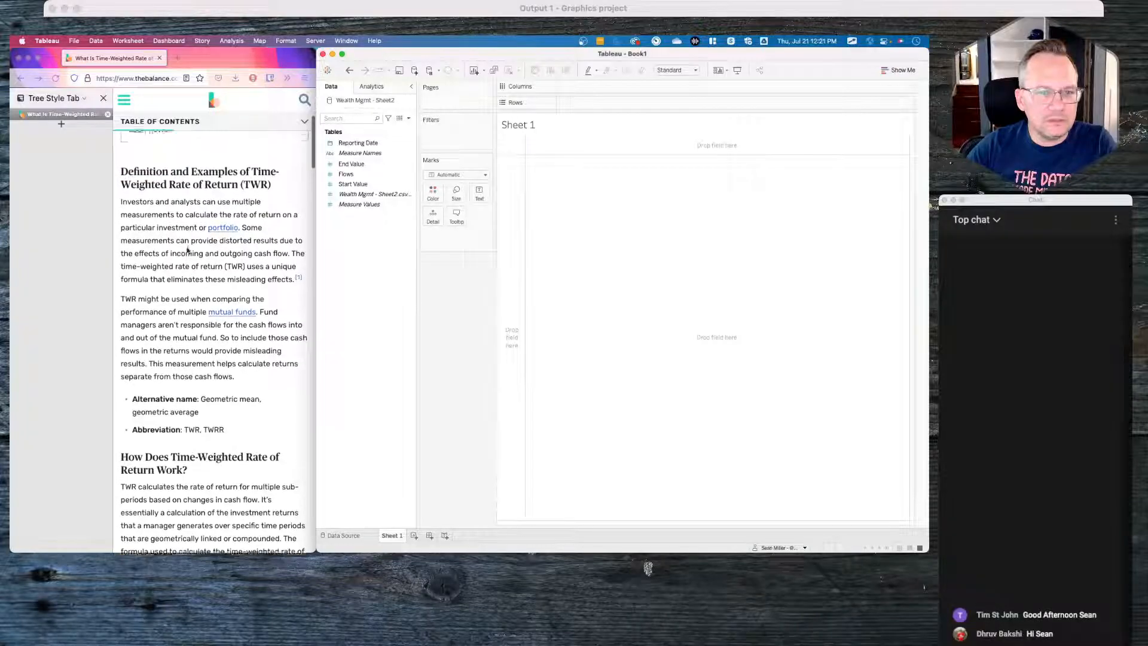
scroll(187, 250, "down", 12)
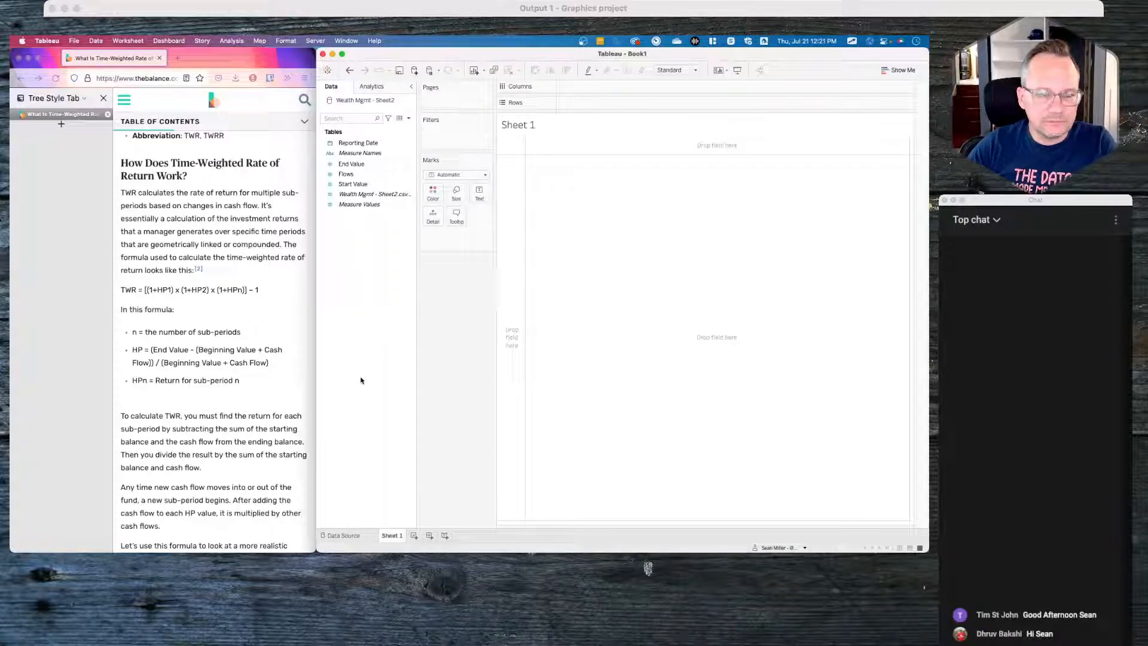
scroll(251, 310, "up", 15)
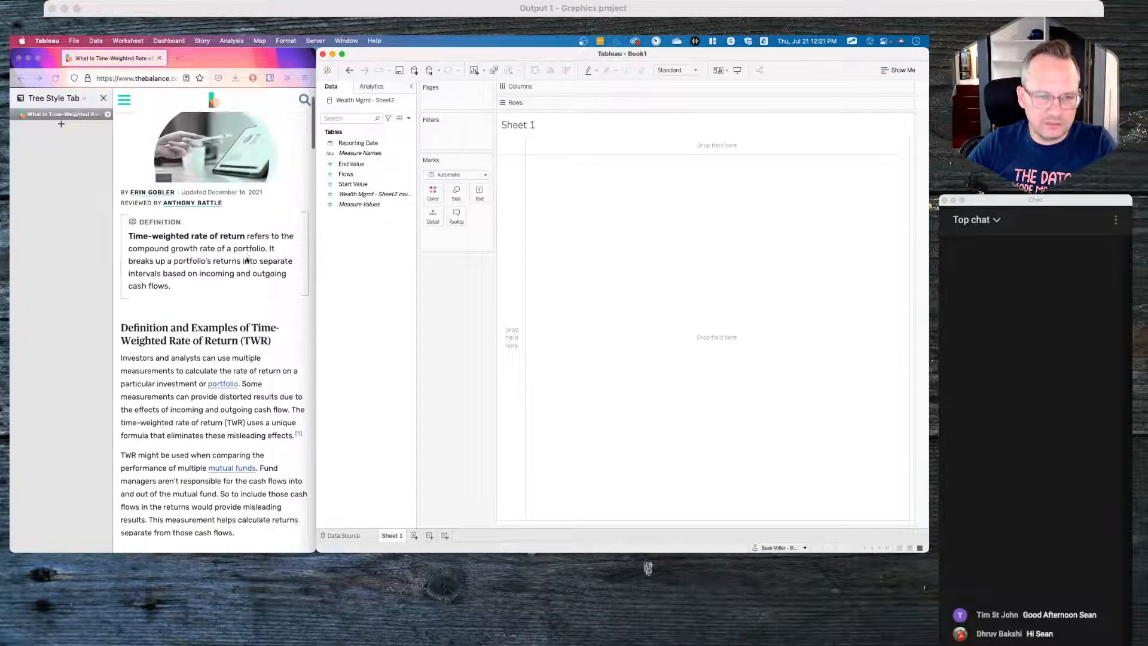
scroll(247, 260, "down", 15)
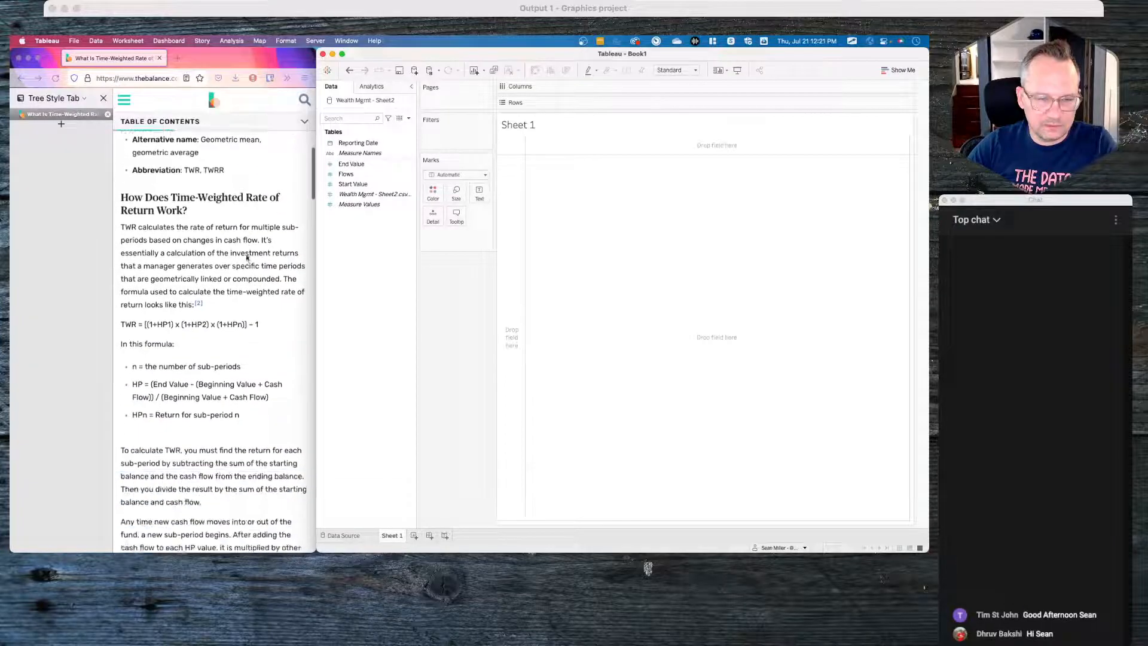
scroll(203, 269, "down", 5)
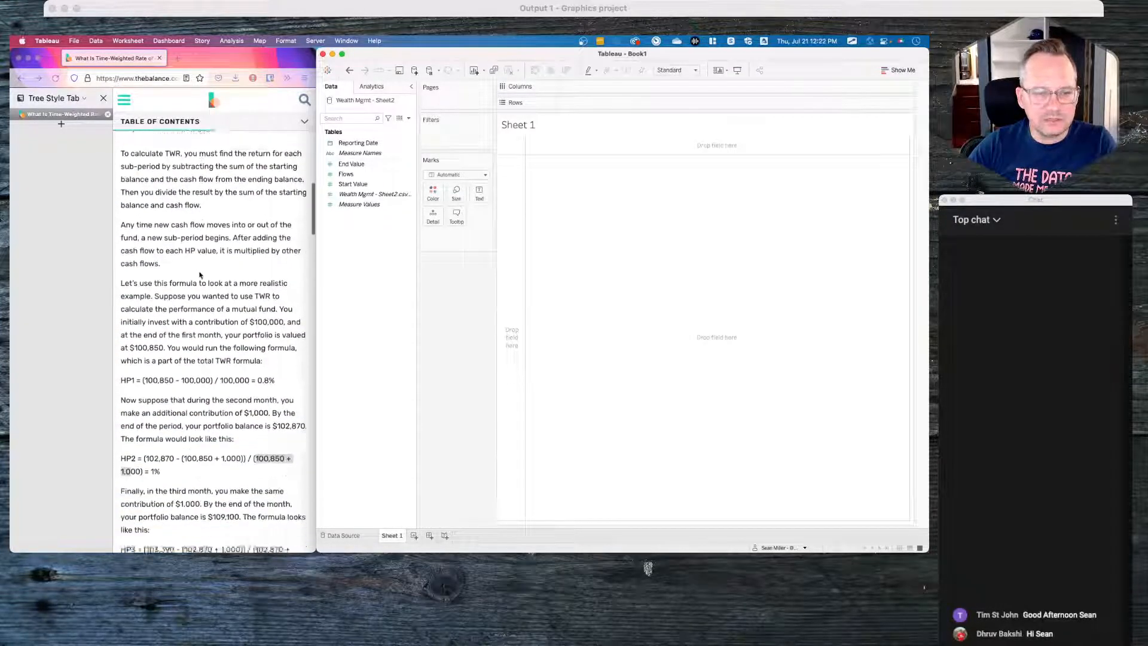
scroll(200, 274, "up", 8)
scroll(201, 274, "up", 4)
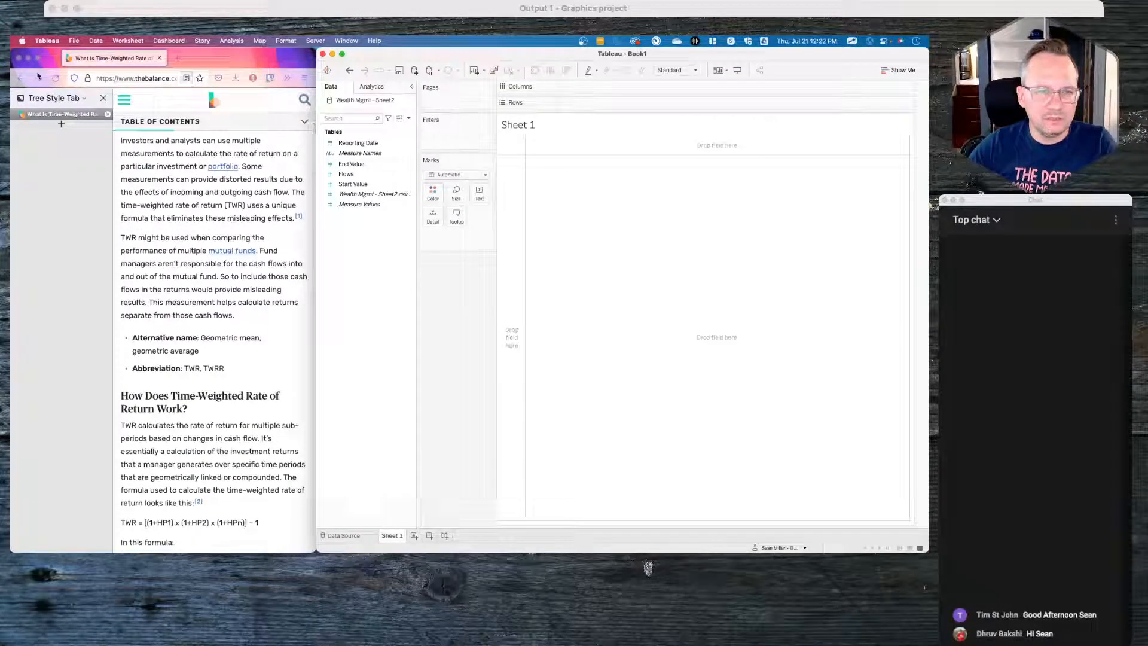
Step: Return to the challenge page and search the web for "Tableau time weighted return" in a new tab
left_click(20, 81)
left_click(20, 81)
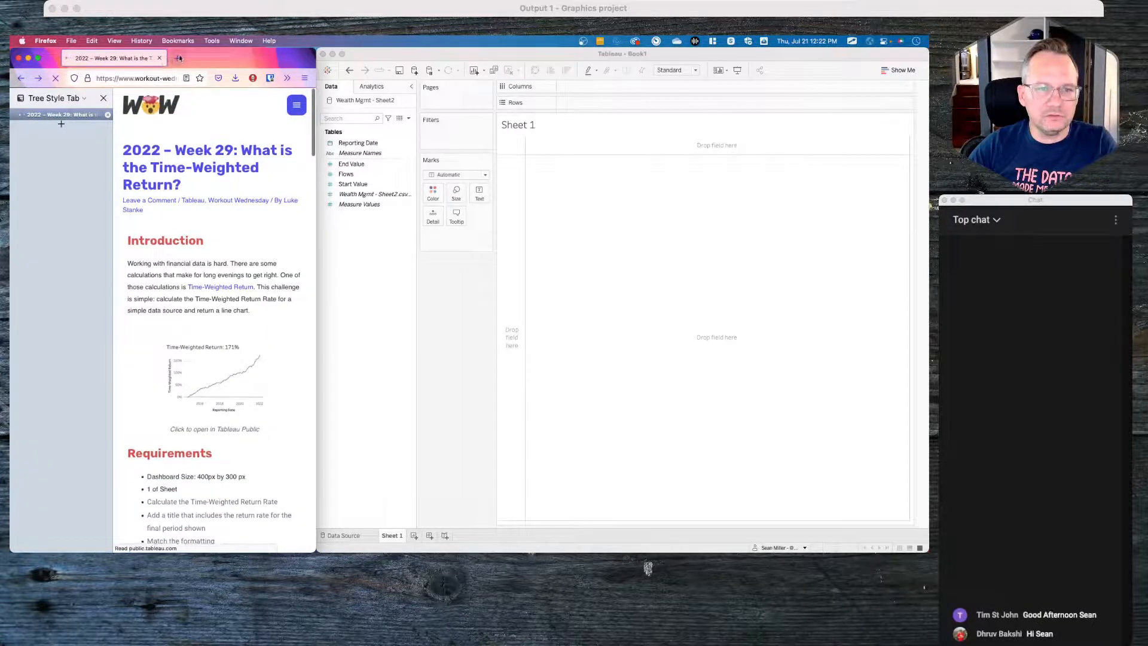
left_click(176, 58)
left_click(158, 79)
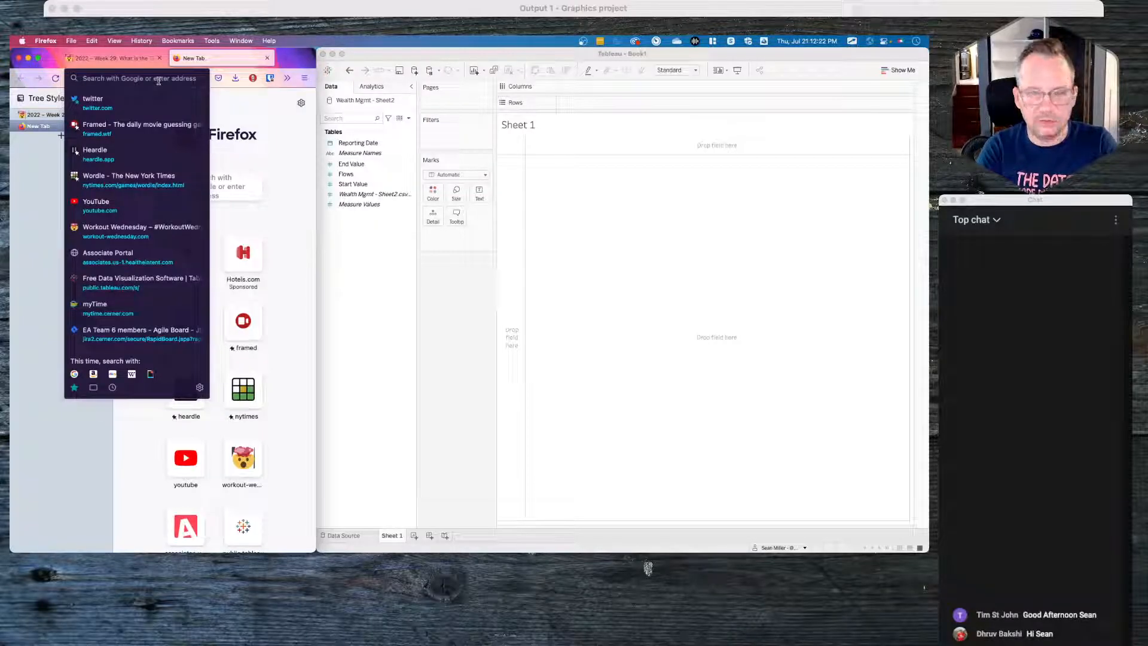
type("Tableau")
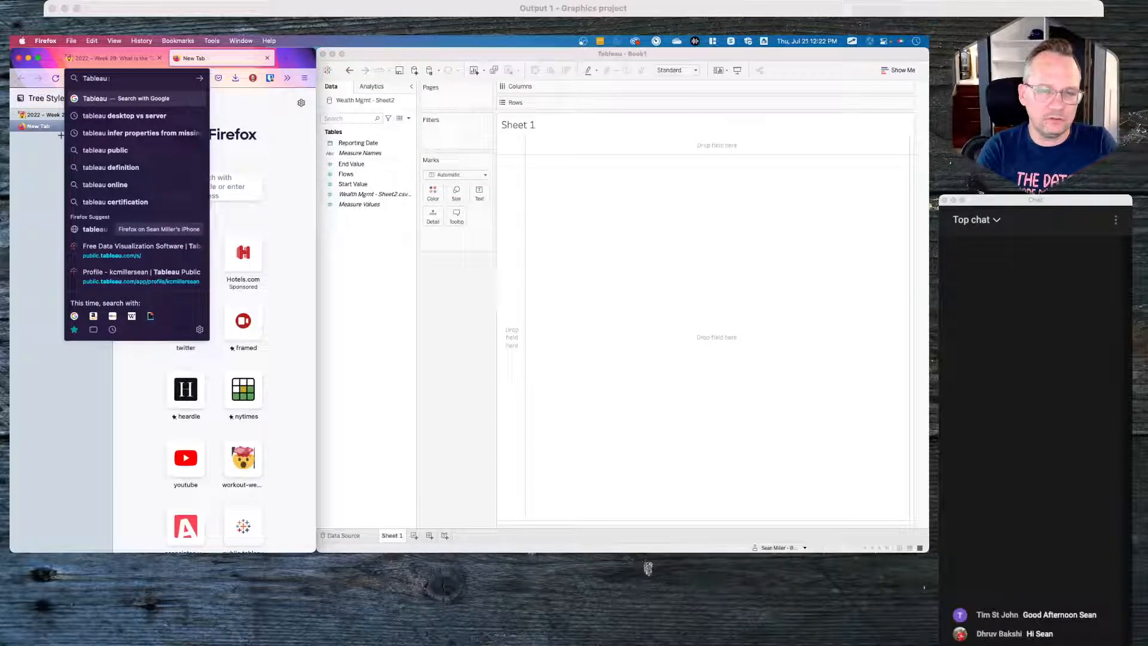
type(" t")
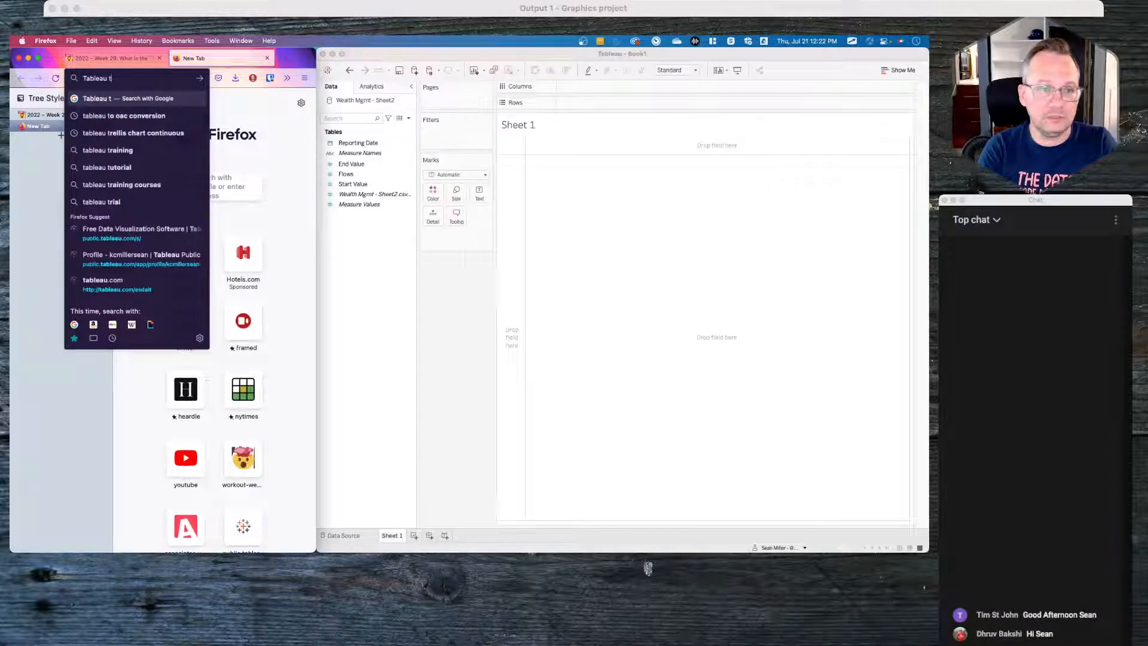
type("ime we")
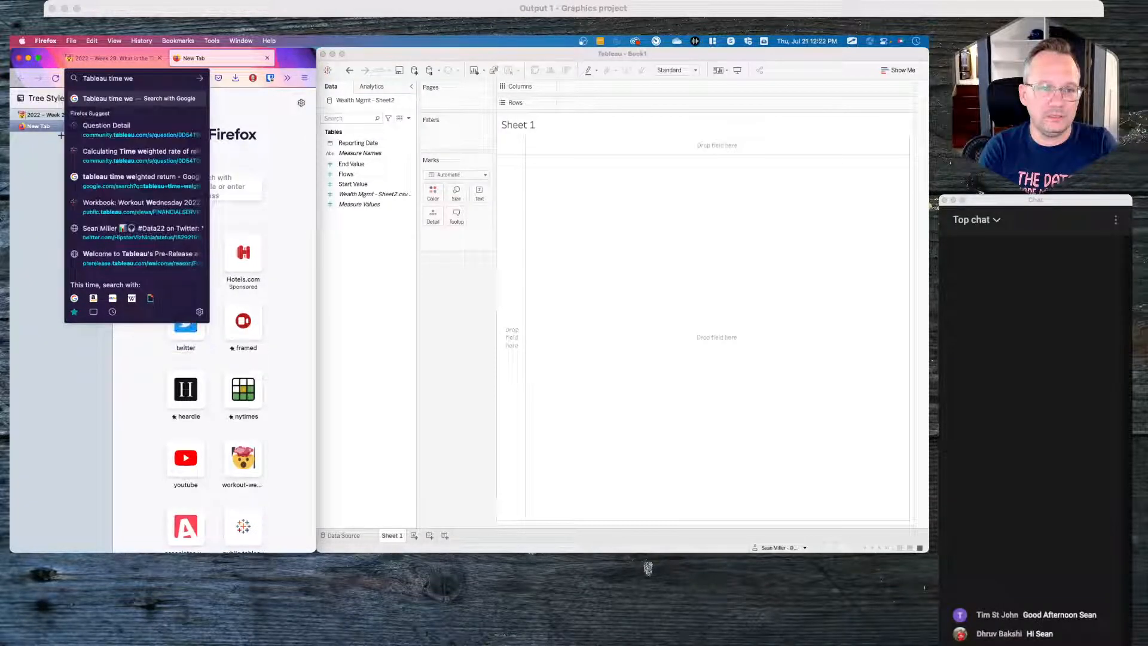
type("ighted")
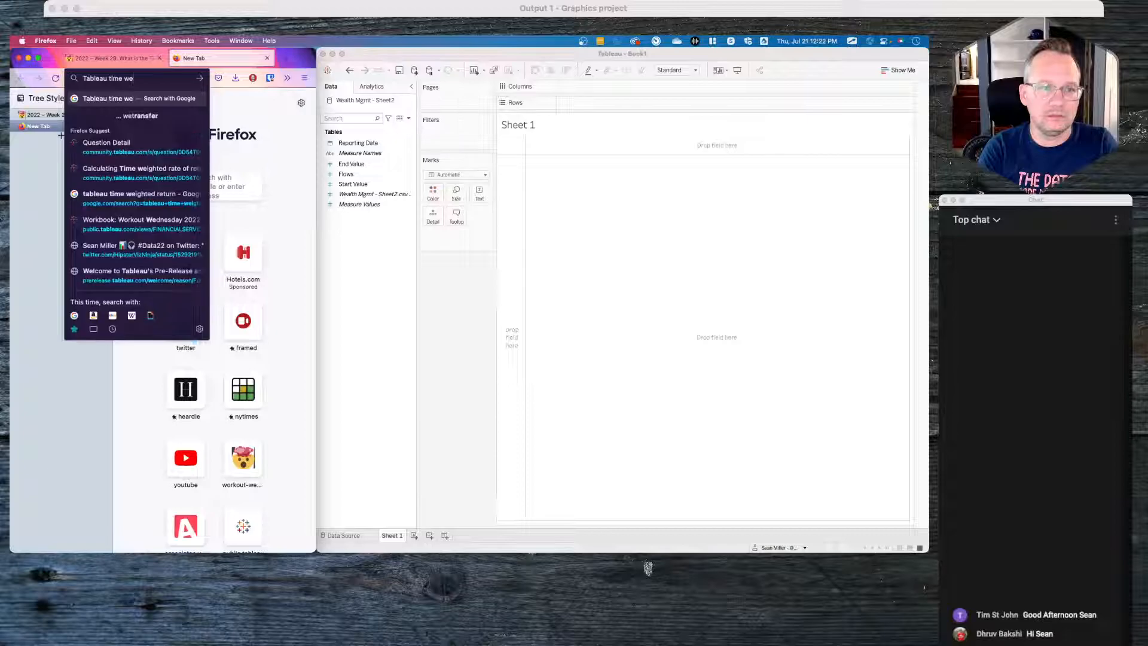
type(" return")
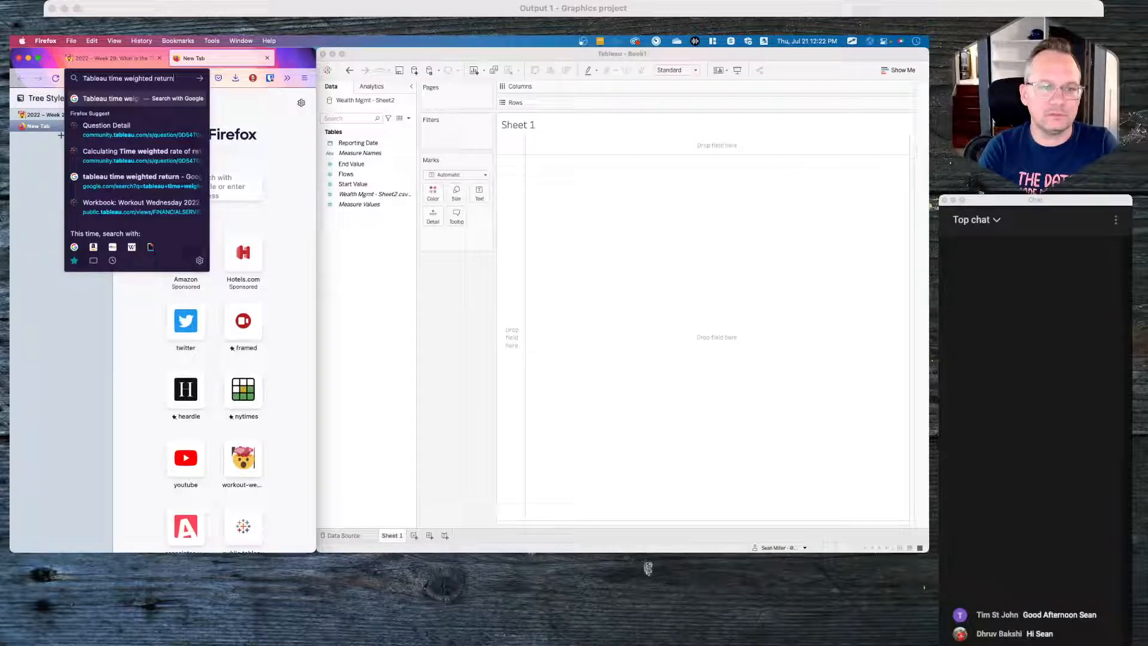
key("Return")
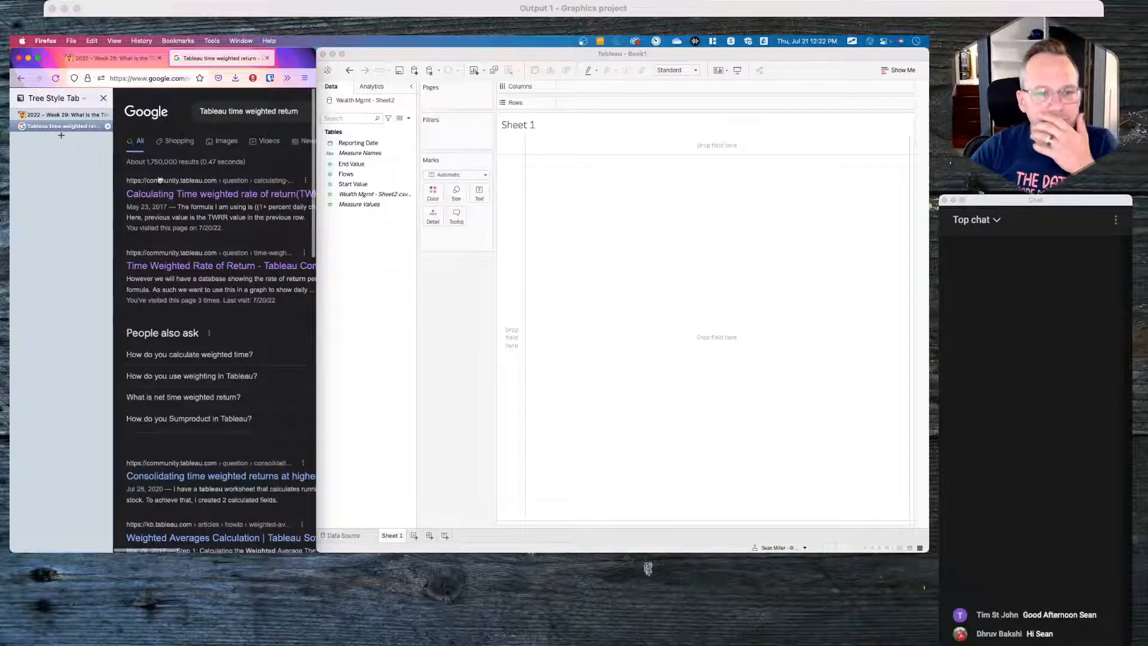
Step: Close the Tree Style Tab sidebar and open the community thread "Calculating Time weighted rate of return(TWRR)" from the search results, retrying its loading
left_click(105, 97)
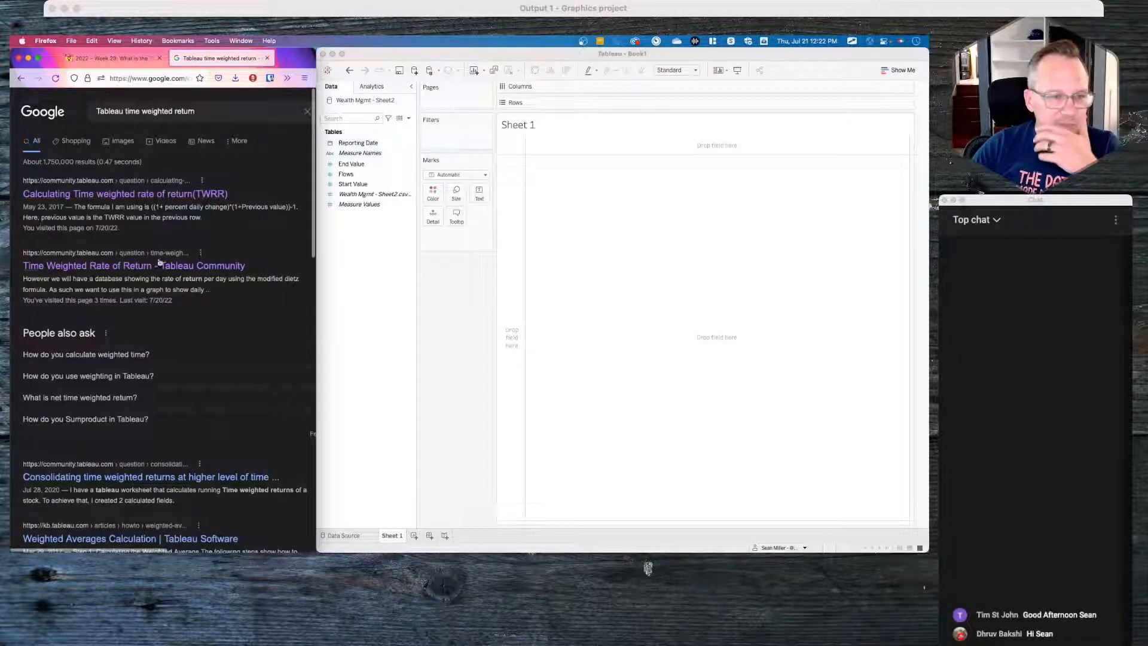
left_click(113, 195)
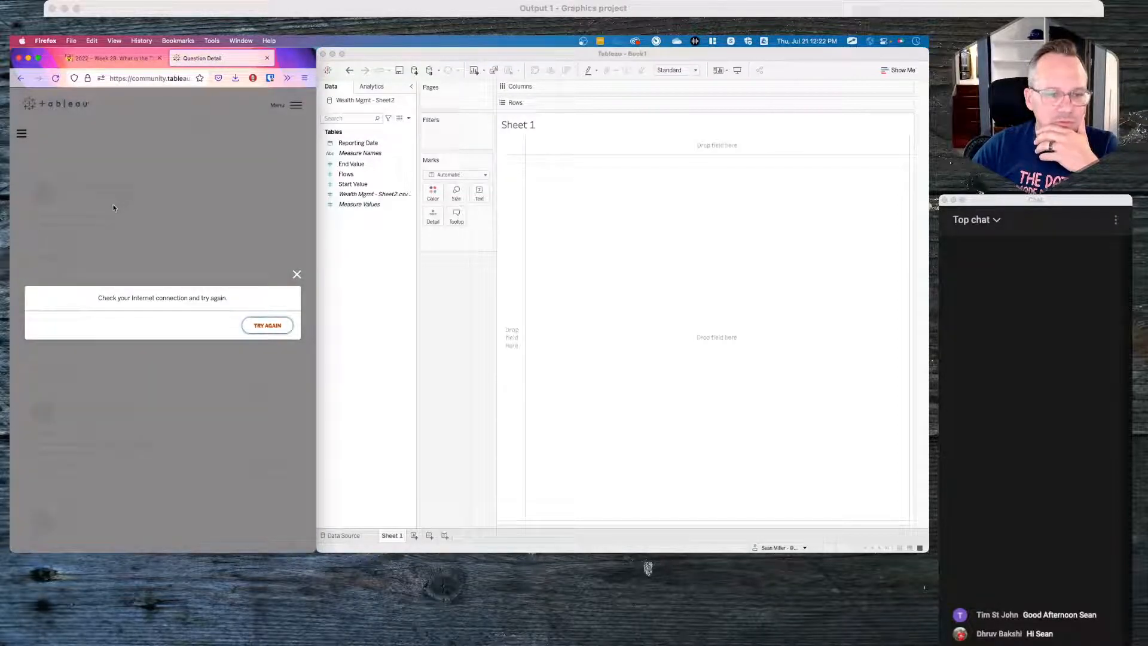
left_click(268, 326)
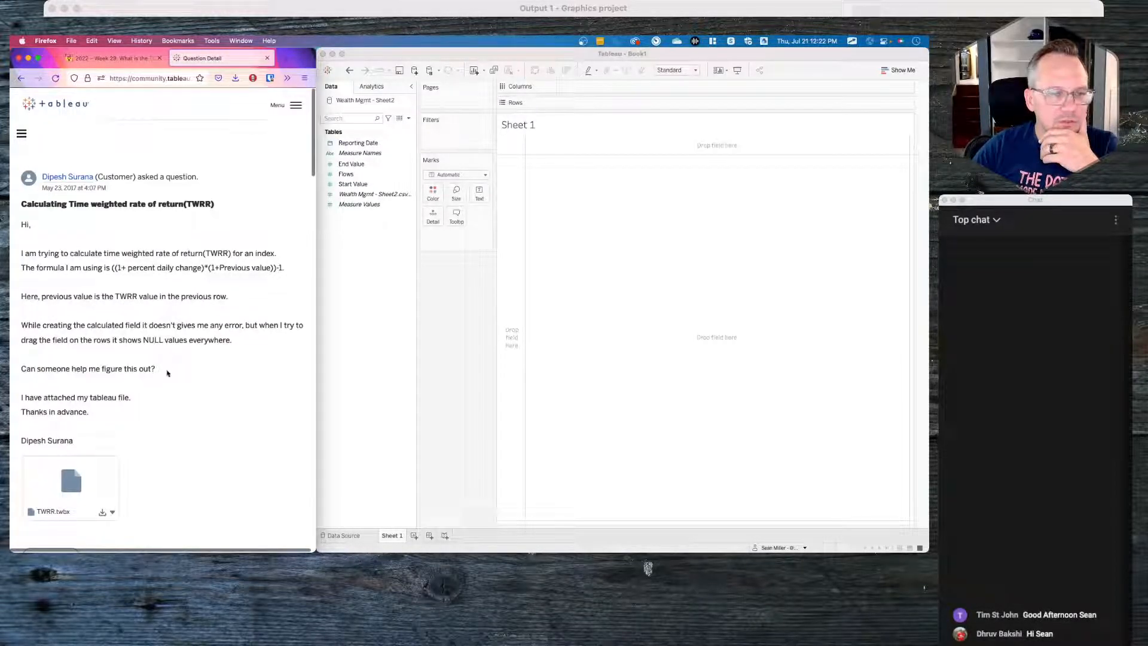
Step: Read the thread's answers about using PREVIOUS_VALUE in the TWRR formula, expanding the first reply under All Answers
scroll(164, 389, "down", 10)
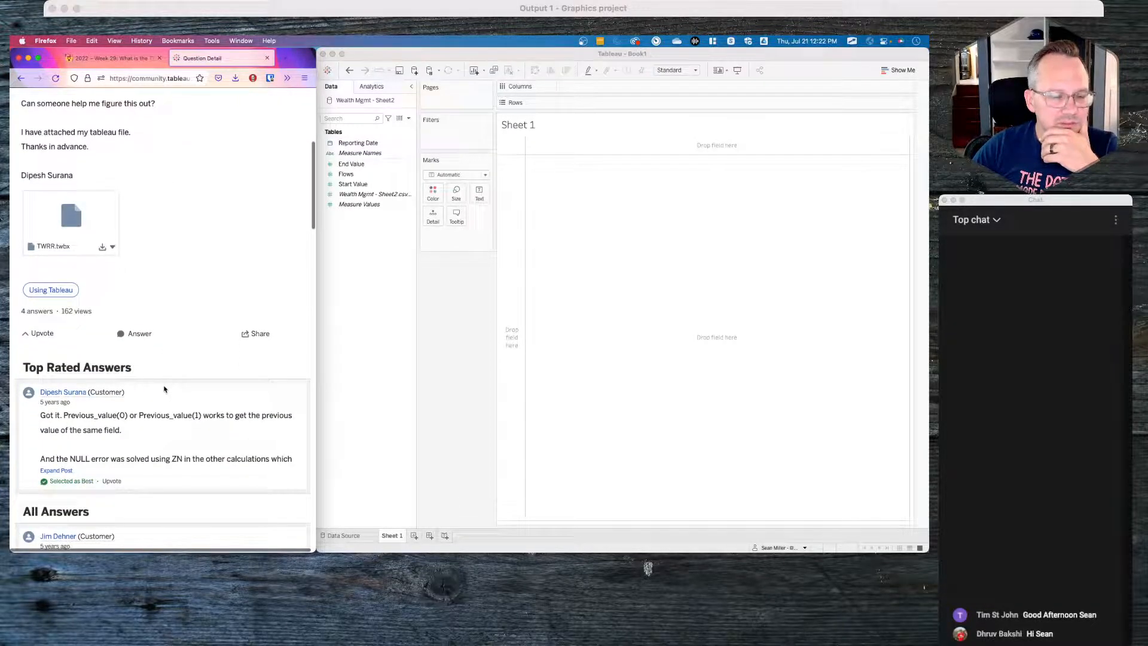
scroll(164, 389, "down", 3)
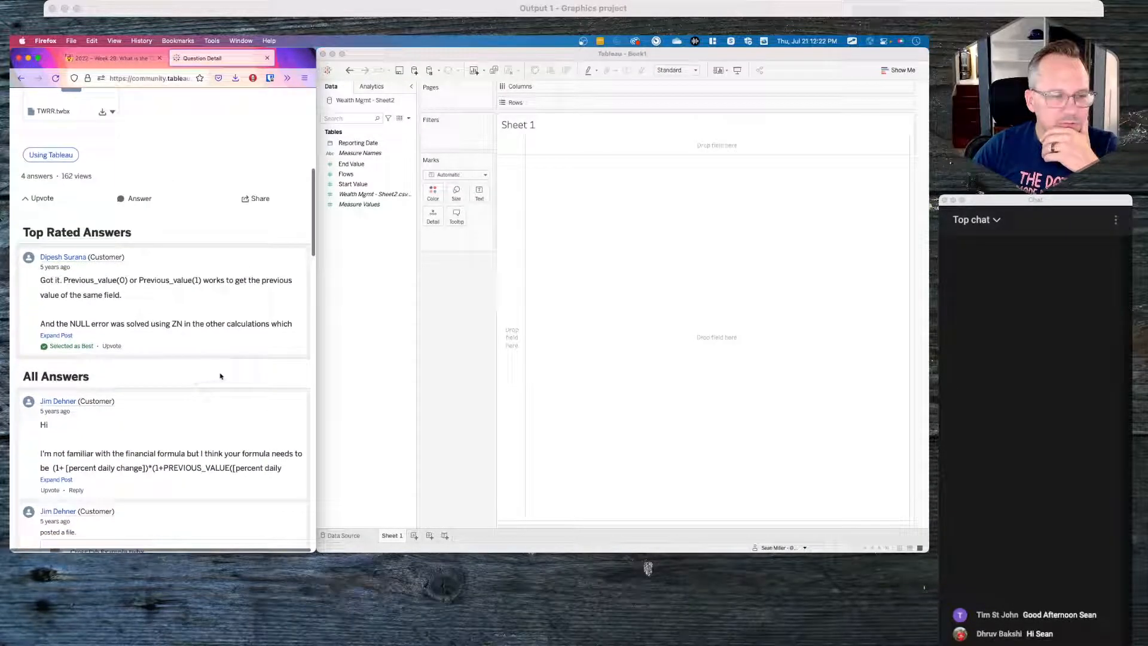
scroll(176, 388, "down", 6)
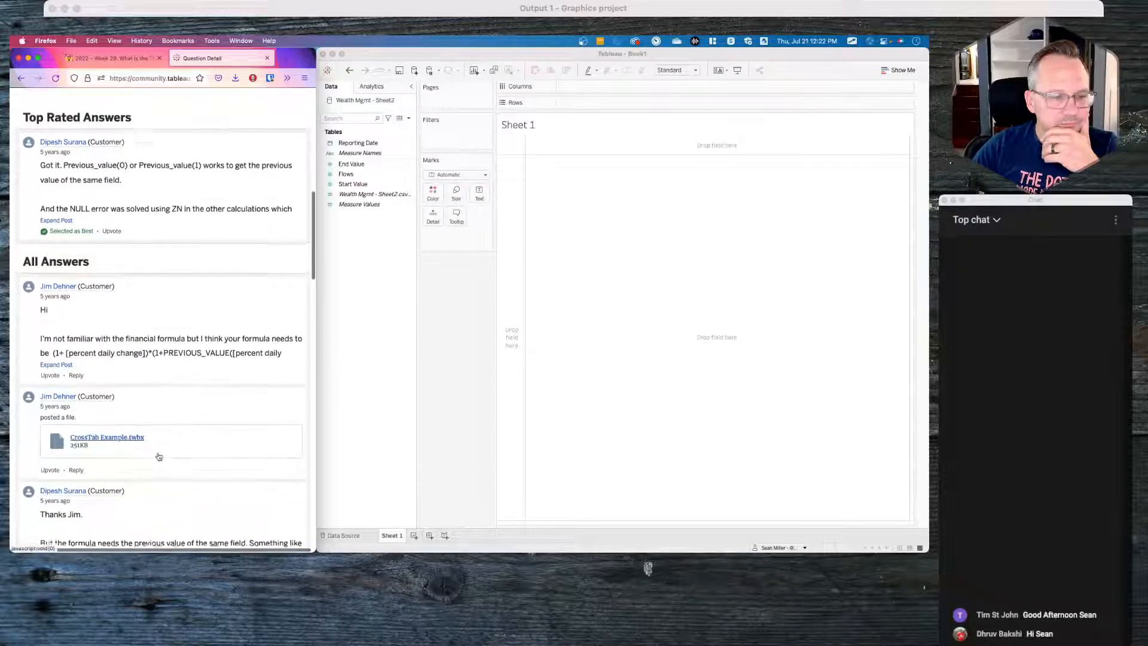
scroll(158, 457, "down", 1)
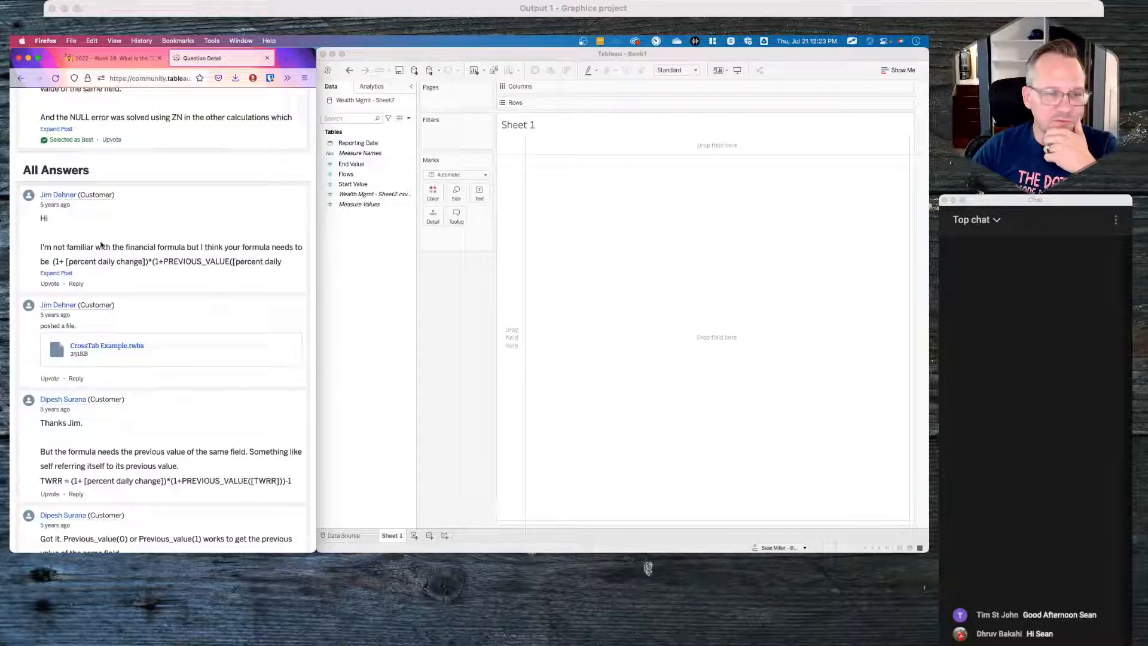
left_click(58, 273)
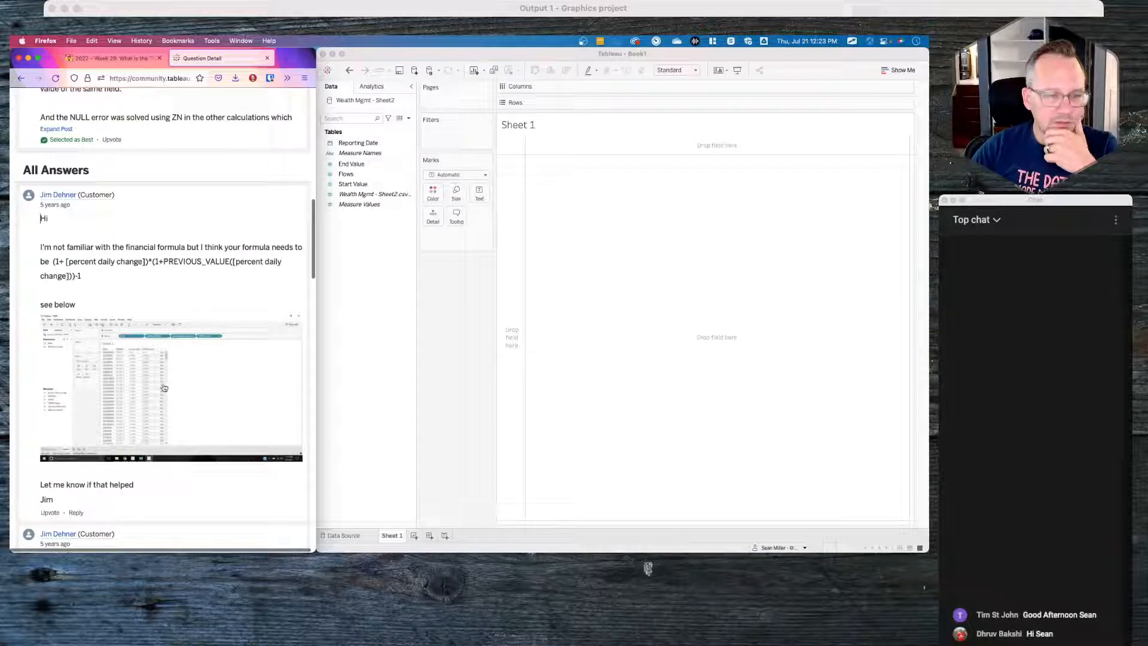
scroll(131, 395, "down", 5)
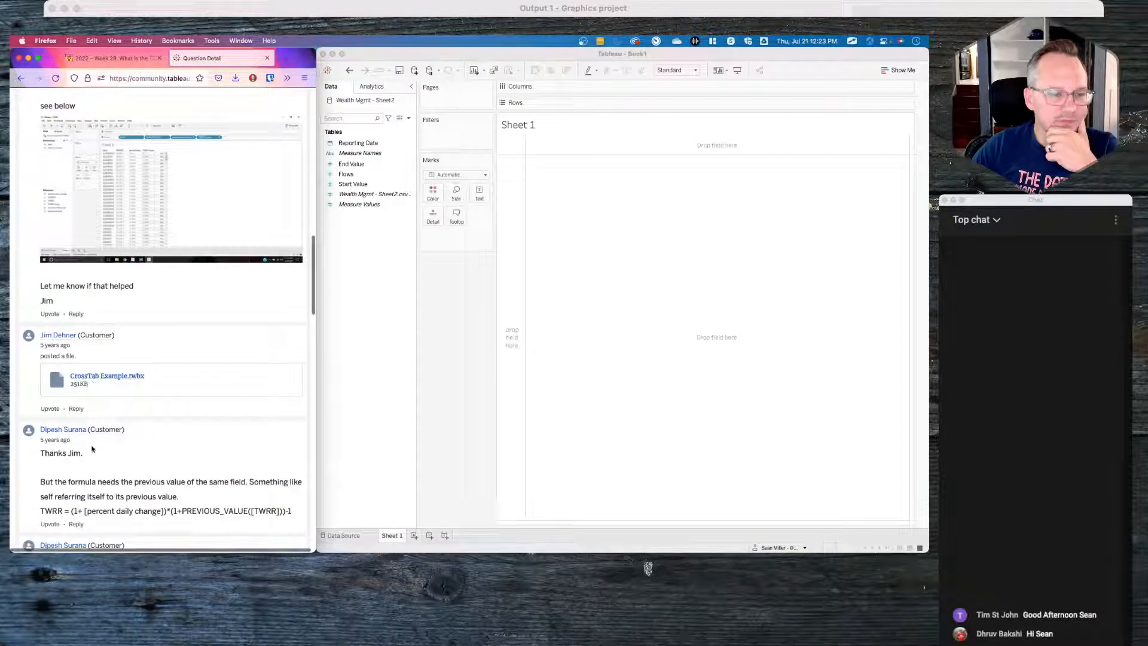
scroll(92, 445, "down", 3)
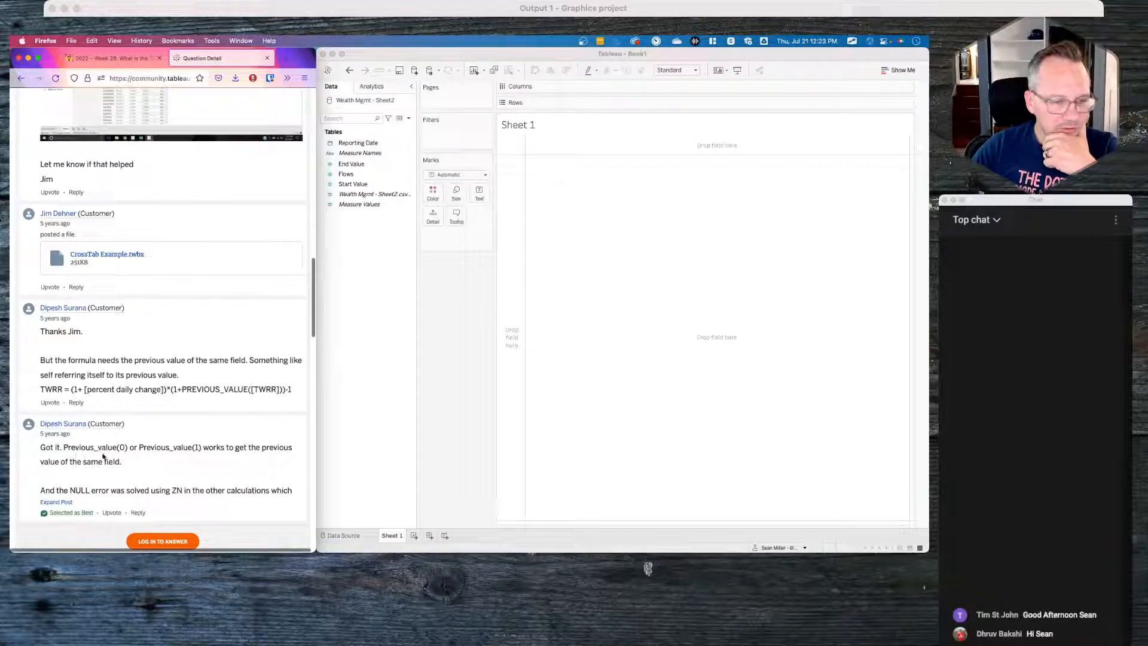
scroll(100, 486, "down", 2)
scroll(100, 486, "up", 10)
scroll(100, 486, "up", 7)
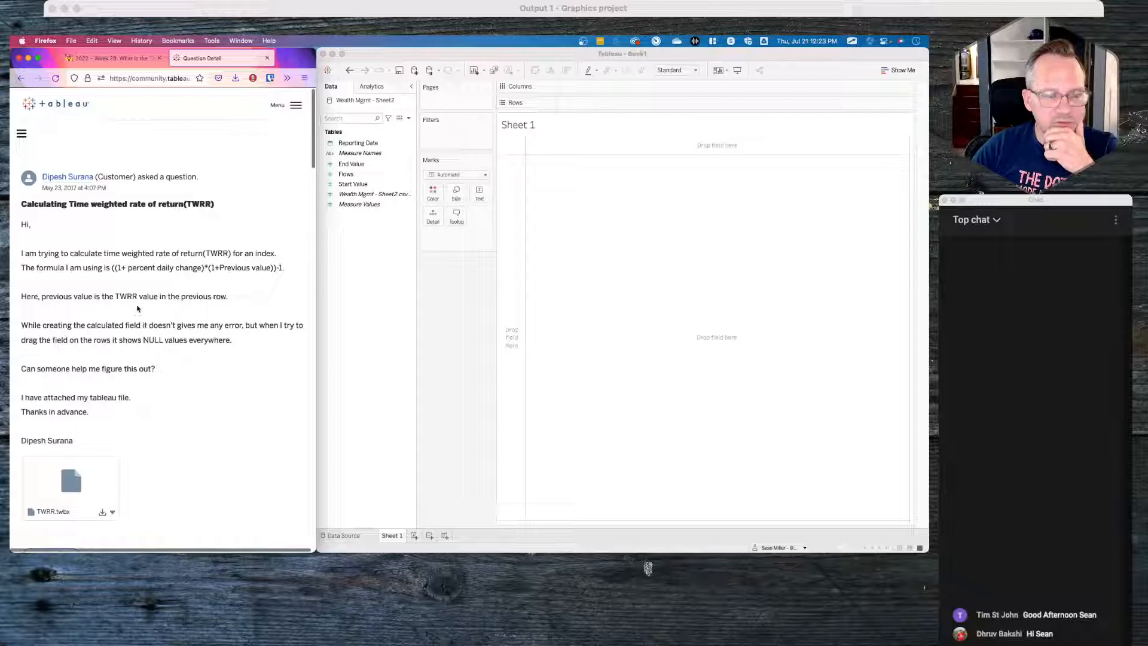
Step: Re-read the TWRR formula in the original question, highlighting its "percent daily change" term
left_click(363, 267)
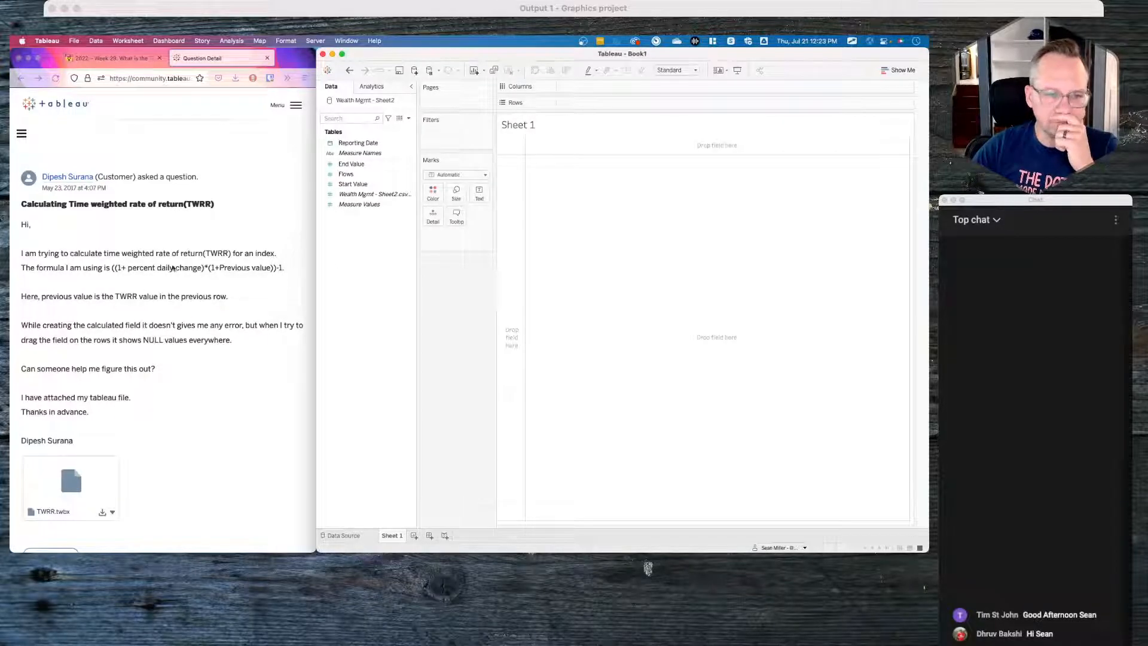
left_click(137, 269)
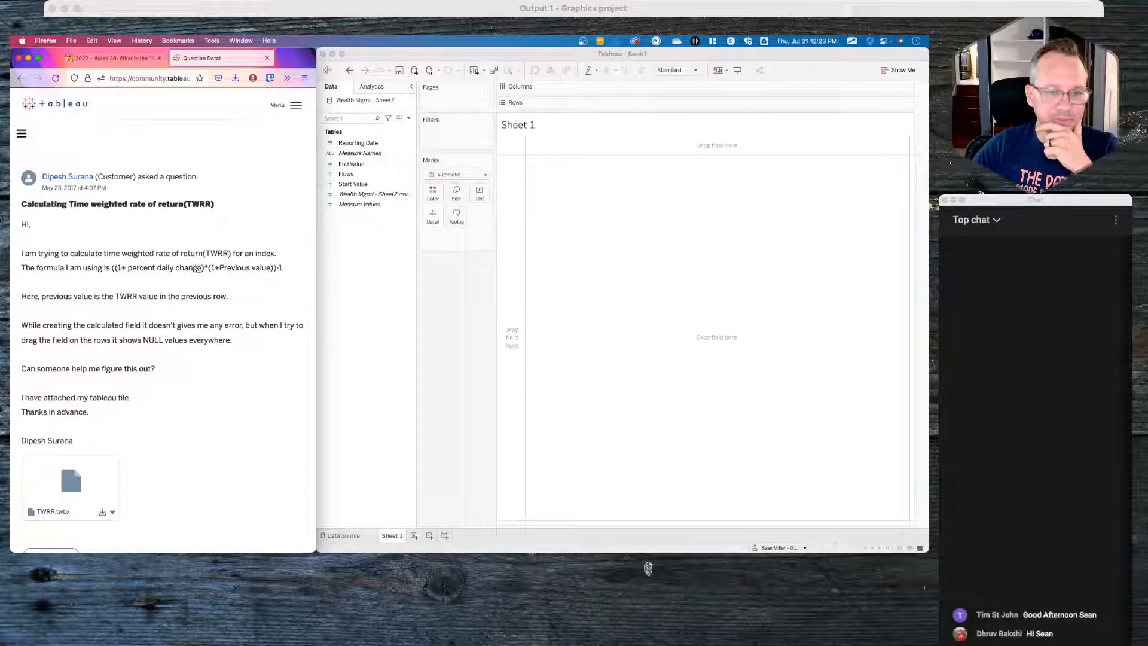
left_click_drag(200, 268, 129, 267)
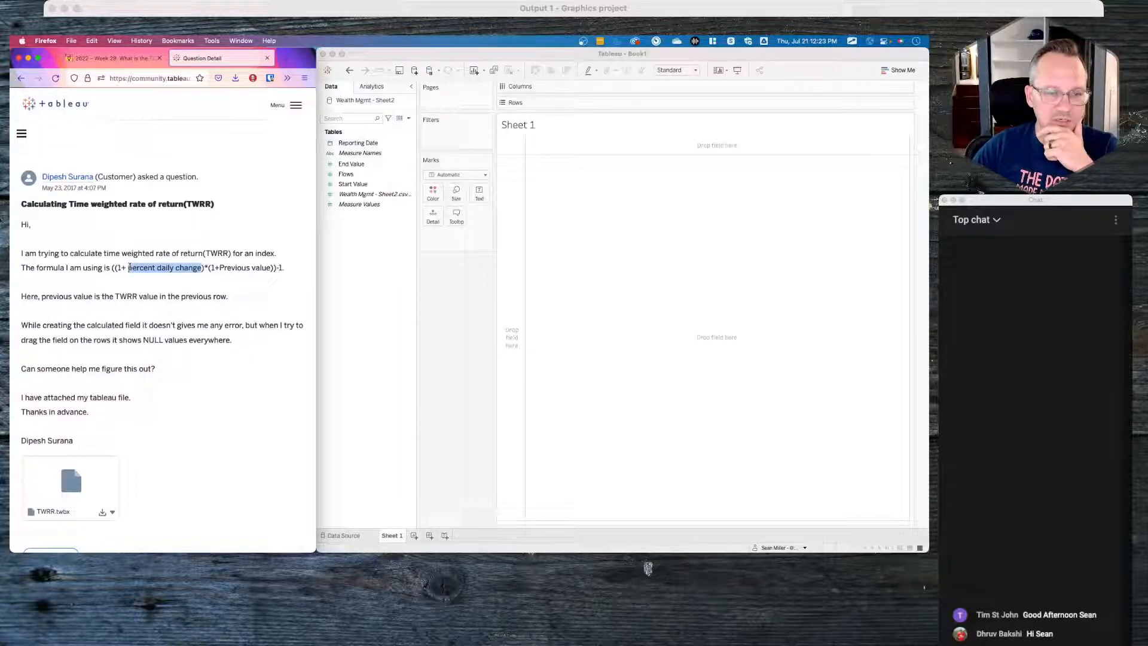
scroll(129, 369, "down", 4)
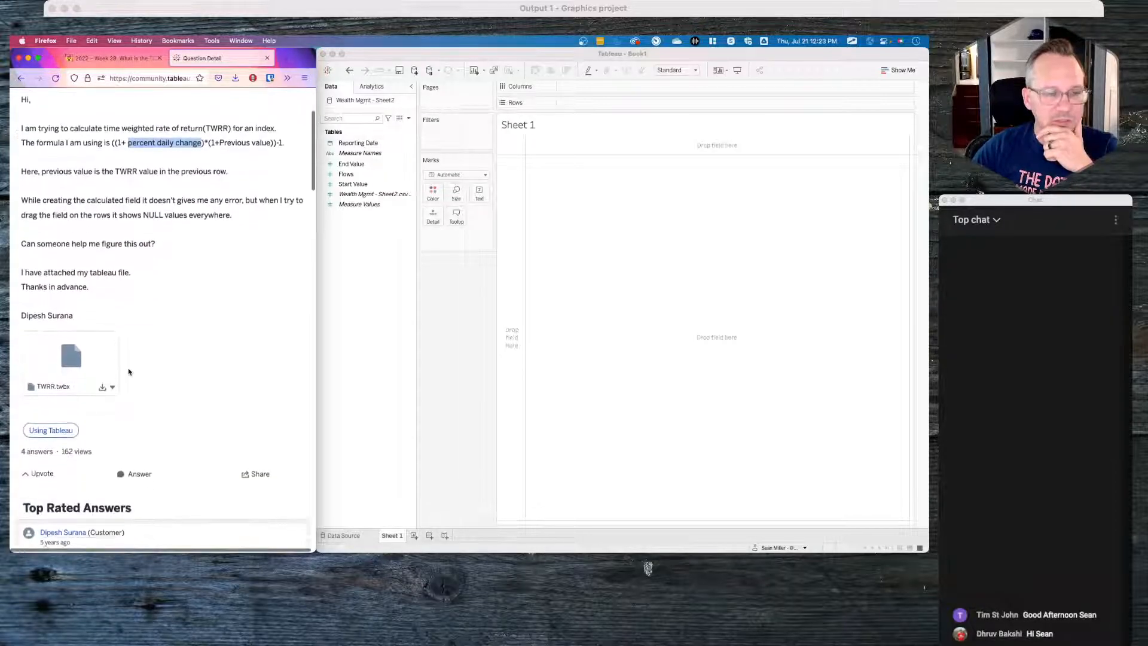
left_click(360, 305)
right_click(348, 269)
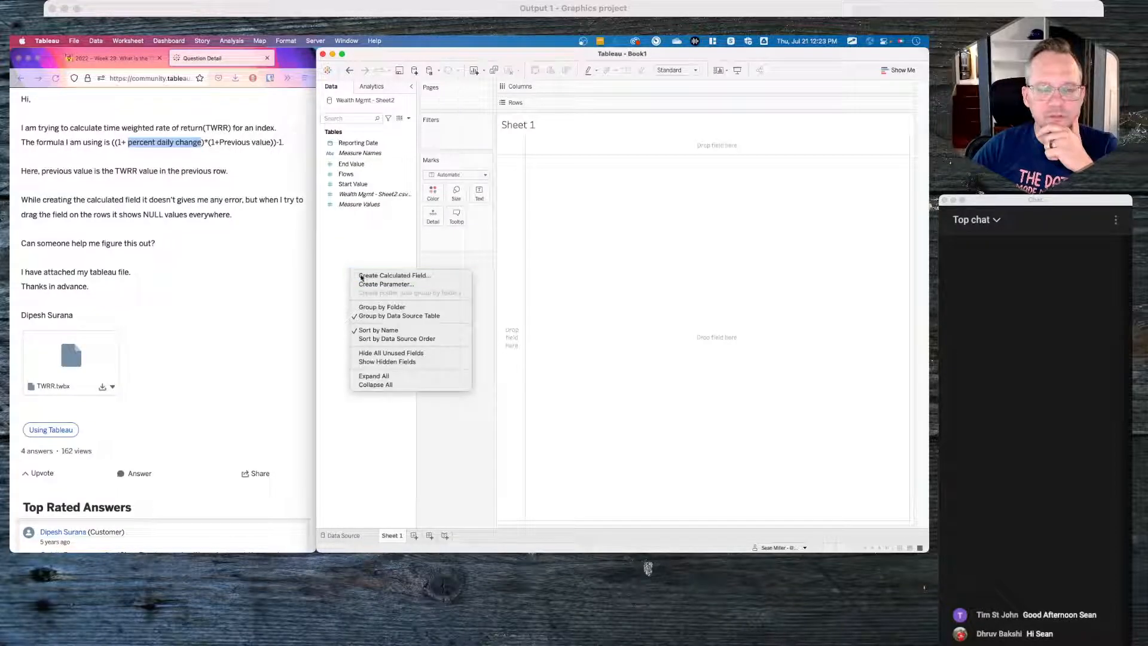
left_click(361, 276)
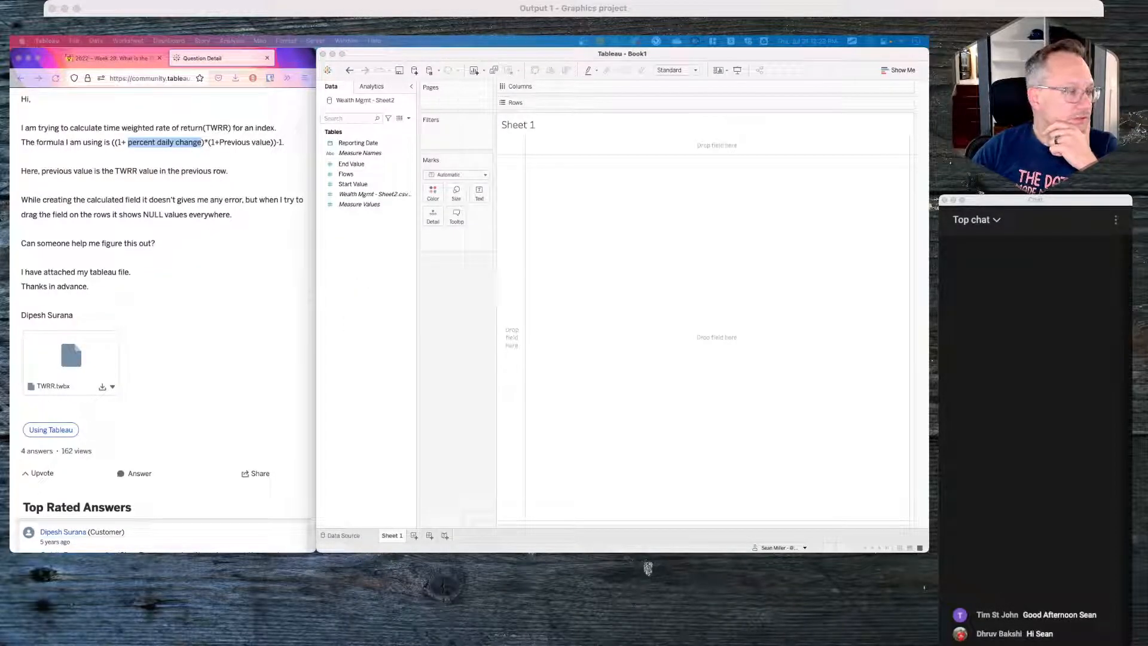
left_click(245, 261)
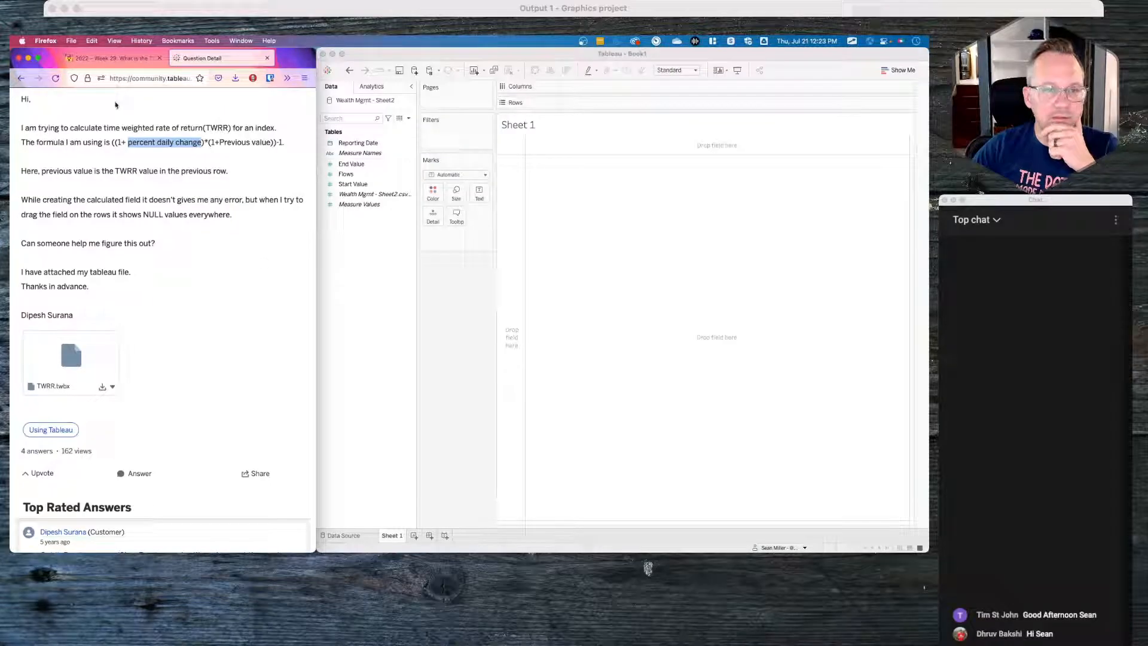
Step: Duplicate the thread's tab and open the "Time Weighted Rate of Return" community thread from the search results in the original tab
right_click(220, 59)
left_click(227, 111)
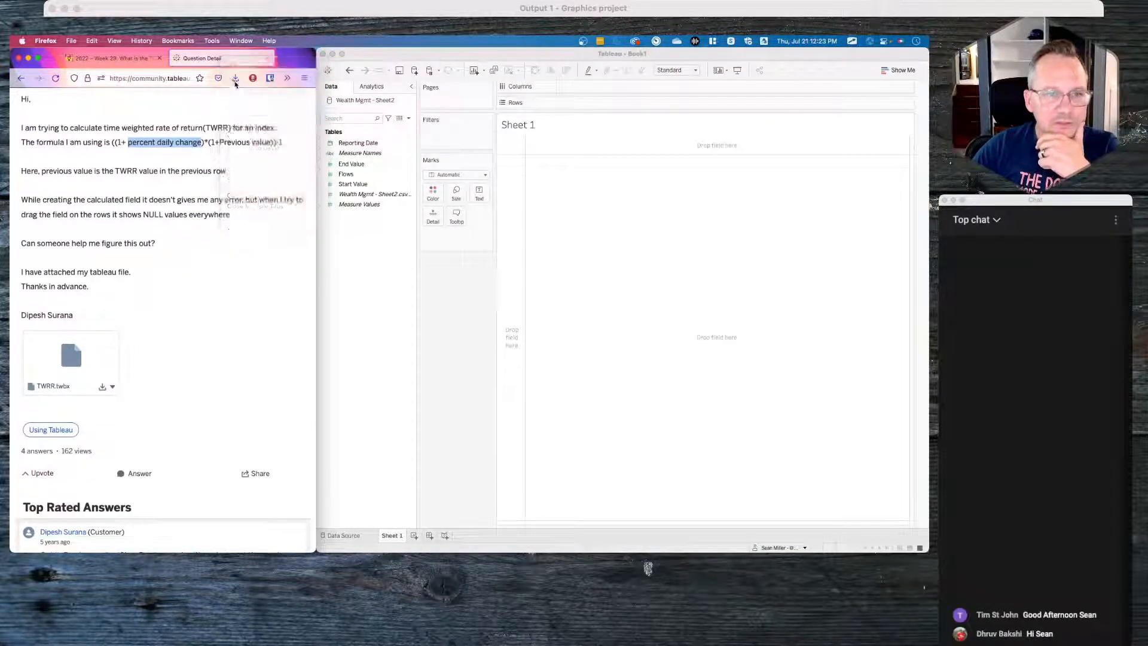
left_click(182, 60)
left_click(20, 78)
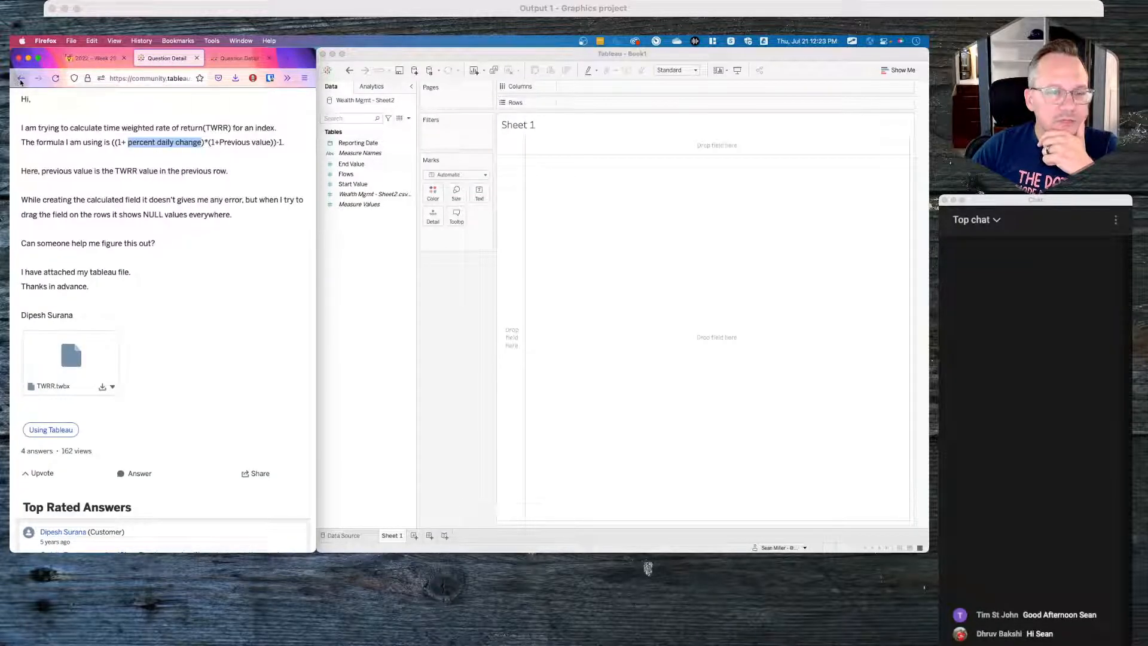
left_click(103, 331)
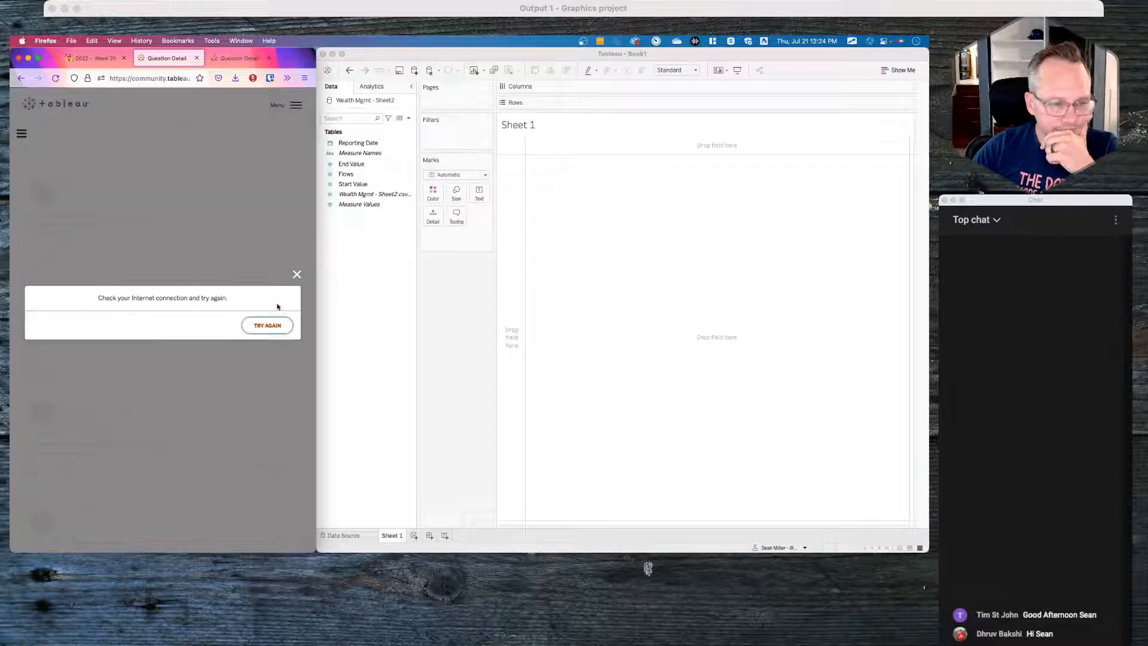
left_click(281, 328)
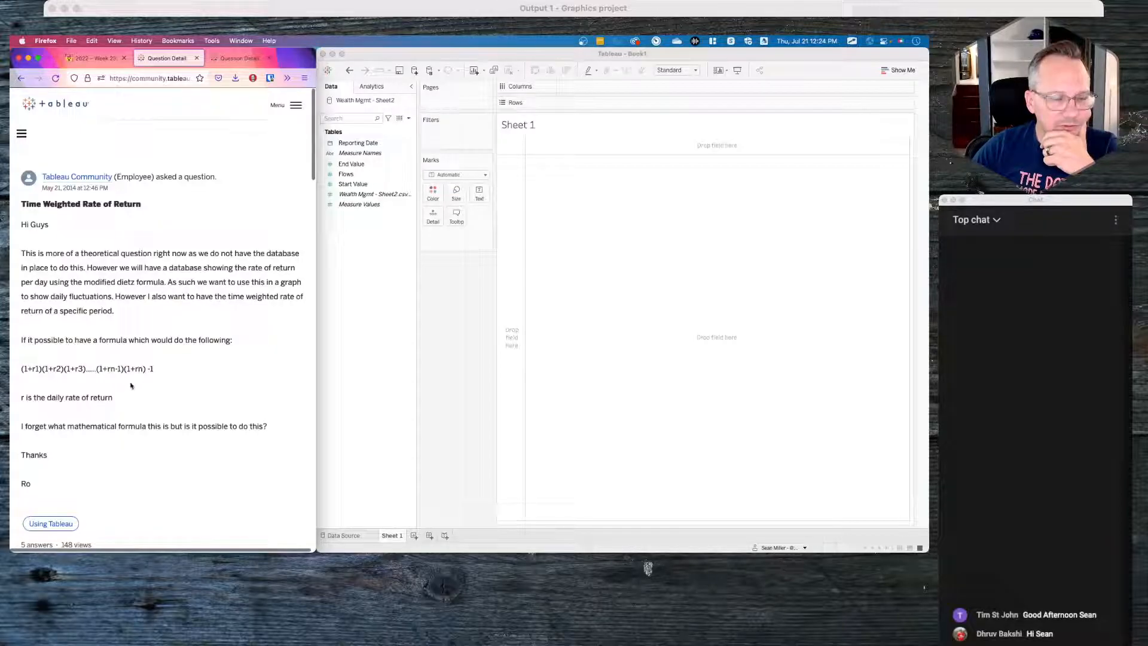
Step: Read through the second thread's replies and go back to the suggested PREVIOUS_VALUE(1) * (1 + MIN(r)) formula
scroll(135, 395, "down", 10)
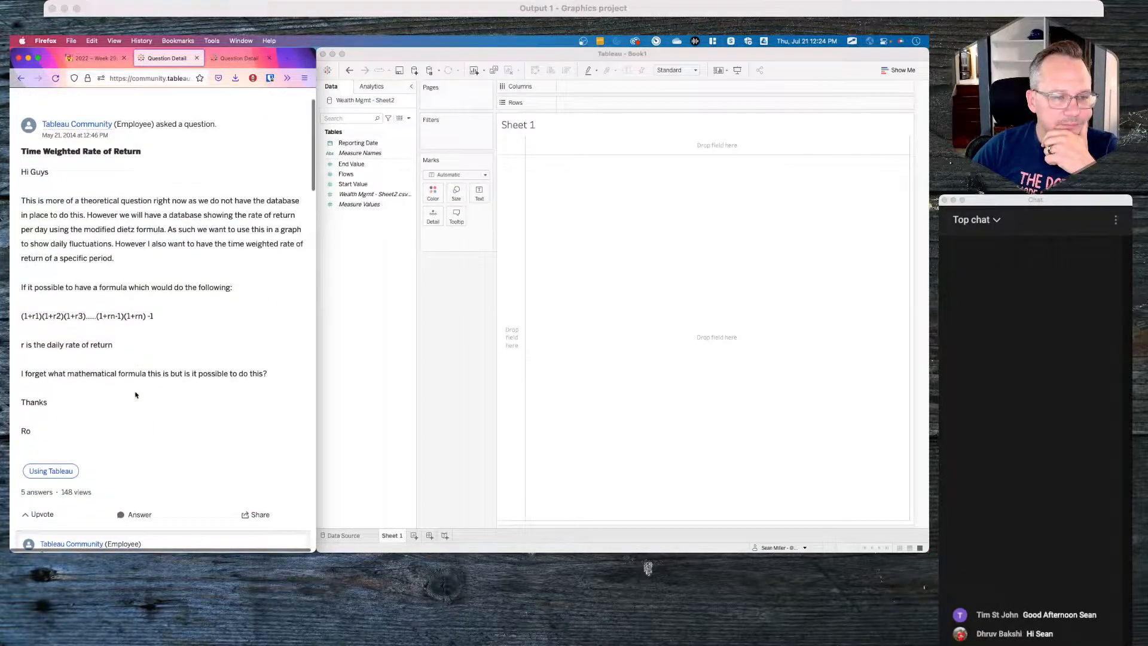
scroll(136, 395, "down", 2)
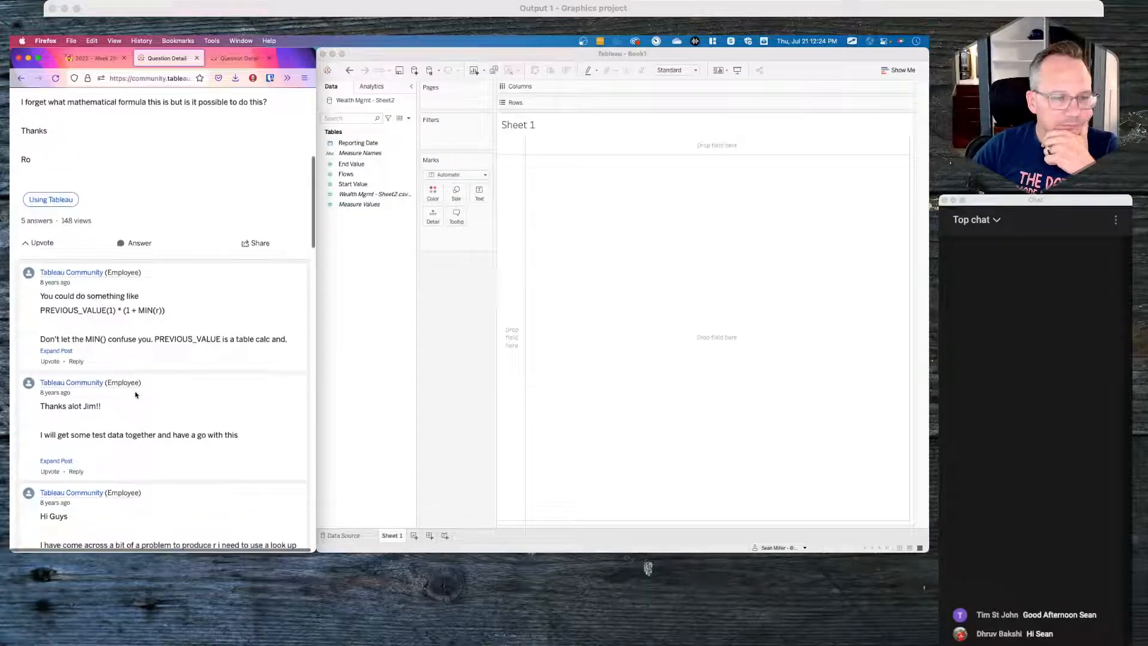
scroll(241, 364, "down", 6)
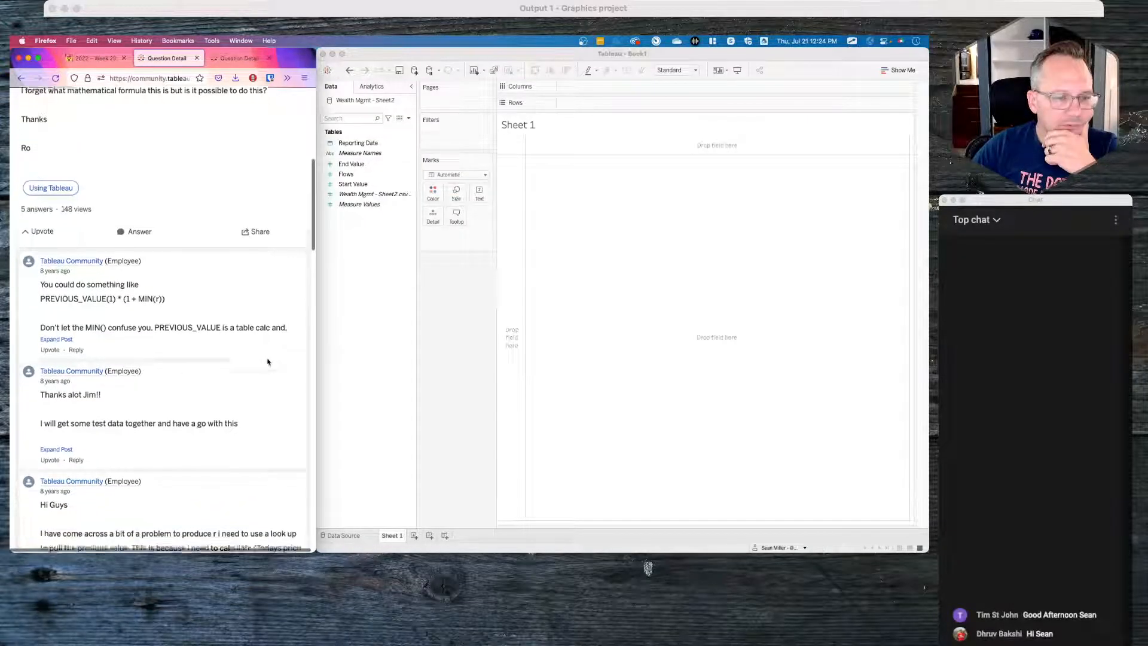
scroll(267, 361, "down", 5)
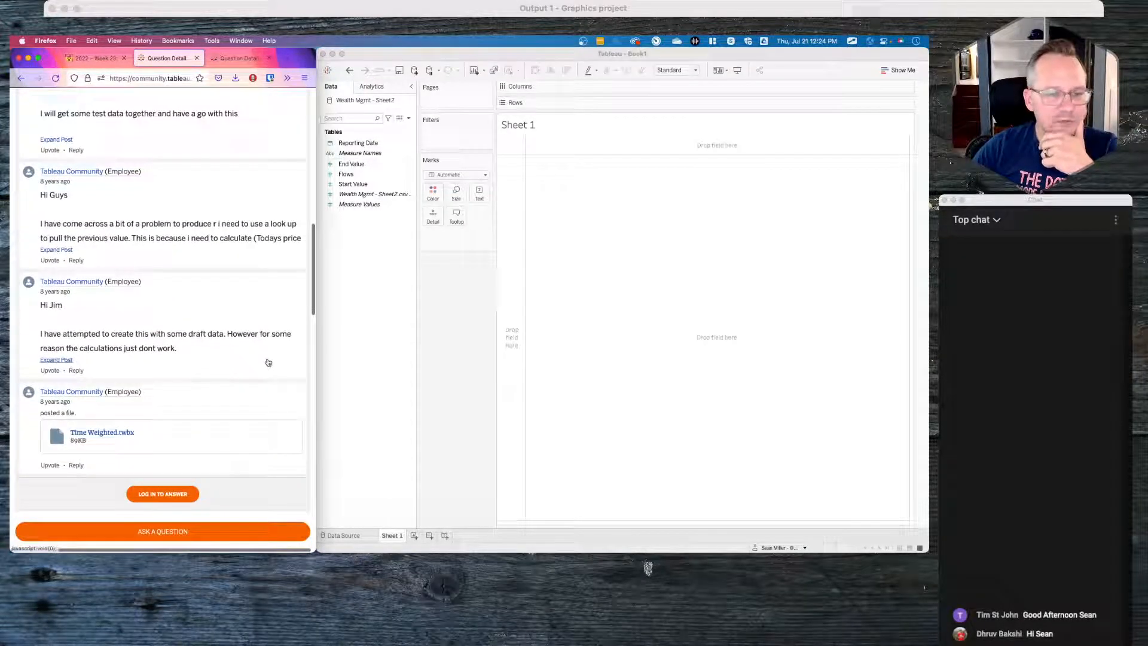
scroll(268, 362, "up", 10)
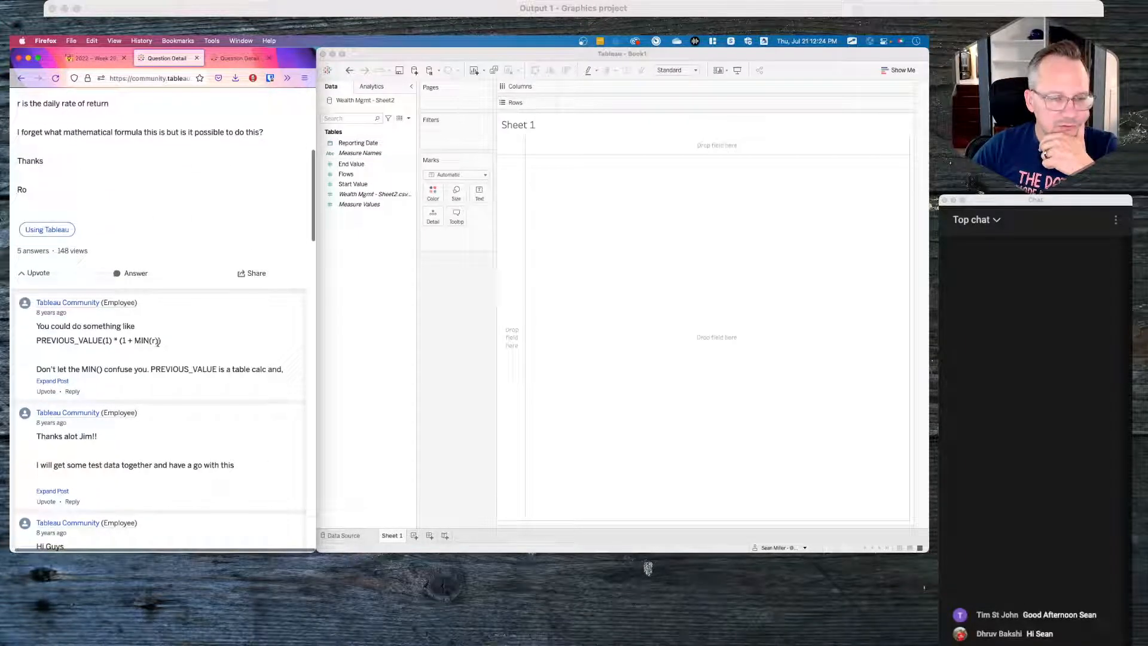
Step: Re-read the "Time Weighted Rate of Return" question's product formula and its replies, including the PREVIOUS_VALUE(1) * (1 + MIN(r)) suggestion
scroll(112, 351, "up", 6)
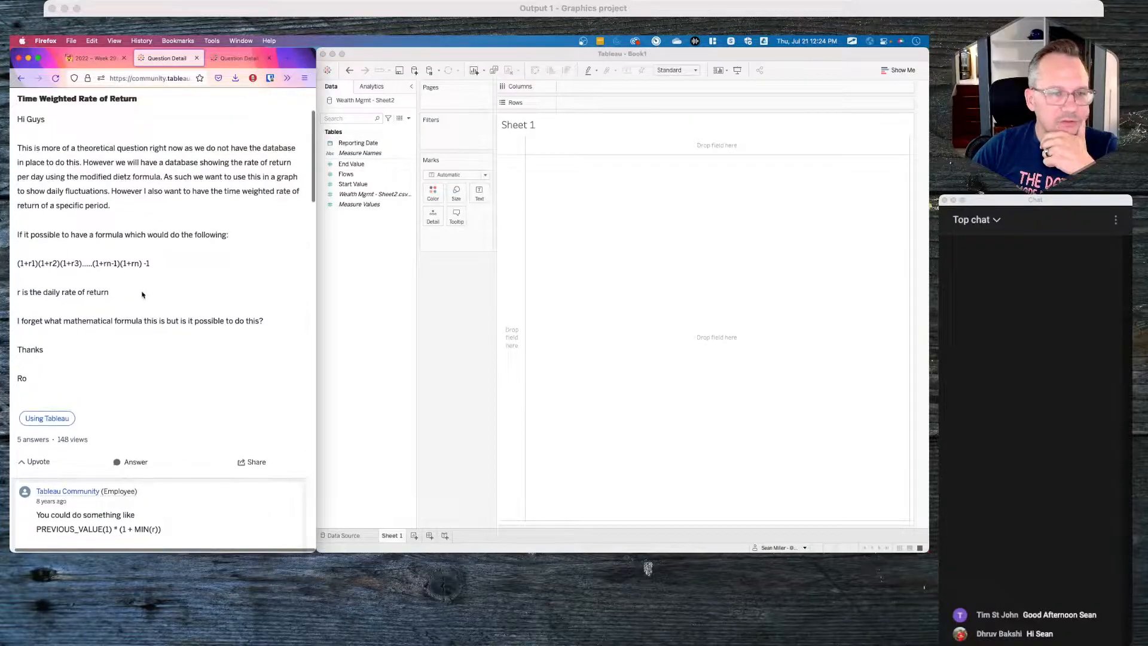
scroll(183, 308, "down", 20)
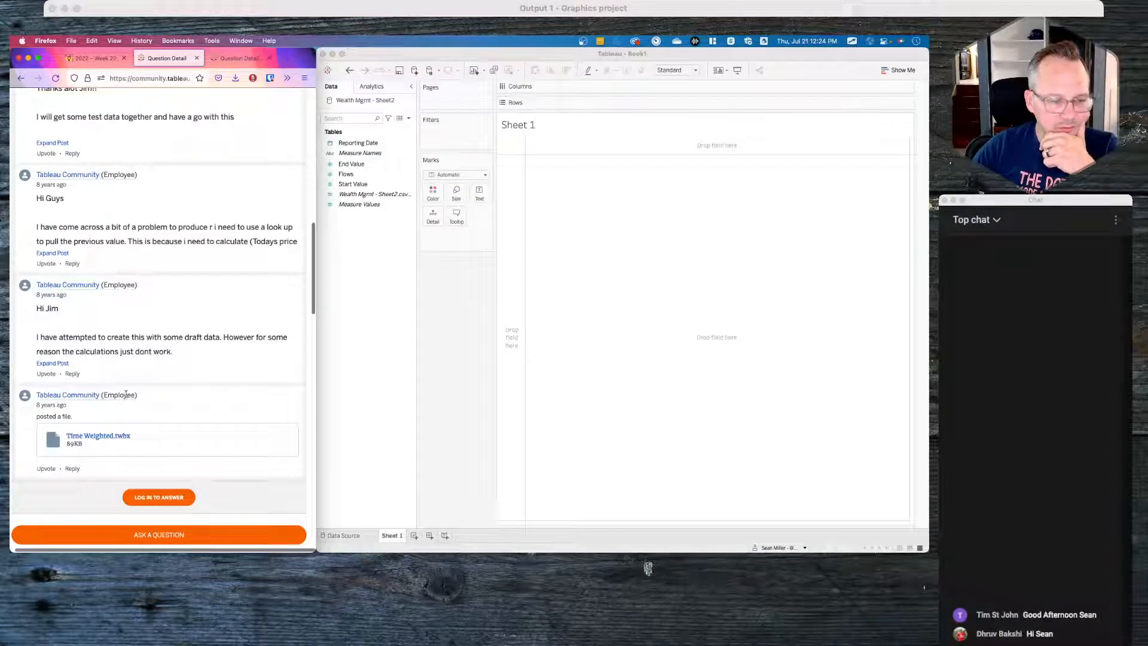
scroll(126, 397, "down", 2)
scroll(126, 397, "up", 9)
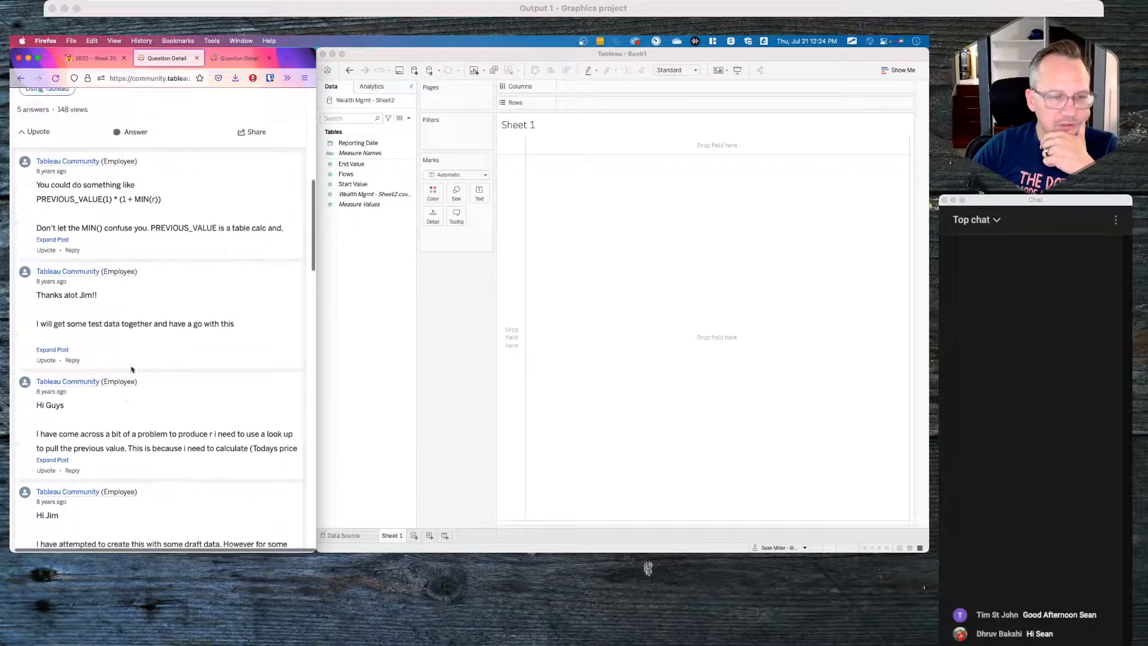
scroll(138, 323, "up", 2)
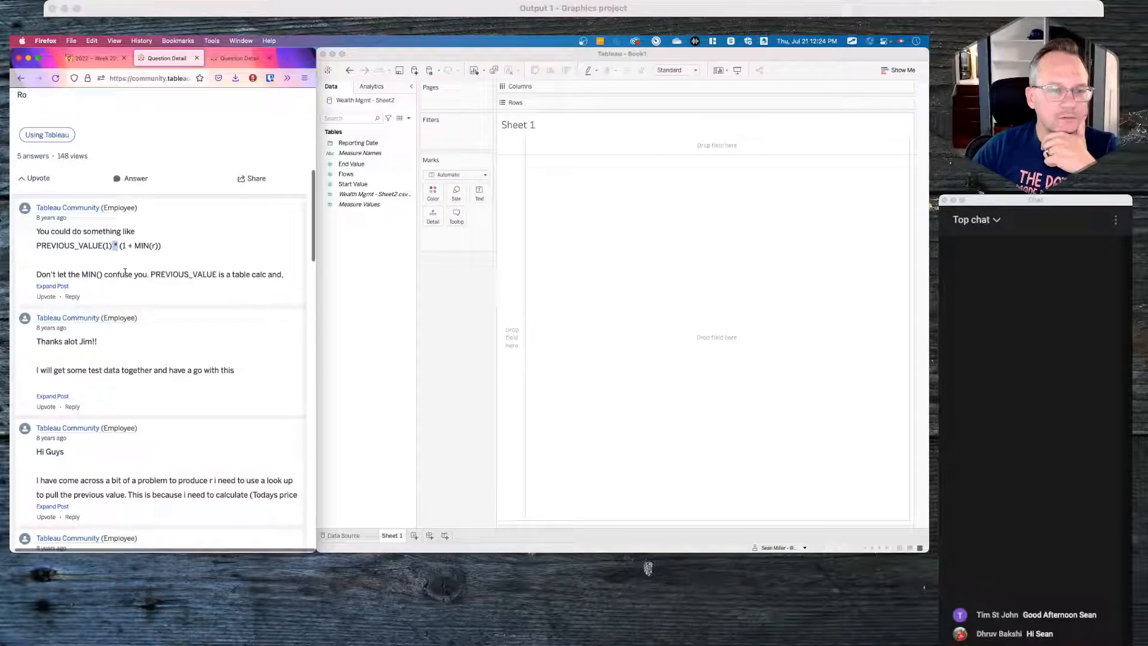
scroll(121, 257, "up", 10)
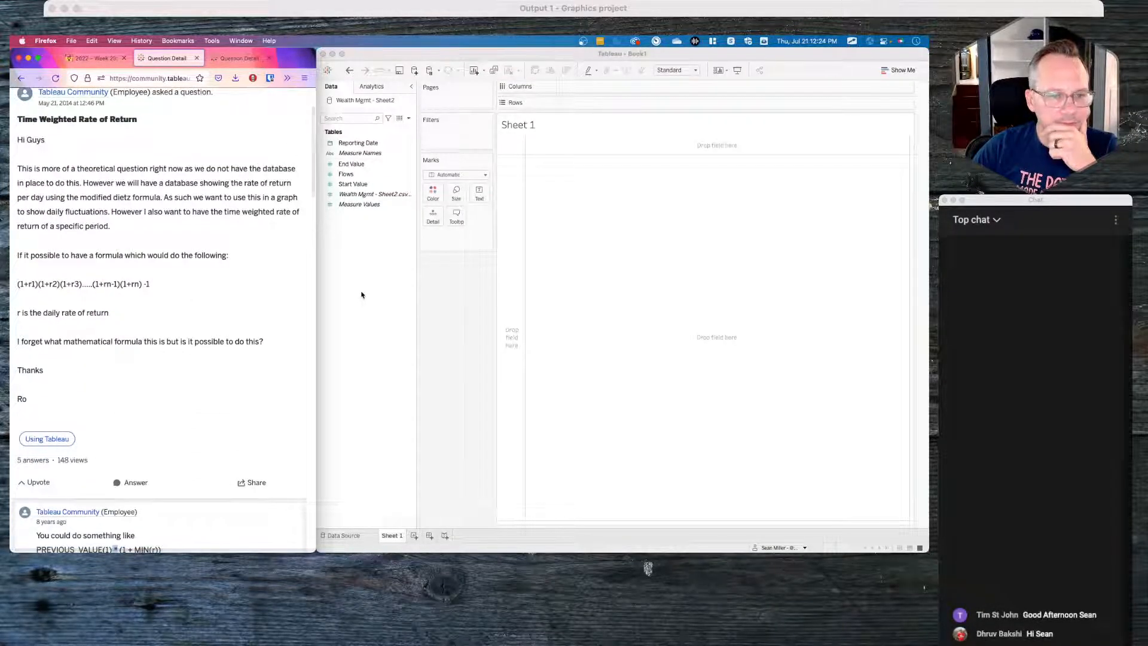
scroll(168, 325, "down", 5)
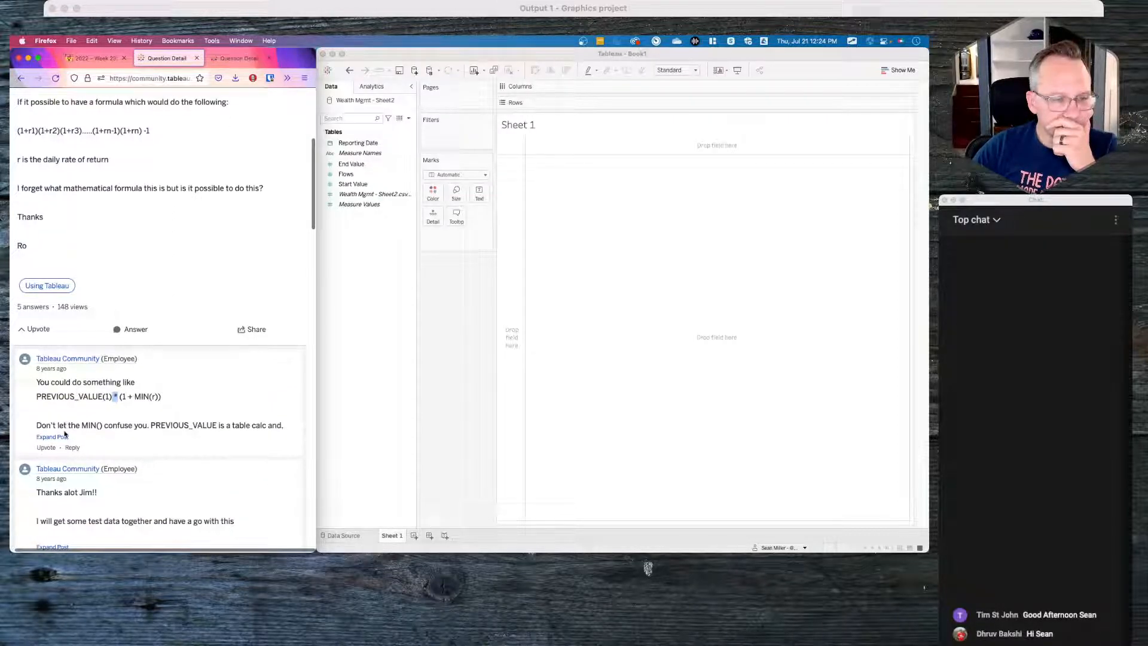
scroll(106, 443, "down", 1)
scroll(105, 443, "down", 1)
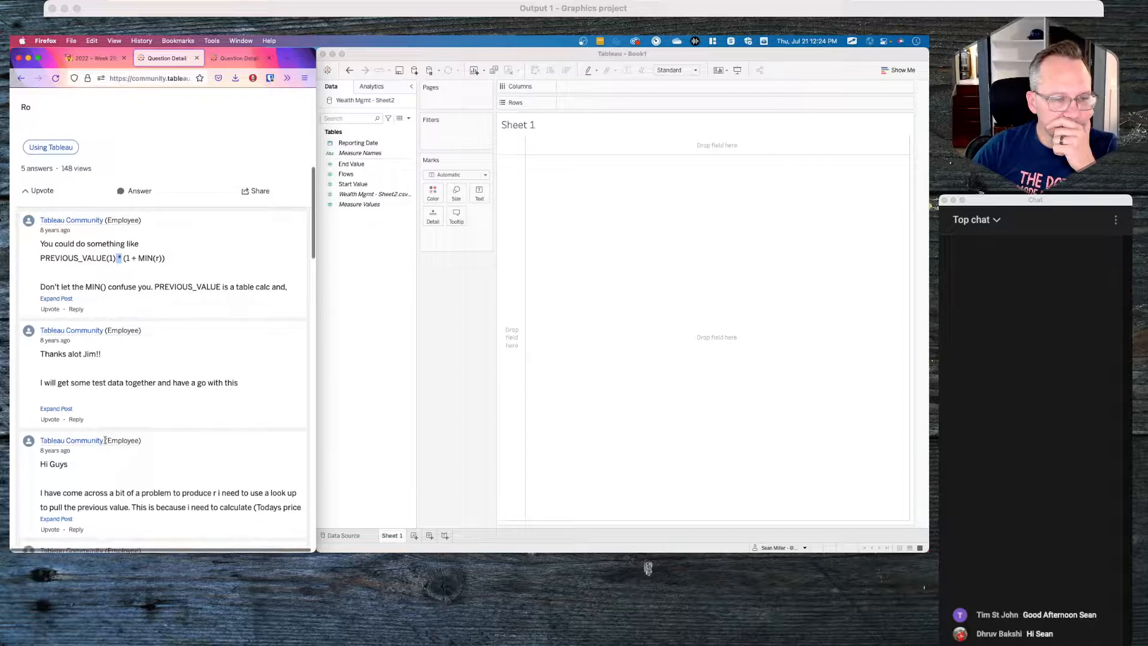
scroll(171, 415, "down", 8)
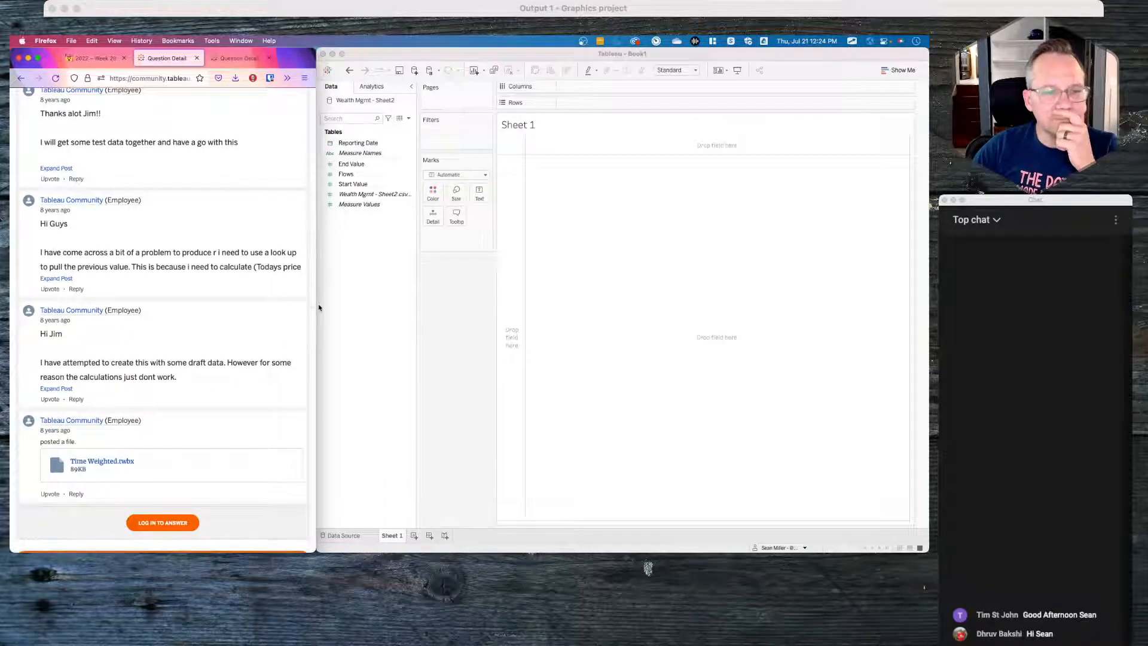
Step: Switch to Tableau and list Reporting Date on Rows as discrete exact dates
left_click(350, 284)
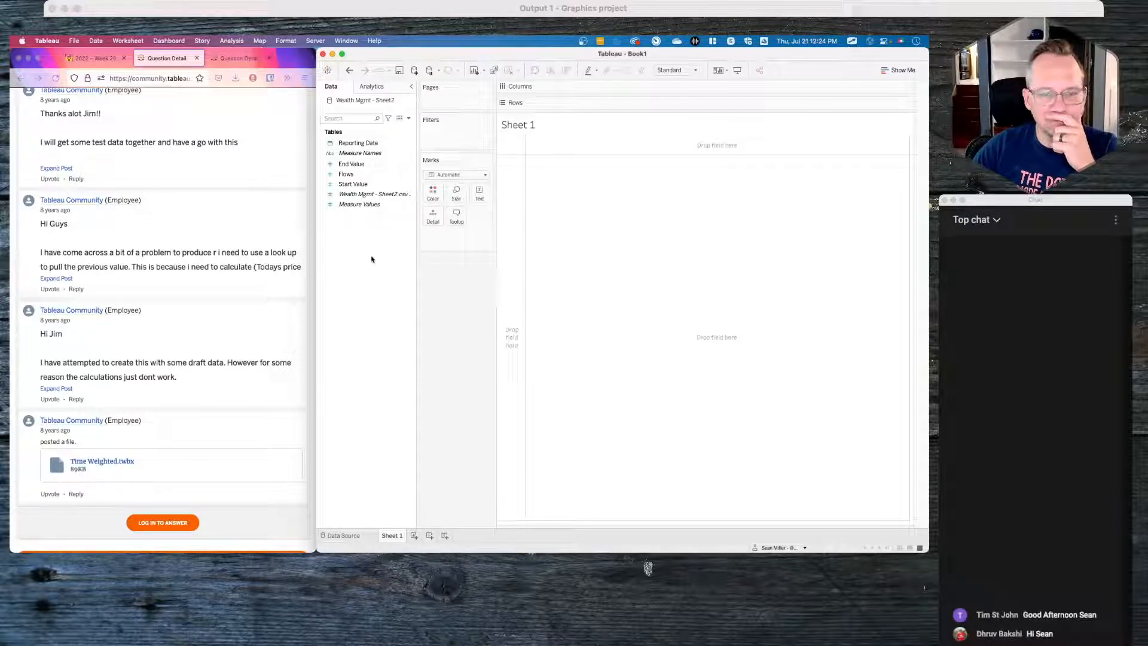
left_click_drag(359, 143, 614, 107)
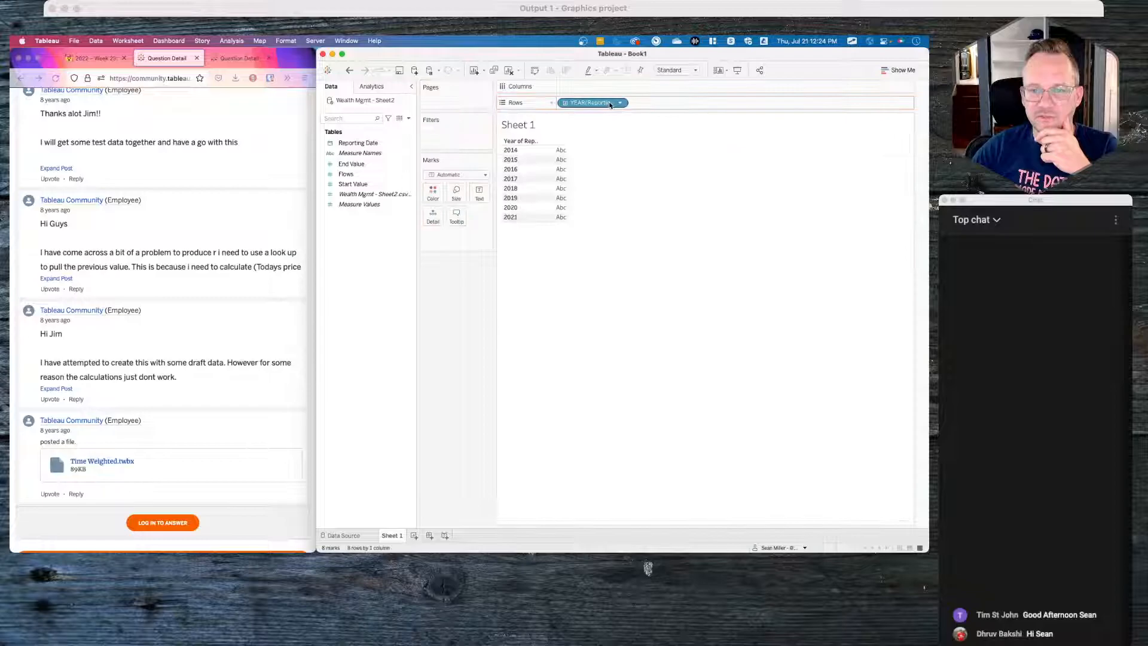
left_click(620, 103)
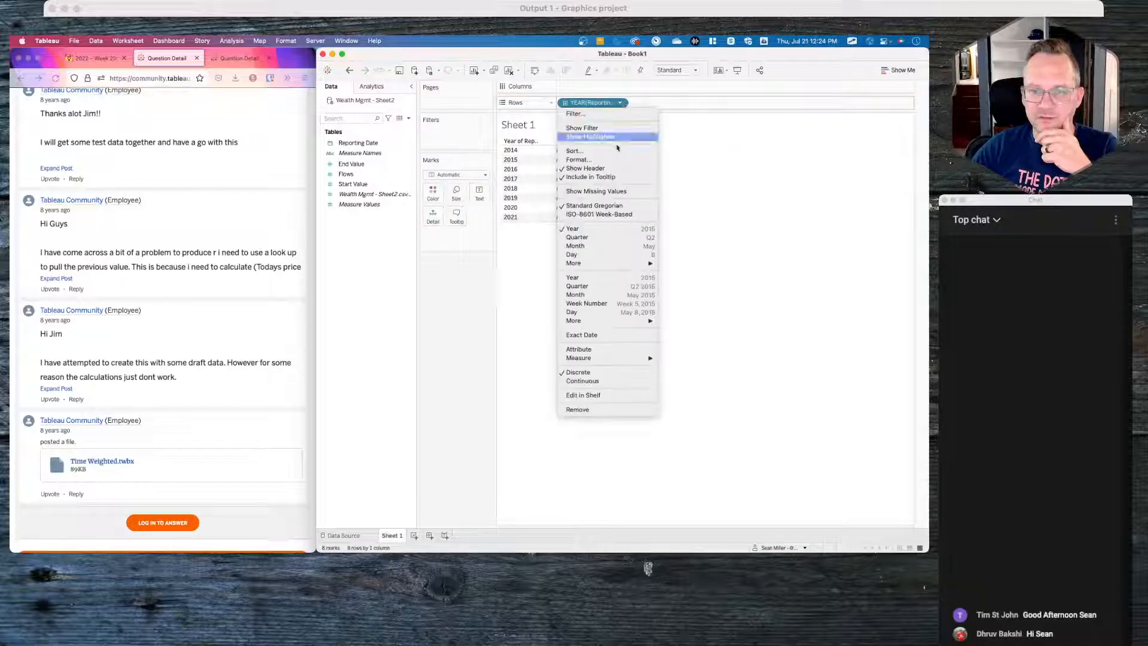
left_click(592, 335)
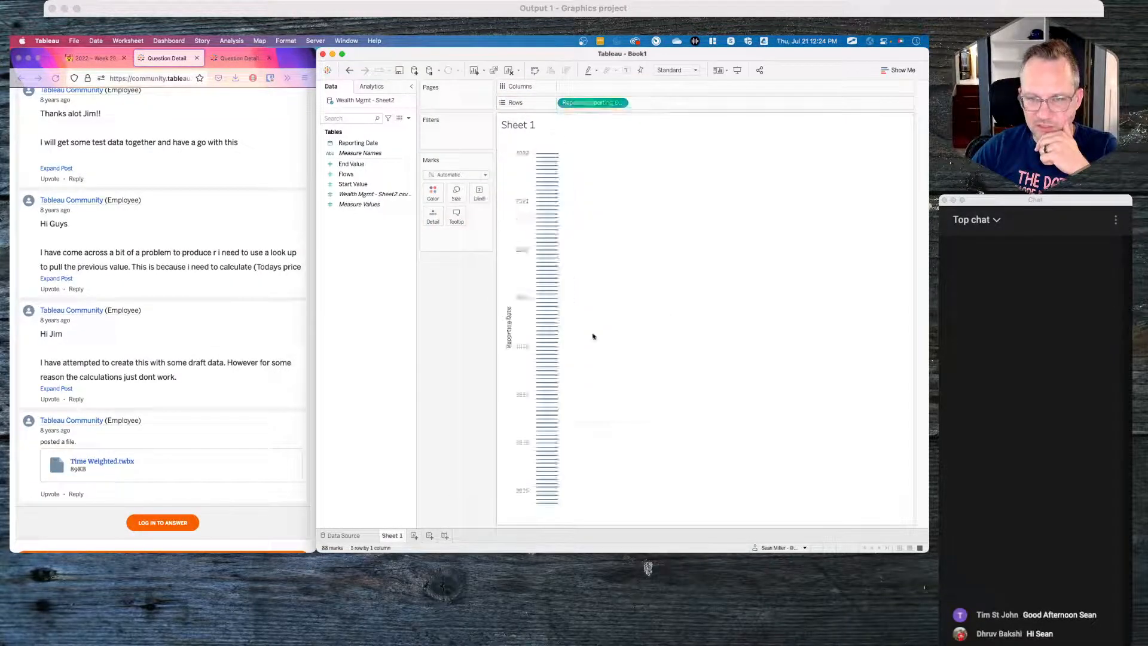
left_click(620, 103)
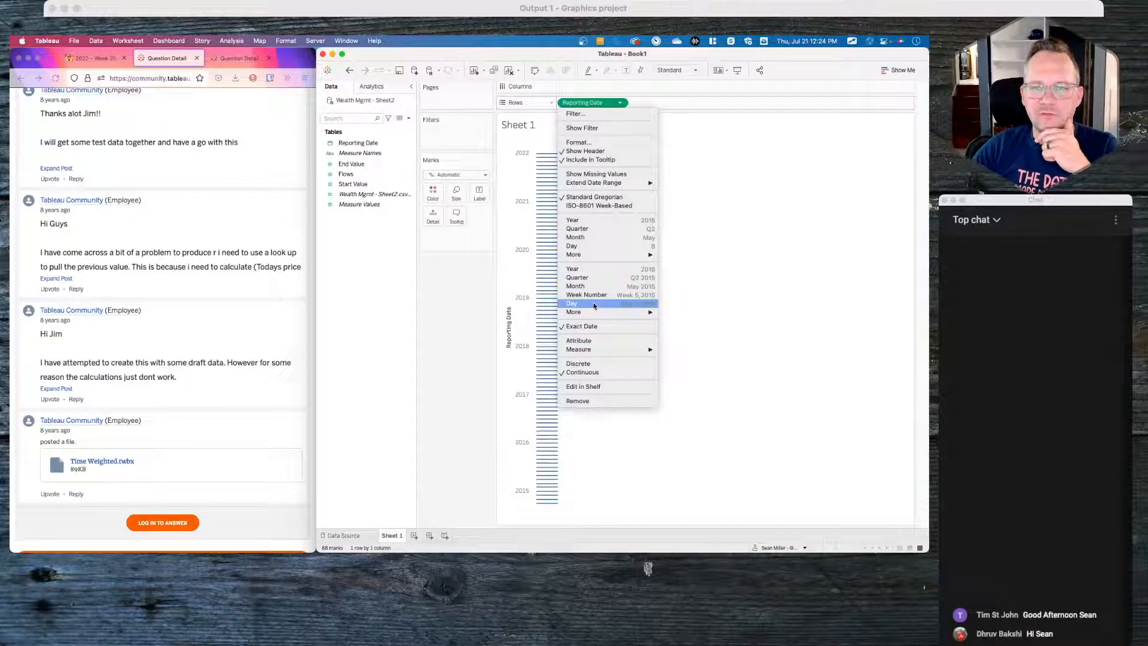
left_click(592, 365)
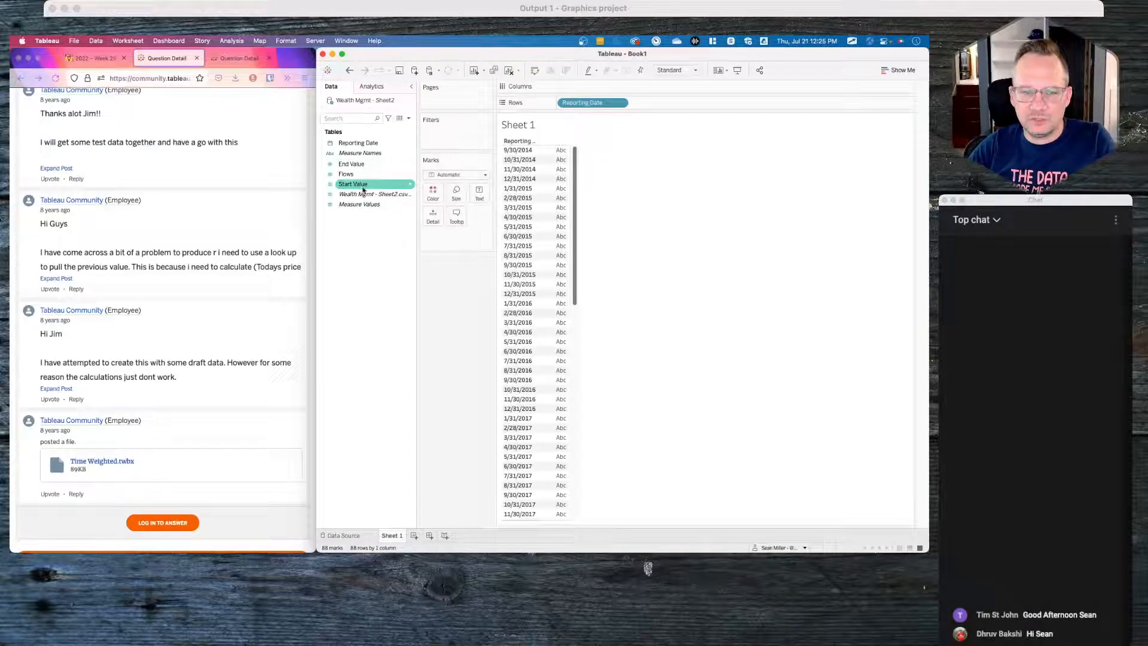
Step: Build a text table with Measure Names on Columns and Measure Values as text, excluding the row count and ordering Start Value, Flows, End Value
left_click_drag(360, 153, 592, 87)
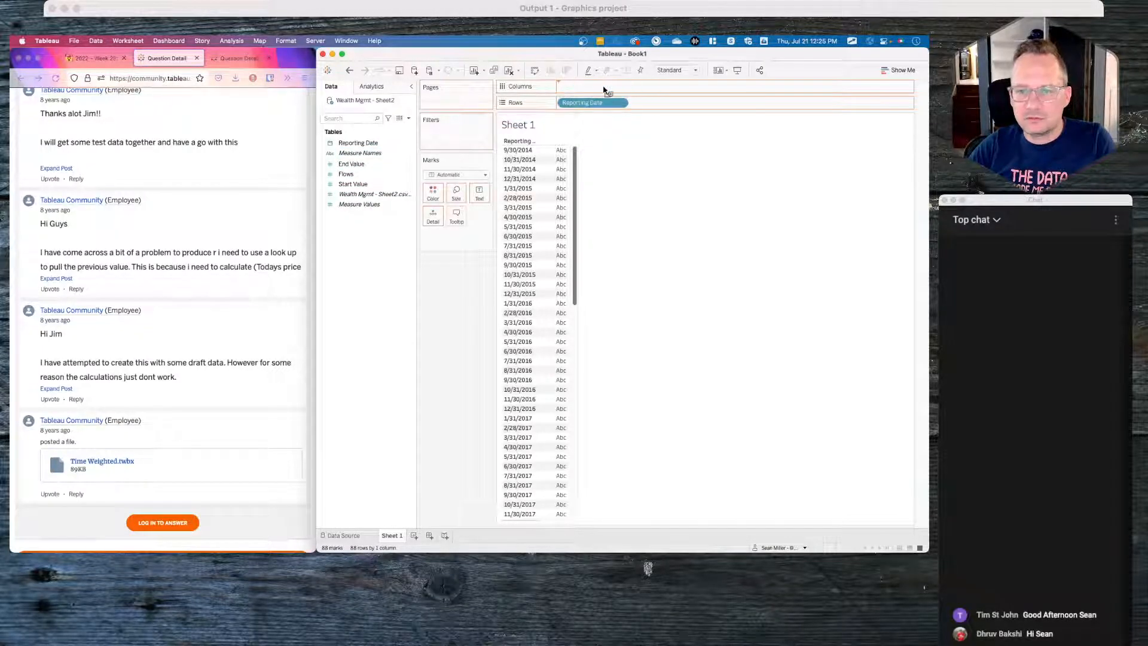
left_click_drag(360, 204, 479, 195)
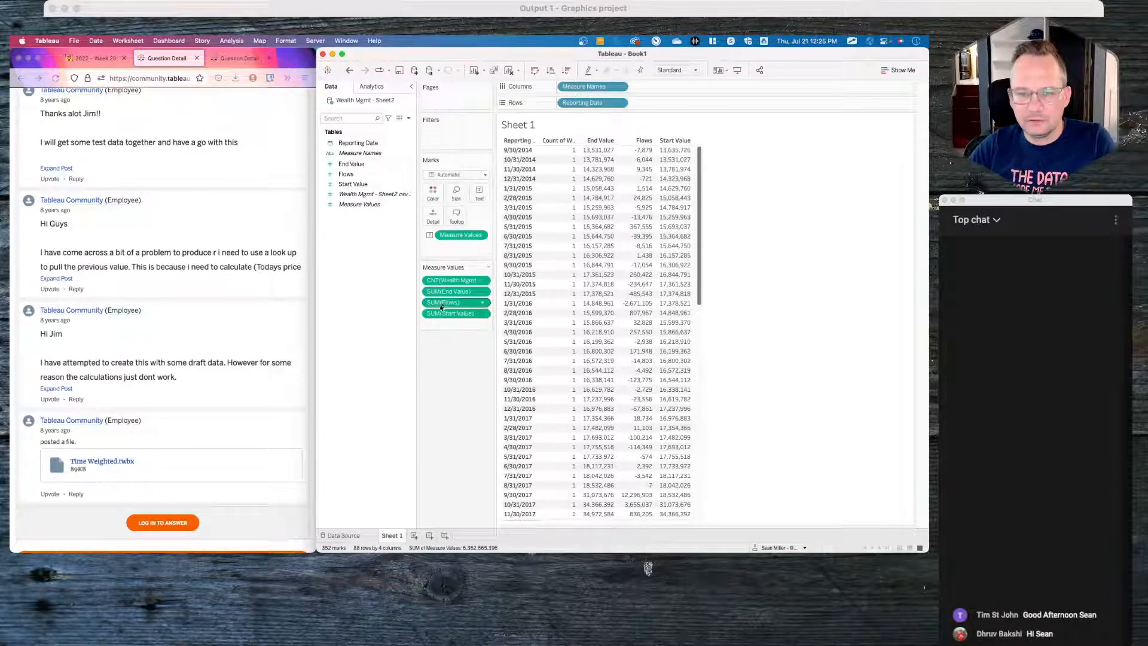
left_click_drag(451, 280, 443, 385)
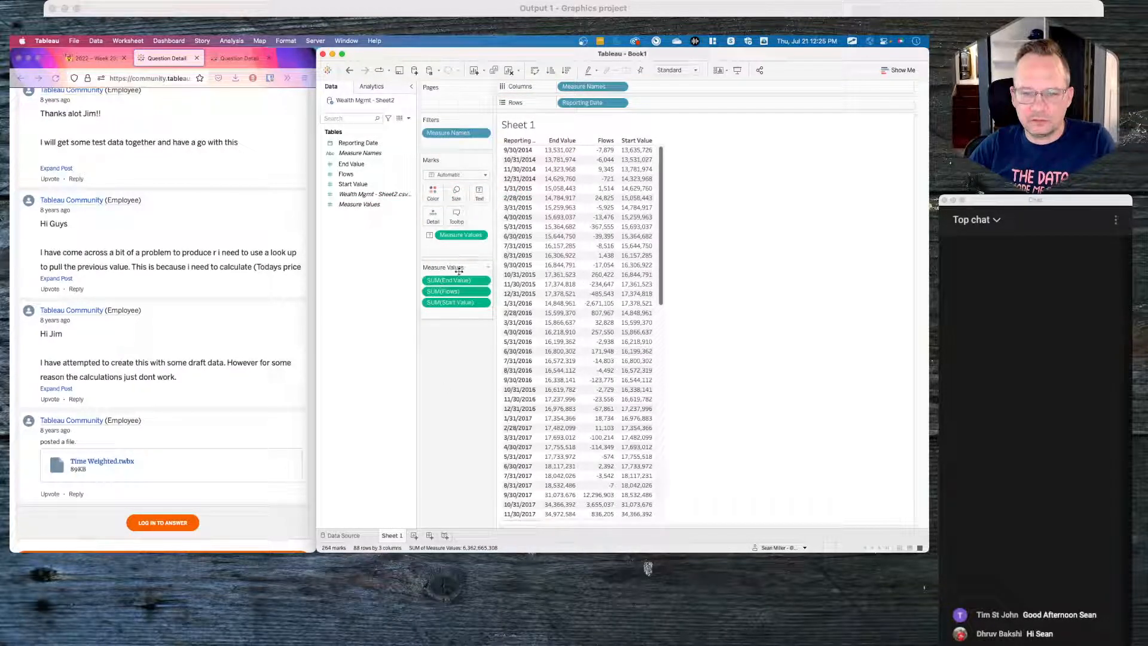
mouse_move(452, 304)
left_mouse_down()
mouse_move(455, 277)
mouse_move(452, 292)
left_mouse_up()
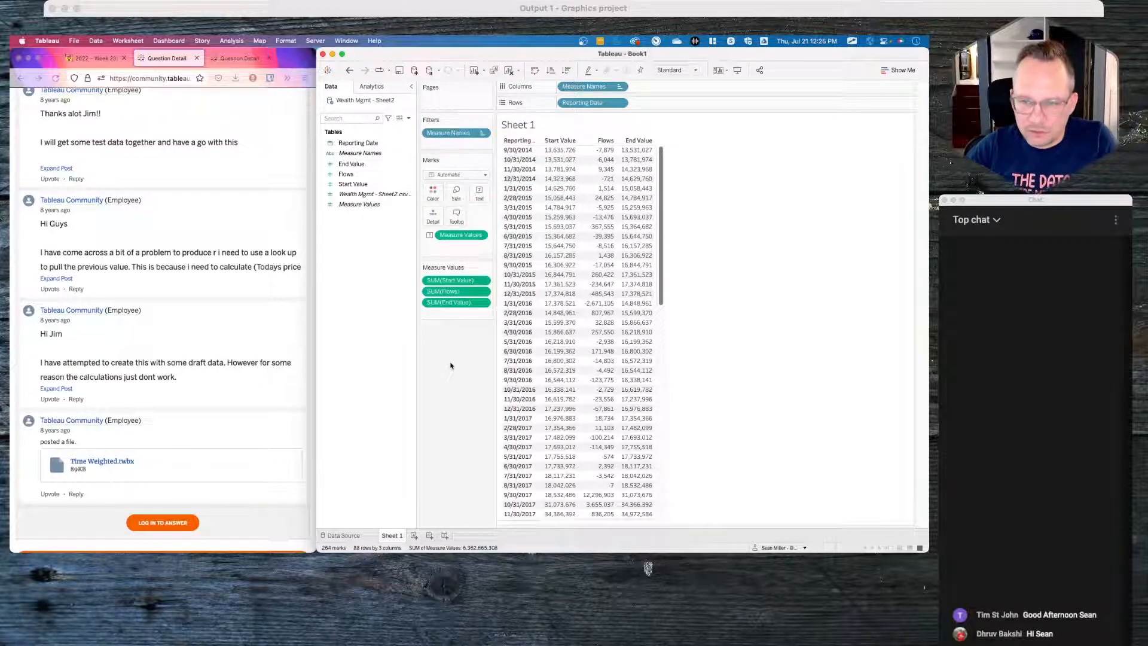
Step: Switch to Firefox and review the challenge page's requirements and the Dataset section's field definitions
left_click(92, 58)
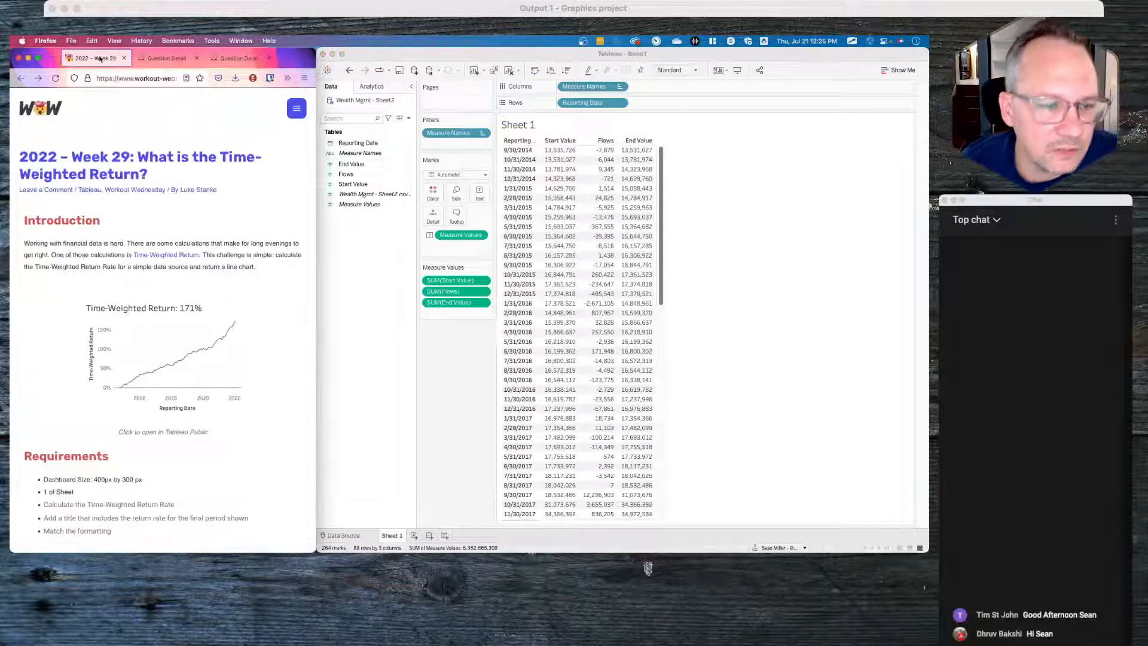
scroll(129, 338, "down", 5)
scroll(129, 338, "up", 5)
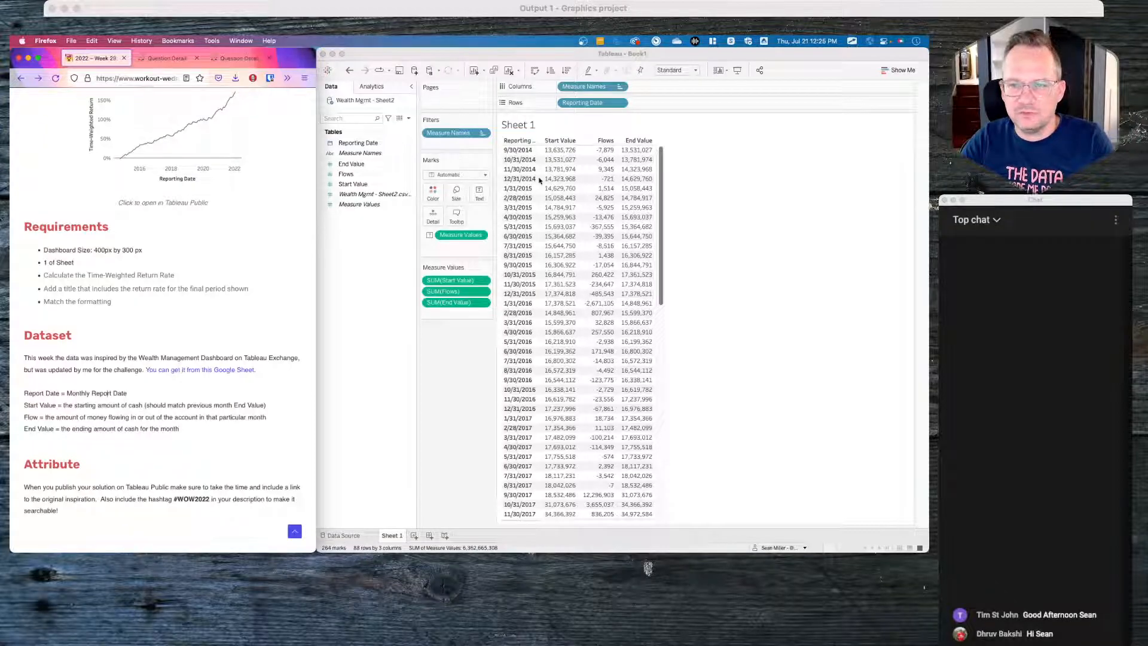
Step: Compare the first months' Start Values in the Tableau table with the preceding End Values against the dataset definitions, and look through the remaining rows
left_click(565, 161)
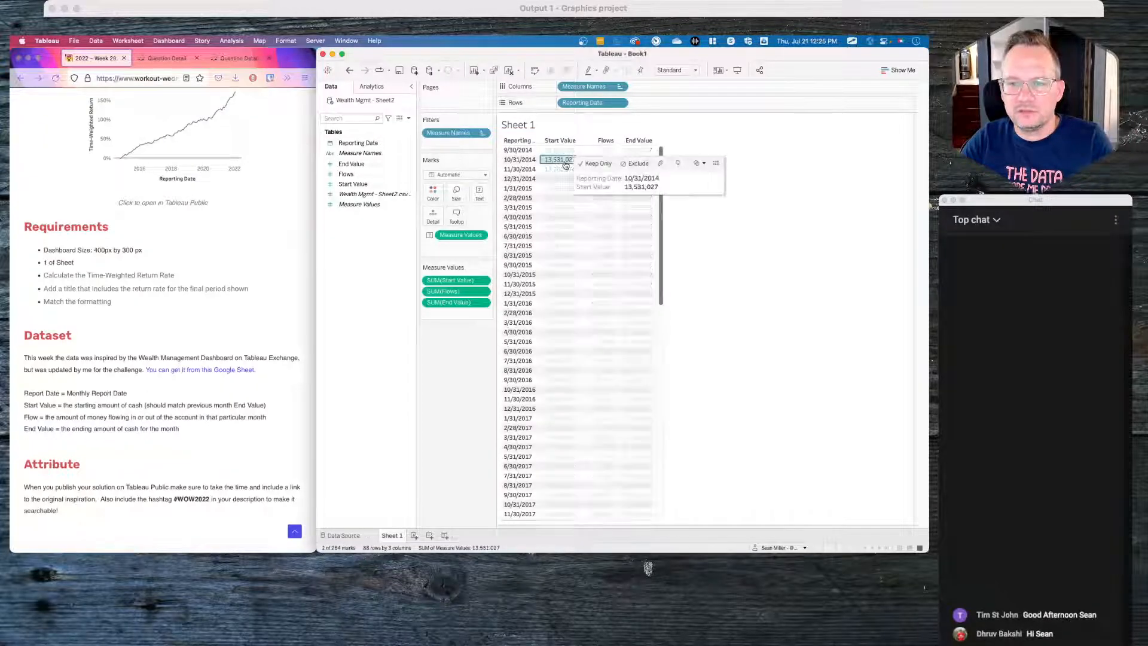
left_click(643, 152)
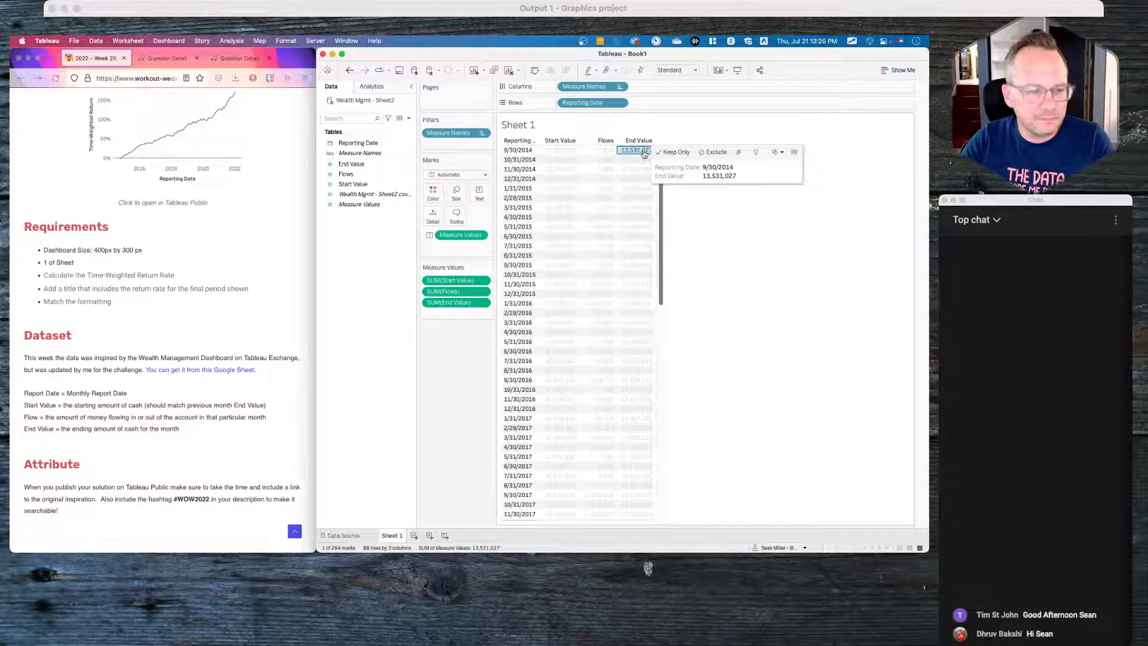
left_click(560, 169)
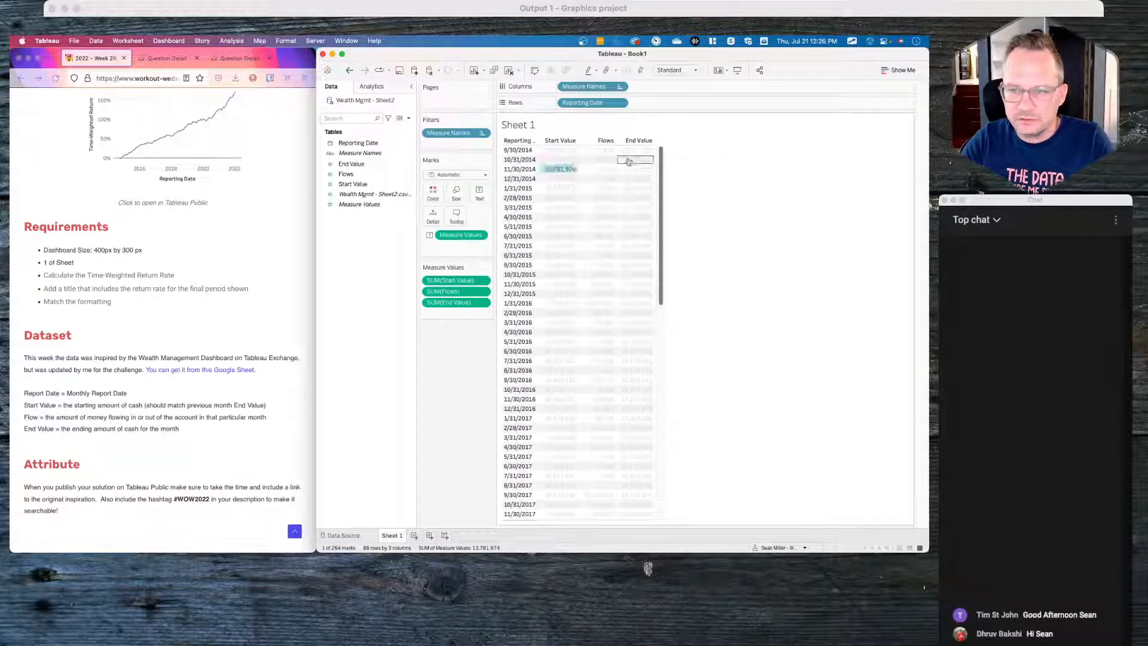
left_click(637, 159)
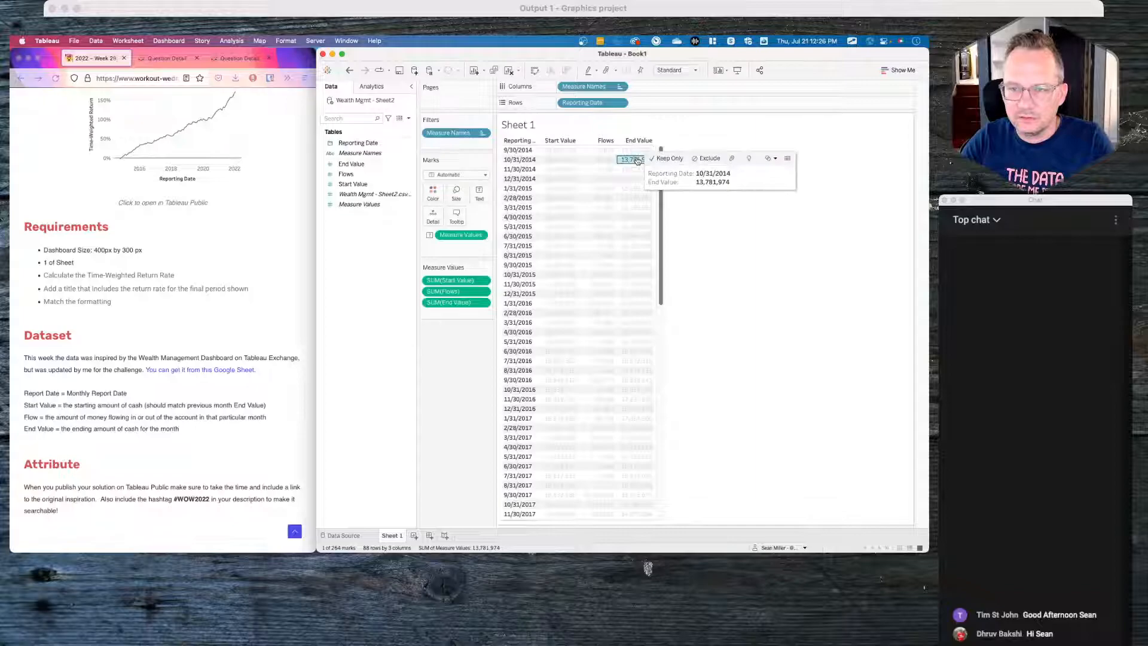
left_click(130, 405)
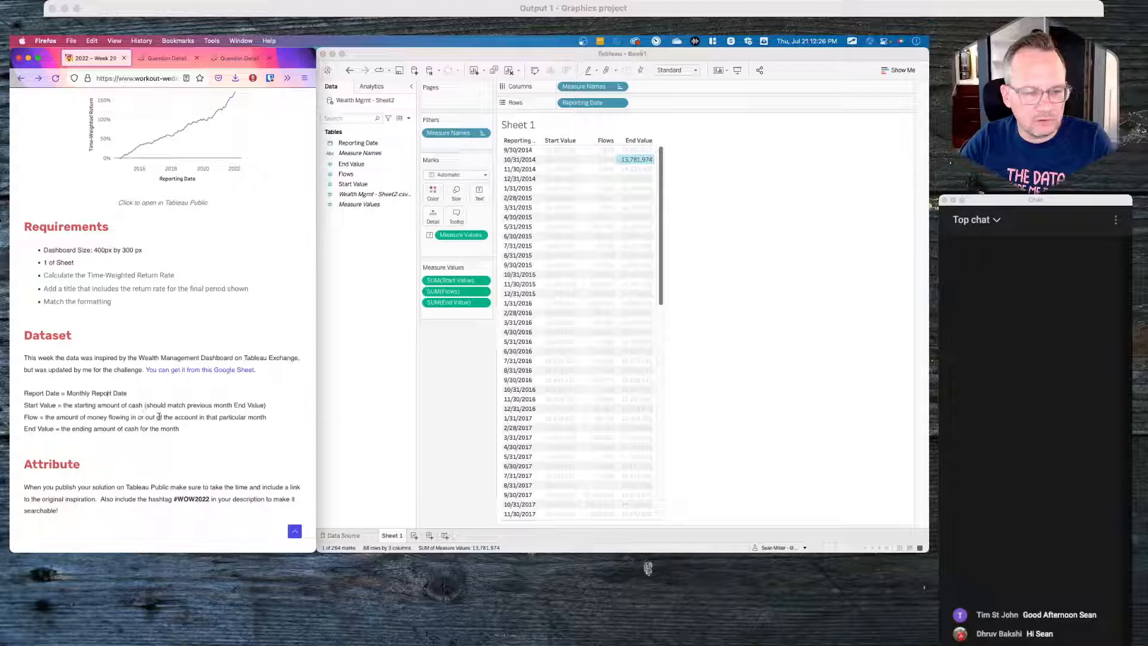
left_click(400, 361)
left_click(632, 161)
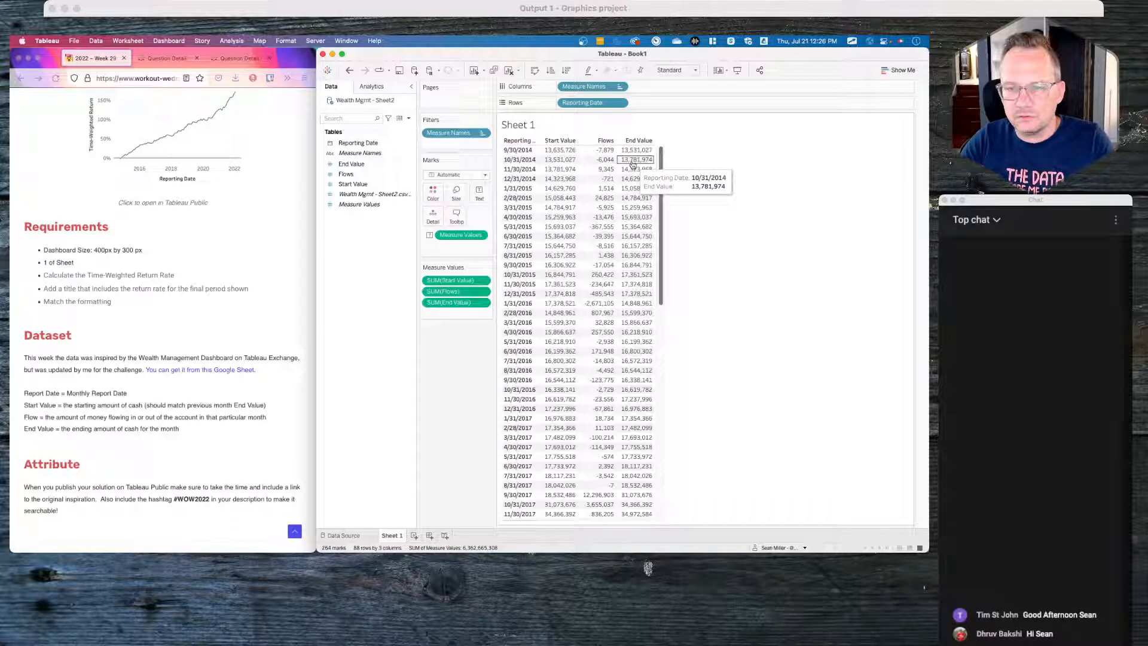
scroll(576, 245, "down", 10)
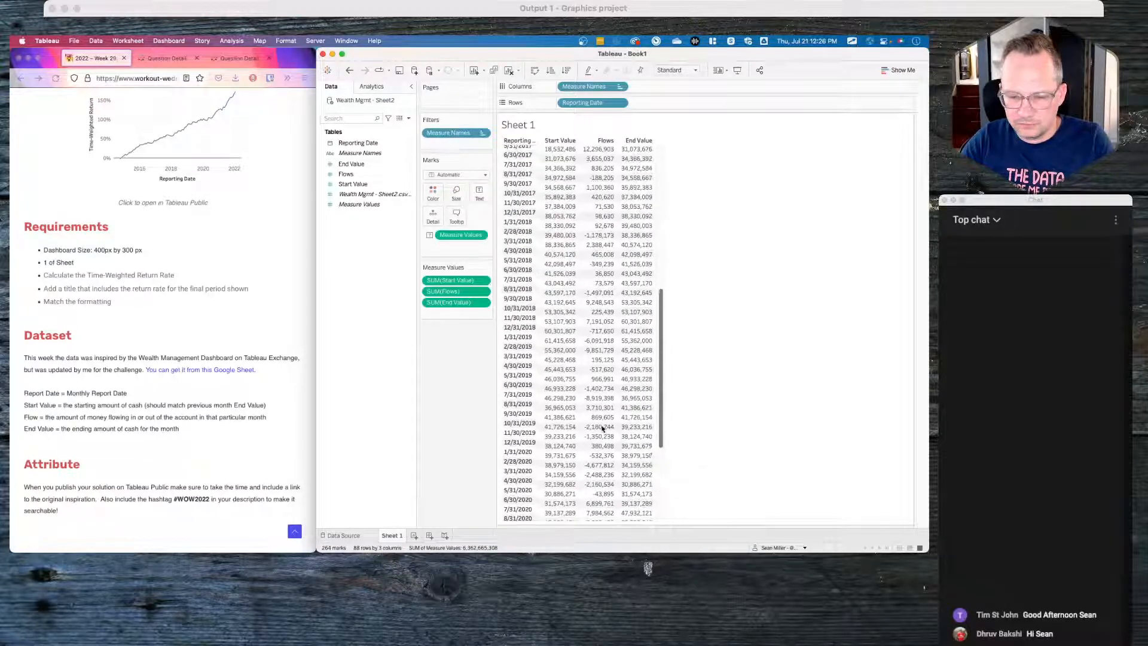
scroll(577, 398, "up", 10)
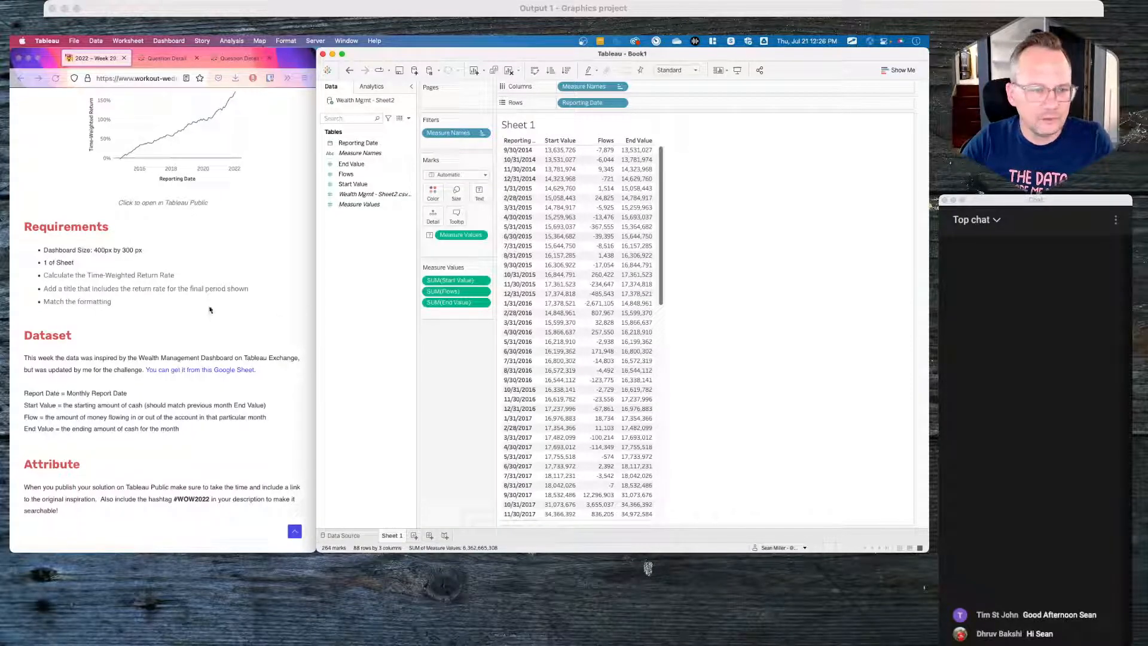
Step: Return to the "Time Weighted Rate of Return" thread in Firefox and re-read its product formula and first reply
left_click(237, 58)
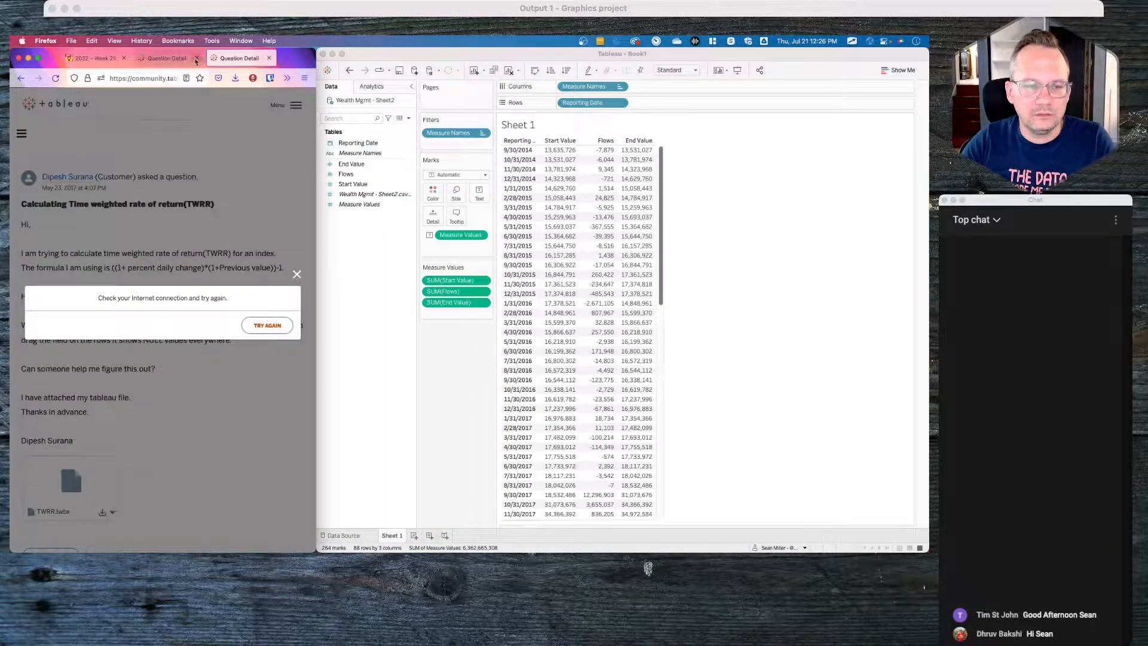
left_click(164, 59)
scroll(143, 248, "up", 5)
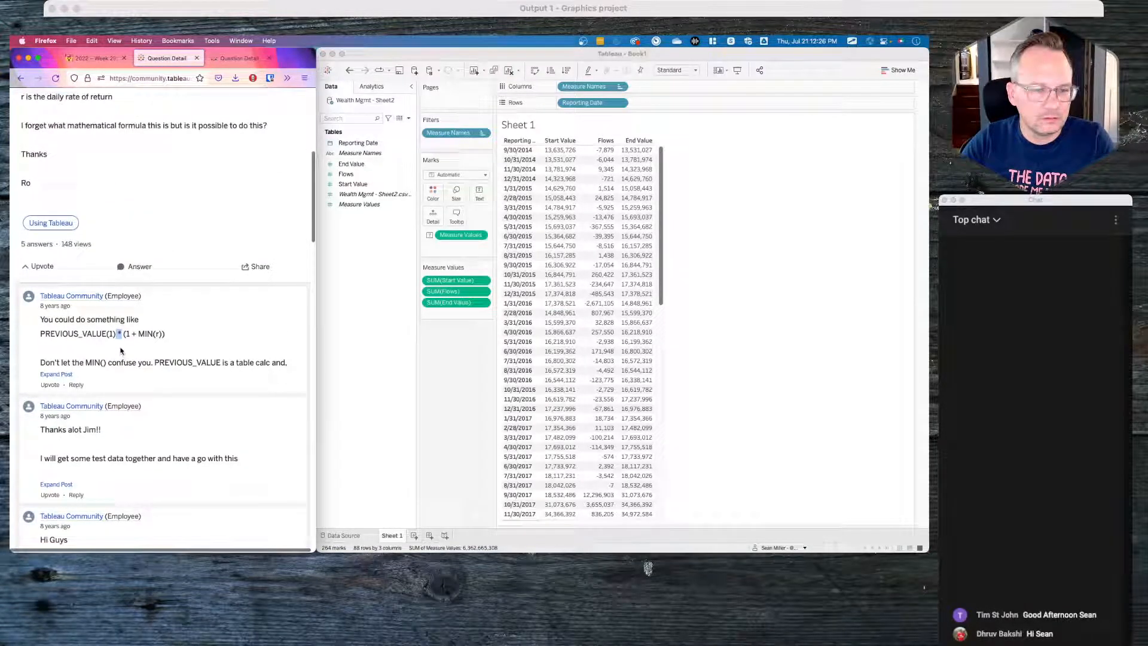
scroll(121, 360, "up", 5)
scroll(120, 348, "up", 2)
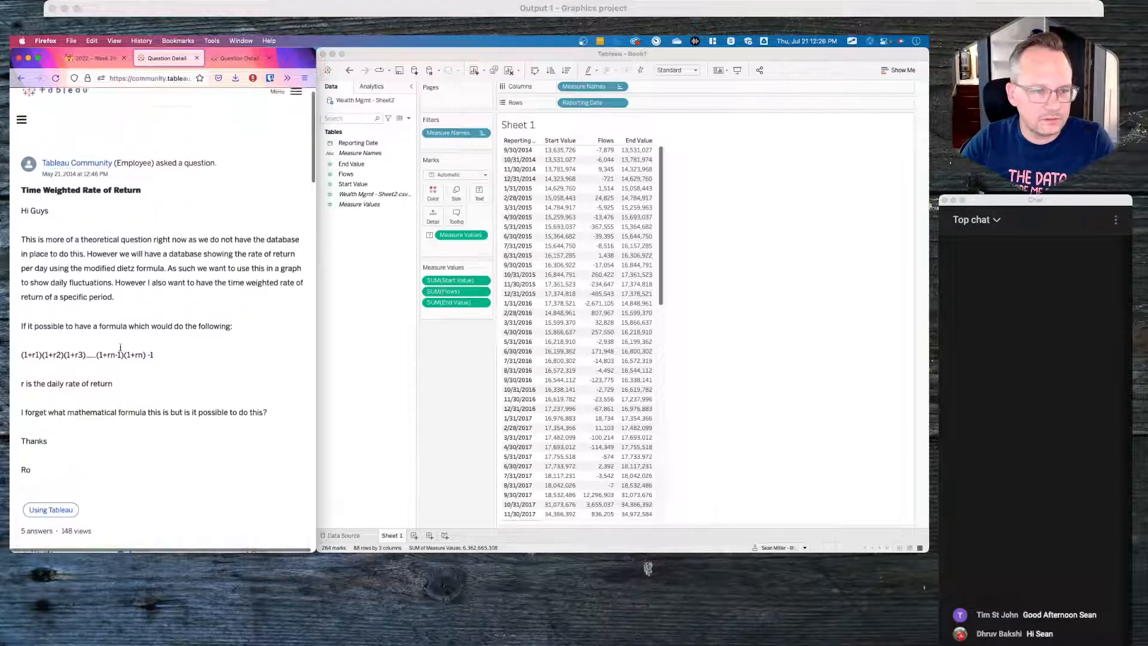
scroll(136, 400, "down", 10)
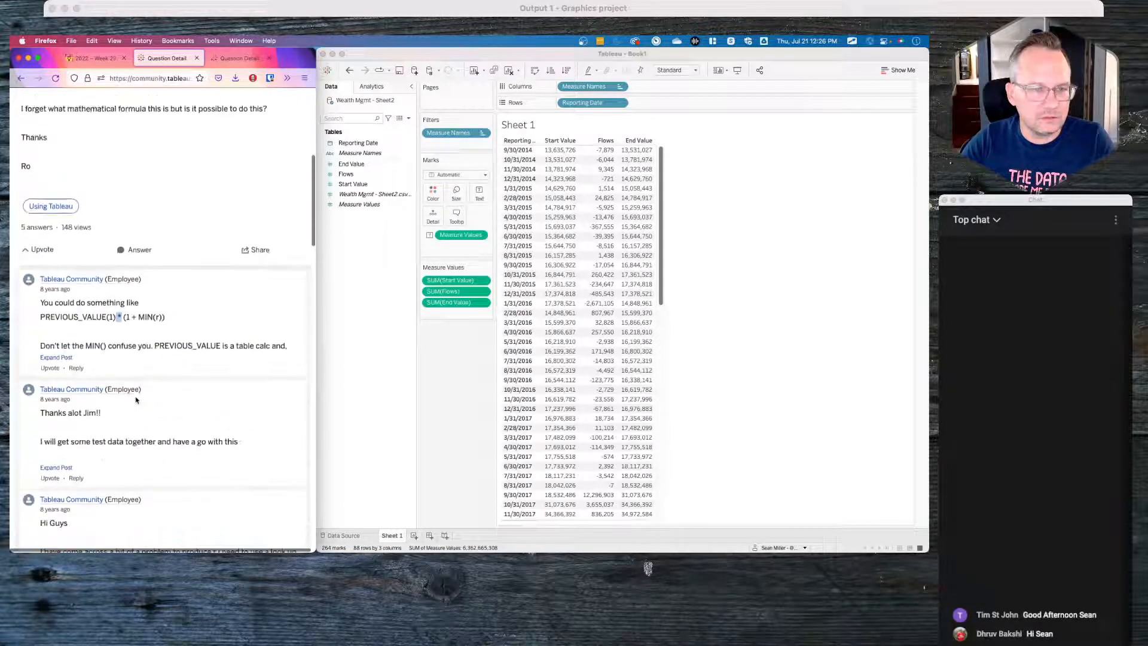
scroll(137, 400, "up", 6)
scroll(136, 400, "up", 3)
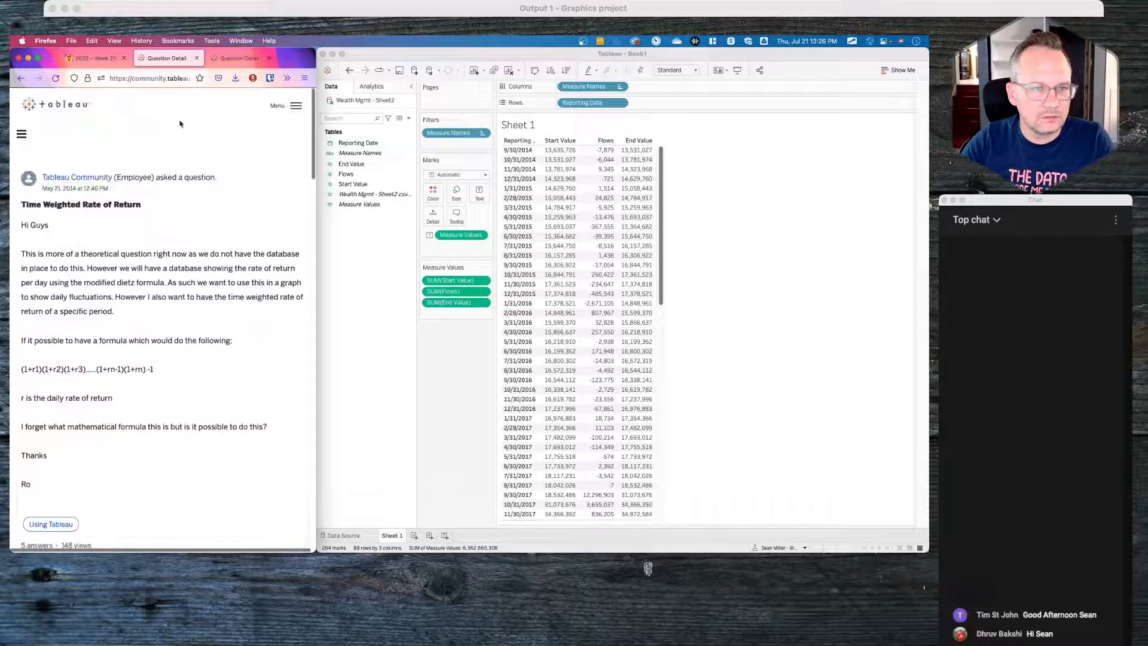
Step: Duplicate the thread's tab and return the original tab to the "Tableau time weighted return" search results
right_click(168, 59)
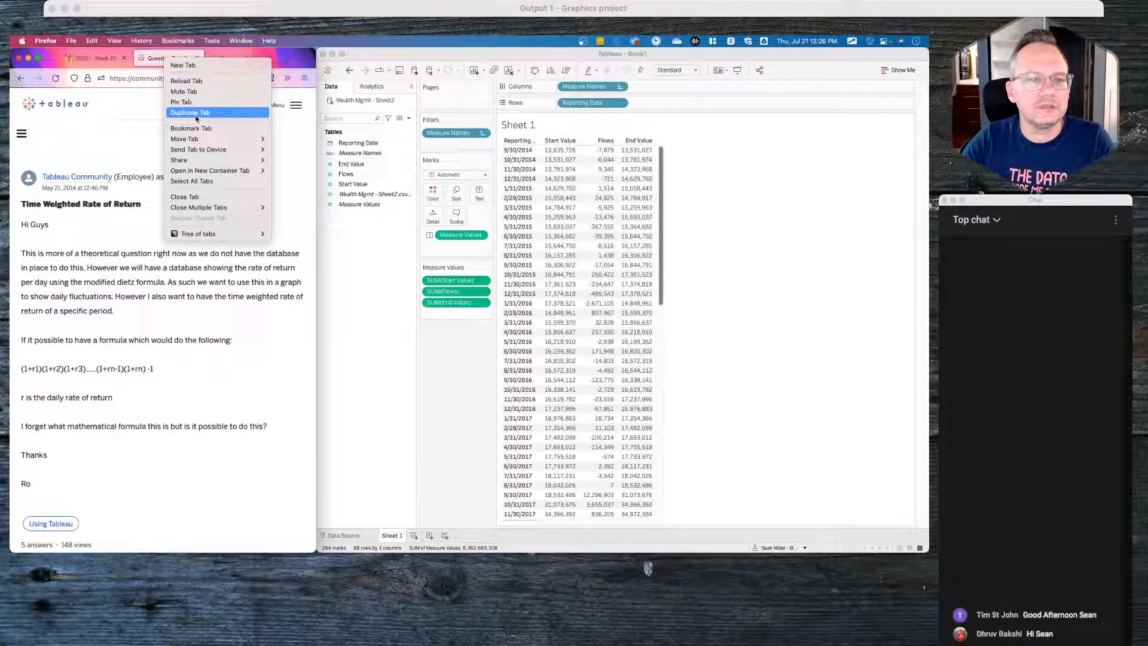
left_click(197, 113)
left_click(144, 58)
left_click(21, 79)
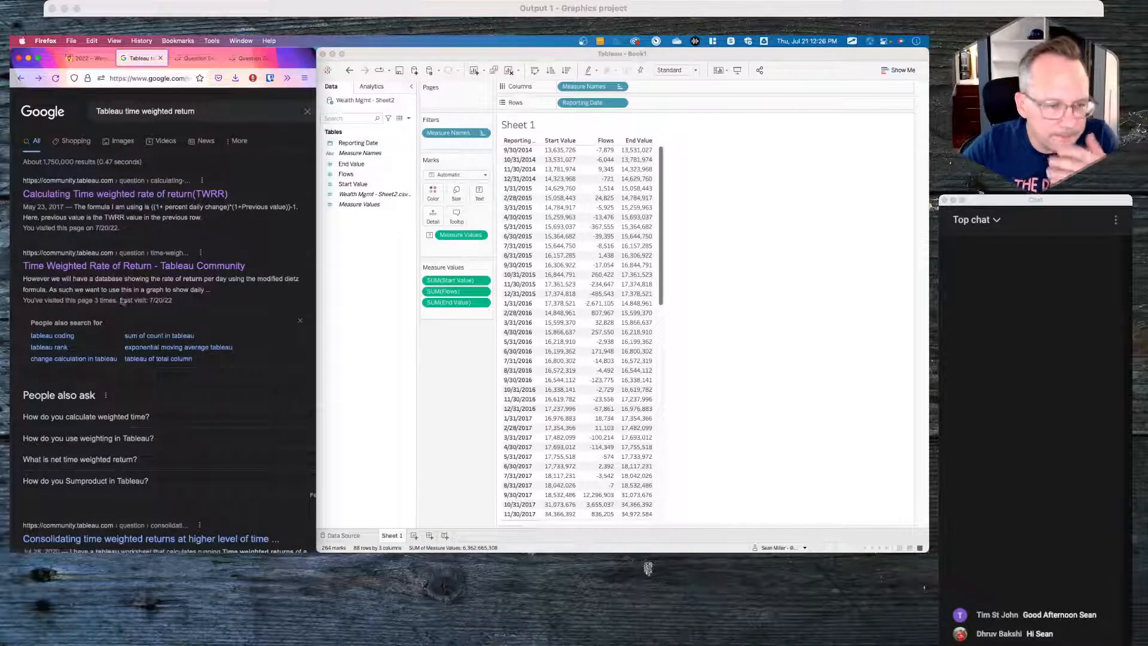
Step: Open the search result on consolidating time weighted returns at higher levels of time and read the question and its reply
scroll(110, 275, "down", 10)
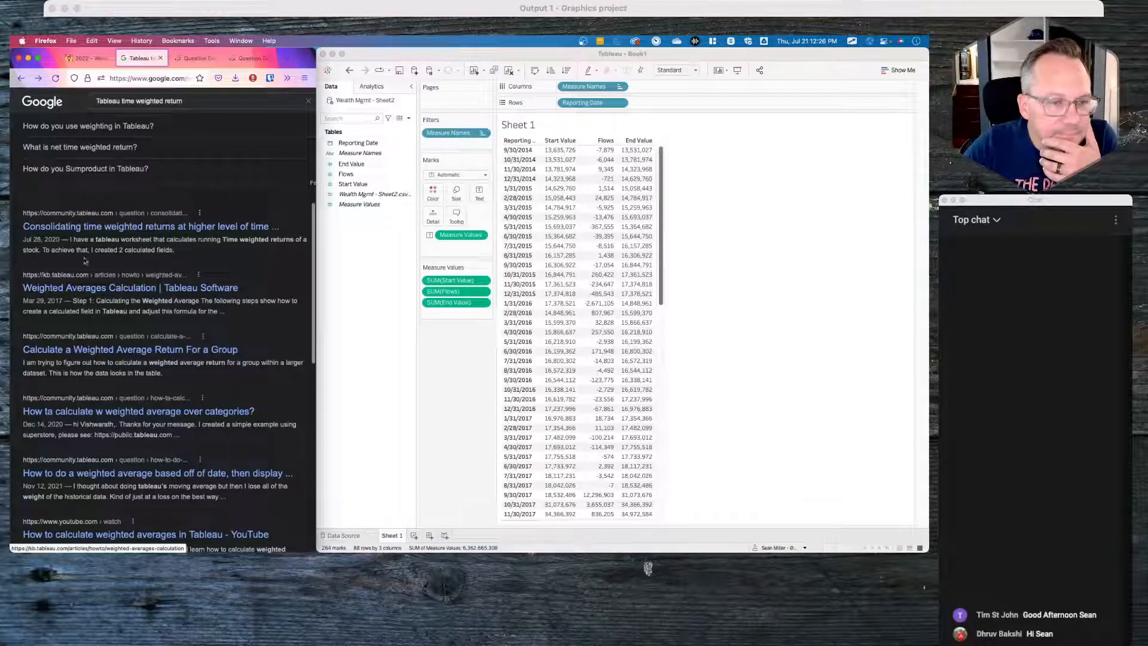
left_click(94, 228)
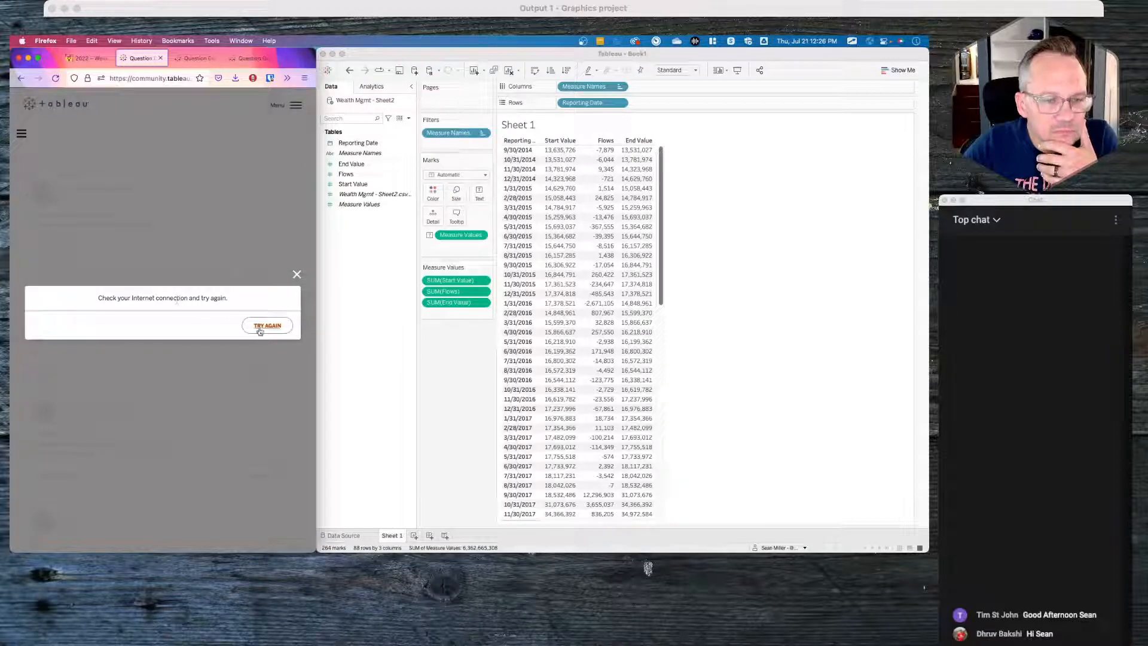
left_click(268, 326)
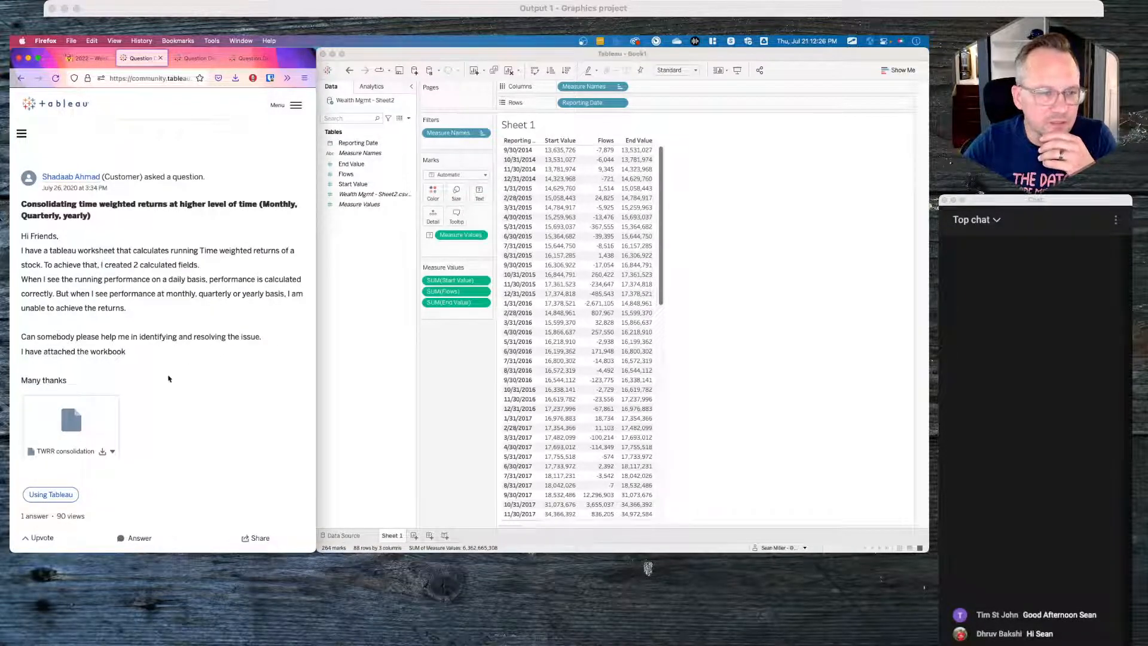
scroll(239, 365, "down", 10)
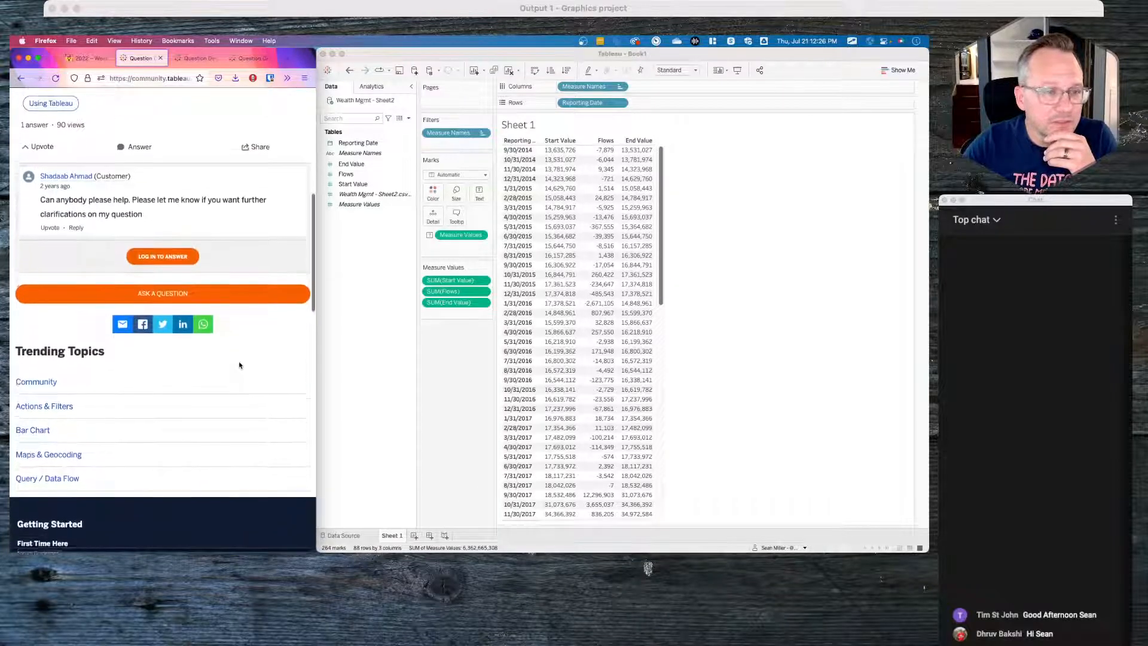
scroll(239, 365, "up", 10)
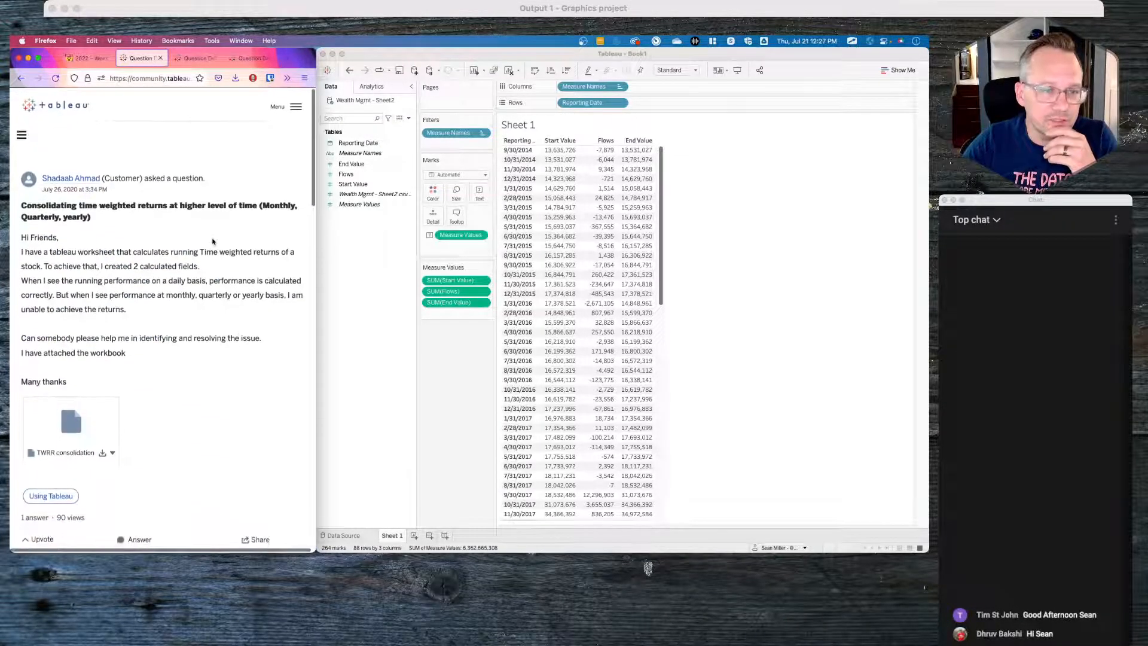
Step: Download the TWRR.twbx attachment from the "Calculating Time weighted rate of return(TWRR)" thread and open the workbook in Tableau
left_click(194, 58)
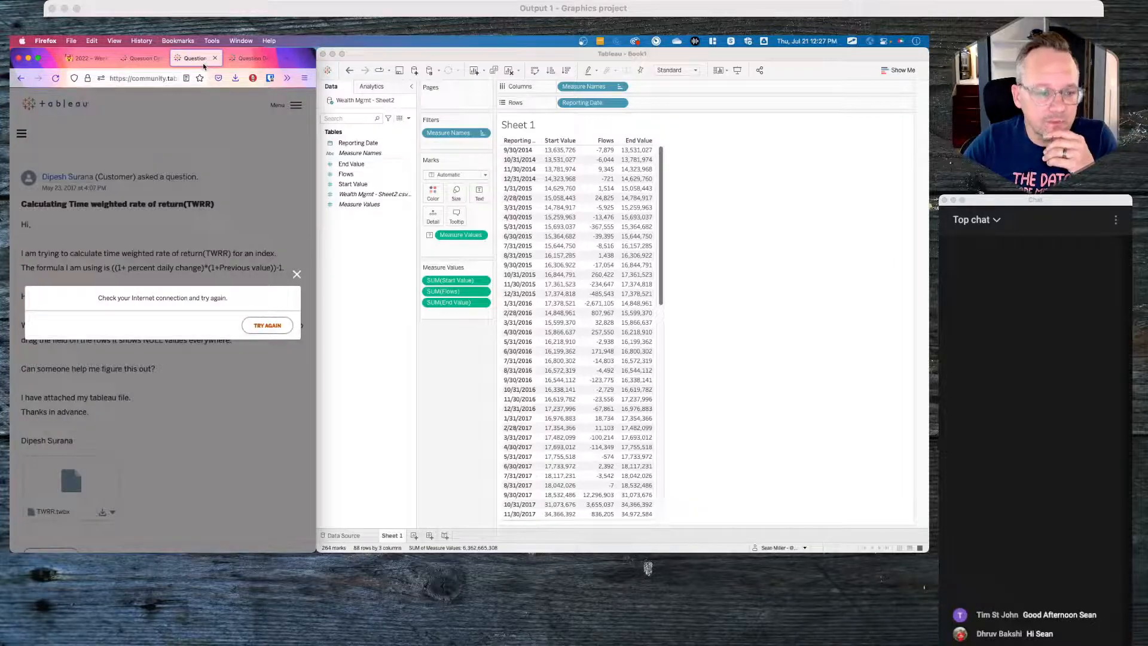
left_click(267, 326)
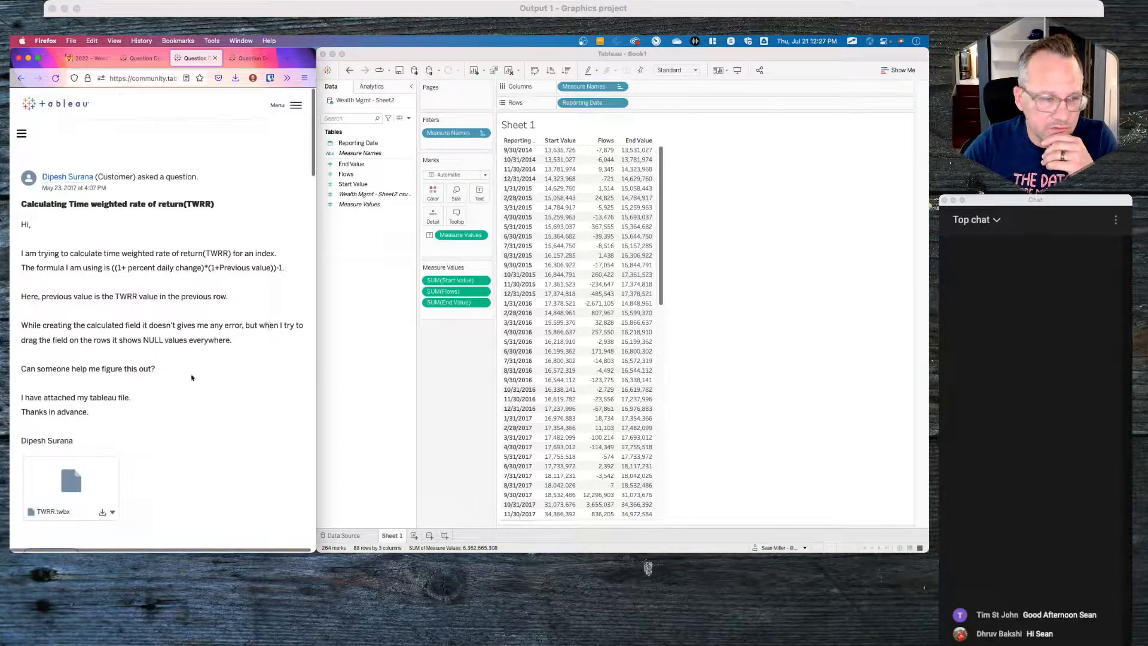
left_click(68, 484)
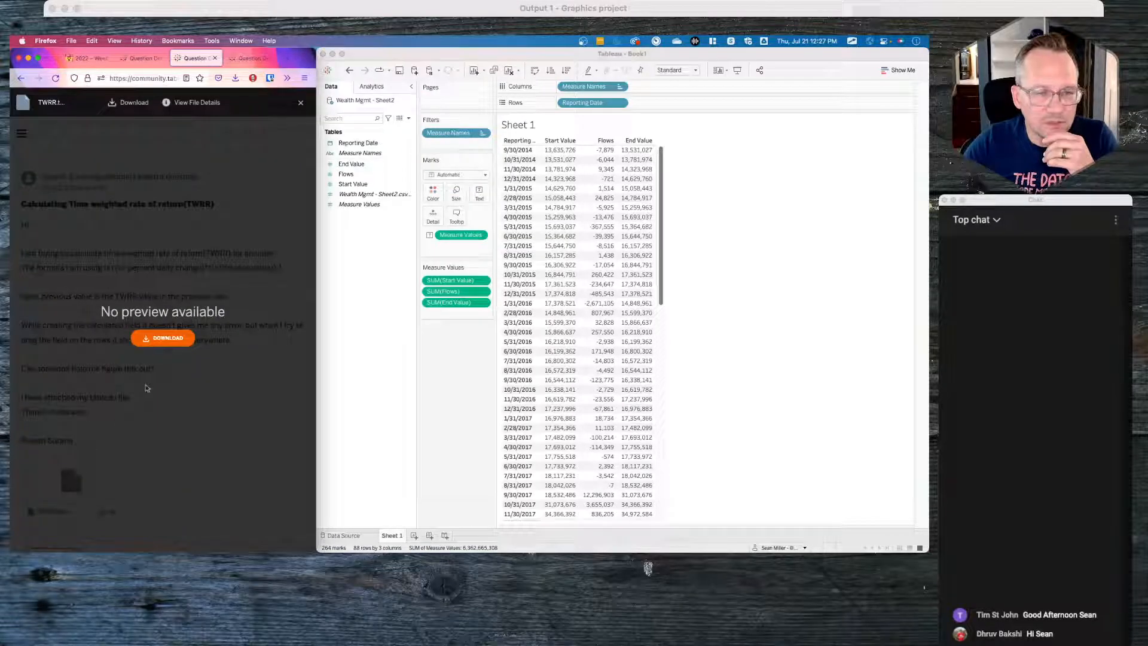
left_click(164, 345)
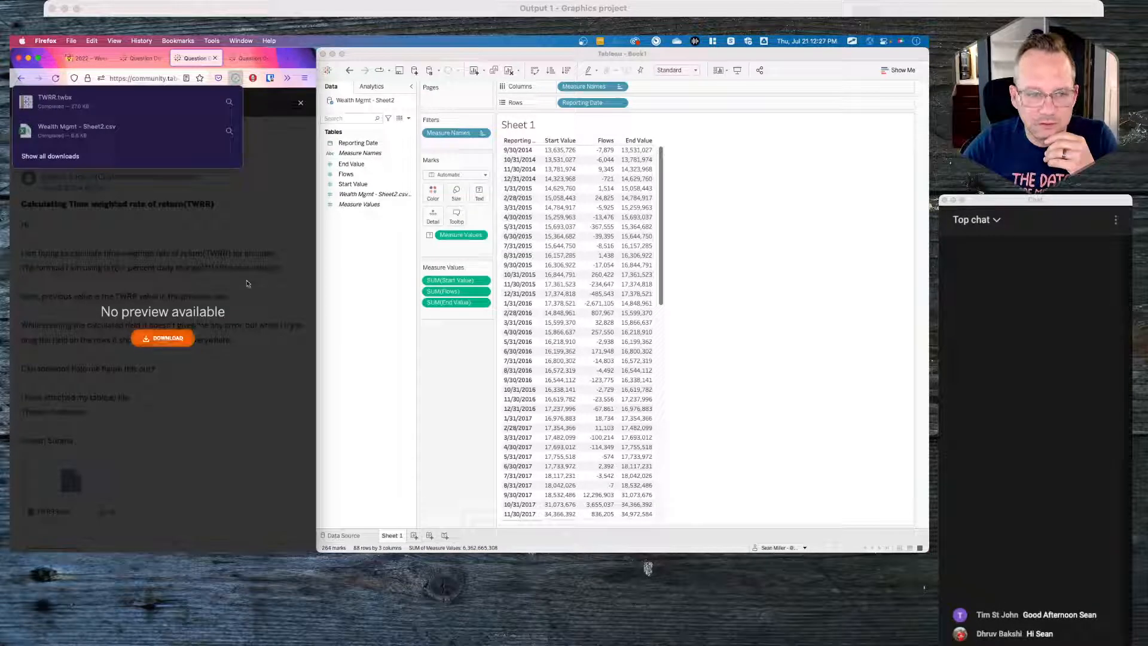
left_click(132, 106)
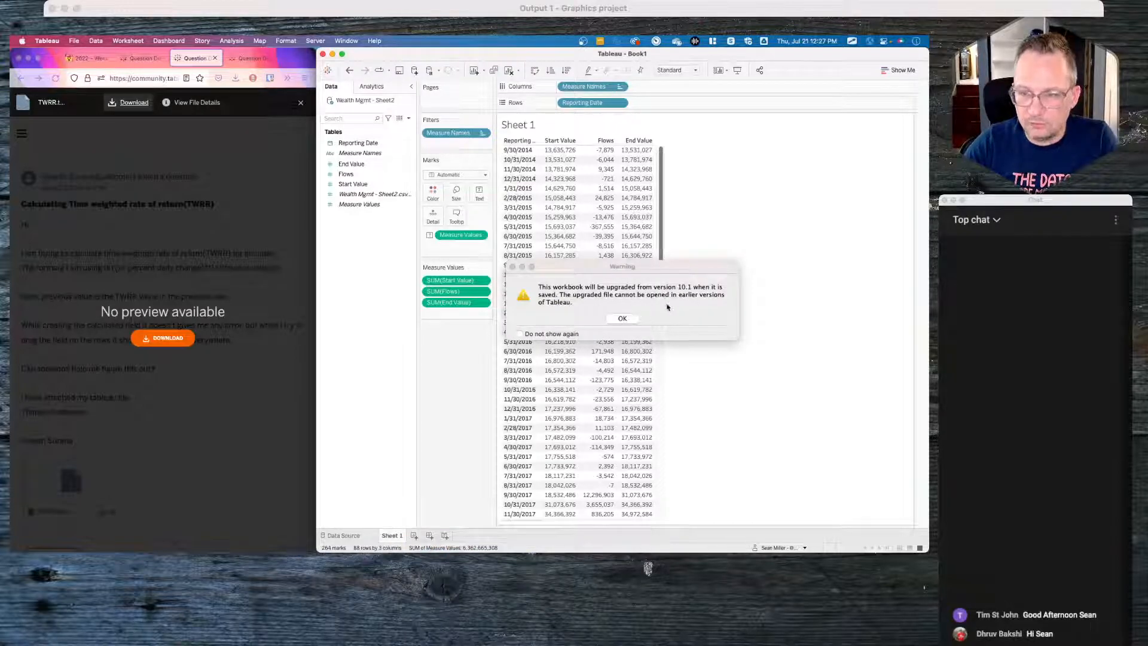
left_click(622, 318)
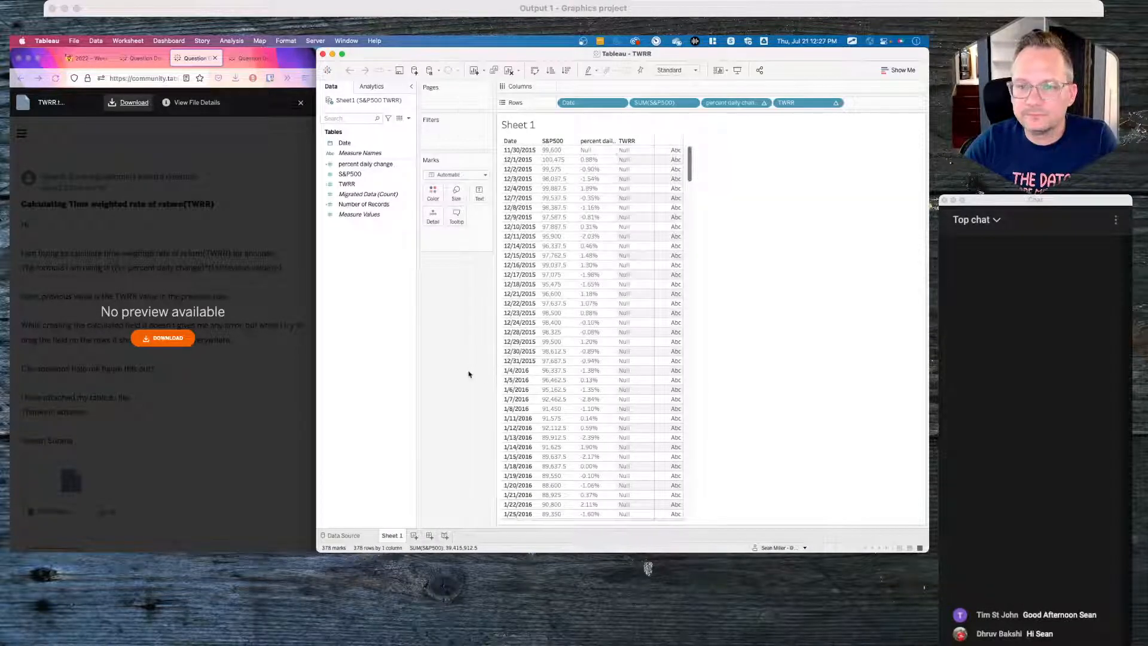
Step: Open the percent daily change calculation in the TWRR workbook, examine its LOOKUP and ATTR expressions, and close it without changes
left_click(366, 163)
right_click(364, 163)
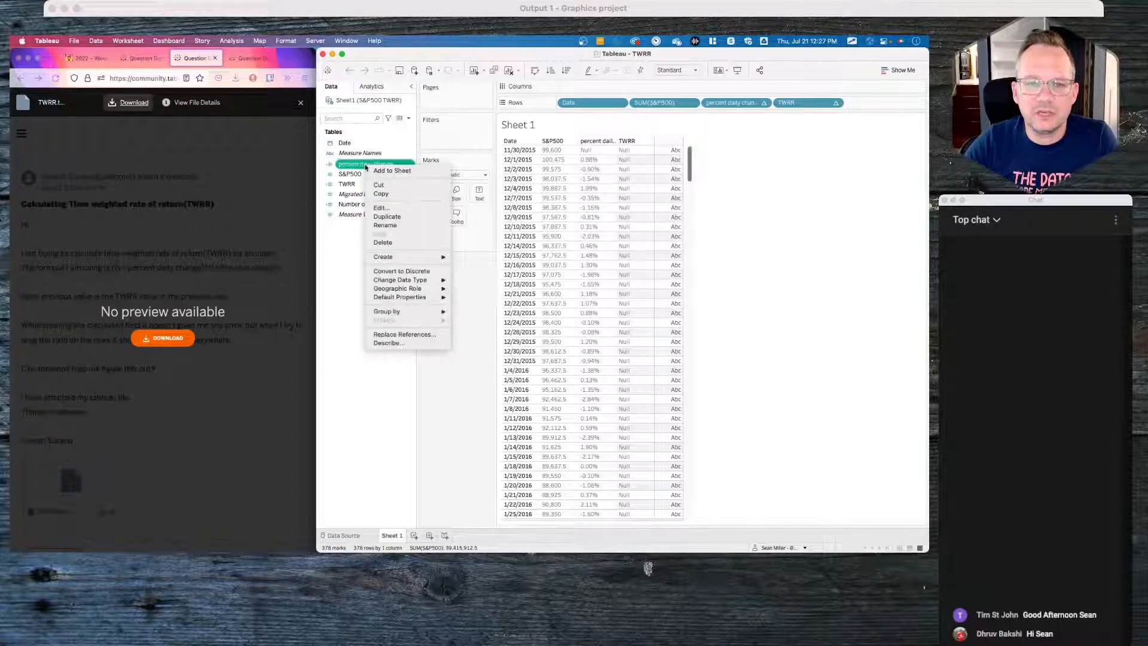
left_click(388, 209)
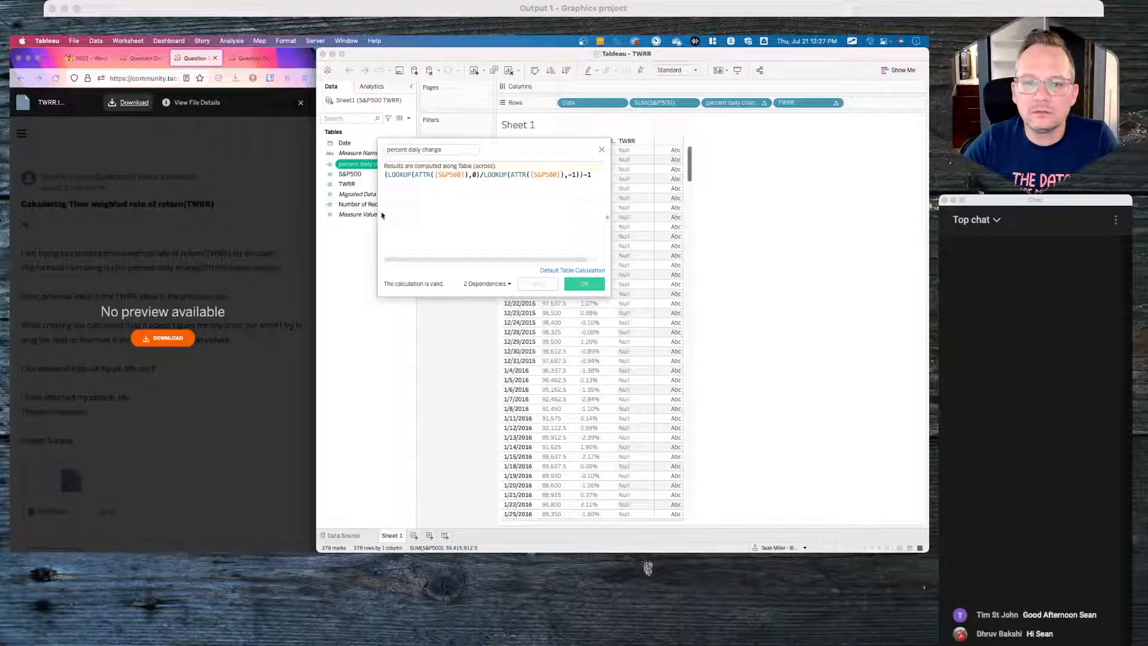
left_click_drag(379, 211, 312, 212)
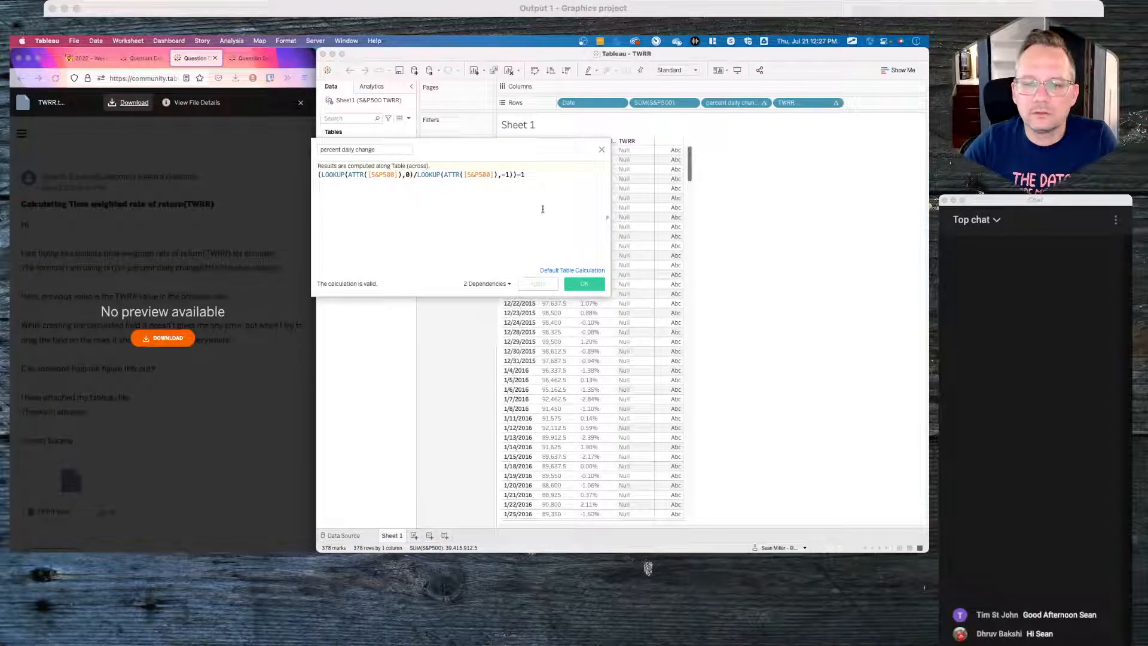
left_click(356, 175)
left_click(381, 175)
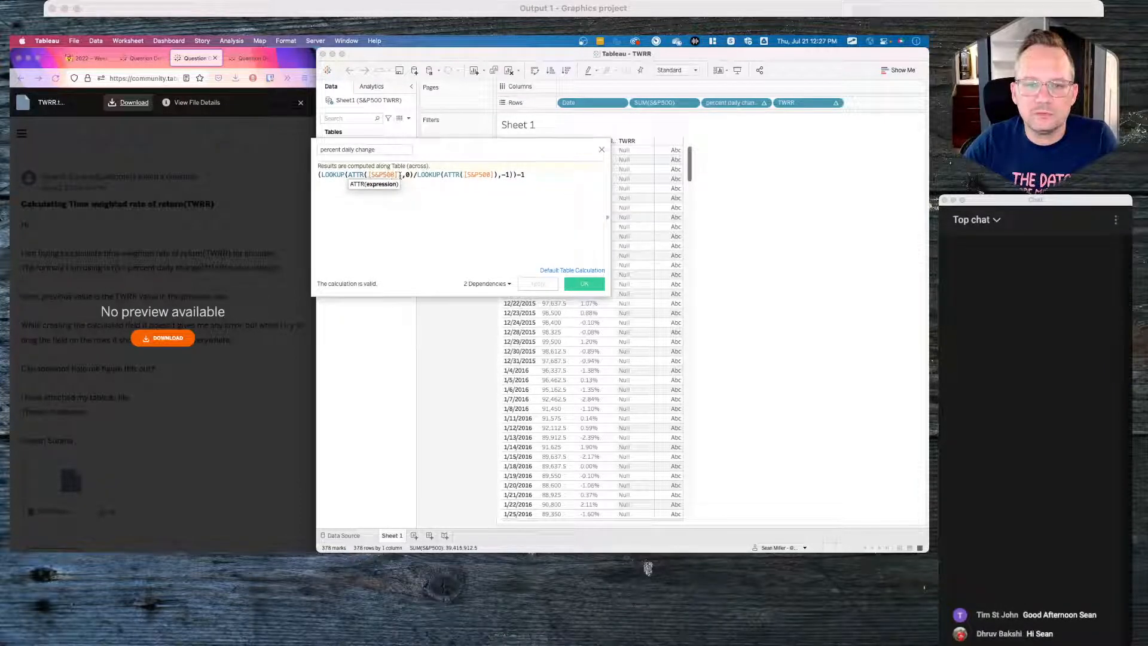
left_click(408, 175)
left_click(428, 175)
left_click(470, 175)
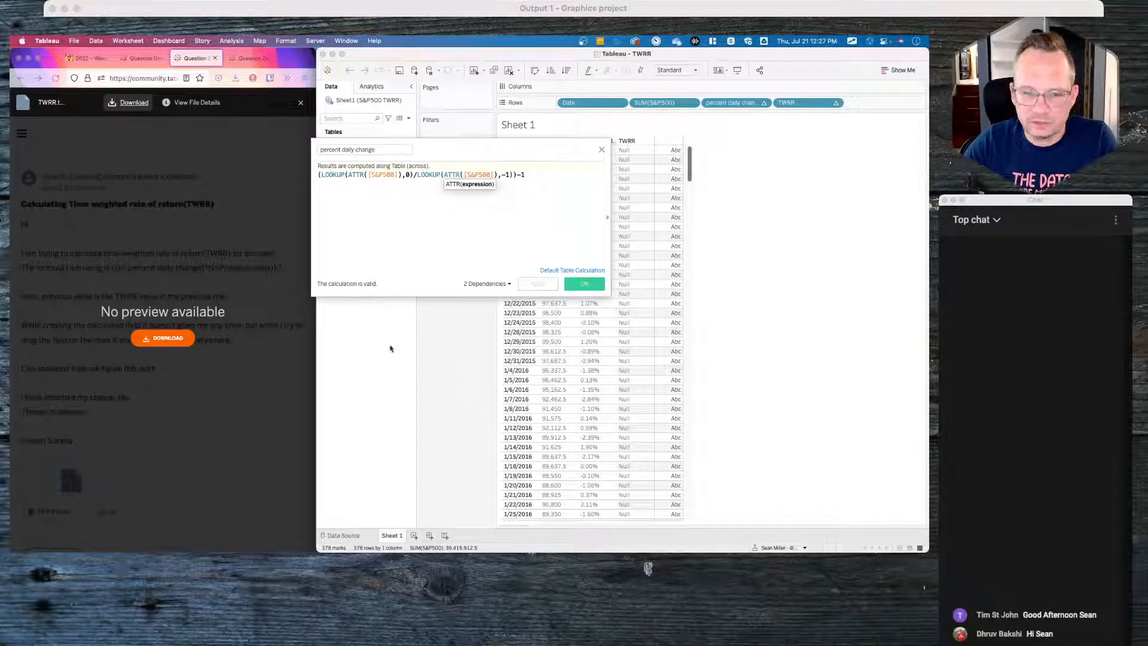
left_click(370, 348)
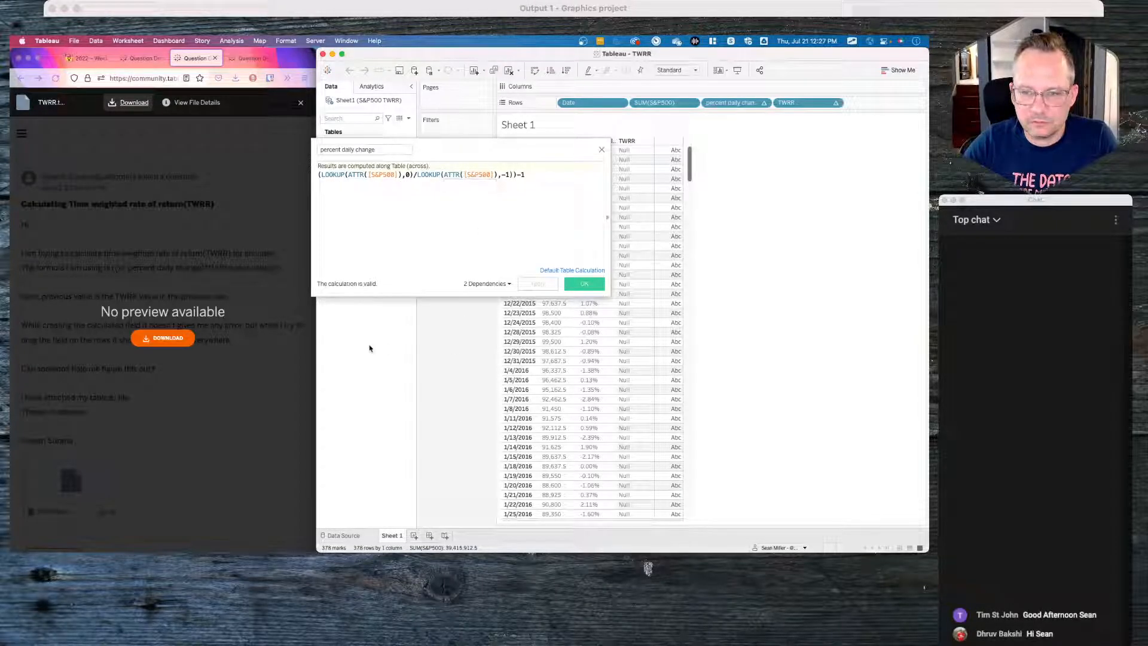
left_click(602, 150)
left_click(380, 168)
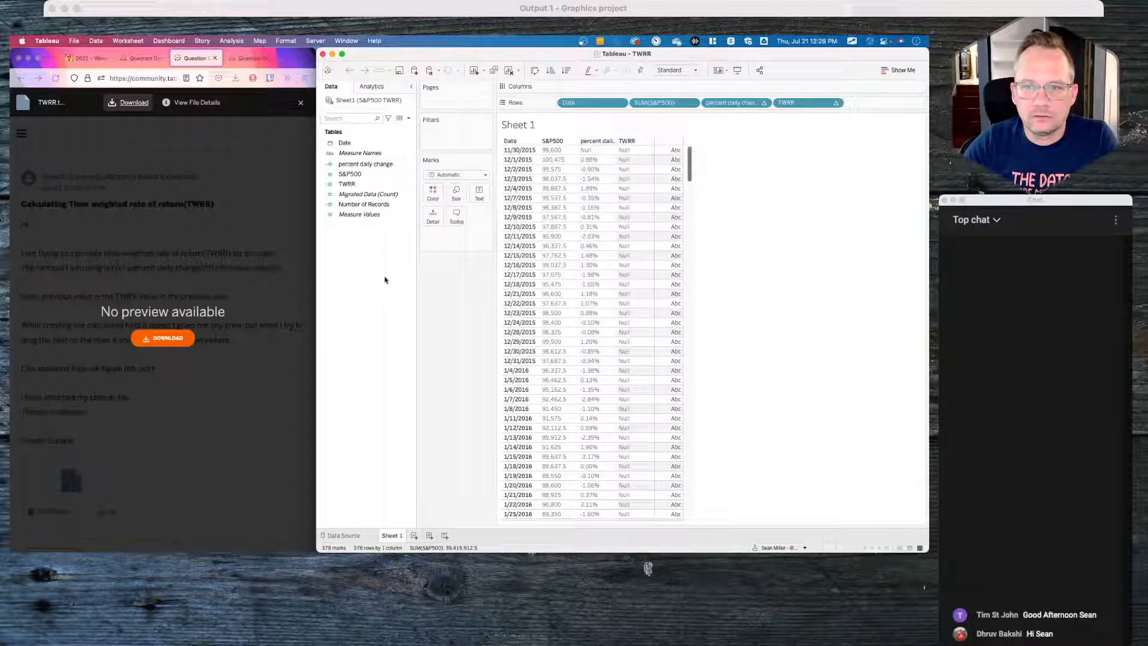
Step: Return to the Book1 workbook and open the challenge's interactive chart in Firefox to compare its first point with the 9/30/2014 Start Value
mouse_move(465, 544)
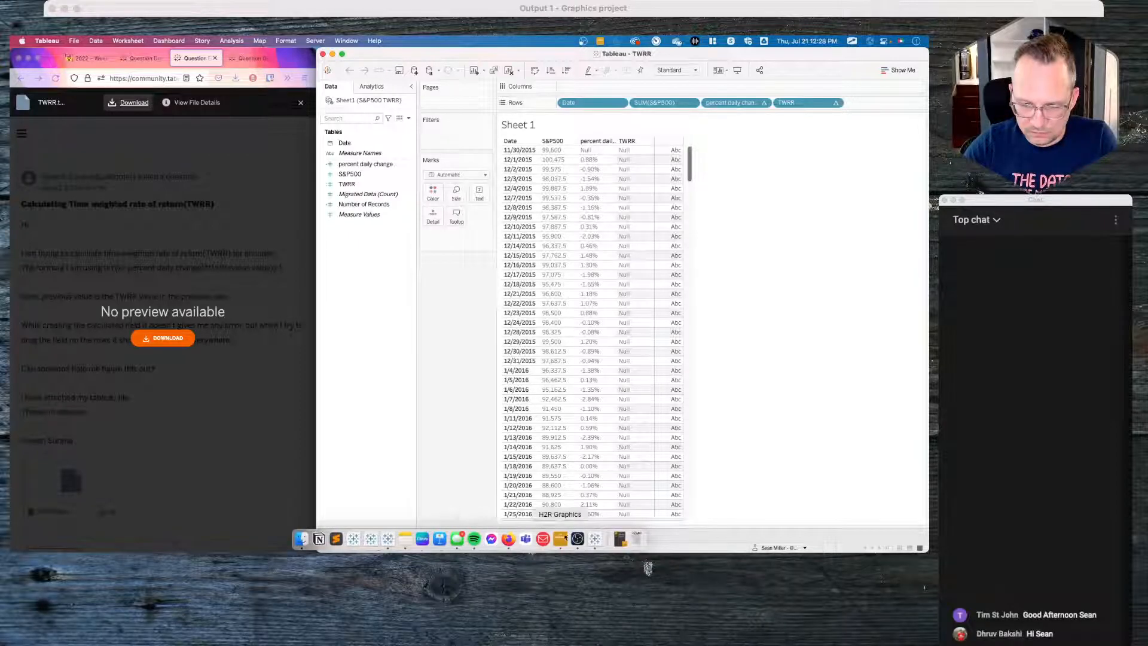
left_click(386, 541)
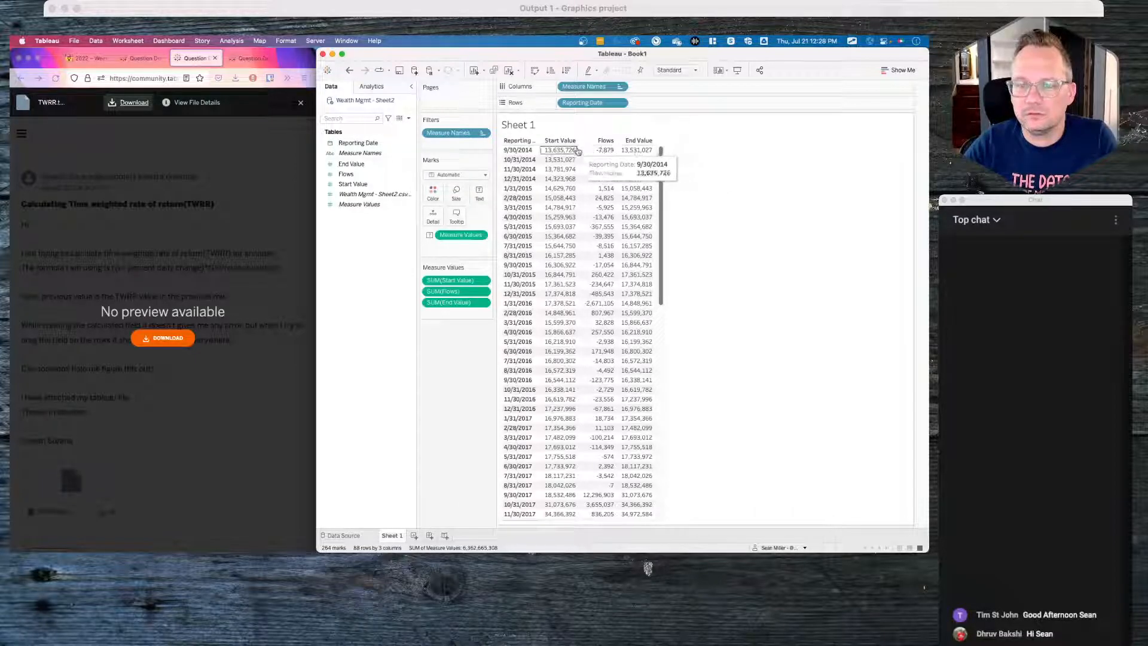
left_click(93, 60)
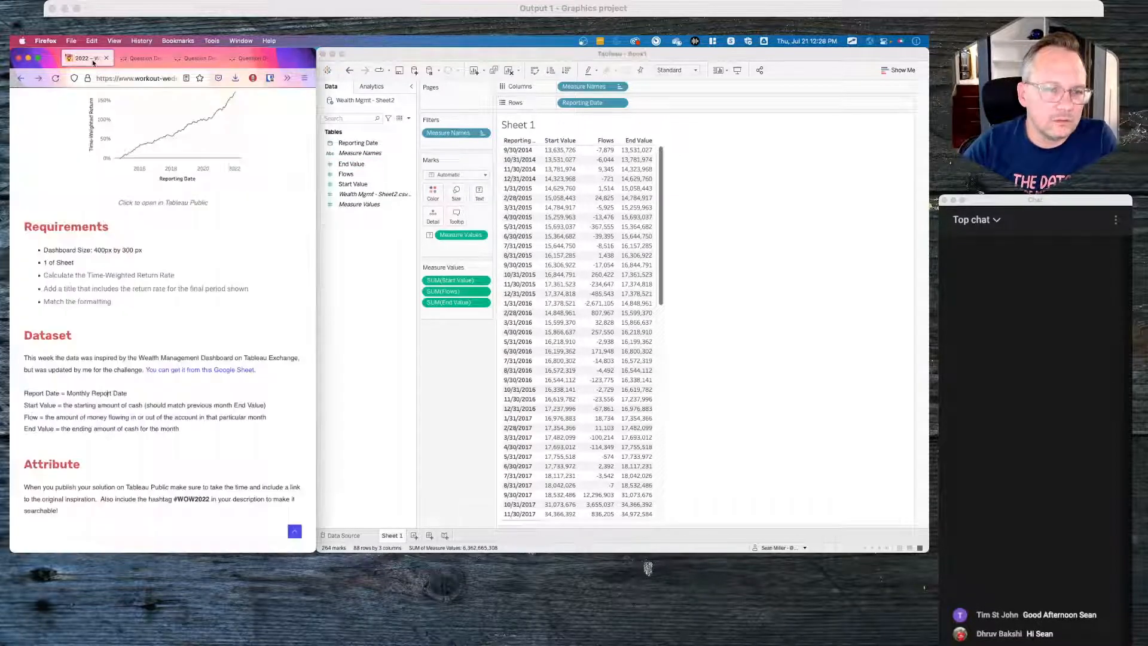
right_click(168, 162)
left_click(174, 165)
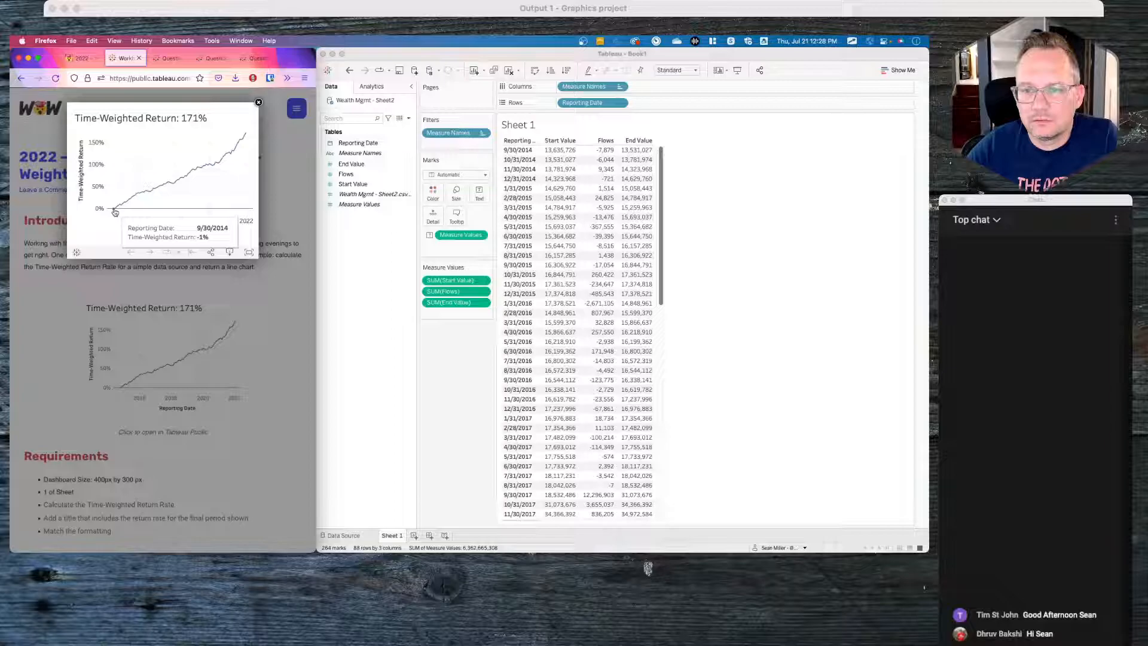
left_click(556, 160)
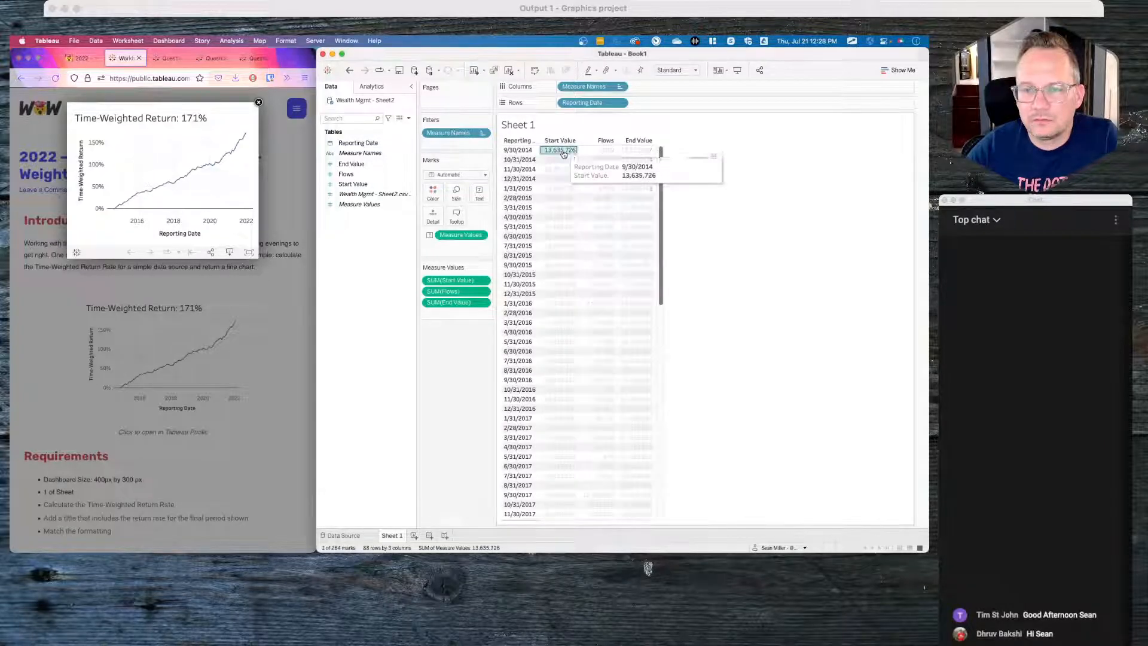
left_click(559, 150)
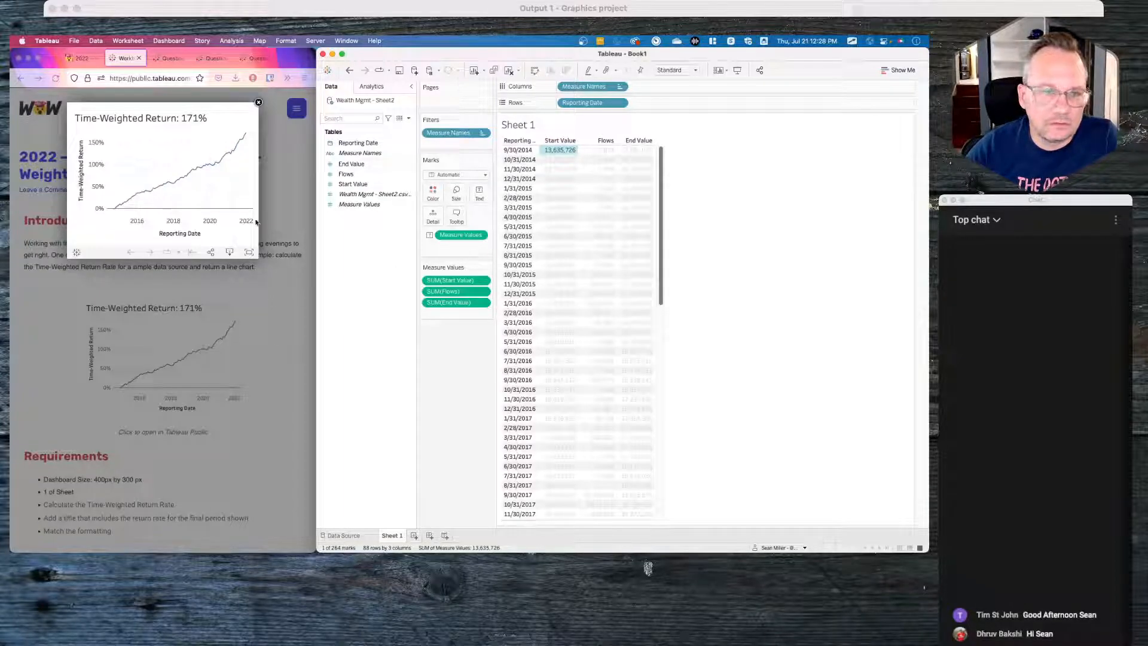
Step: Look through the thread on consolidating time weighted returns again and close the attachment preview in the TWRR thread
left_click(169, 58)
scroll(173, 322, "down", 2)
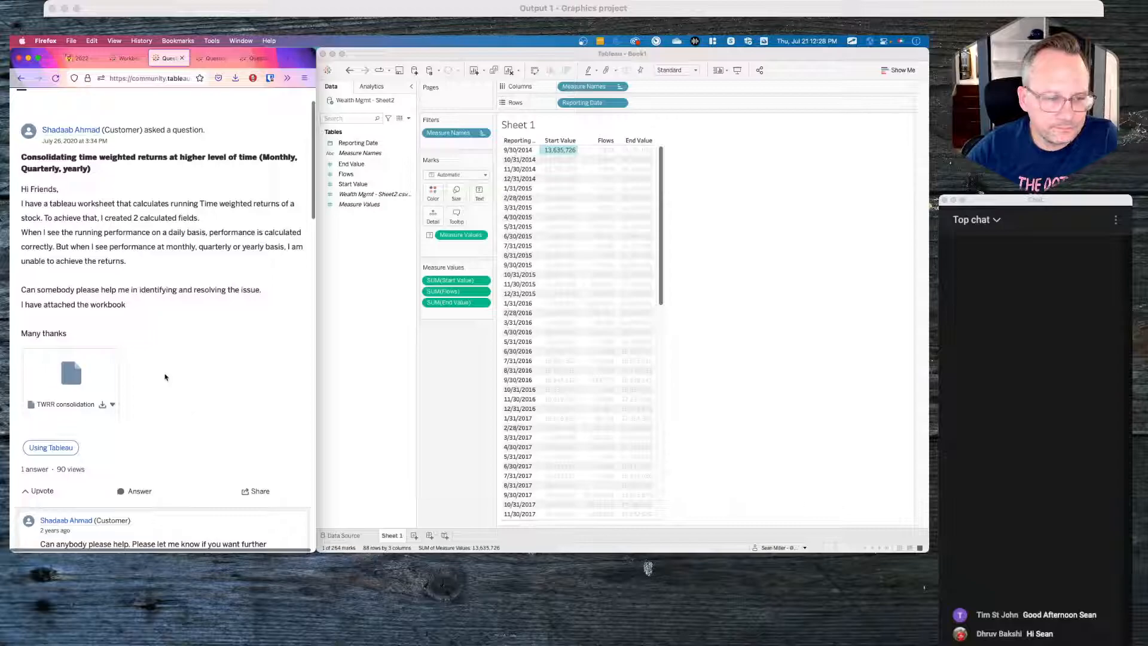
scroll(167, 377, "down", 7)
scroll(167, 281, "up", 9)
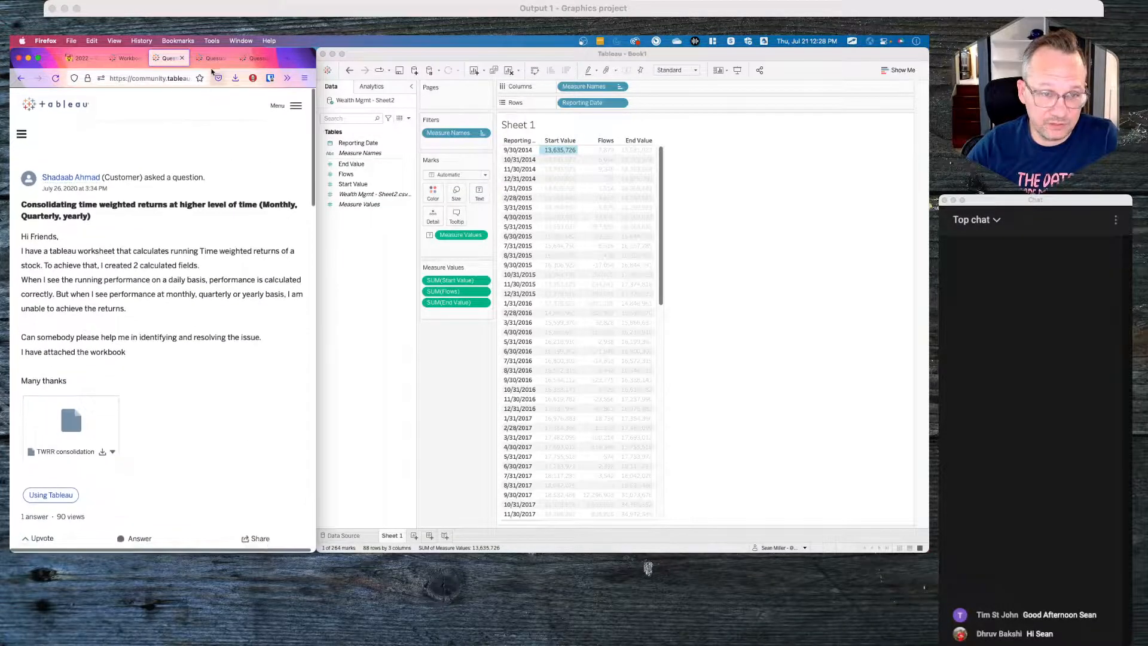
left_click(214, 60)
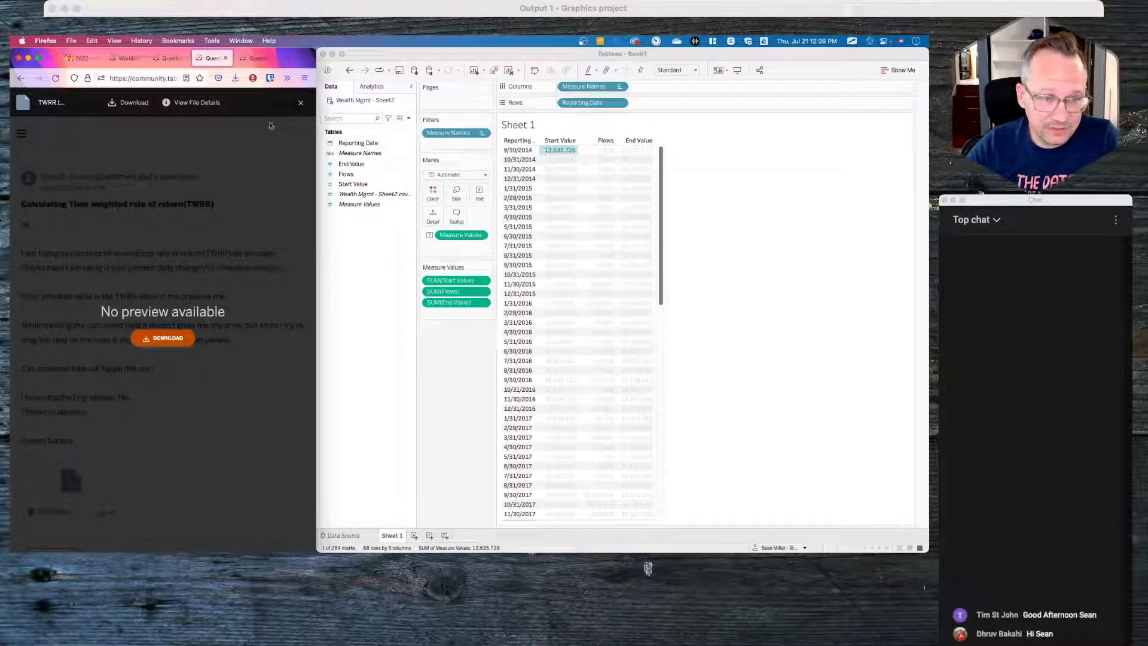
left_click(301, 105)
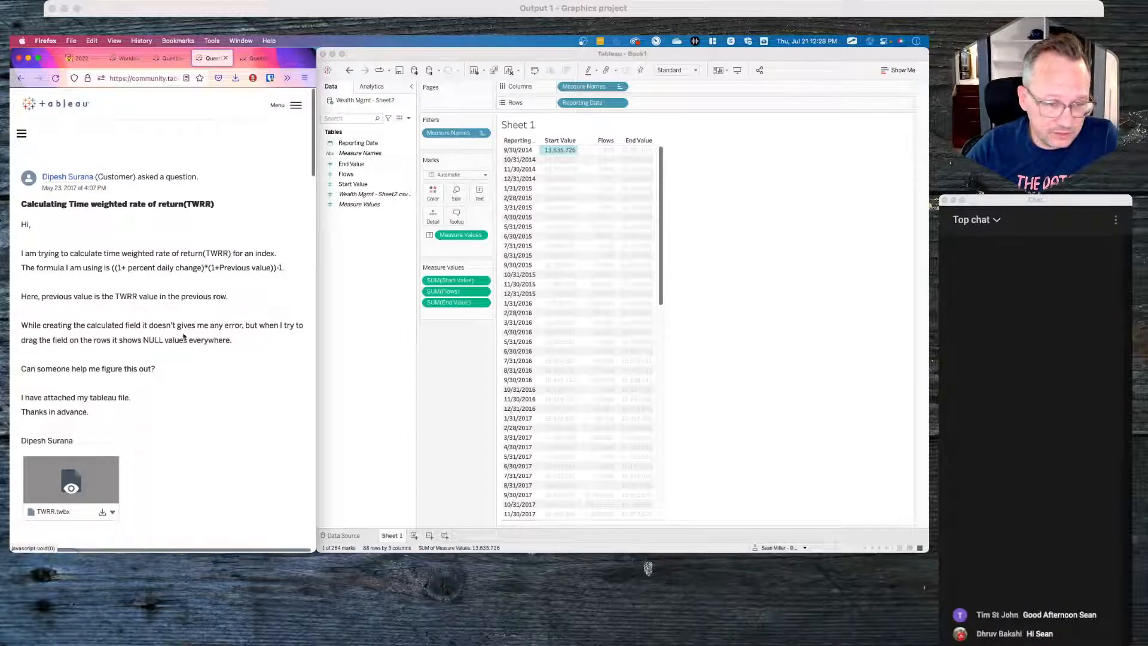
Step: Review the "Time Weighted Rate of Return" thread, expanding the PREVIOUS_VALUE reply and looking through the remaining replies and the attached workbook
left_click(256, 58)
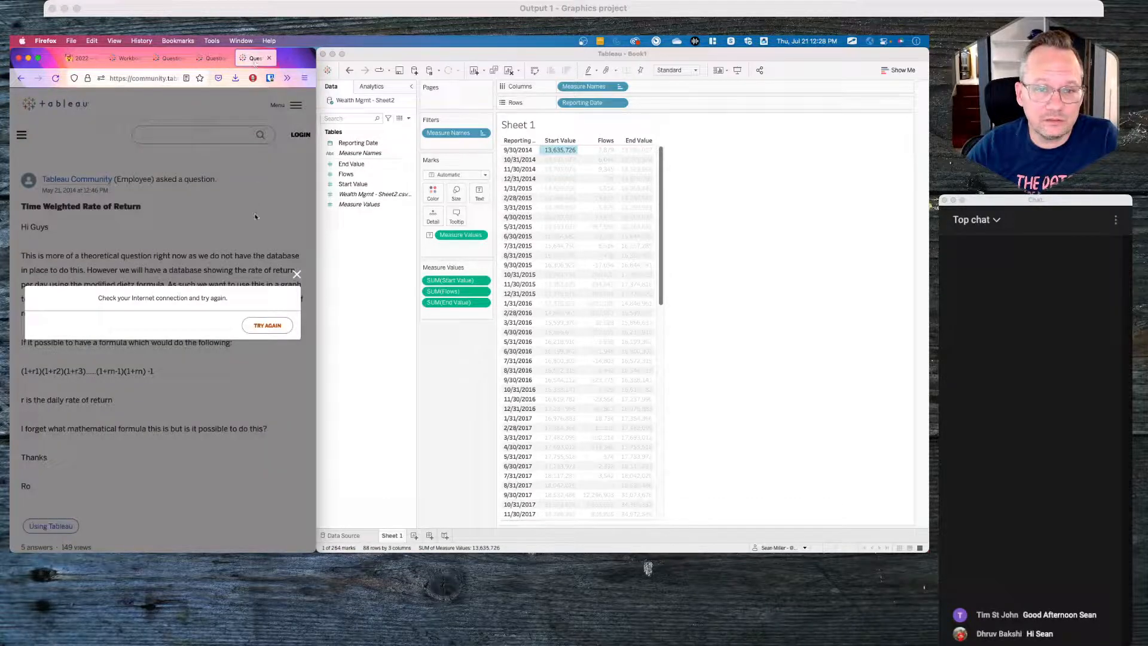
left_click(297, 275)
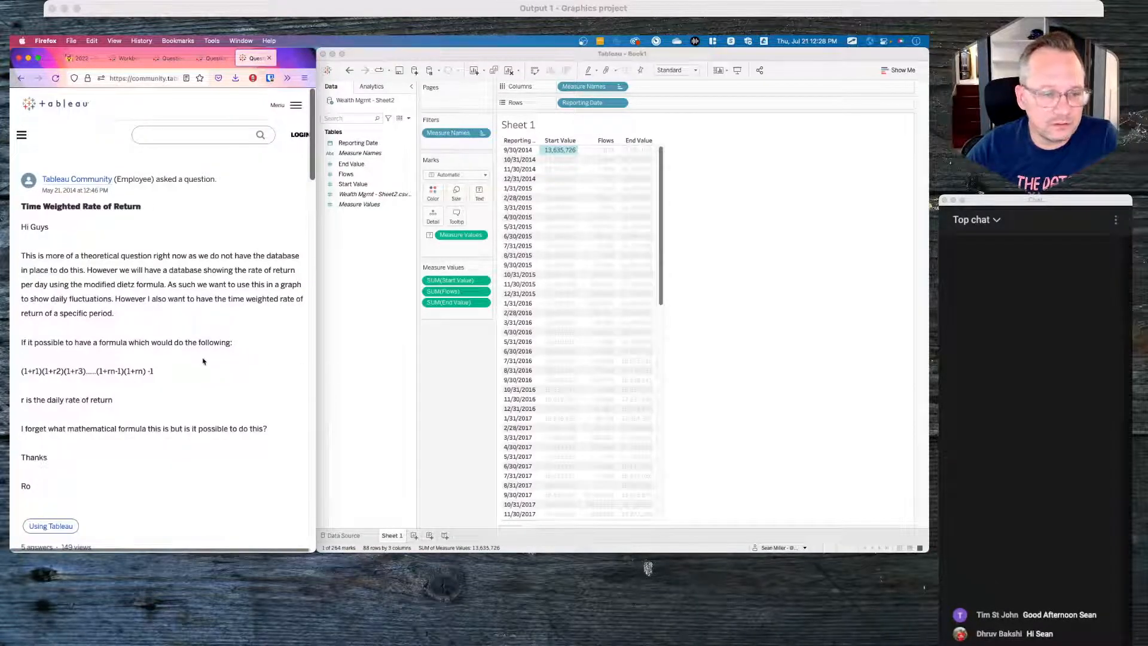
scroll(203, 361, "down", 3)
scroll(202, 361, "down", 15)
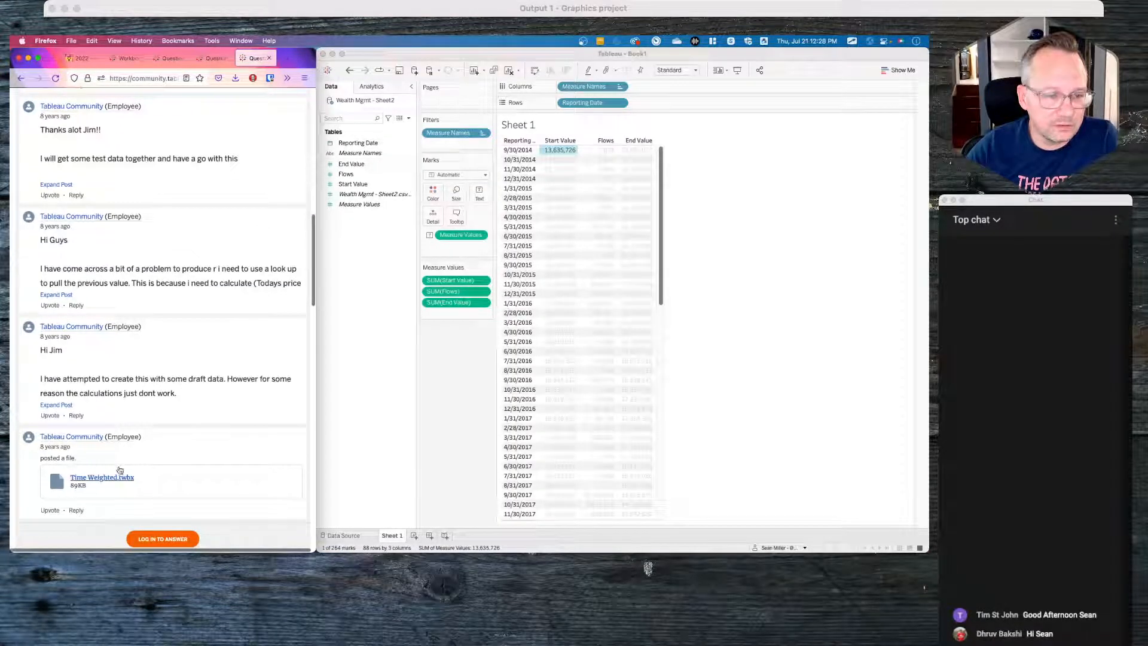
scroll(138, 288, "up", 6)
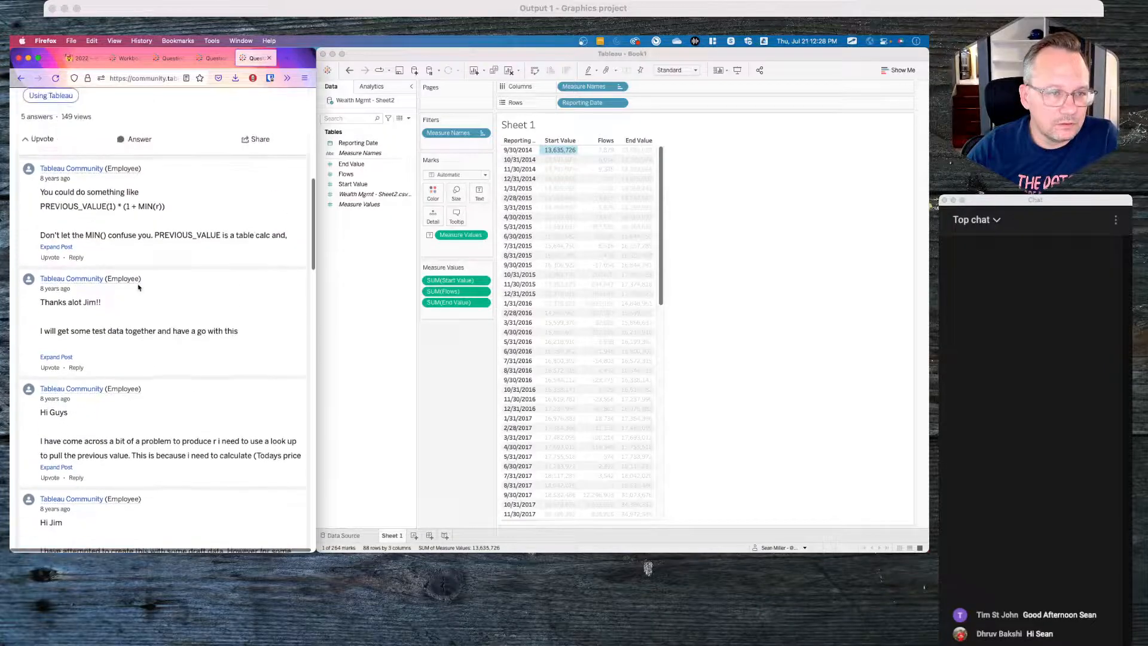
left_click(57, 247)
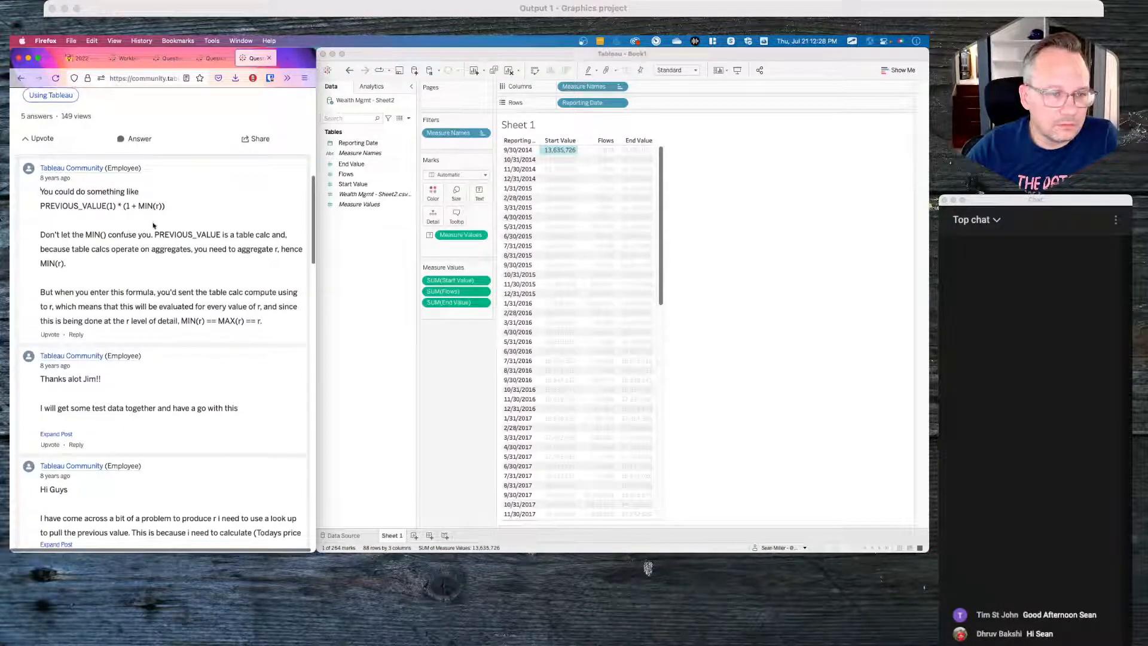
scroll(153, 225, "down", 2)
scroll(51, 249, "down", 20)
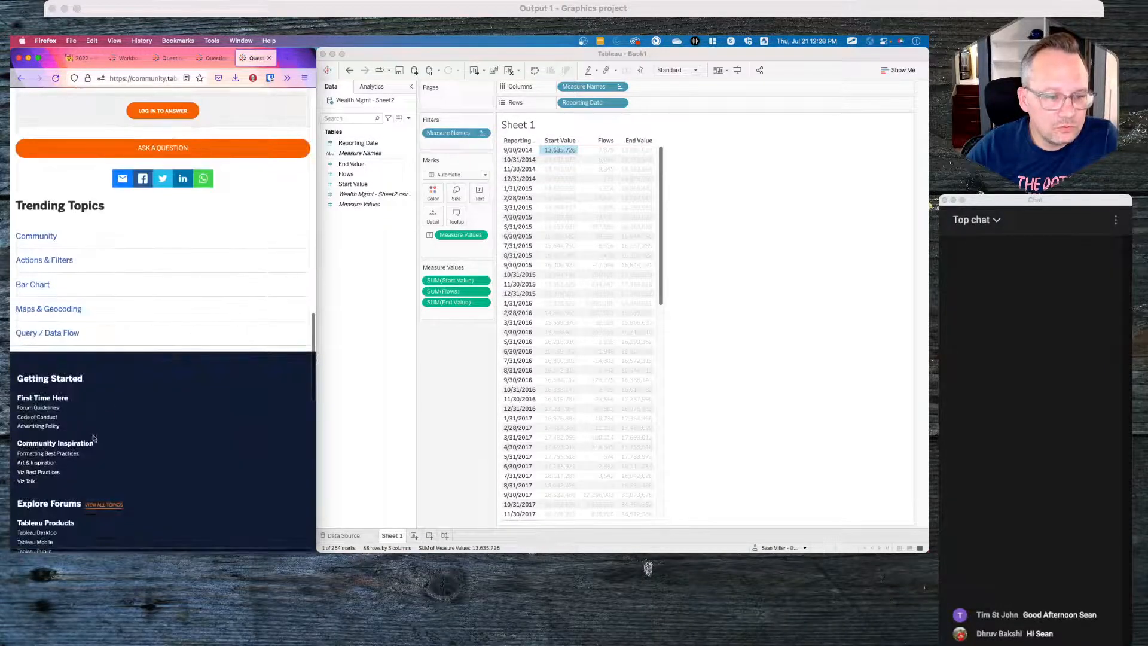
scroll(105, 211, "up", 10)
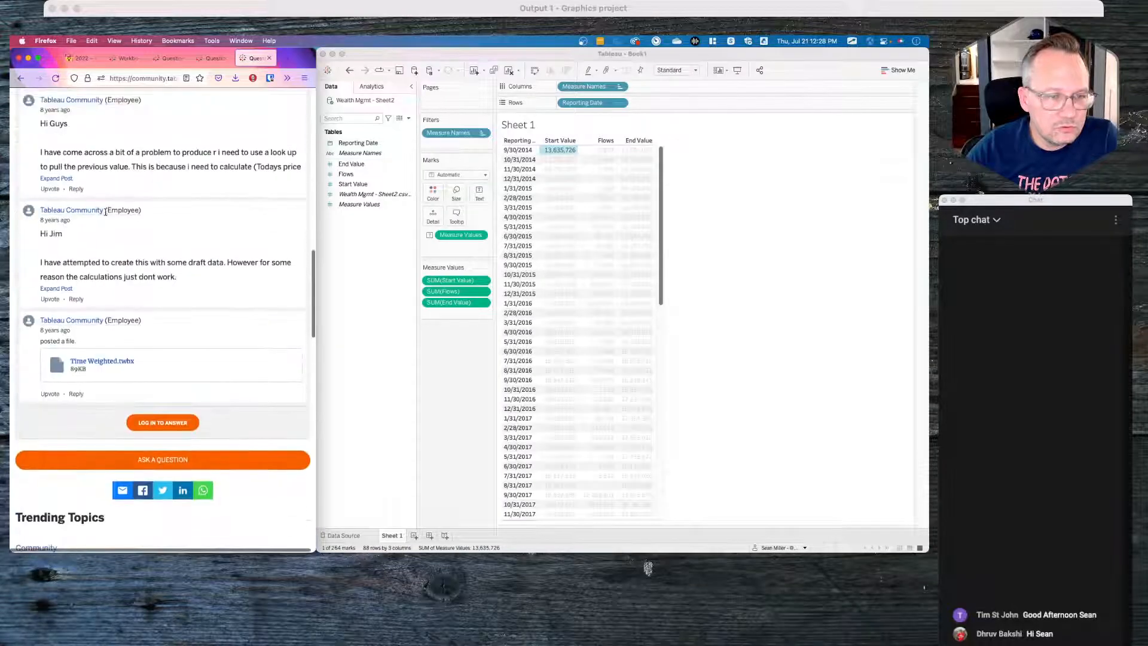
Step: Download the Time Weighted.twbx attachment from the forum thread and open it in Tableau
left_click(100, 360)
left_click(167, 339)
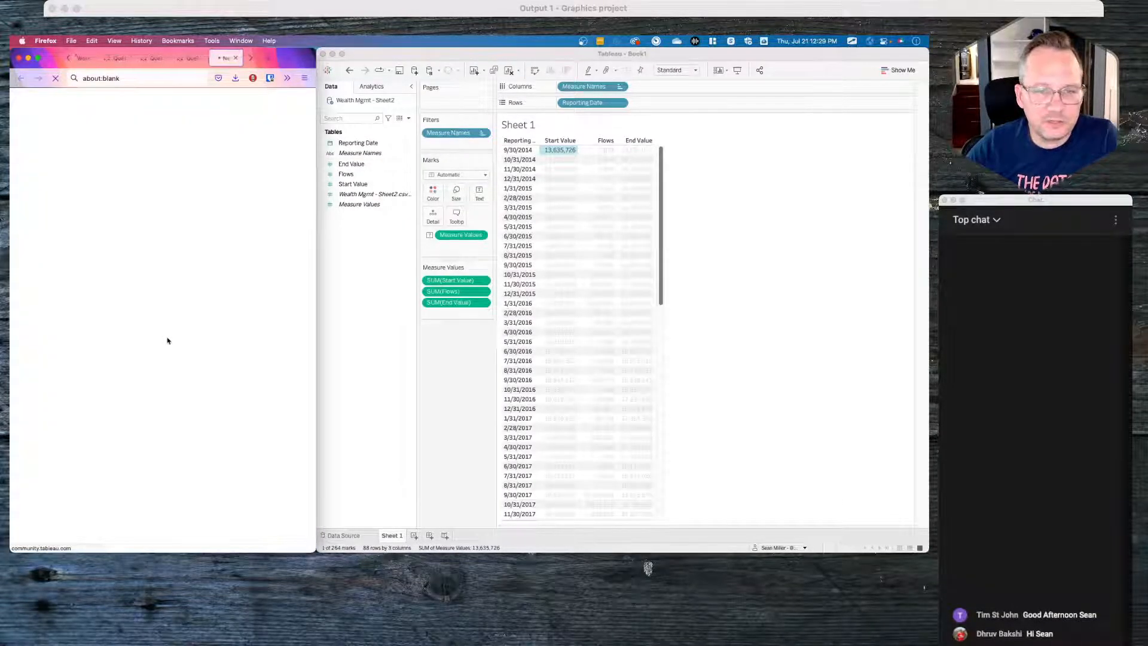
left_click(412, 333)
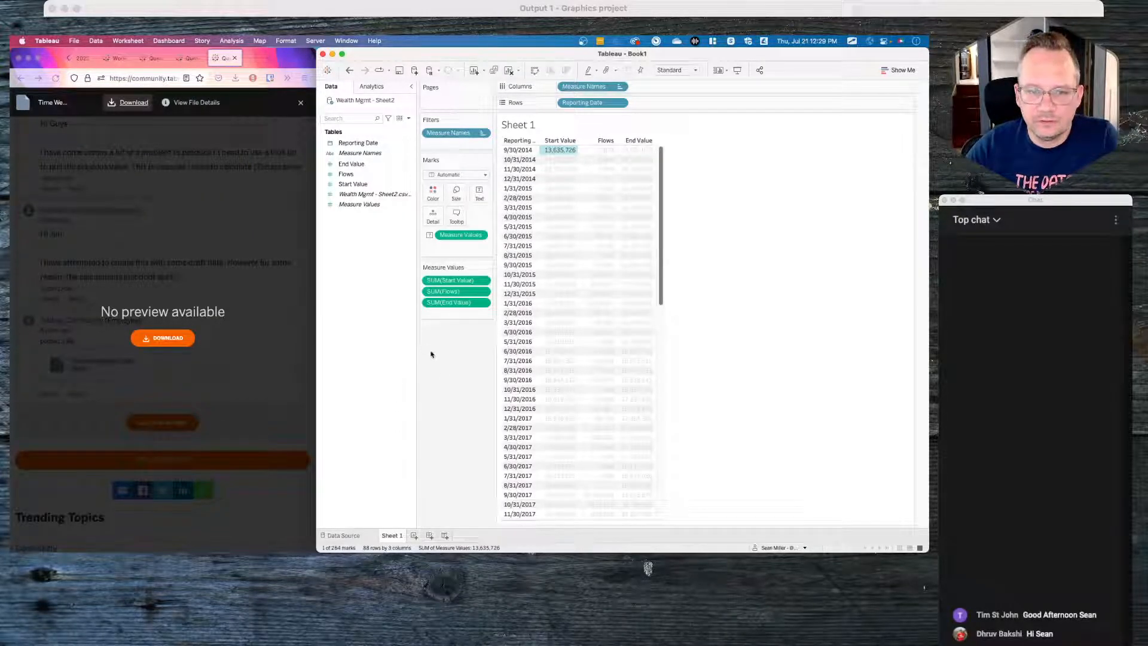
left_click(442, 375)
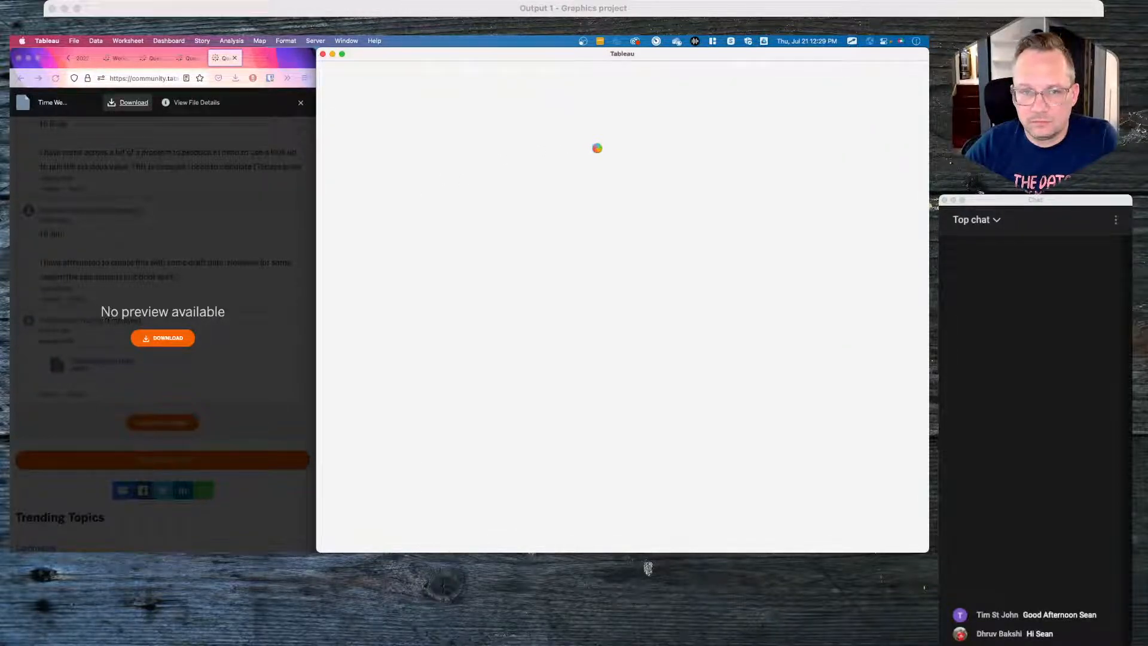
Step: Examine the 9/30/2014 Start Value, Flows and End Value figures in the Book1 workbook, then clear the selection
left_click(565, 150)
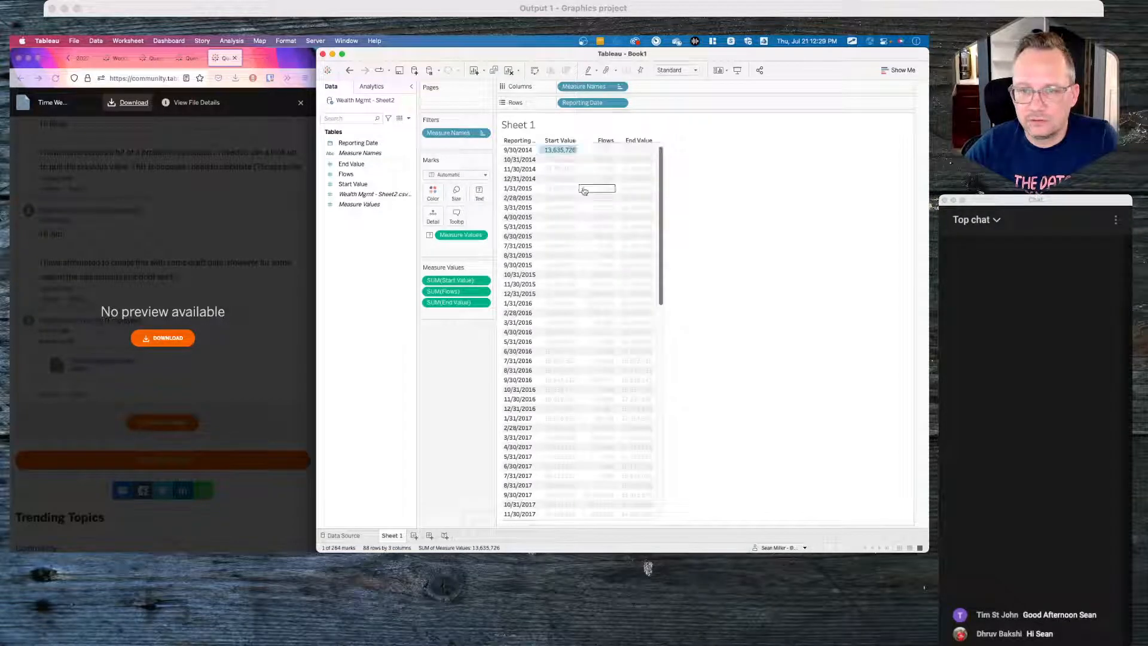
left_click(605, 150, "super")
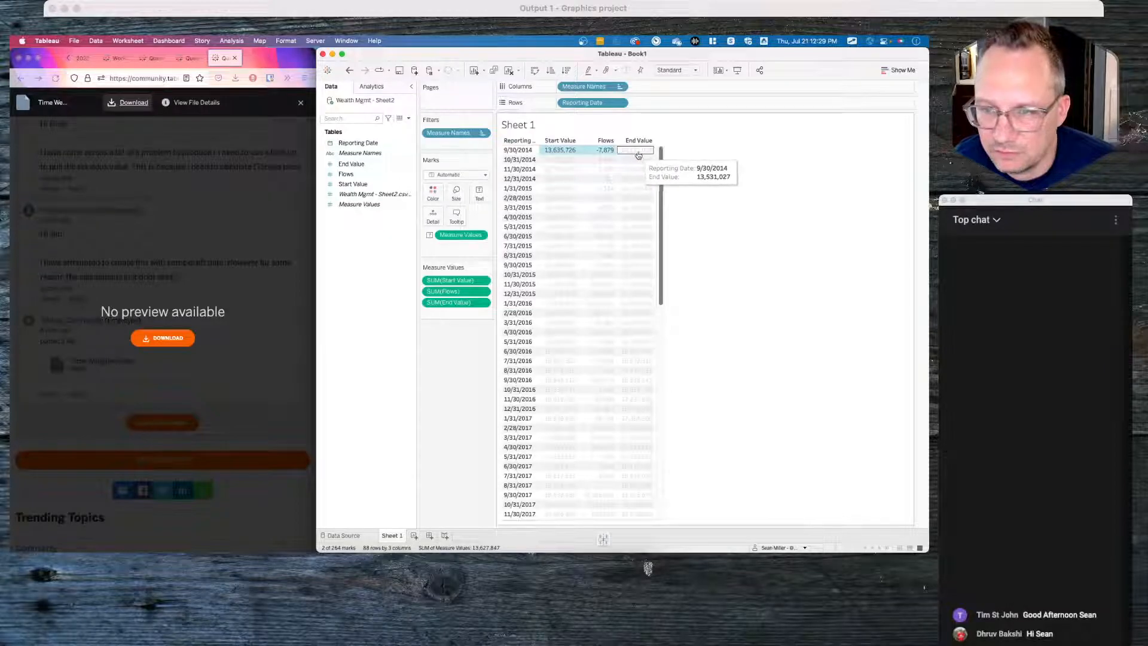
left_click(592, 154)
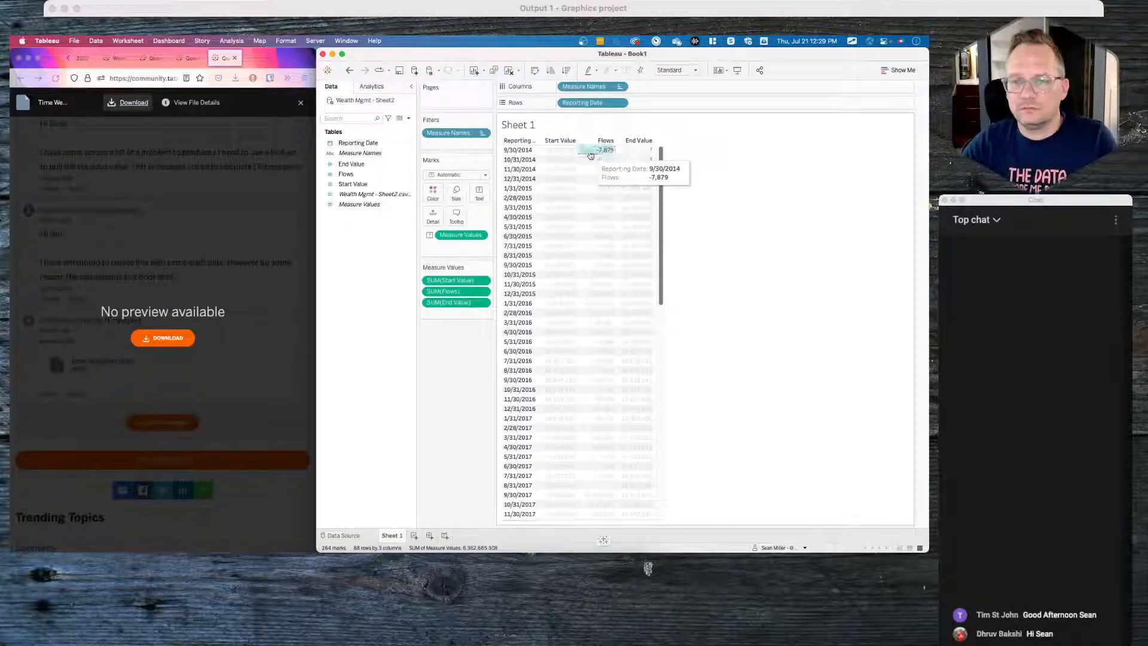
left_click(592, 153)
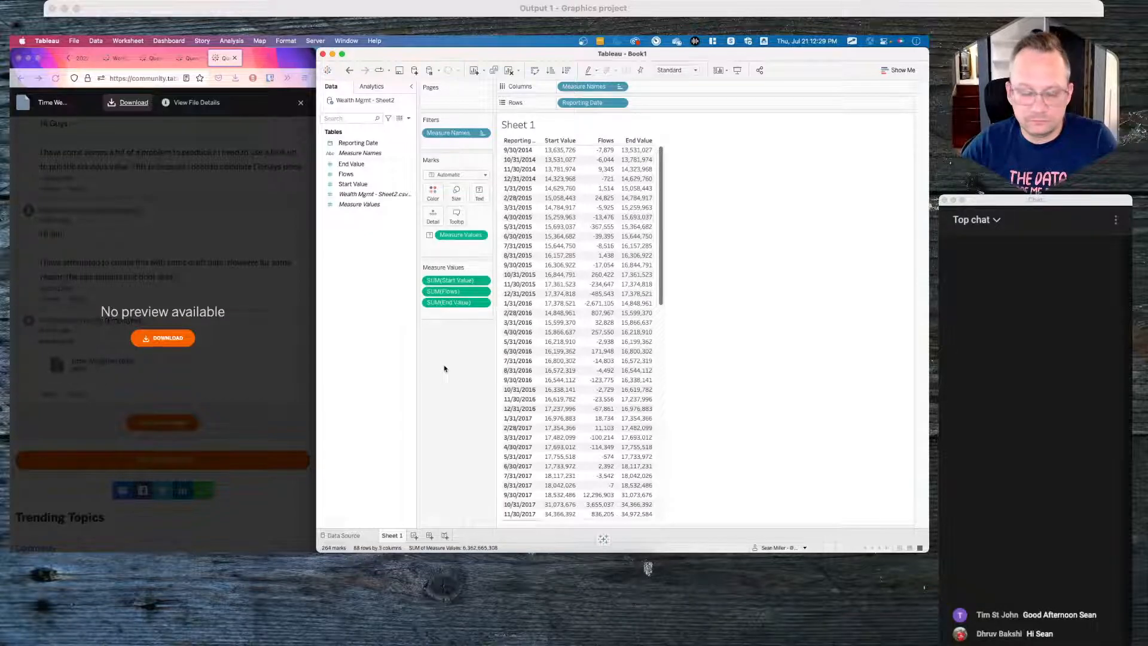
key("super+s")
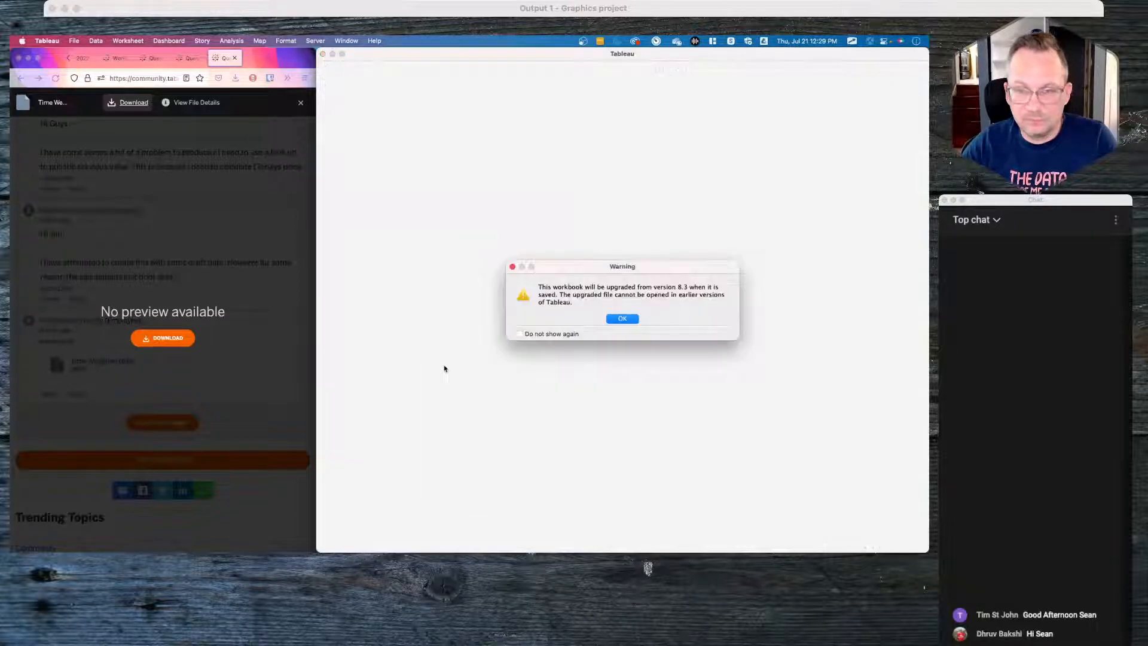
Step: Accept the version upgrade for the Time Weighted workbook, select its Cash and Flow fields, and widen the field list to read the full names
left_click(623, 318)
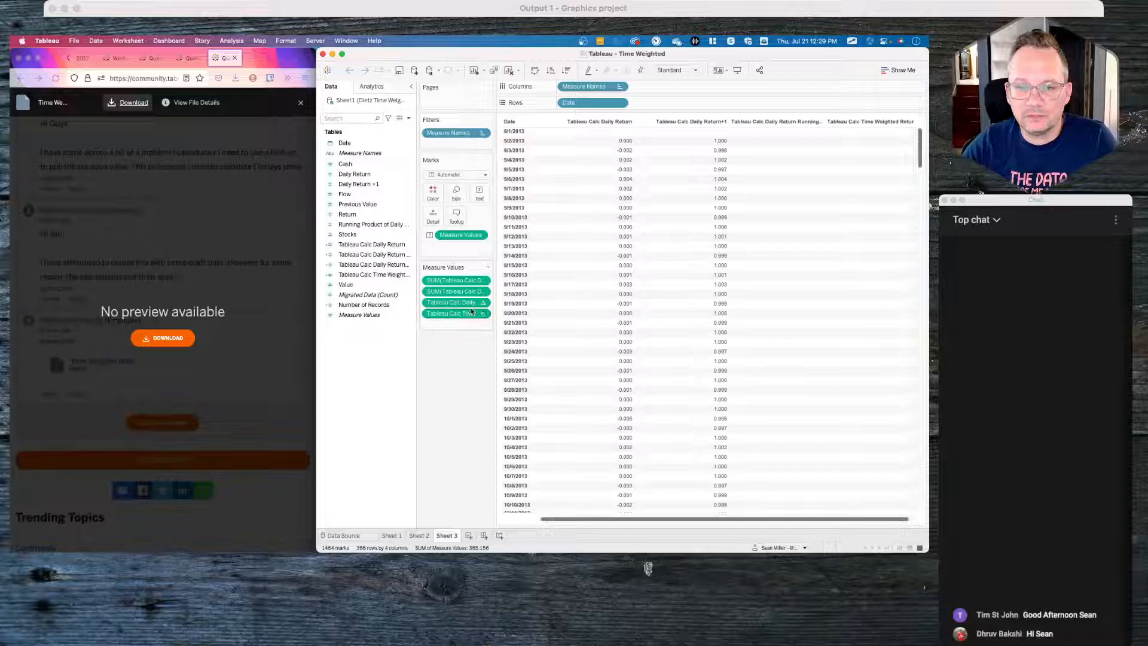
left_click(357, 165)
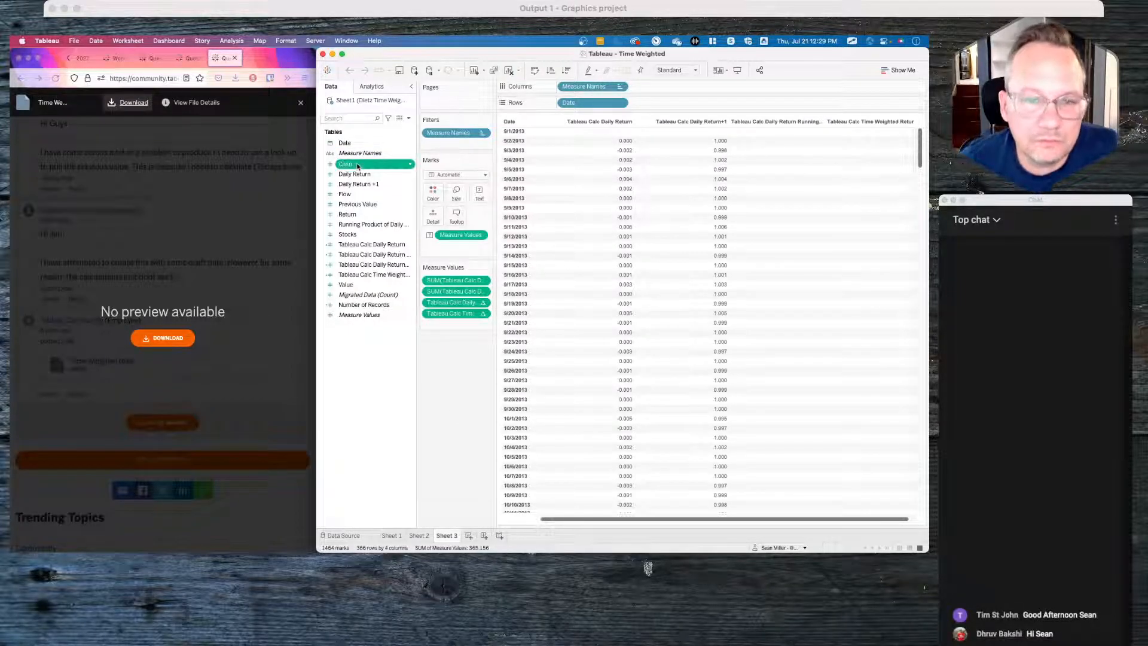
left_click(382, 195, "super")
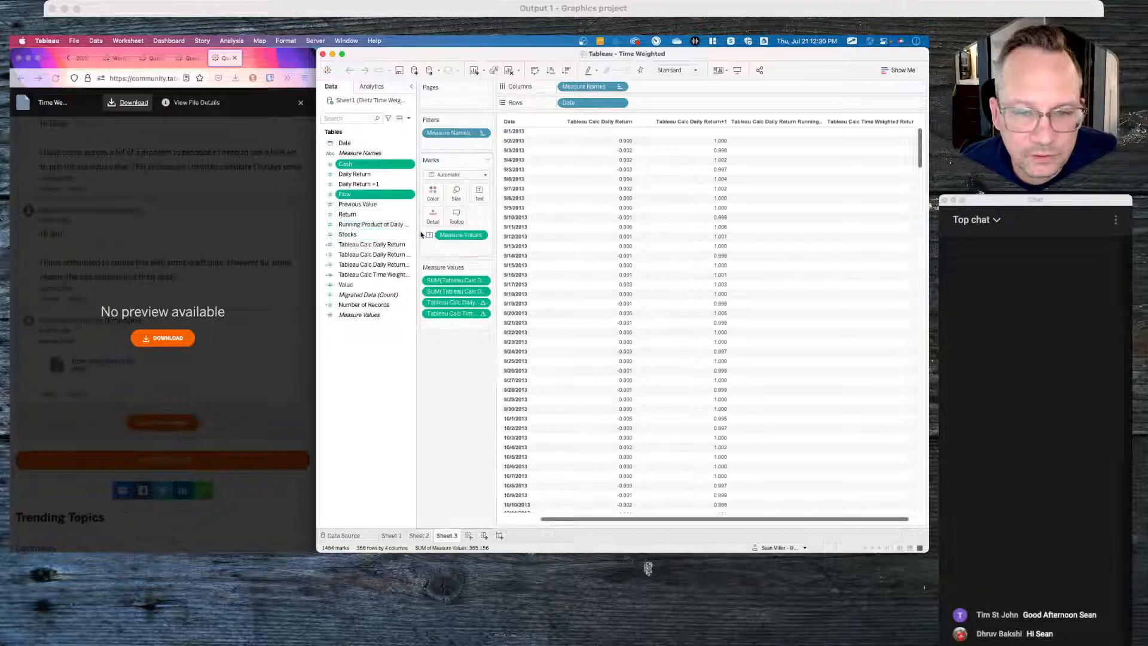
left_click_drag(415, 237, 476, 238)
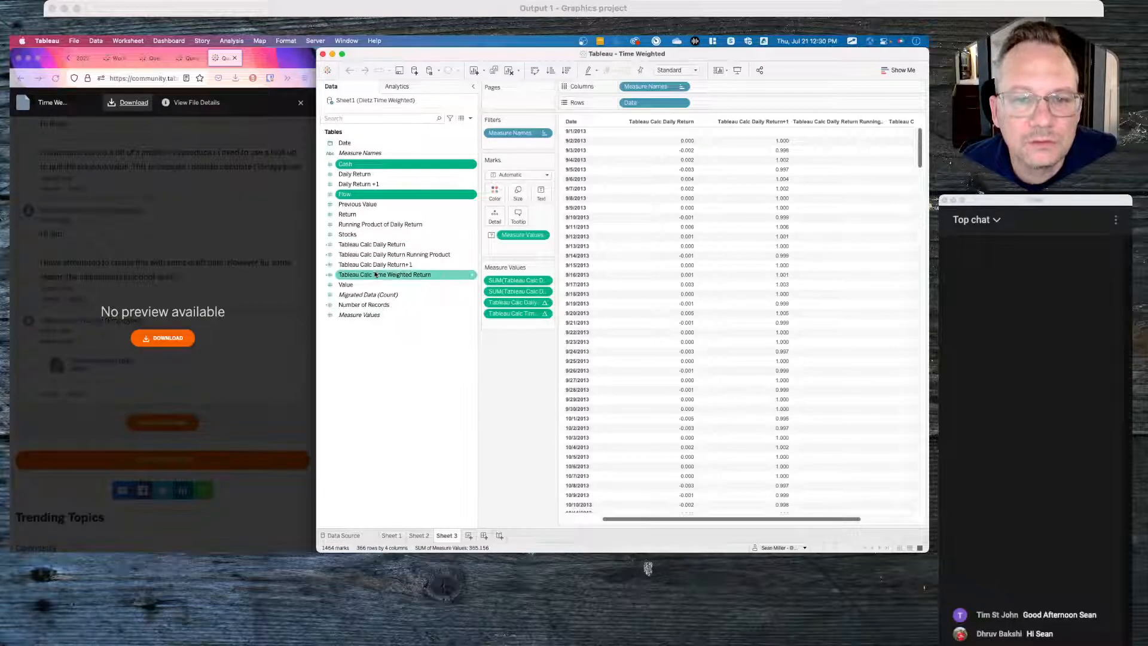
Step: Compare the End Value, Flows and Start Value fields in Book1 with the fields in the Time Weighted workbook
key("super+Tab")
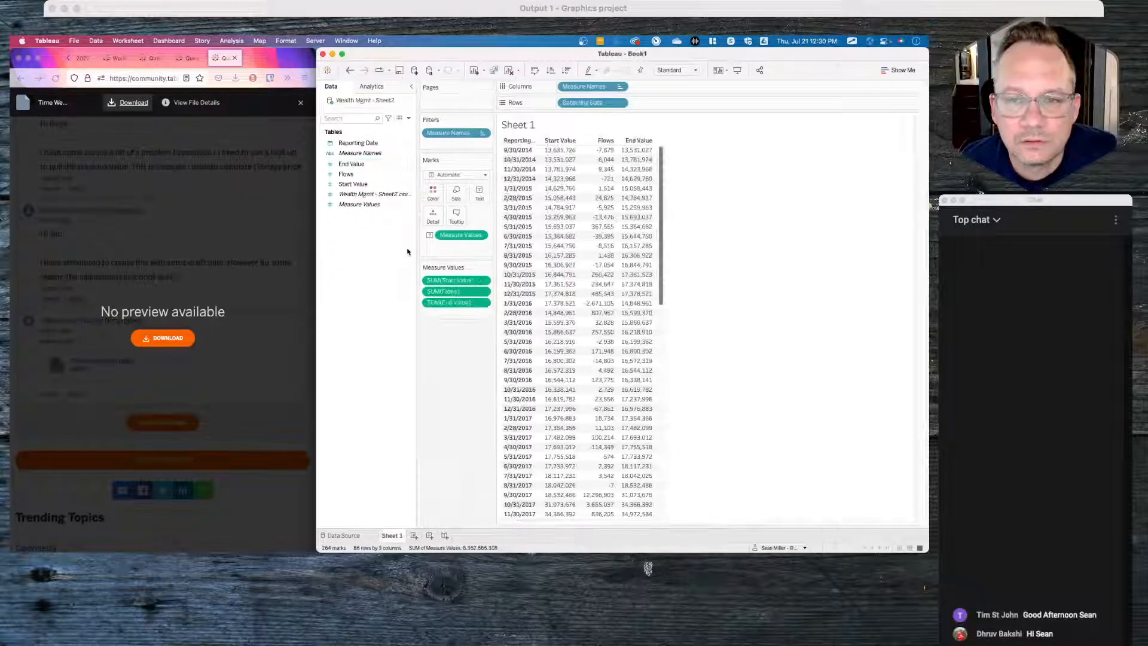
left_click(368, 165)
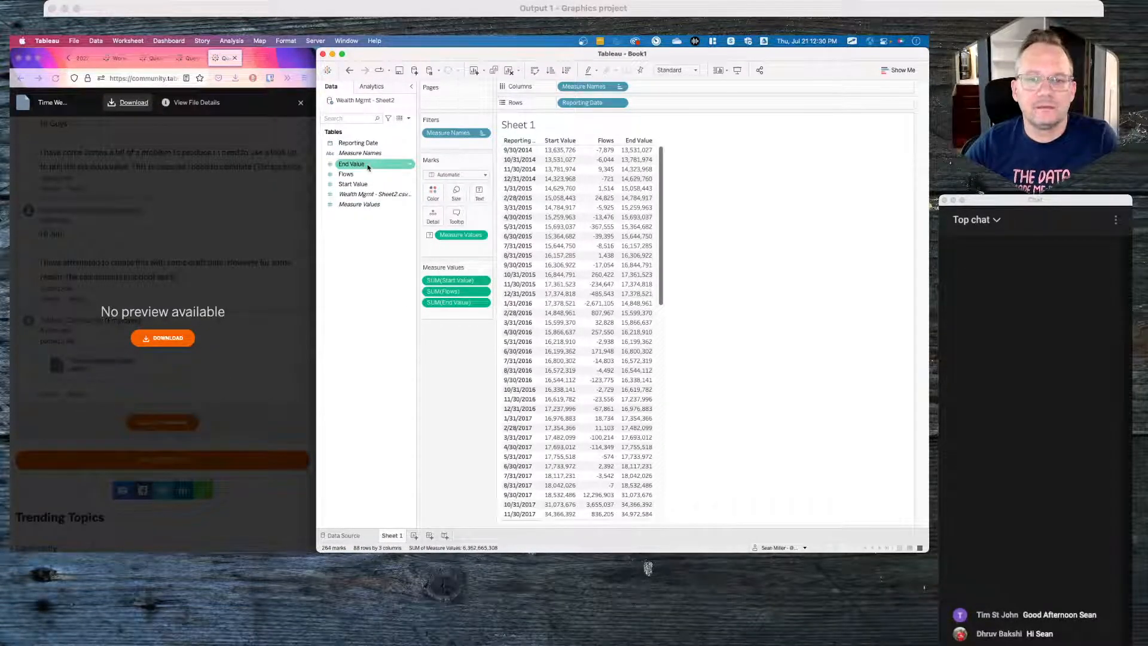
key("super+Tab")
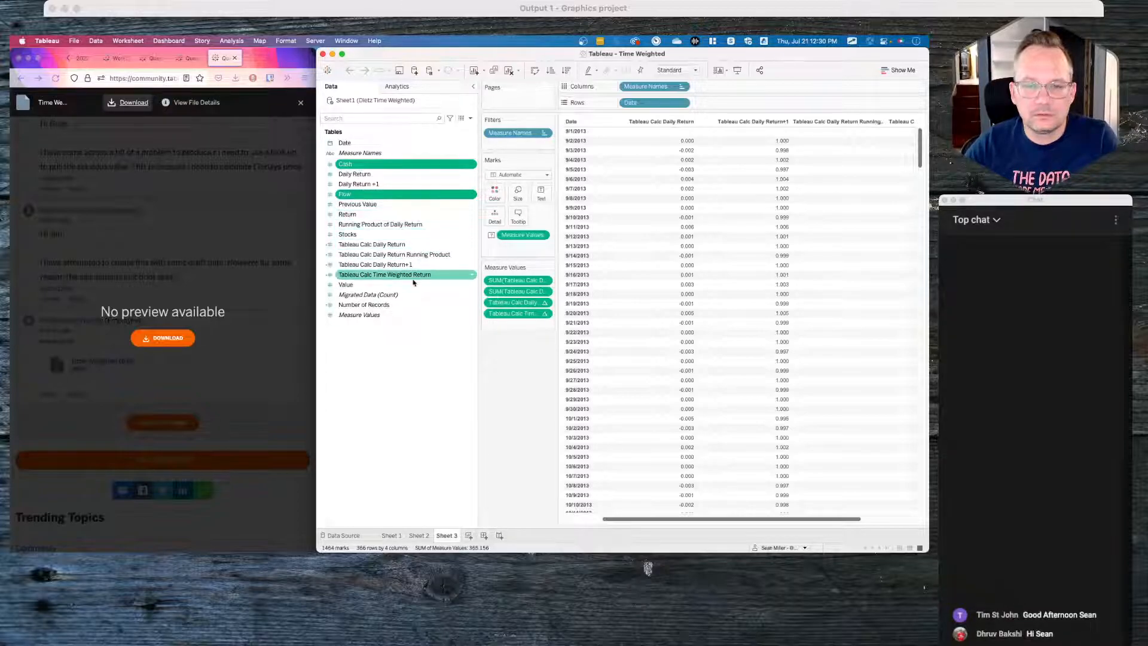
left_click(391, 413)
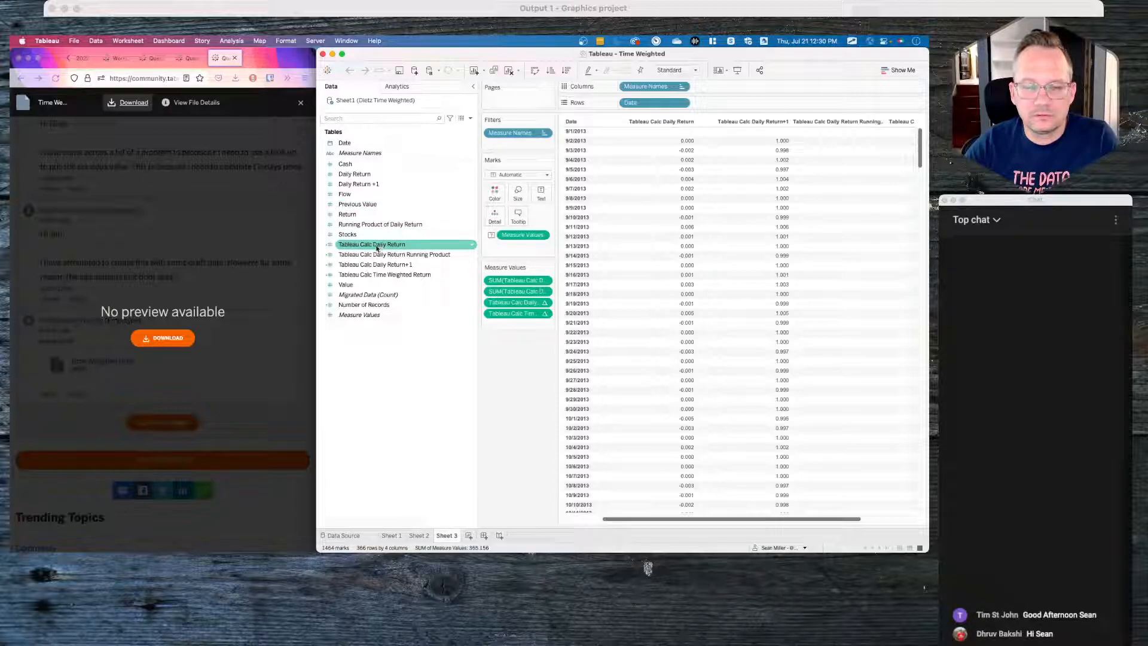
Step: Look through the Tableau Calc Daily Return and Daily Return+1 columns on Sheet 3 of the Time Weighted workbook
left_click_drag(376, 247, 823, 228)
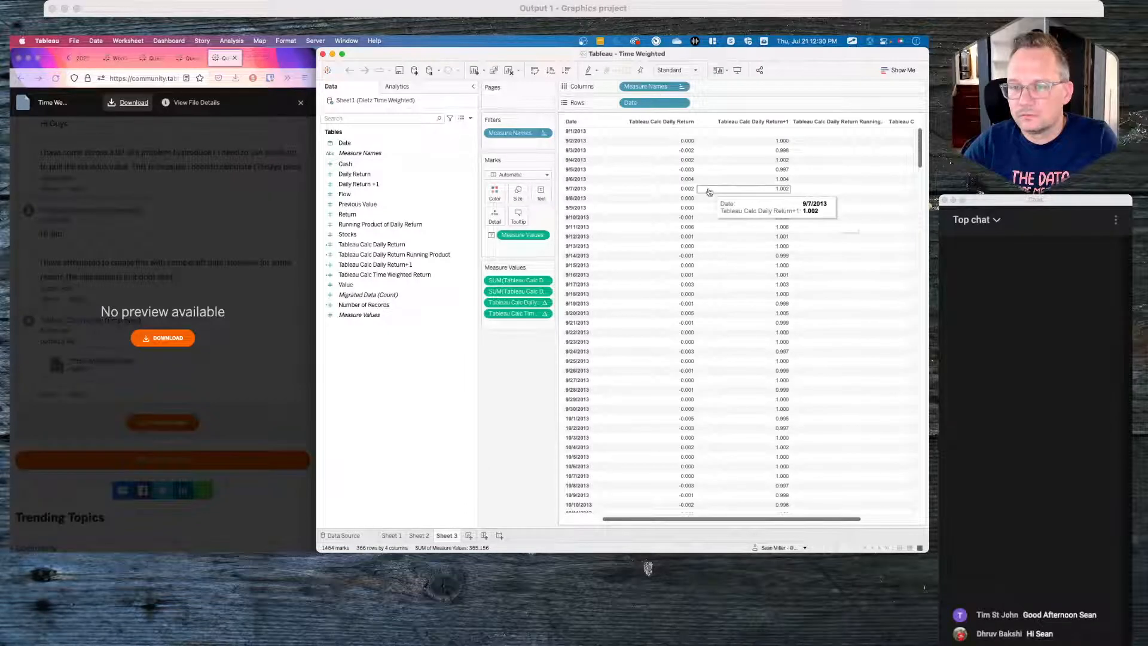
scroll(679, 299, "down", 20)
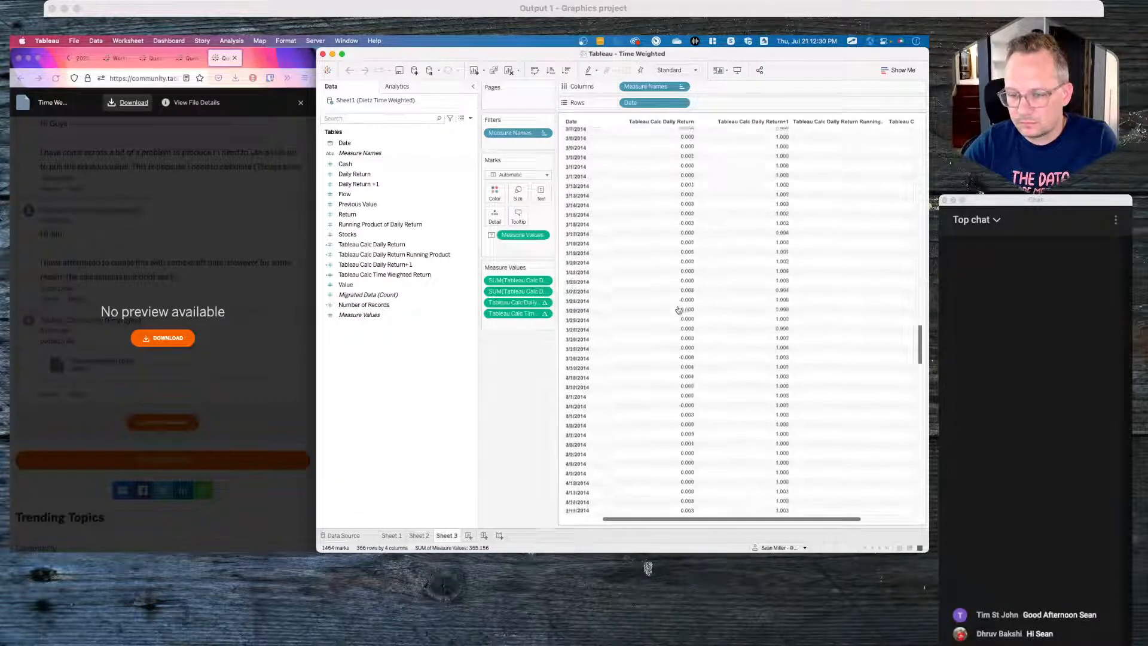
scroll(680, 309, "up", 20)
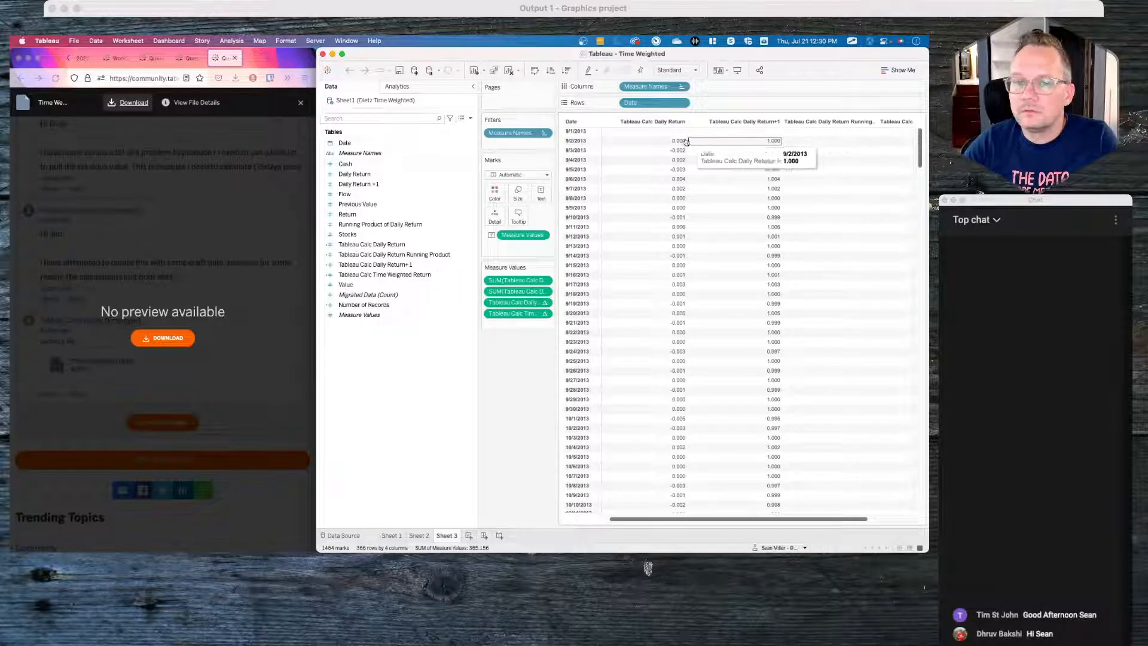
left_click(411, 264)
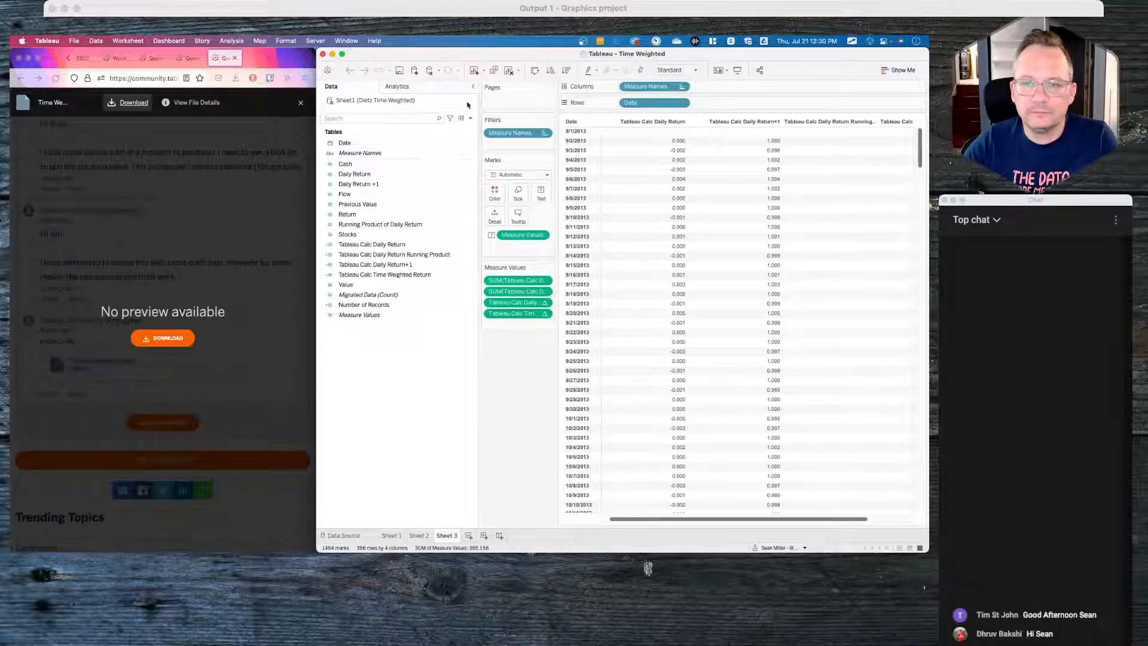
Step: Check the Book1 table and the Time Weighted fields once more, and switch to the TWRR workbook
key("super+Tab")
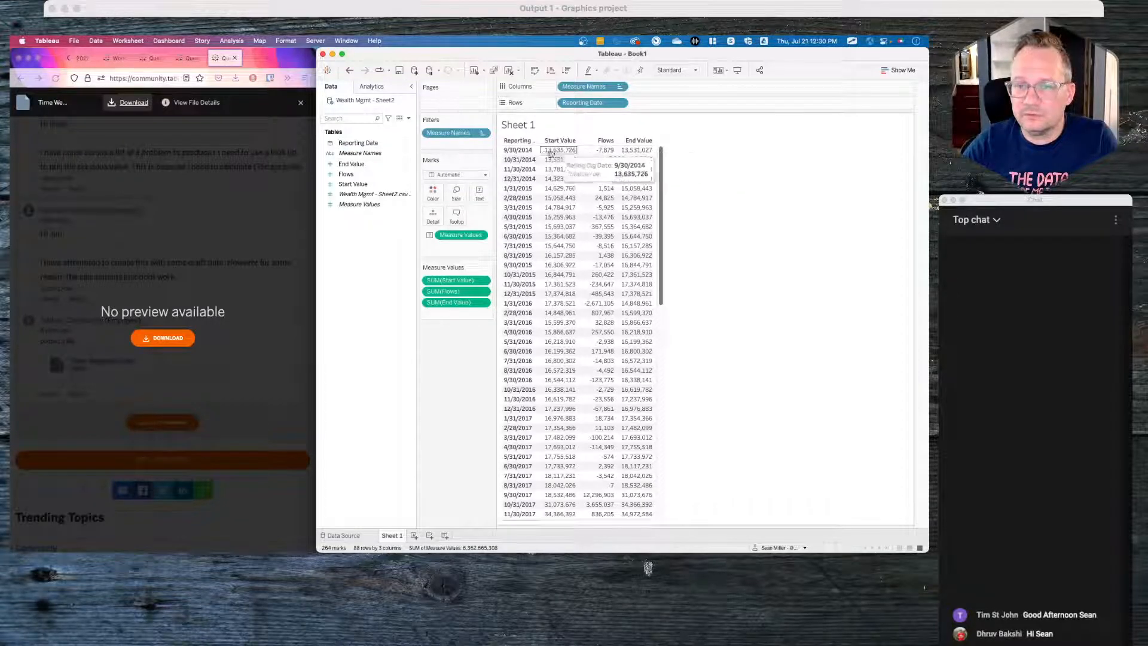
right_click(366, 247)
left_click(380, 231)
key("super+grave")
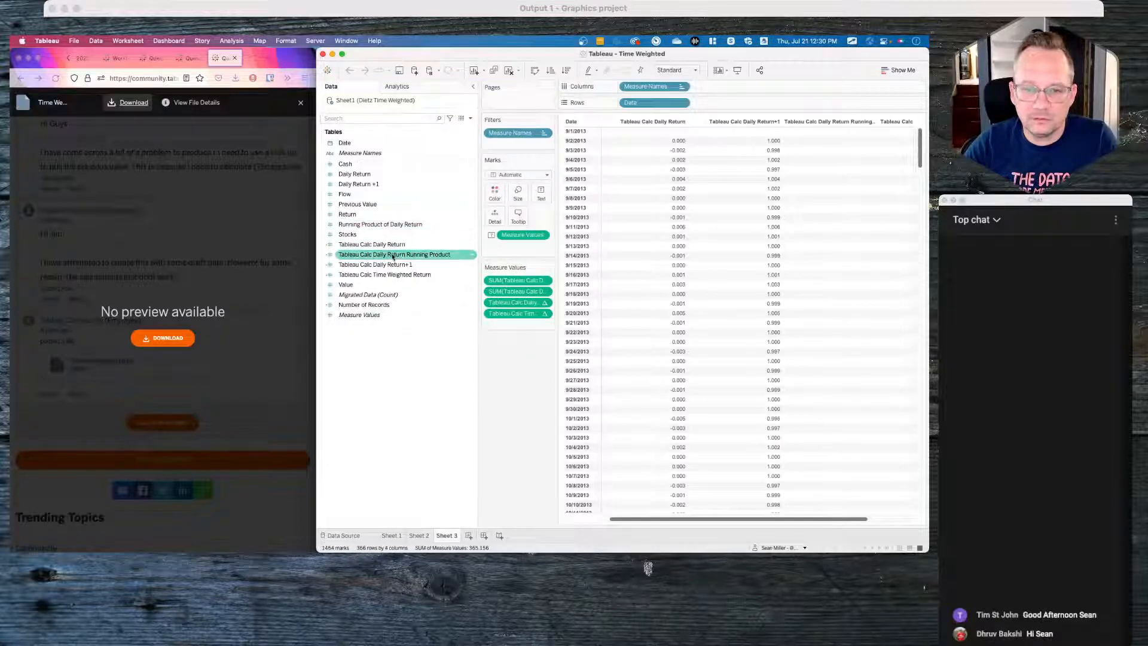
key("super+grave")
key("super+Tab")
key("Tab")
key("super+Tab")
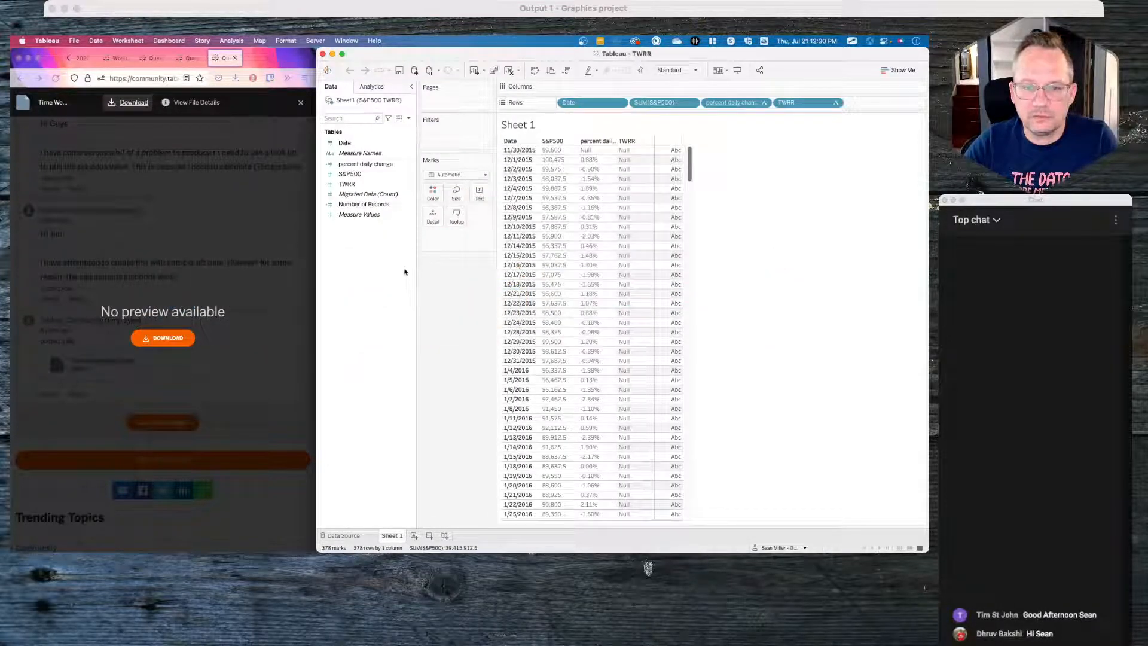
Step: Open the TWRR calculation to examine its PREVIOUS_VALUE formula, close it without changes, and look through the TWRR column
right_click(367, 185)
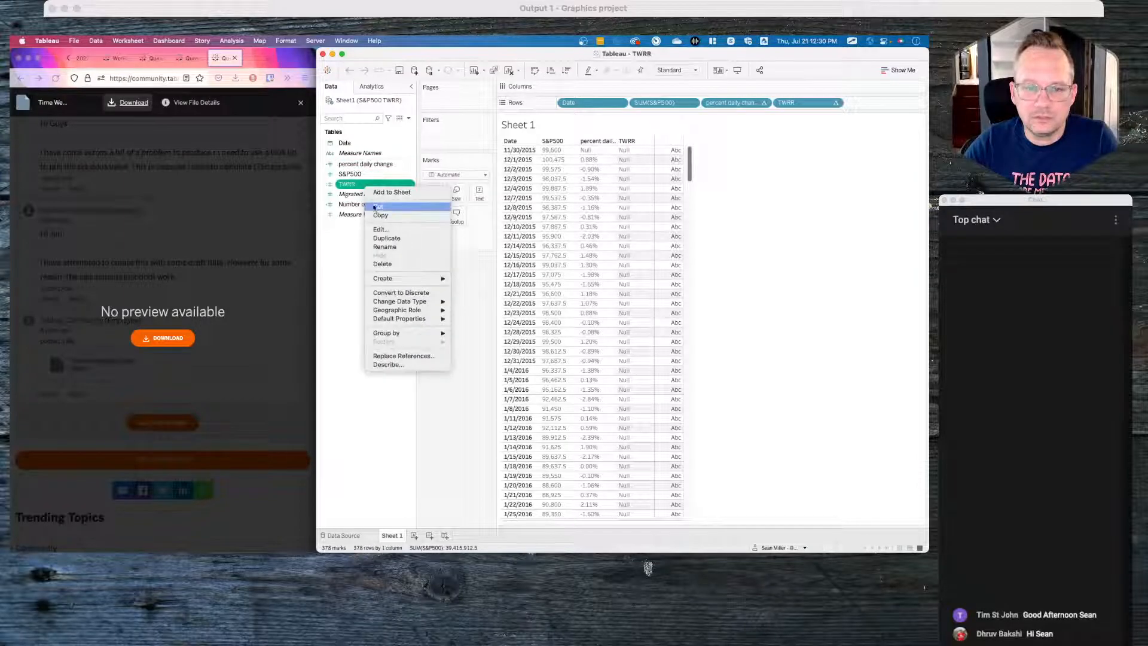
left_click(380, 229)
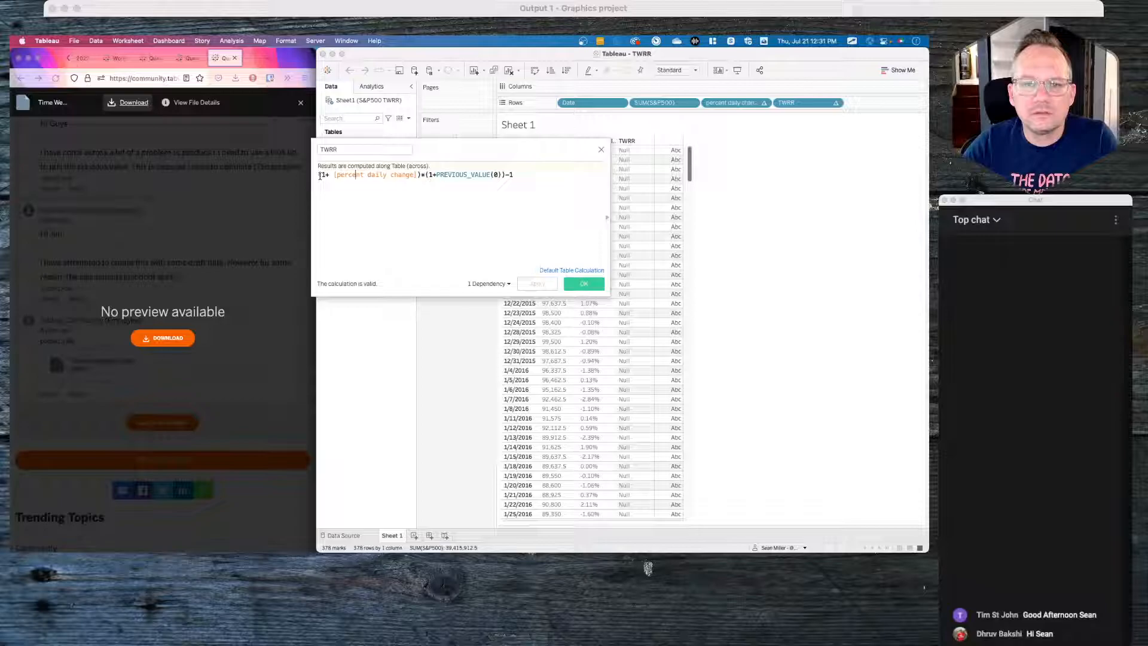
left_click(602, 150)
scroll(632, 223, "down", 20)
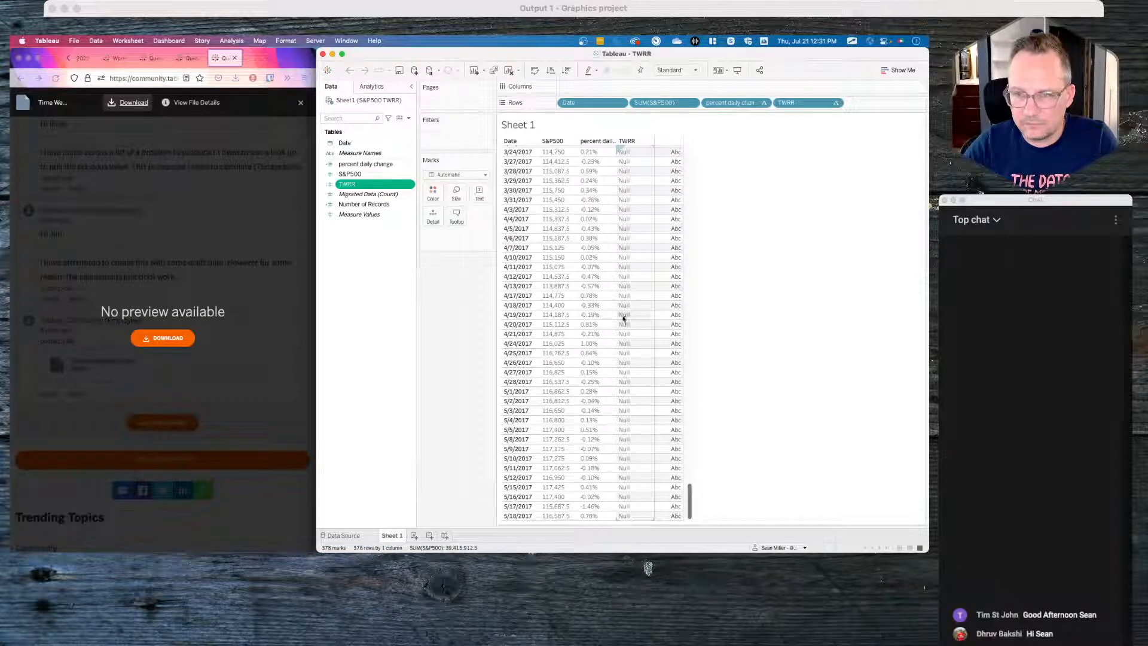
scroll(622, 253, "up", 20)
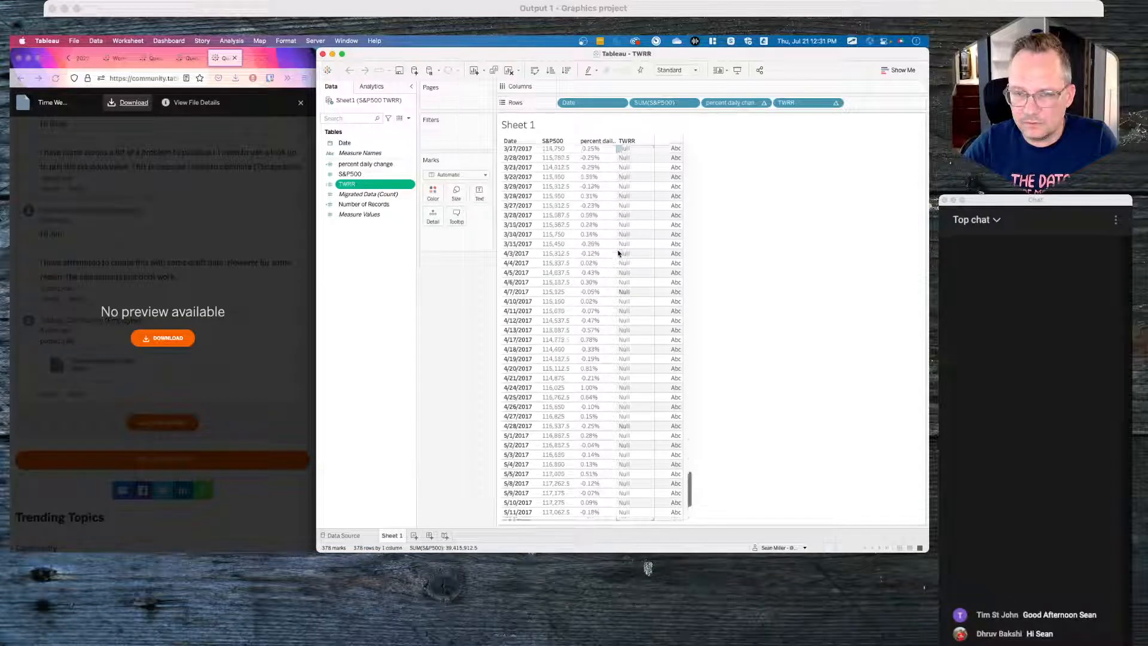
Step: Set the TWRR table calculation on the rows to compute using Date
left_click(836, 103)
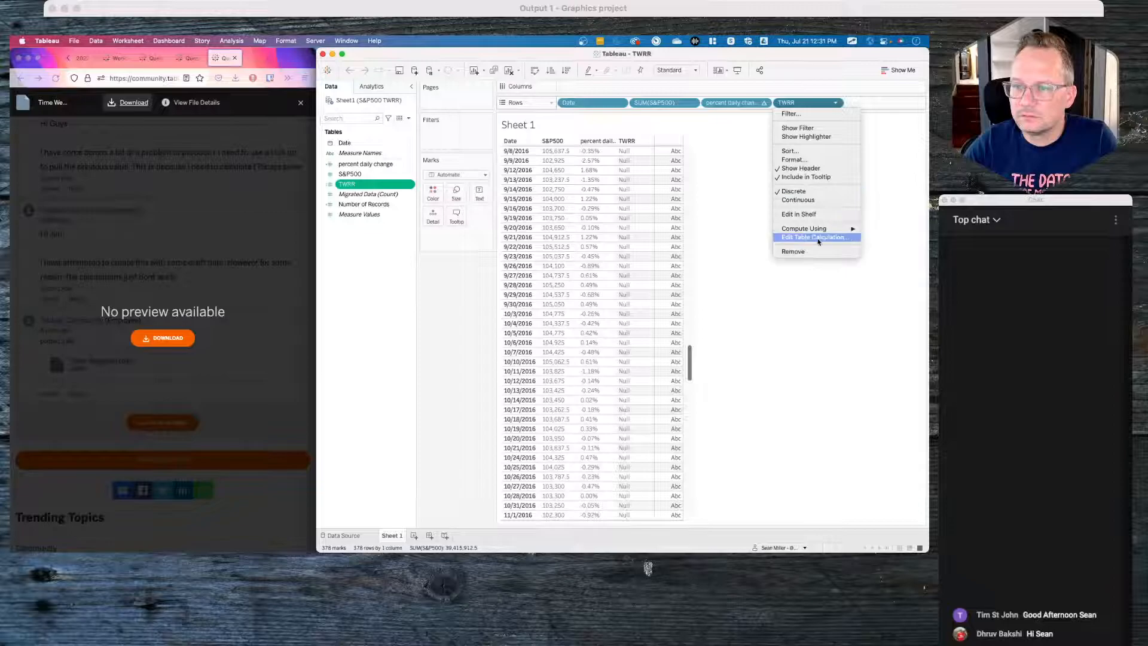
mouse_move(813, 230)
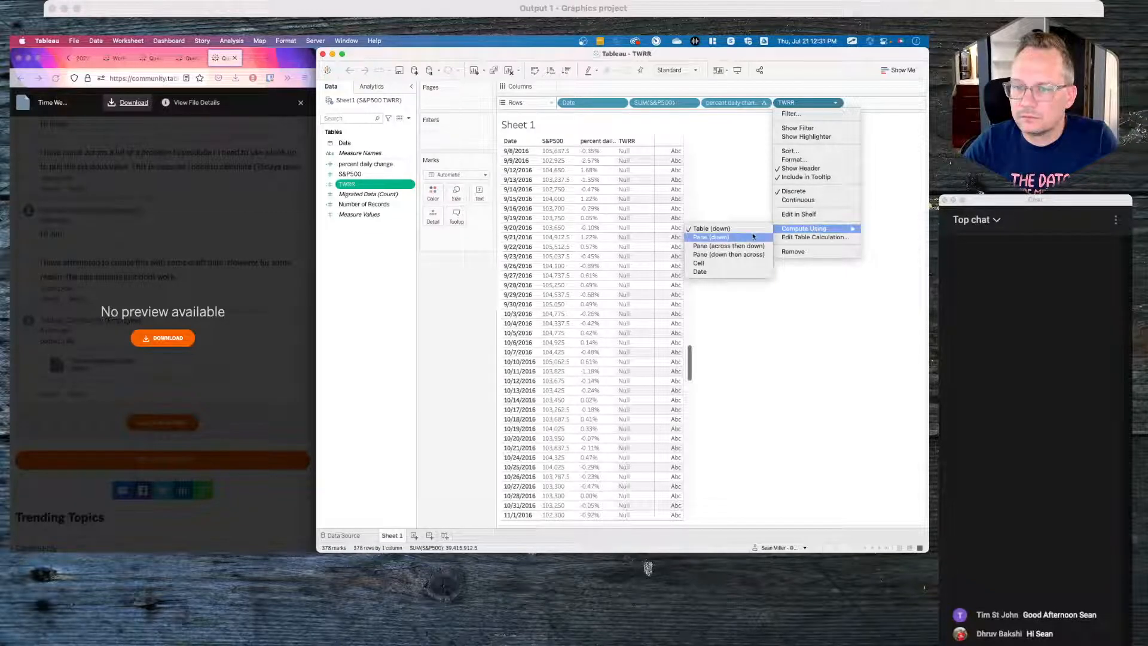
left_click(742, 266)
scroll(623, 260, "up", 15)
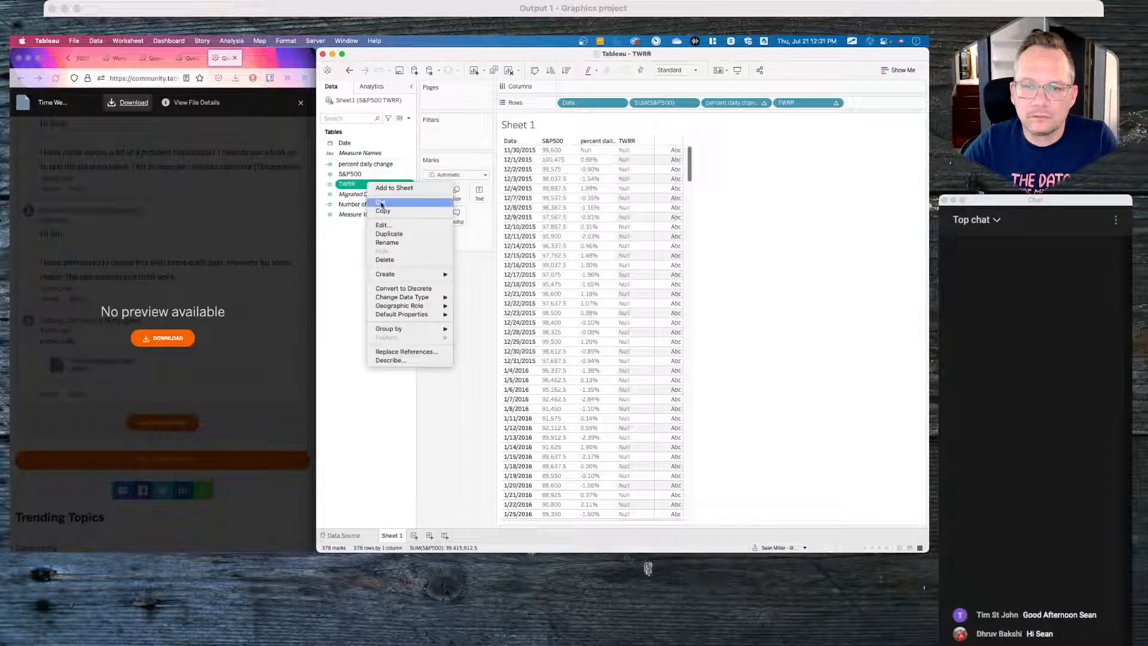
Step: Wrap [percent daily change] in ZN() in the TWRR calculation, save it, and check the TWRR column down to the last dates
left_click(383, 225)
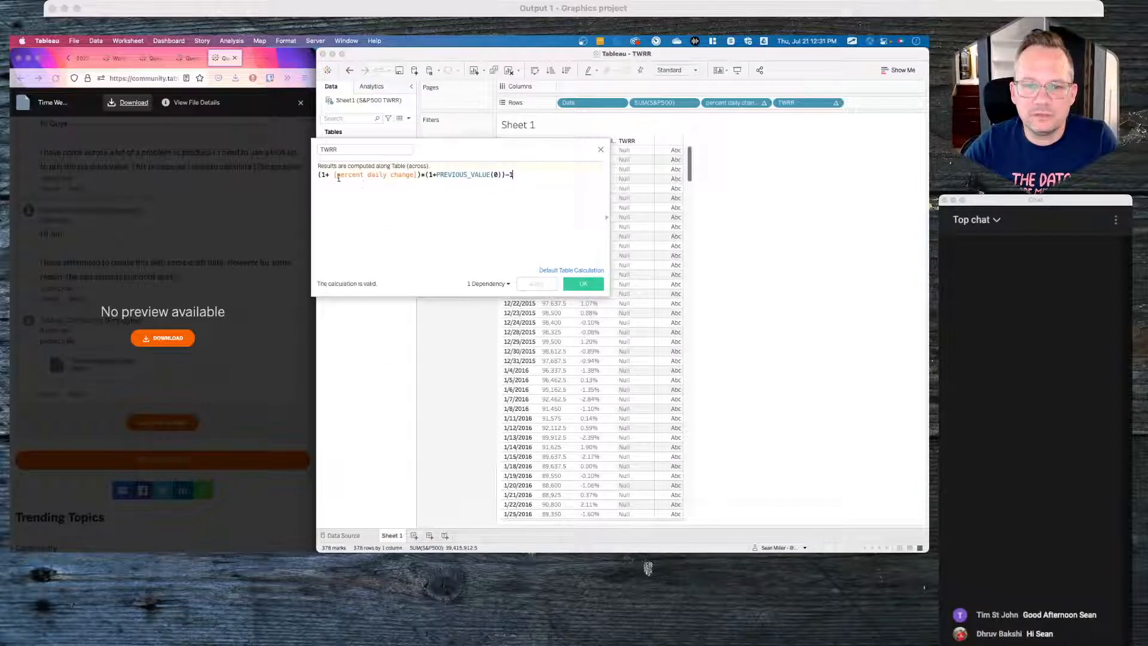
type("zn(")
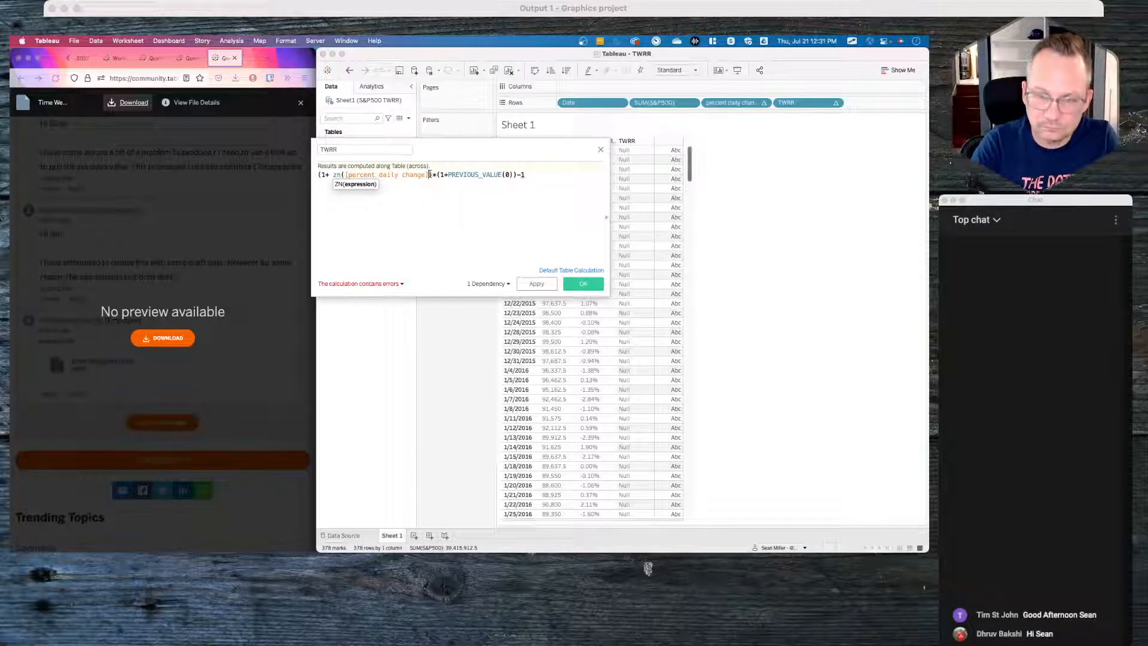
type(")")
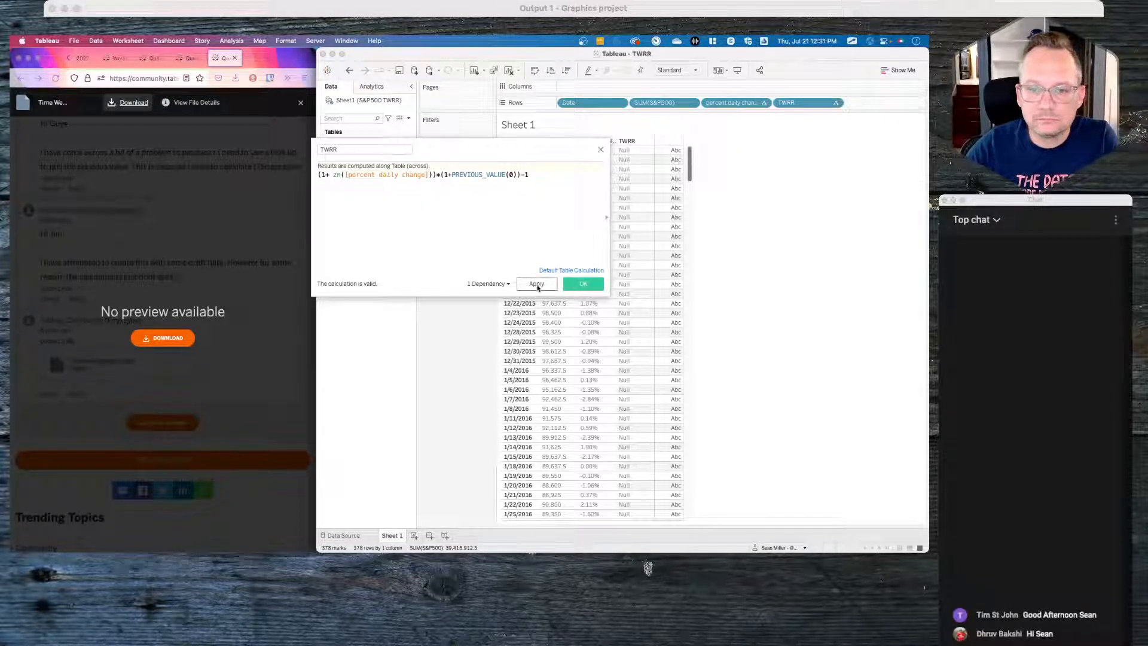
left_click(536, 283)
left_click(579, 286)
scroll(634, 273, "down", 20)
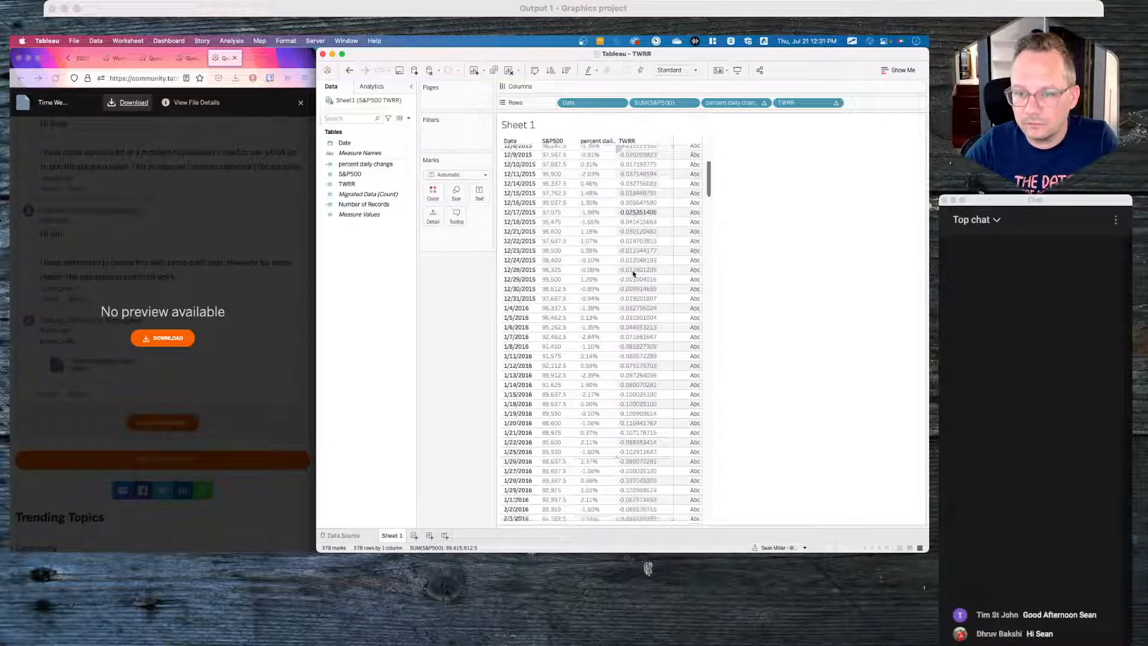
scroll(634, 274, "down", 4)
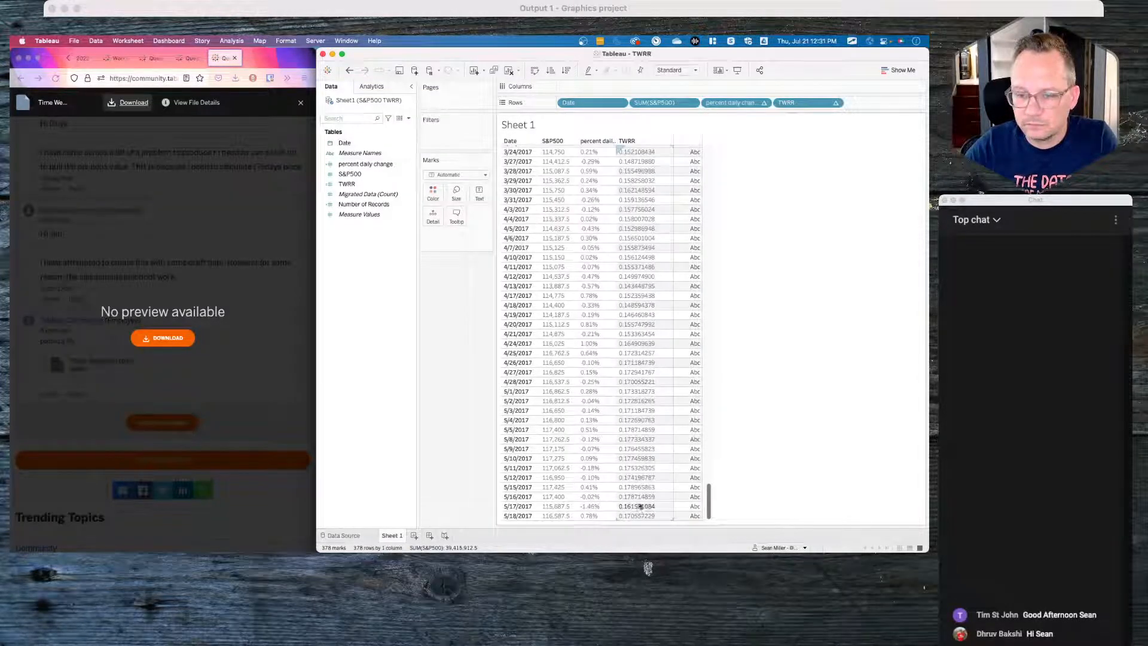
Step: Return to the first dates of the TWRR column, reread the TWRR calculation without changing it, and switch to the Book1 workbook
scroll(633, 233, "up", 20)
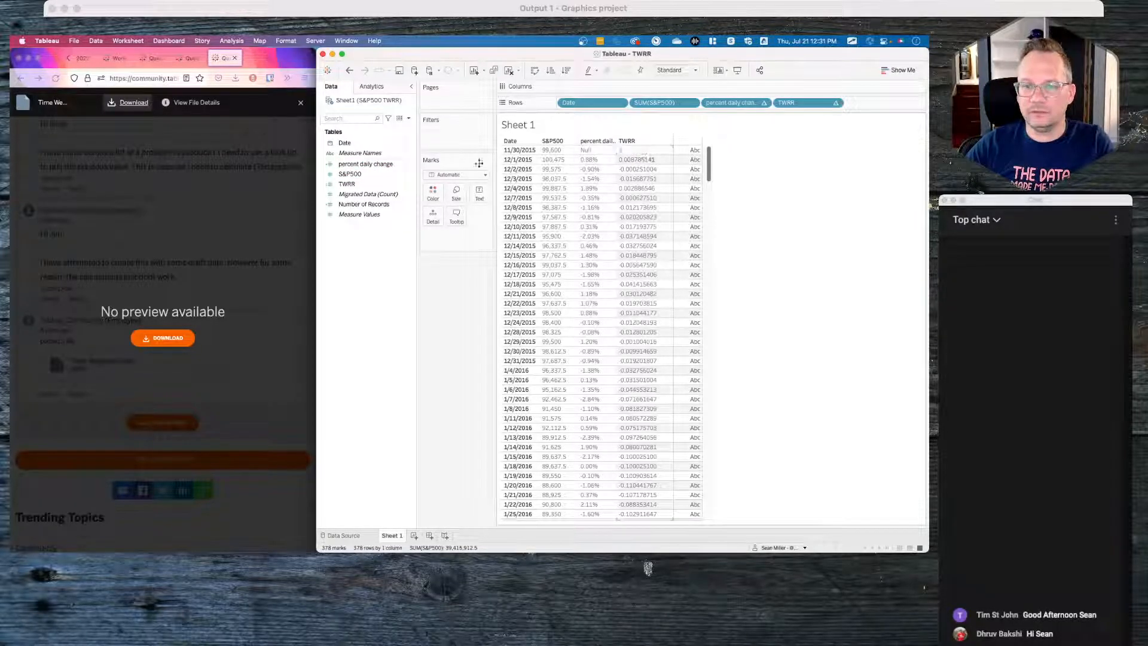
left_click(358, 175)
left_click(358, 184)
right_click(360, 184)
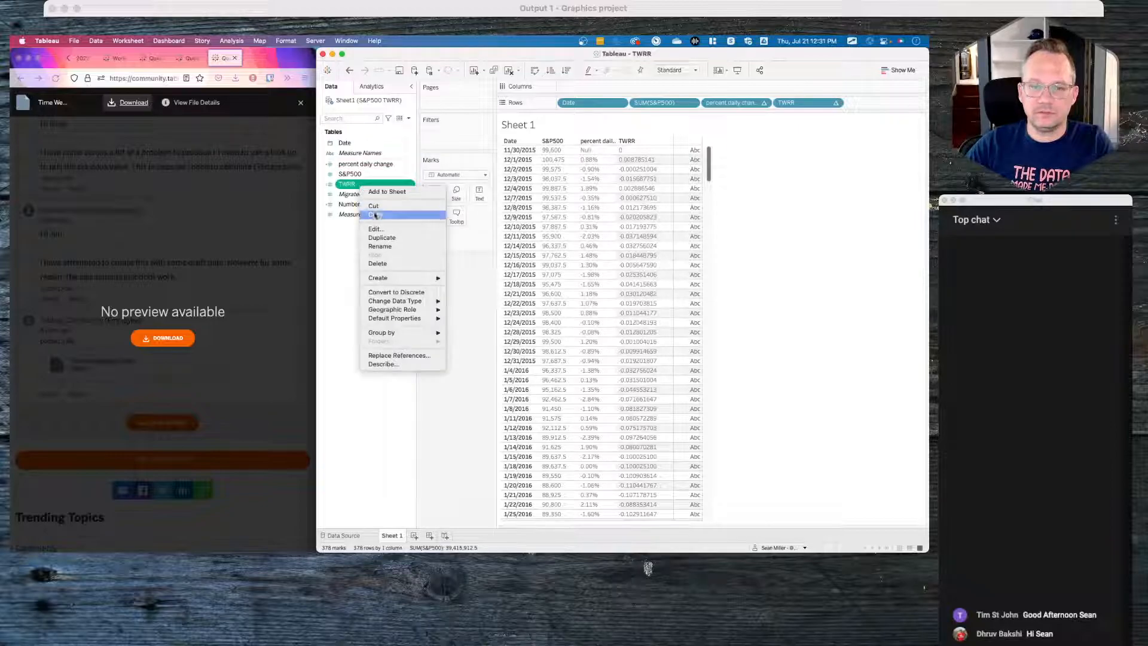
left_click(376, 231)
left_click(363, 175)
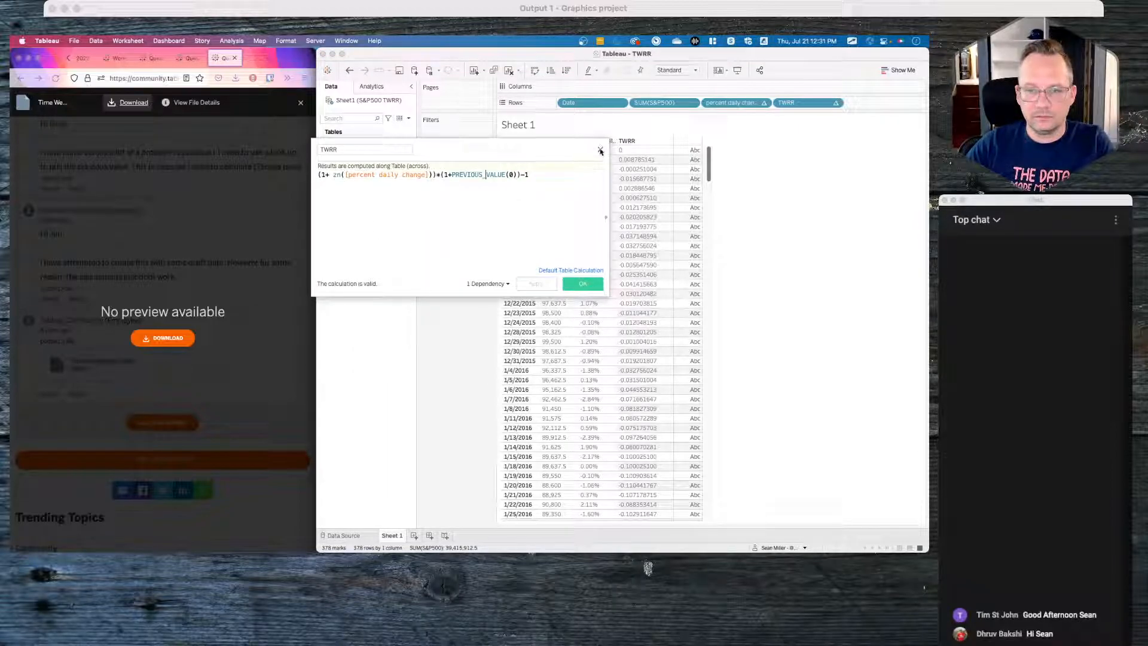
left_click(600, 149)
key("super+Tab")
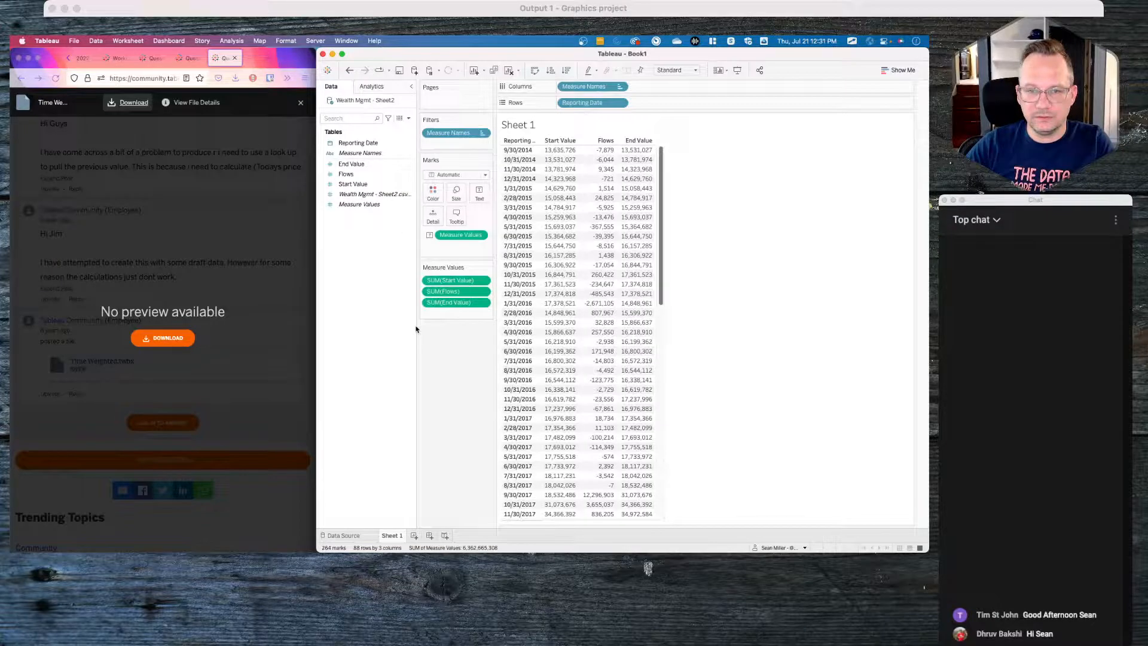
Step: Start a new calculated field in Book1 and move its editor clear of the field list
right_click(364, 244)
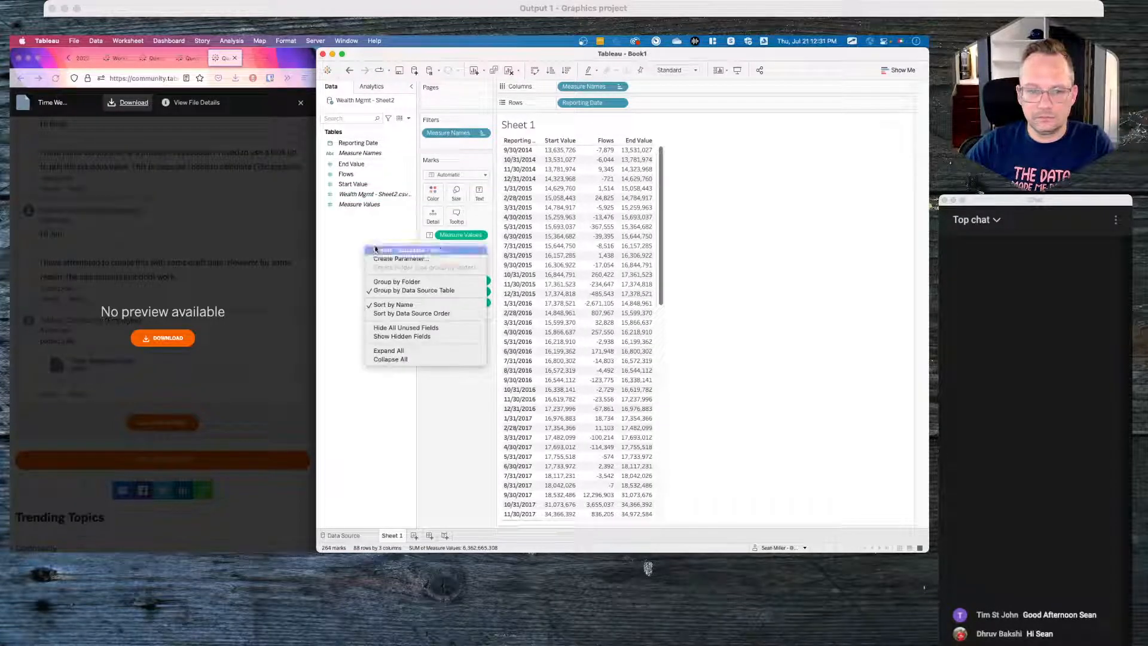
left_click(378, 249)
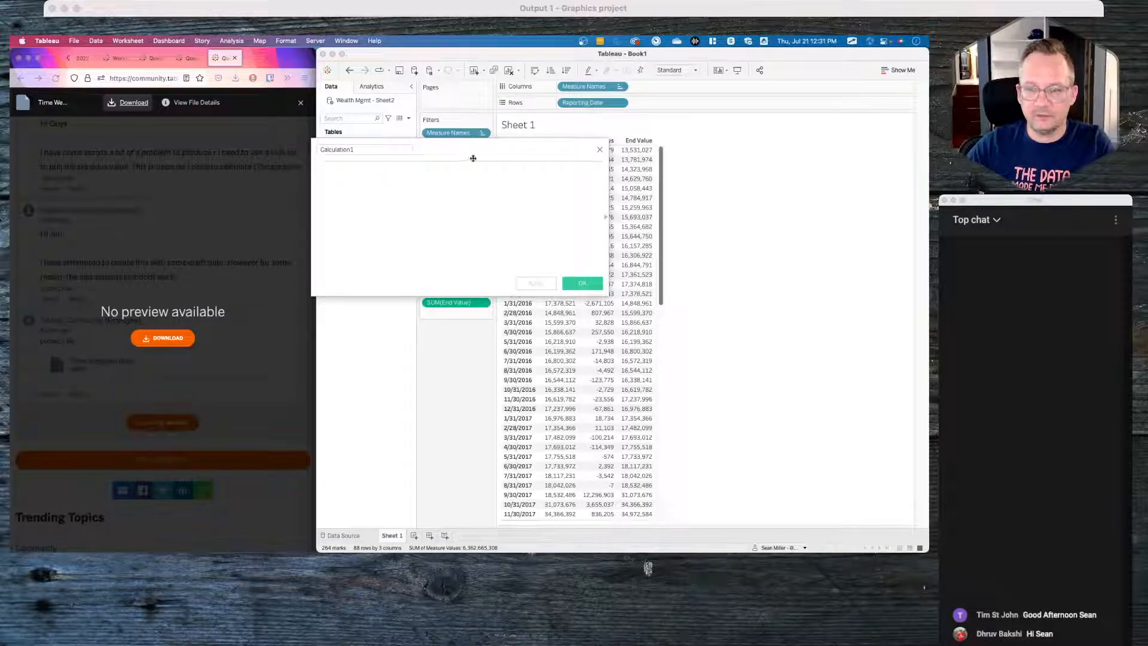
left_click_drag(471, 149, 599, 229)
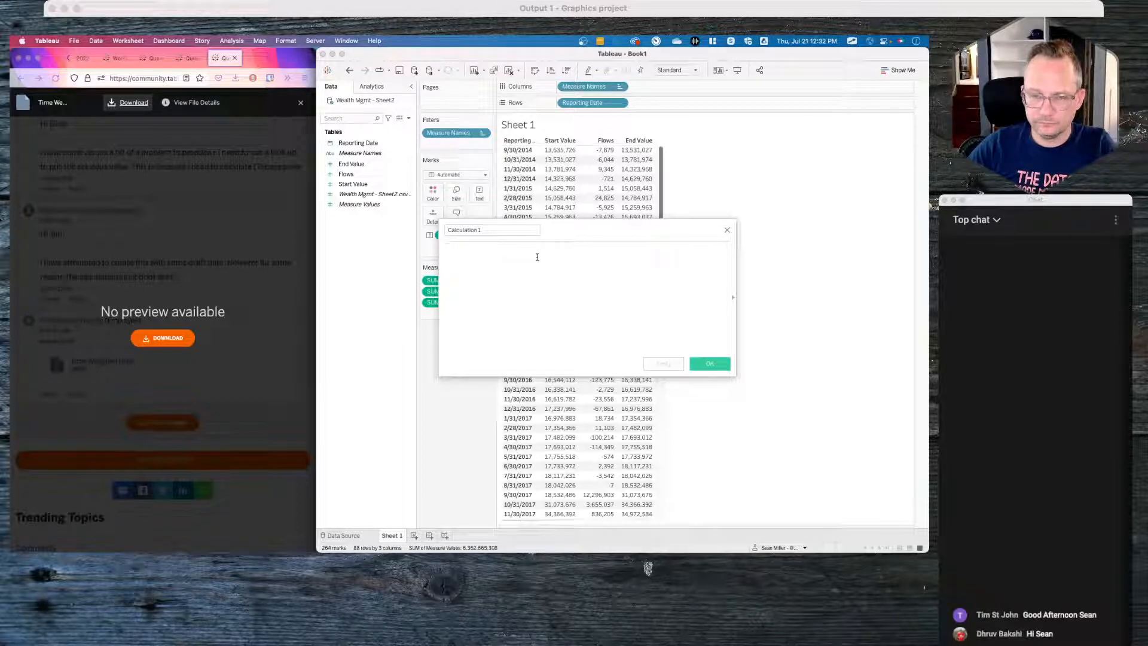
Step: Open the Time-Weighted Return article linked in the challenge introduction in a new browser tab and find its TWR and HP formulas
left_click(69, 60)
left_click(90, 58)
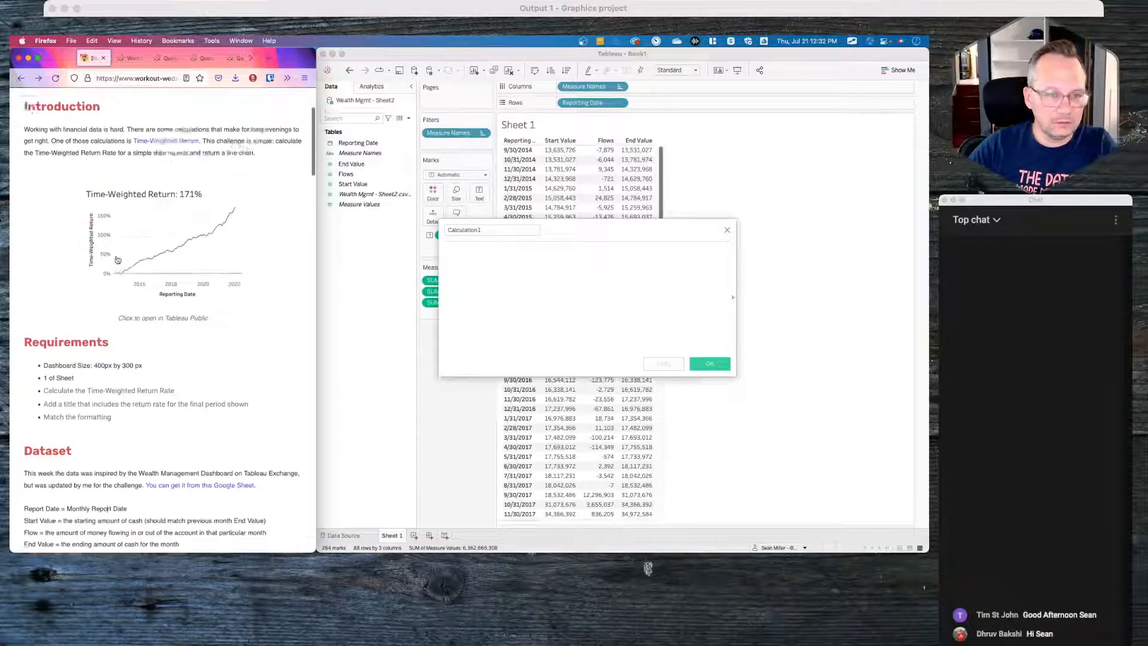
scroll(117, 260, "up", 4)
right_click(175, 256)
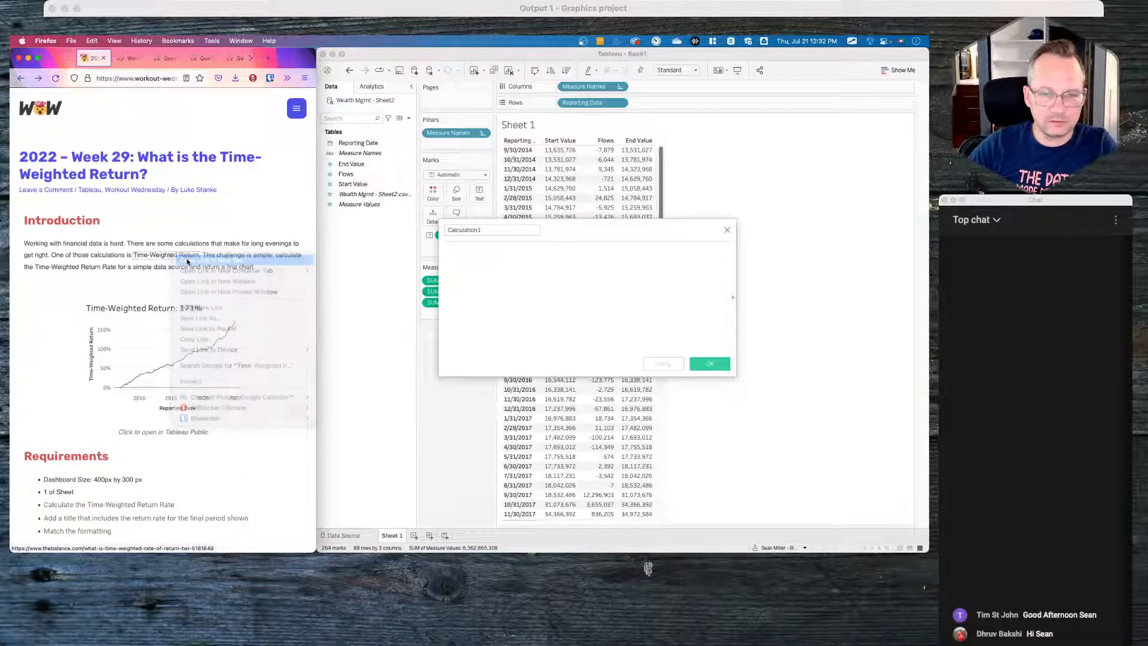
left_click(187, 261)
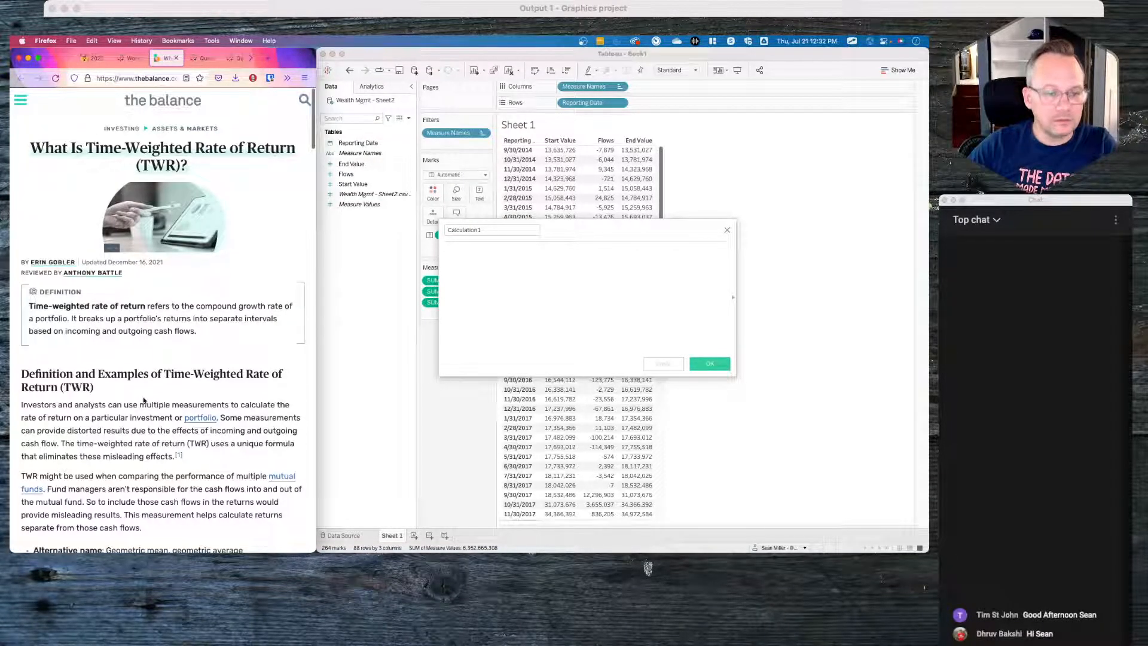
scroll(143, 400, "down", 15)
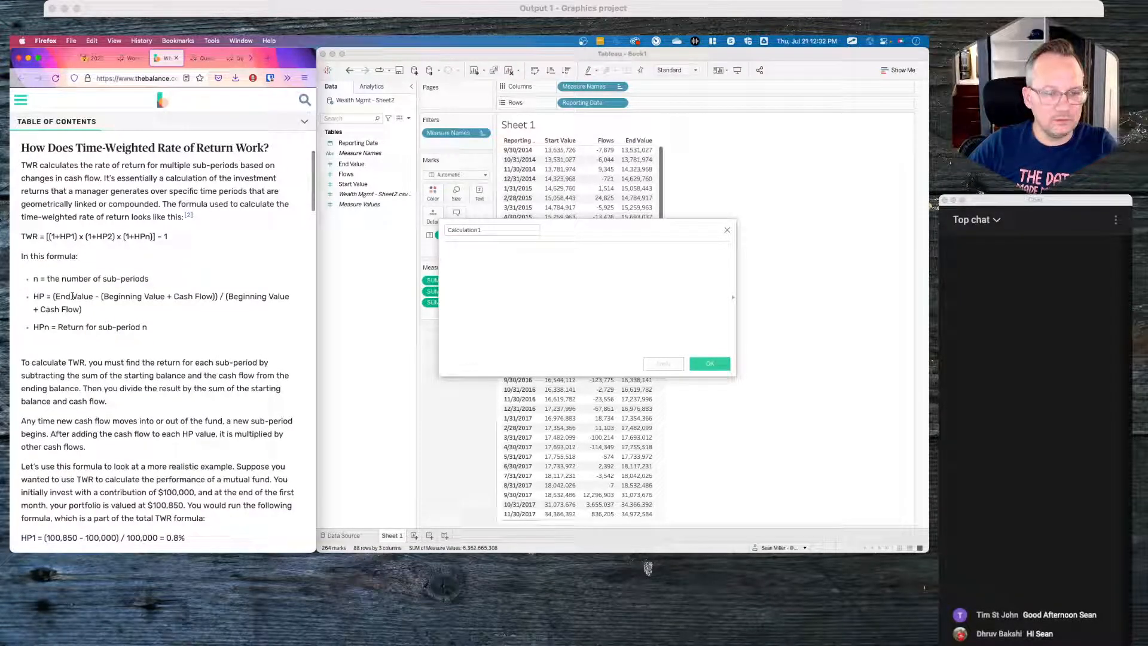
Step: Name the new calculation HP and begin its formula with [End Value]
left_click(505, 255)
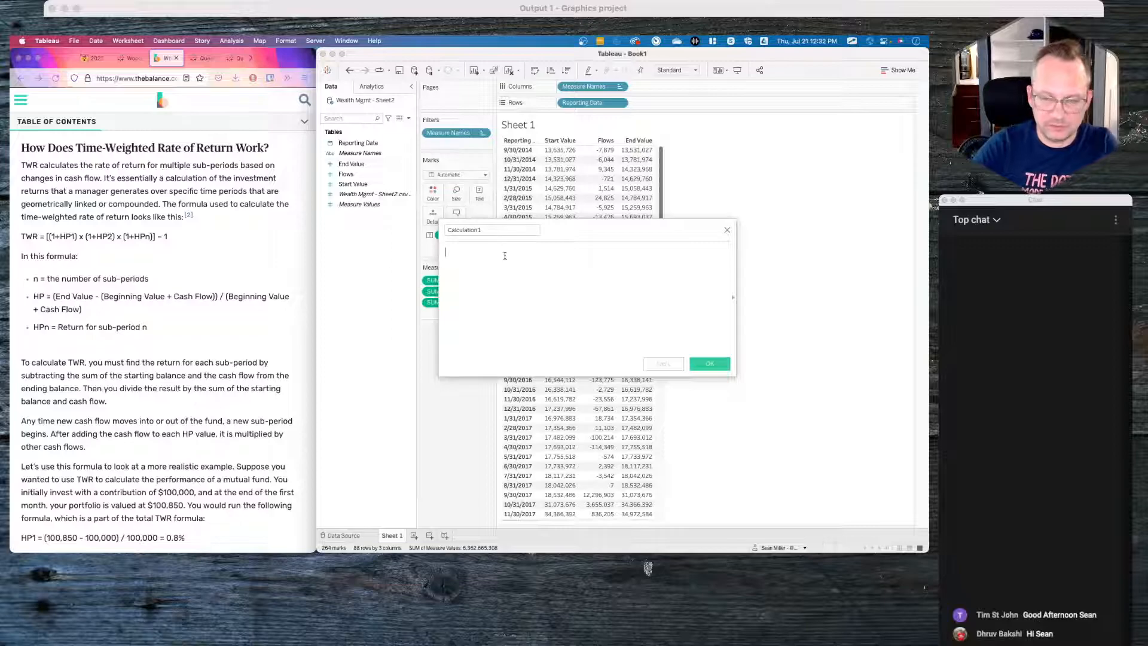
left_click(492, 230)
type("HP")
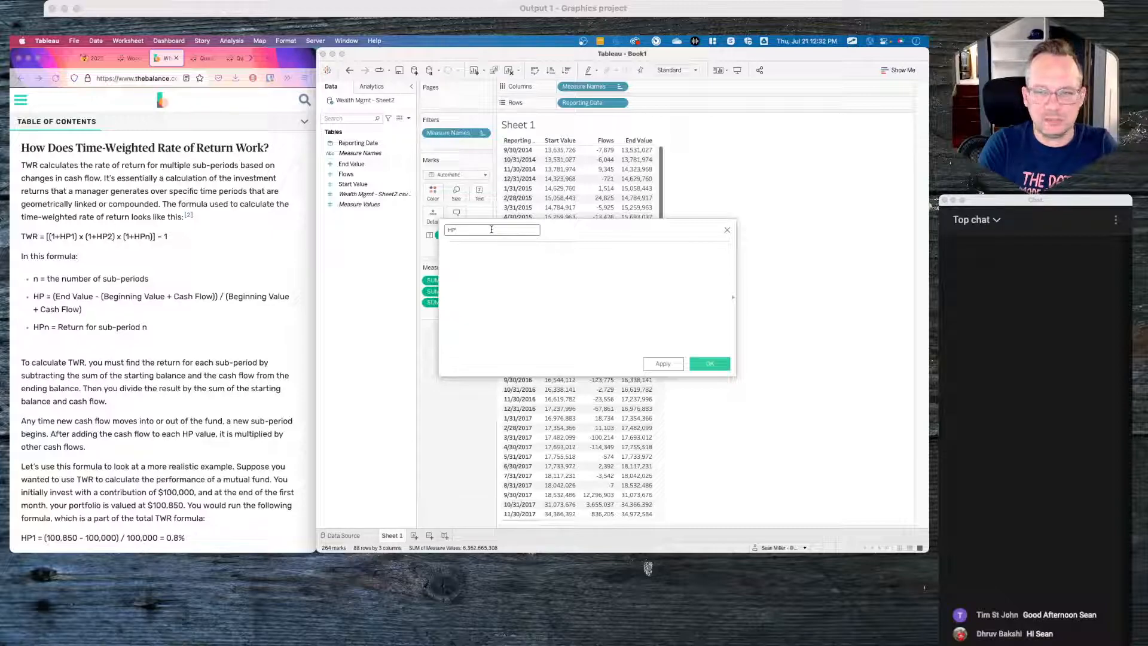
type("end")
key("Down")
key("Return")
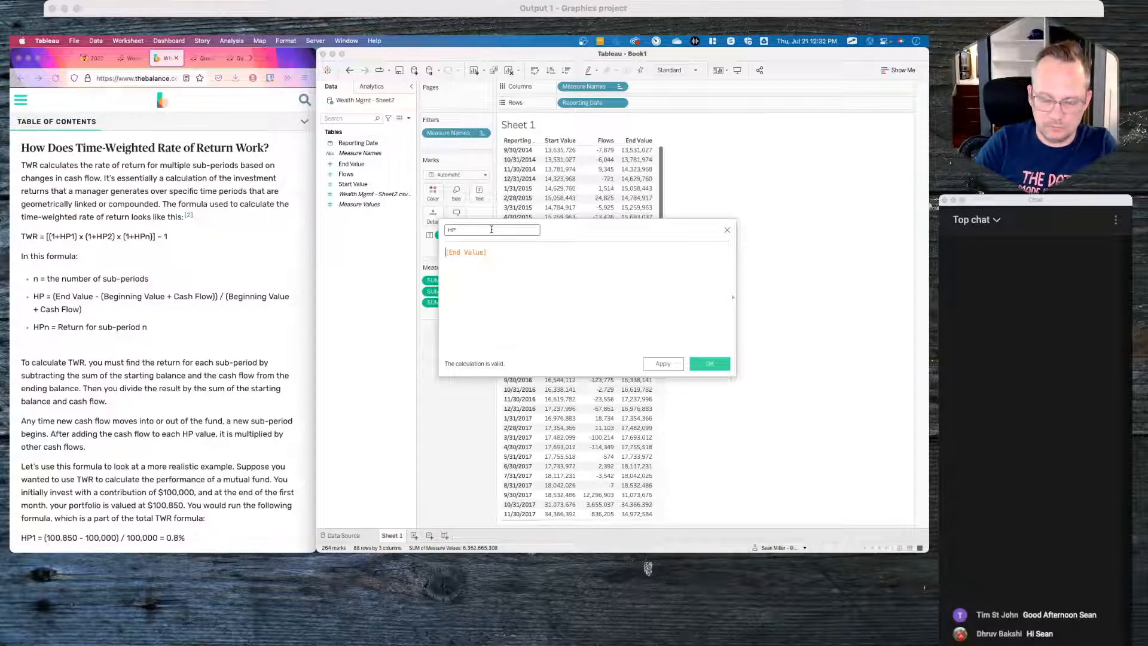
Step: Complete the HP numerator as ([End Value] - ([Start Value]+[Flows])) and add the division sign
type("(")
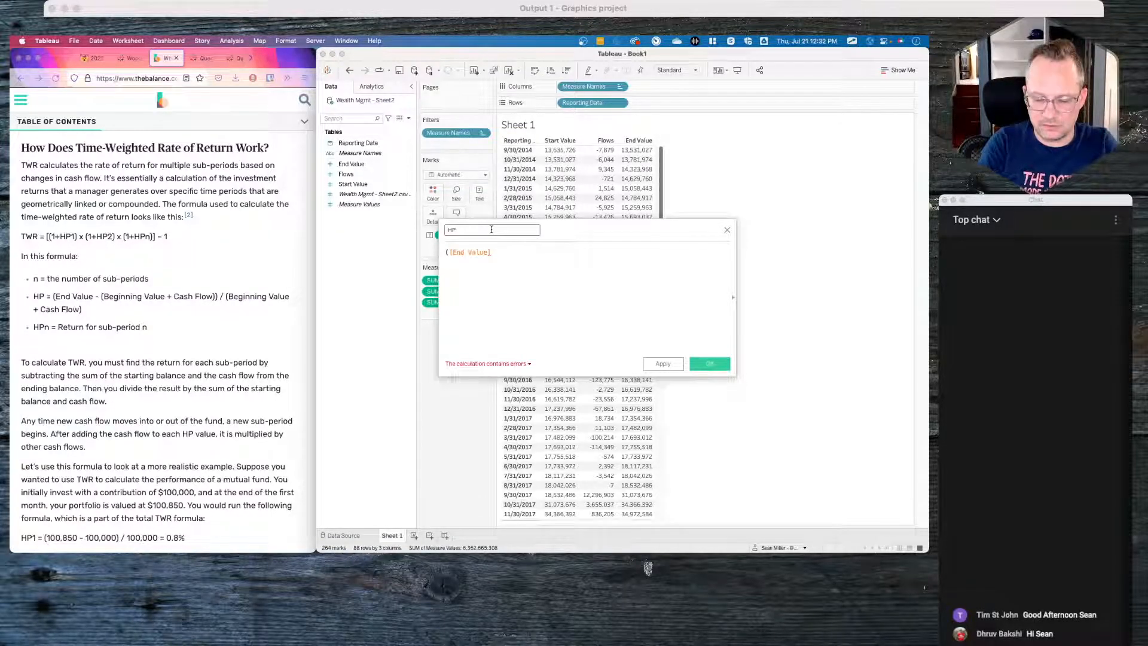
type(" -")
key("Return")
type("(st")
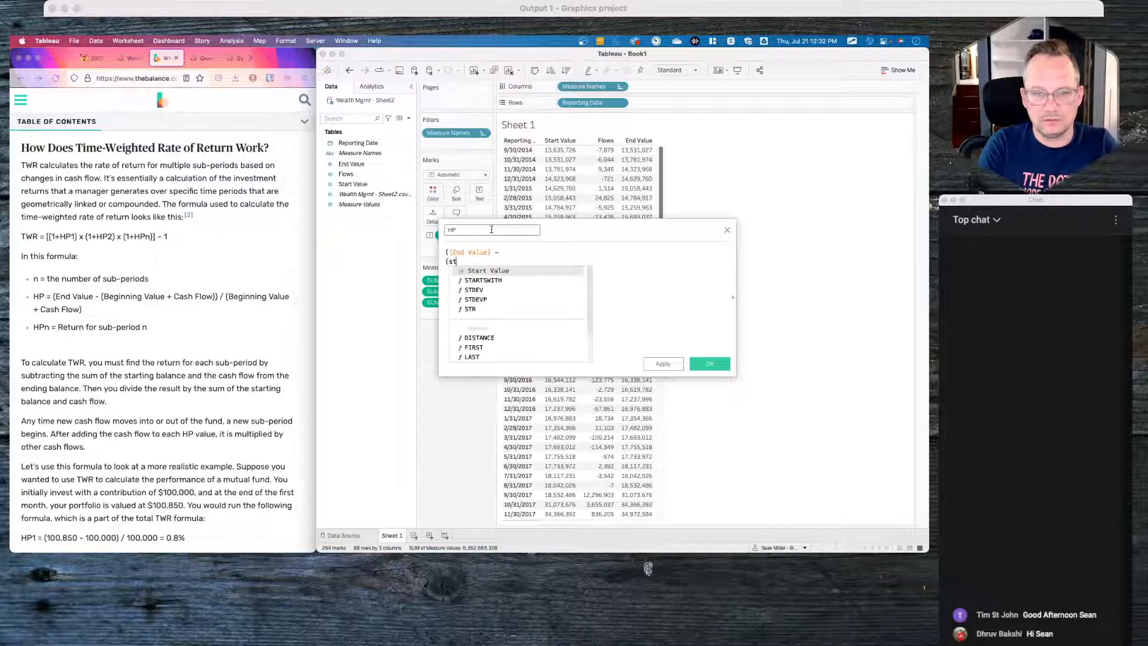
key("Return")
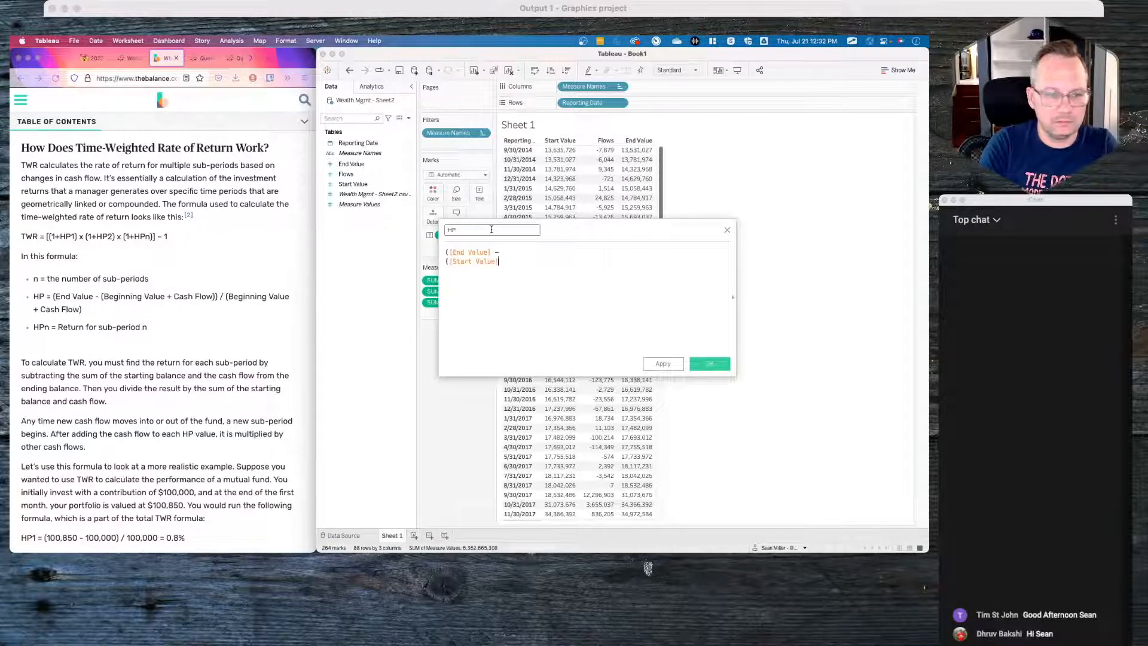
type("+")
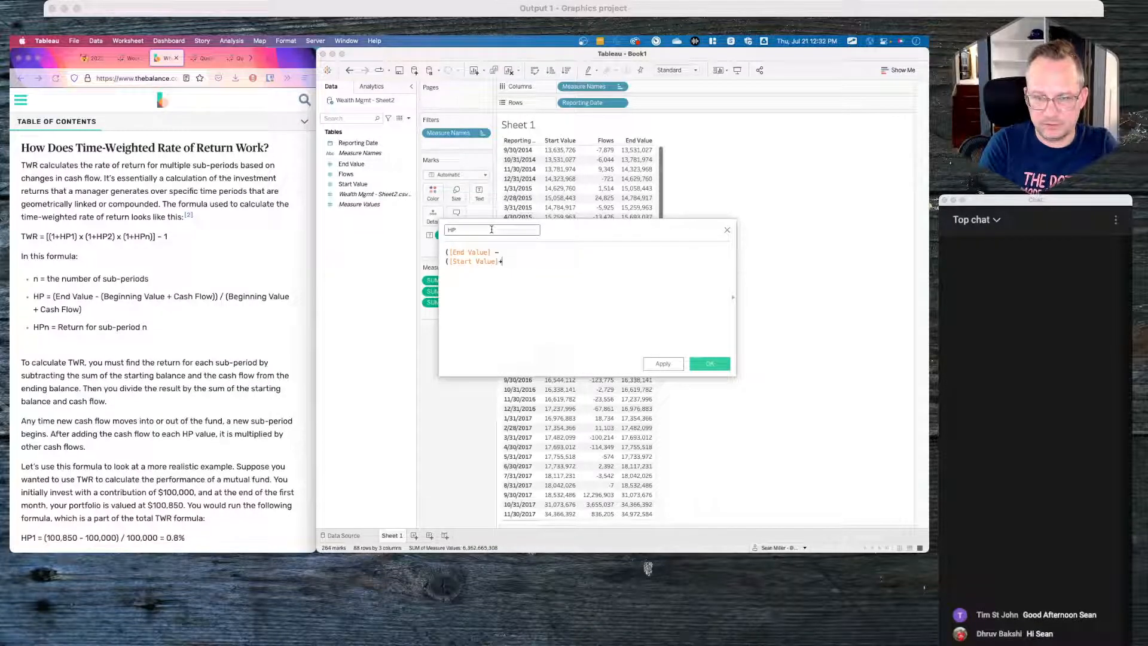
type("flow")
key("Return")
type(")")
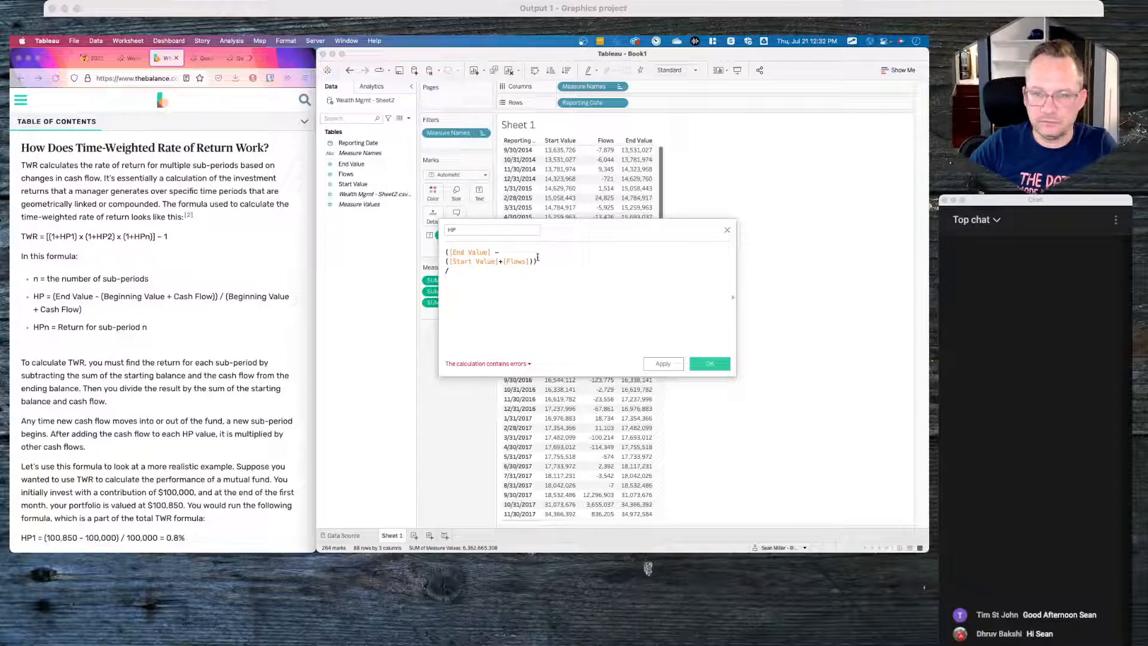
Step: Reuse ([Start Value]+[Flows]) as the denominator of the HP formula and save the calculation
left_click_drag(536, 261, 444, 261)
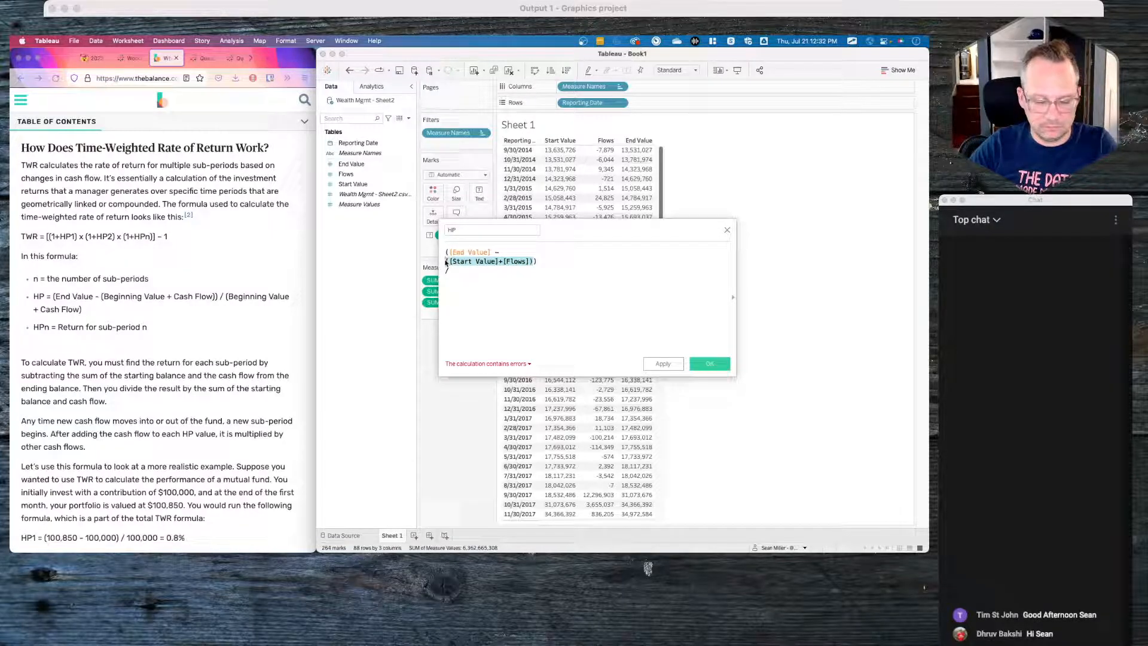
left_click(462, 296)
key("Return")
type("([Start Value]+[Flows])")
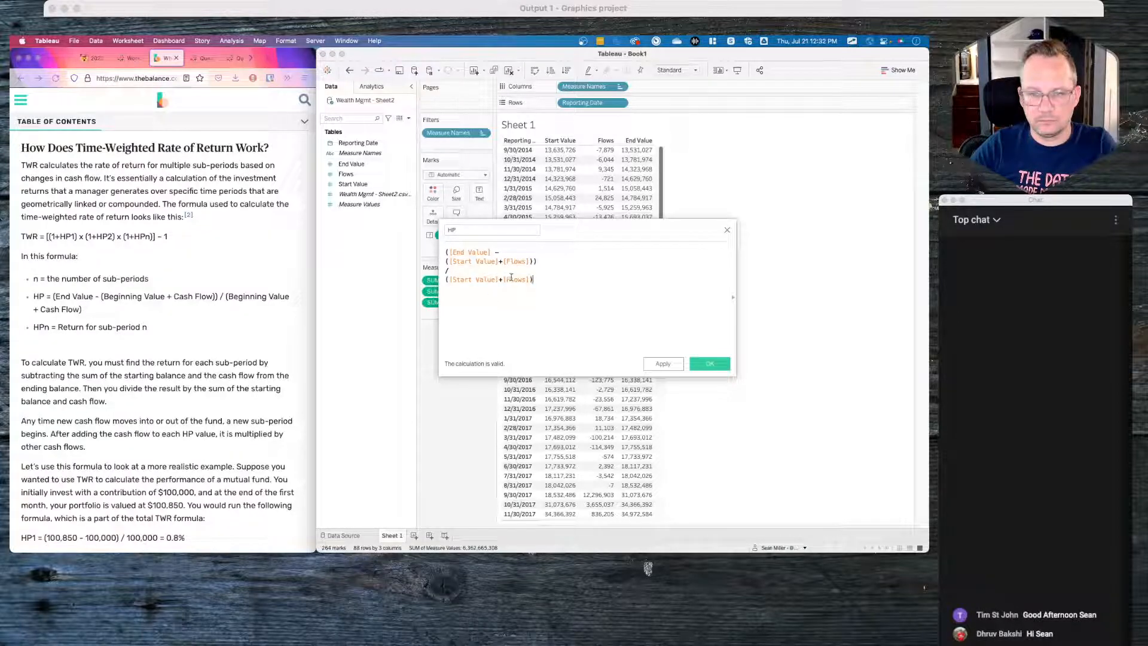
left_click(708, 363)
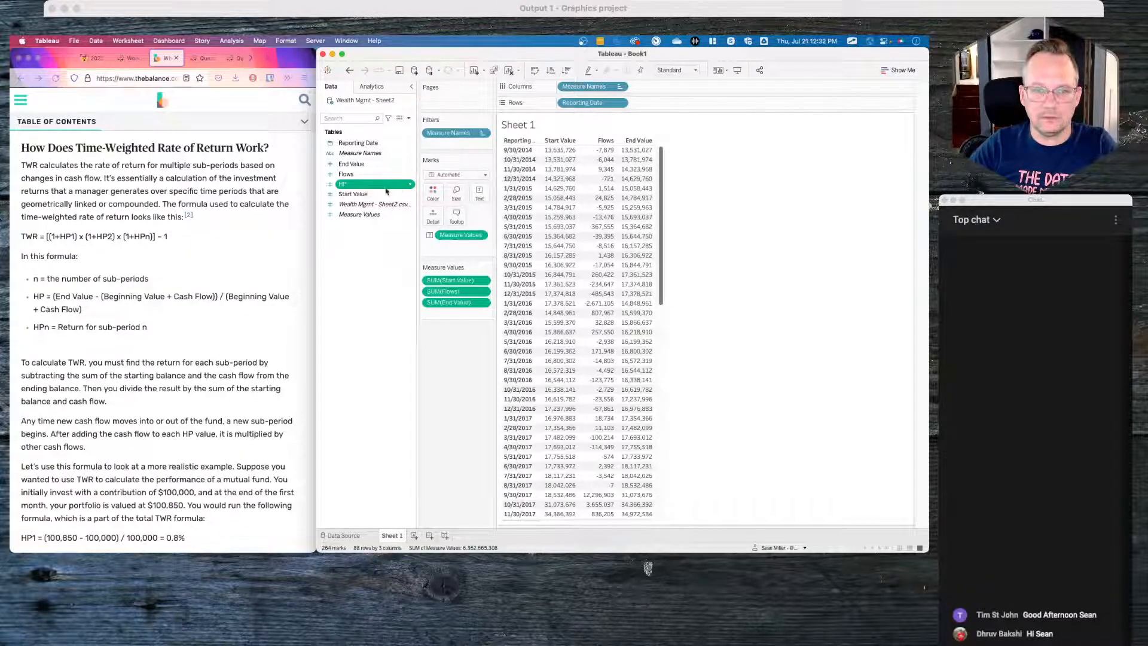
Step: Add HP to Measure Values after SUM(End Value), format it as Percentage, and check the HP column in the table
left_click_drag(374, 188, 462, 317)
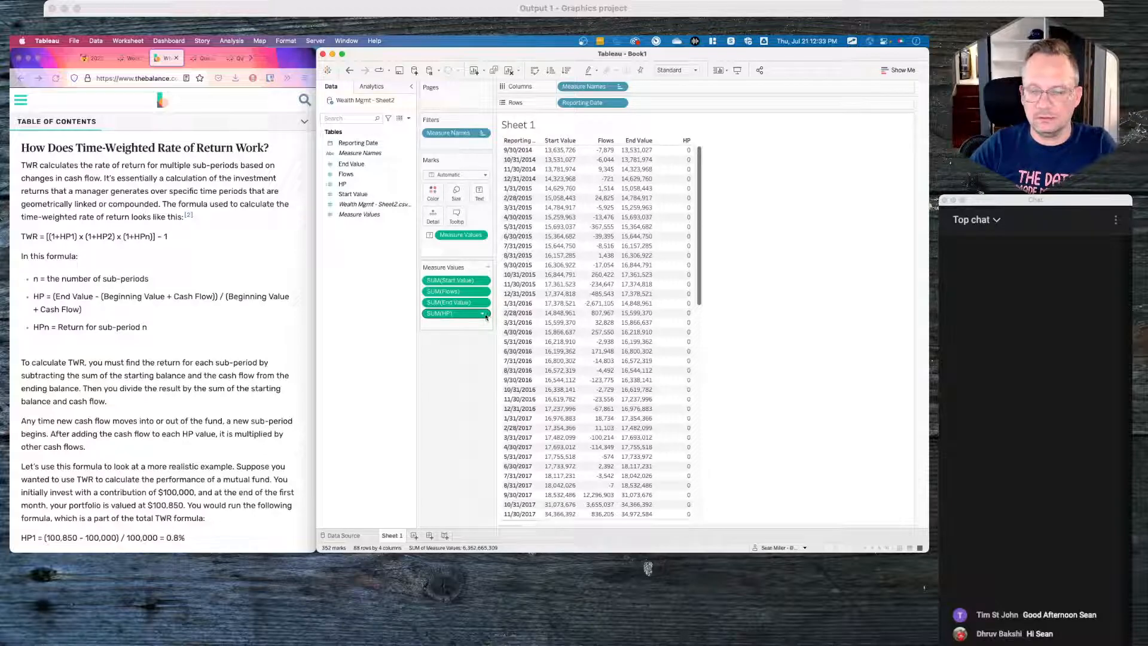
left_click(483, 314)
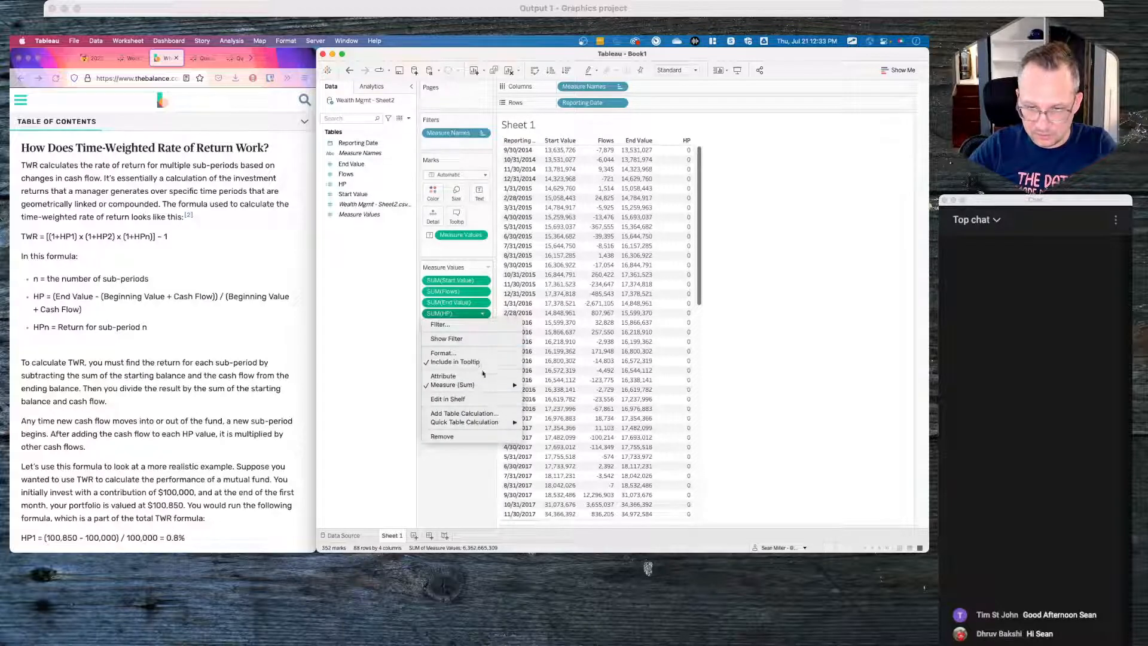
left_click(443, 353)
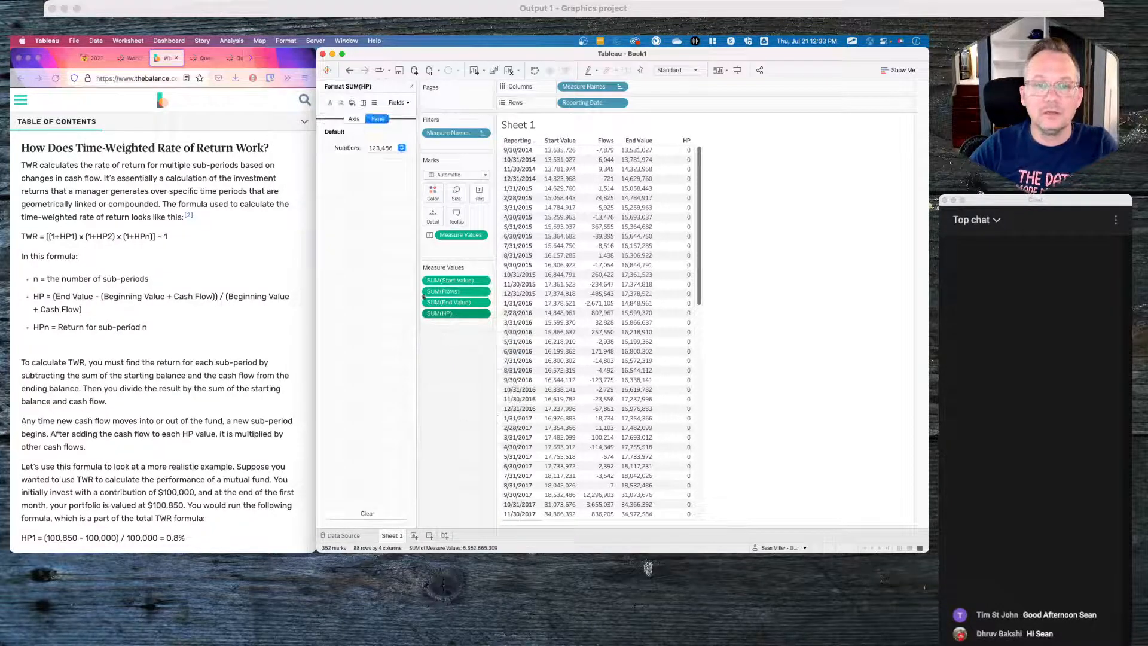
left_click(375, 149)
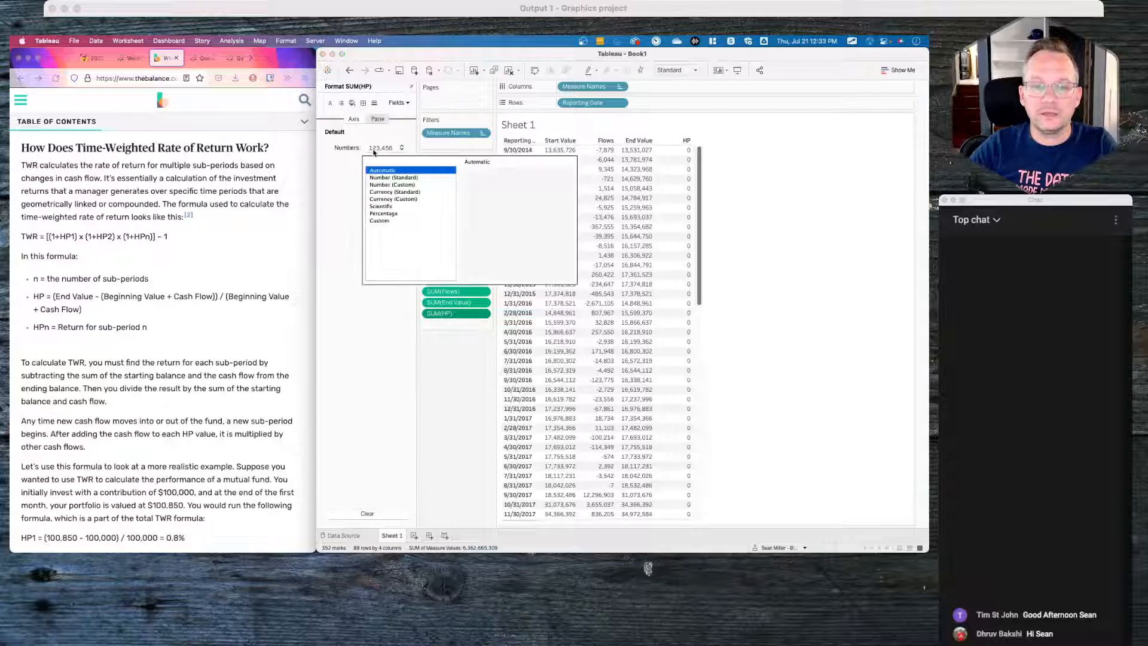
left_click(393, 215)
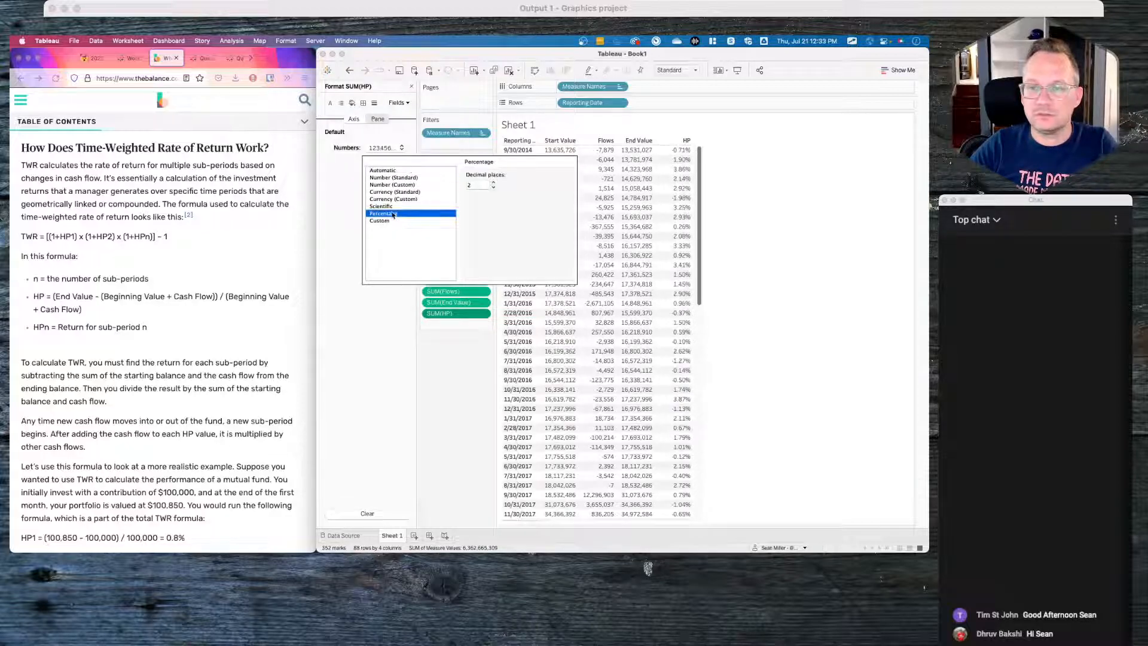
left_click(382, 369)
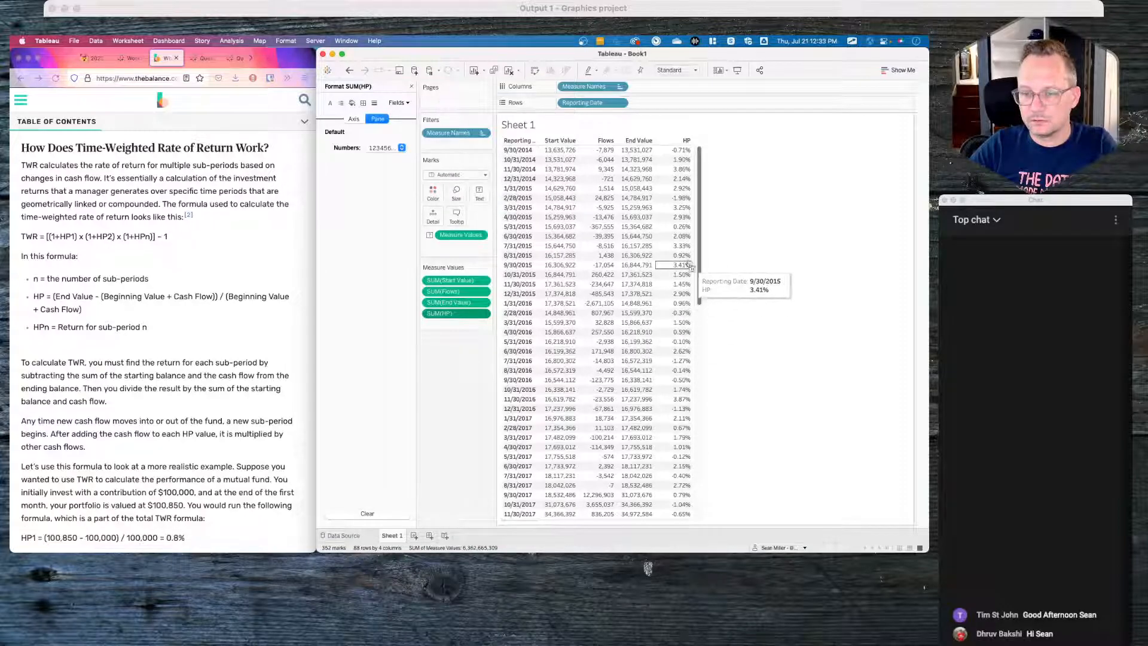
left_click_drag(698, 235, 700, 200)
left_click(440, 369)
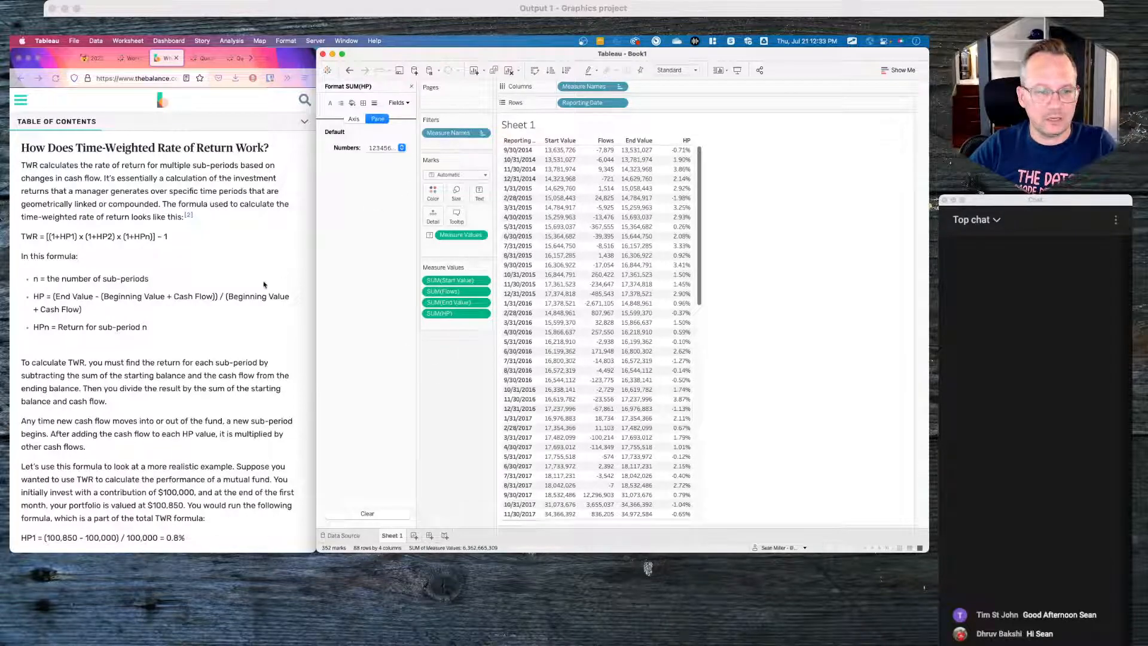
Step: Examine the article's TWR formula and its definition of the sub-period return HP
left_click(202, 294)
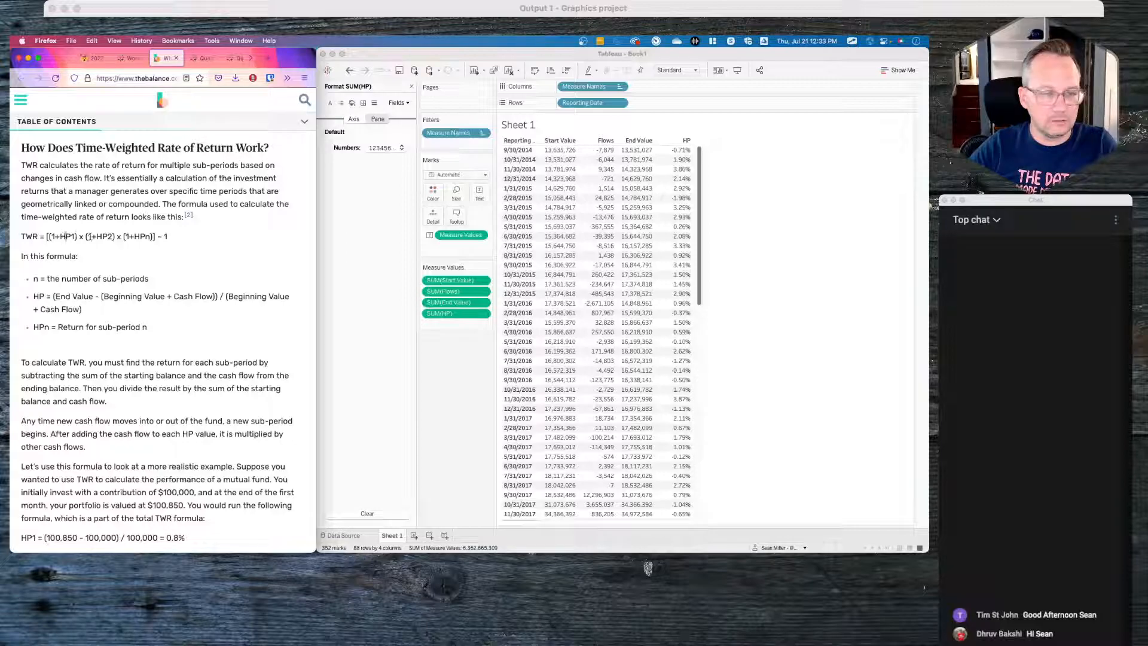
left_click(364, 281)
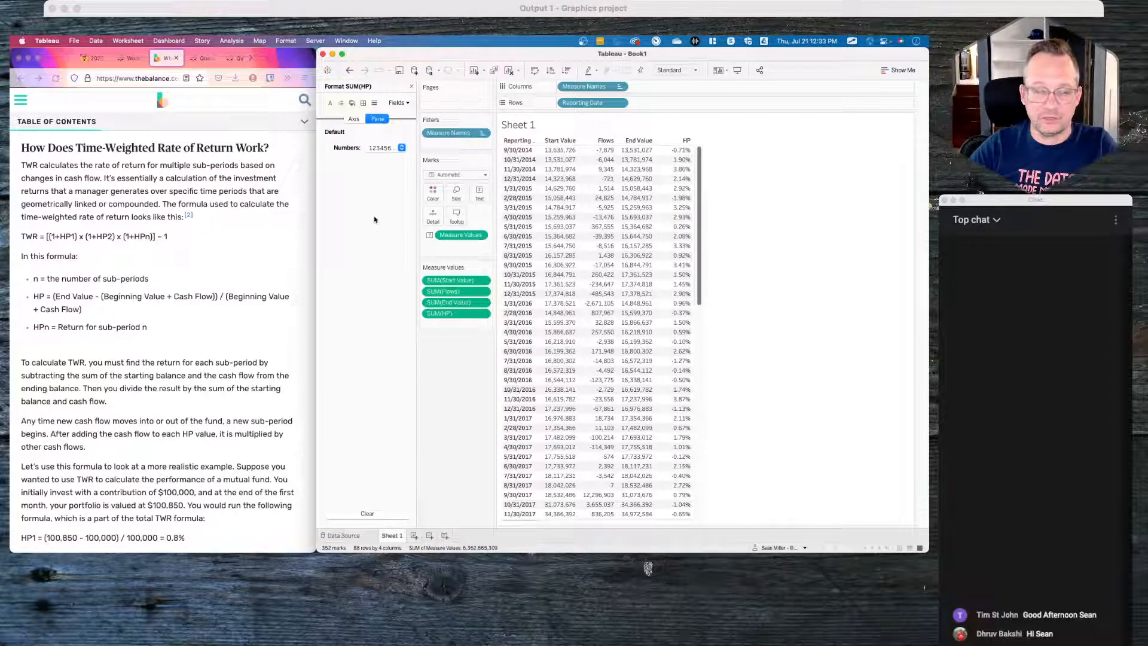
left_click(71, 303)
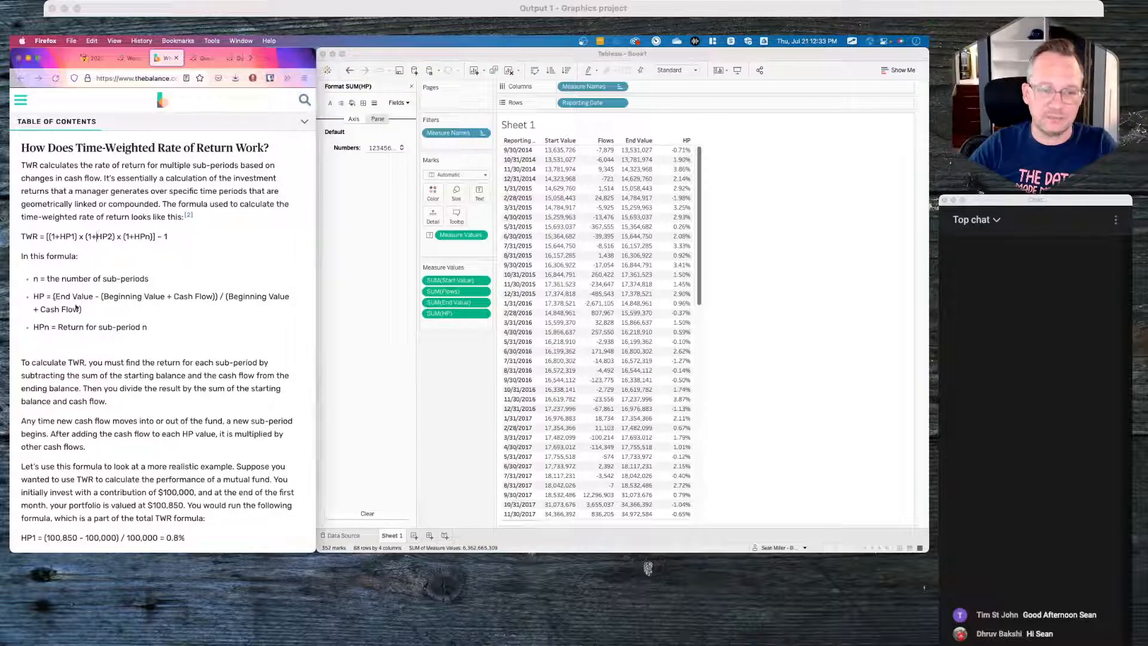
left_click_drag(82, 309, 53, 296)
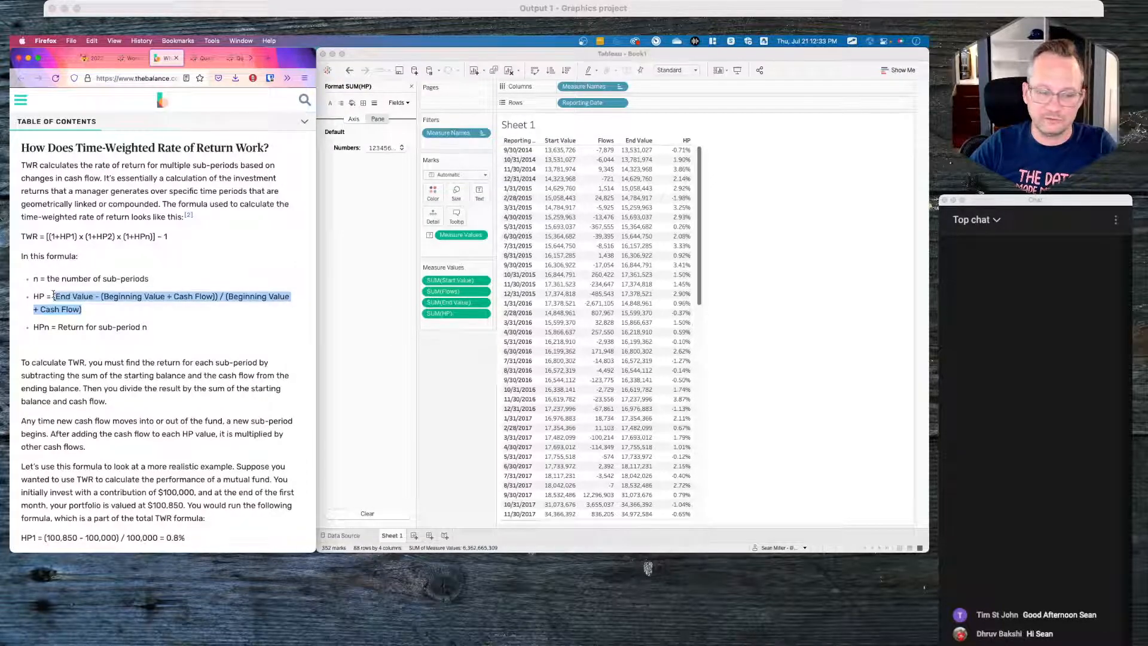
left_click(355, 226)
Step: Close the SUM(HP) formatting options and start a new calculated field
left_click(412, 86)
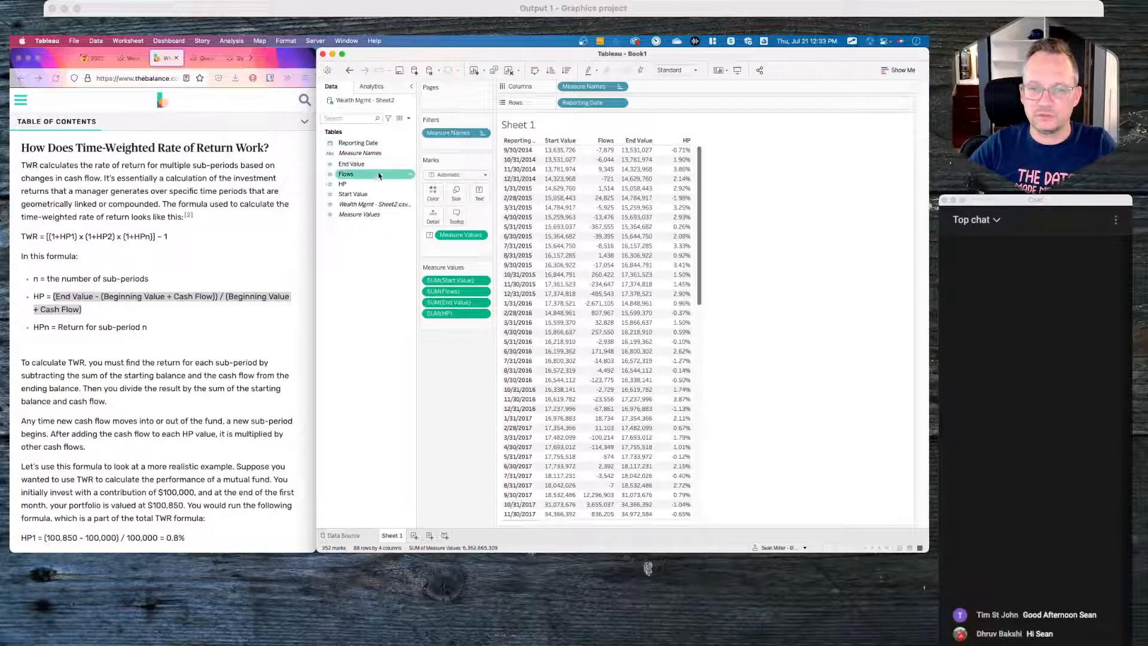
right_click(368, 291)
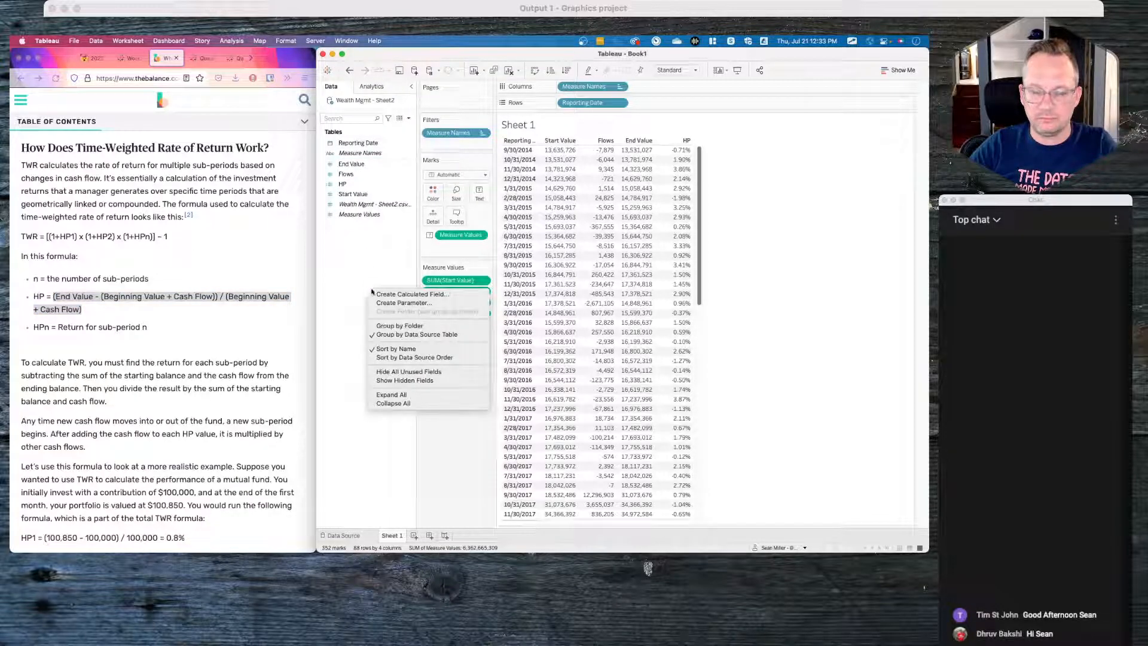
left_click(382, 295)
left_click(453, 276)
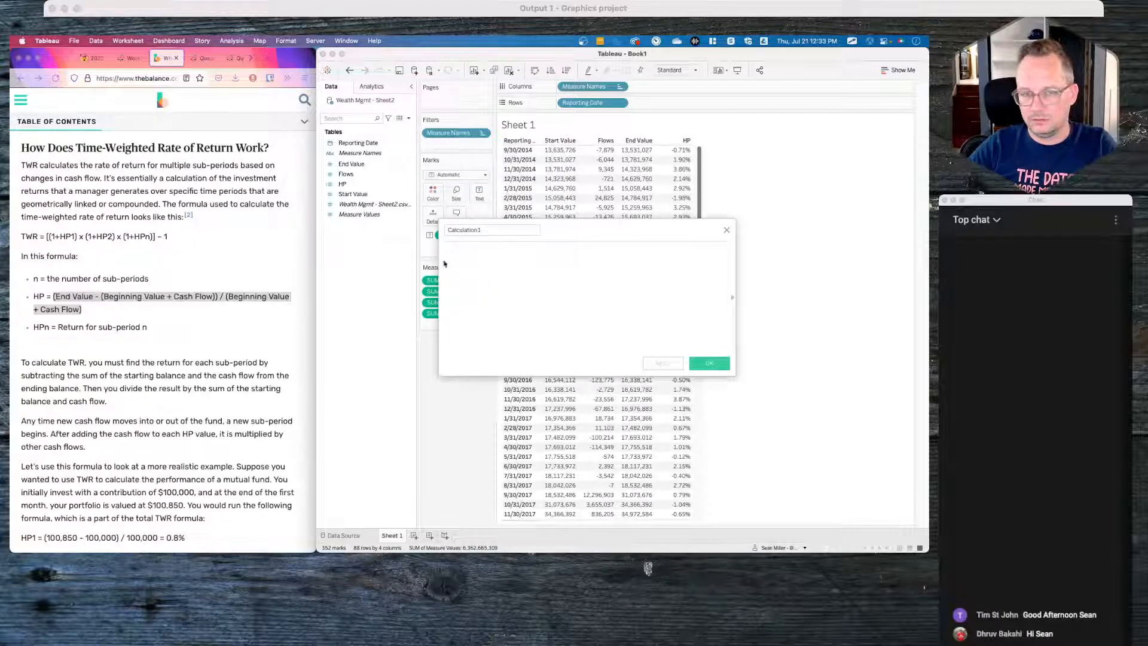
Step: Switch to the TWRR workbook, open its TWRR calculation for editing, and copy the entire formula
key("super+Tab")
key("super+Tab")
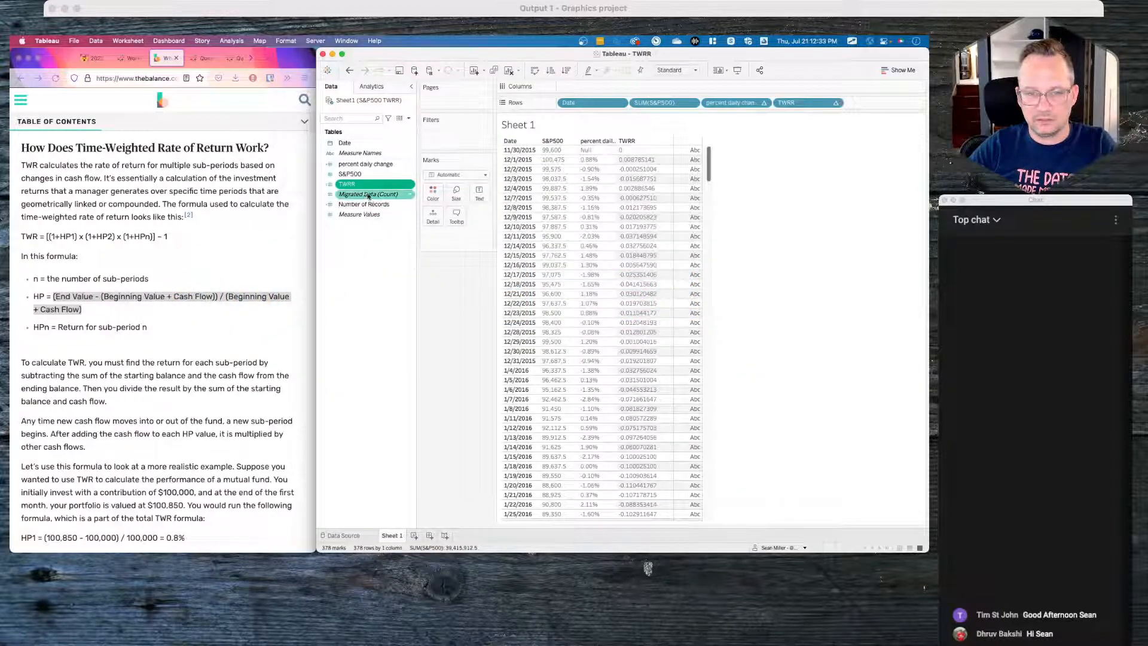
right_click(365, 185)
left_click(383, 230)
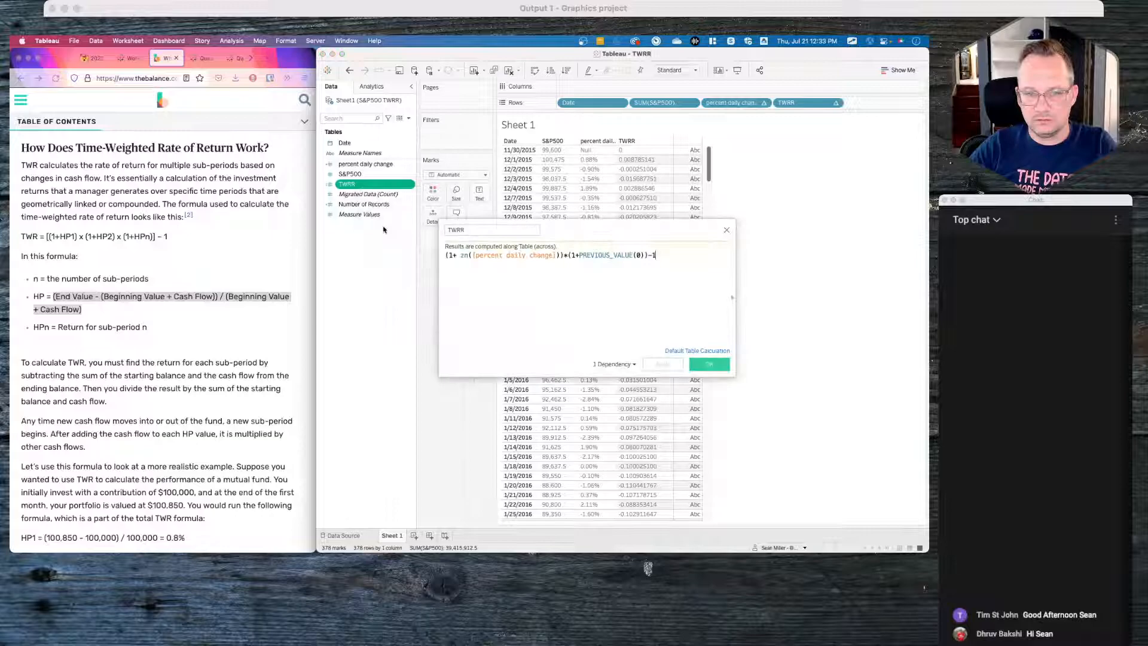
left_click_drag(657, 256, 444, 256)
key("super+c")
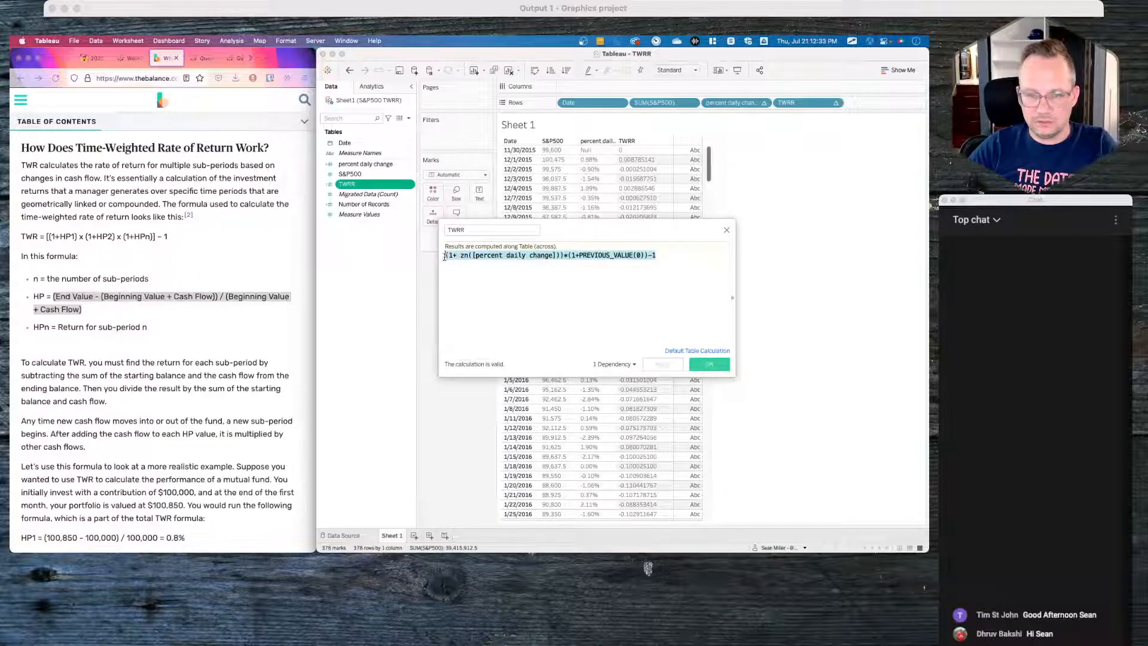
Step: Back in Book1, paste the TWRR formula into the new calculation as a // comment and again below it as a working line
key("super+Tab")
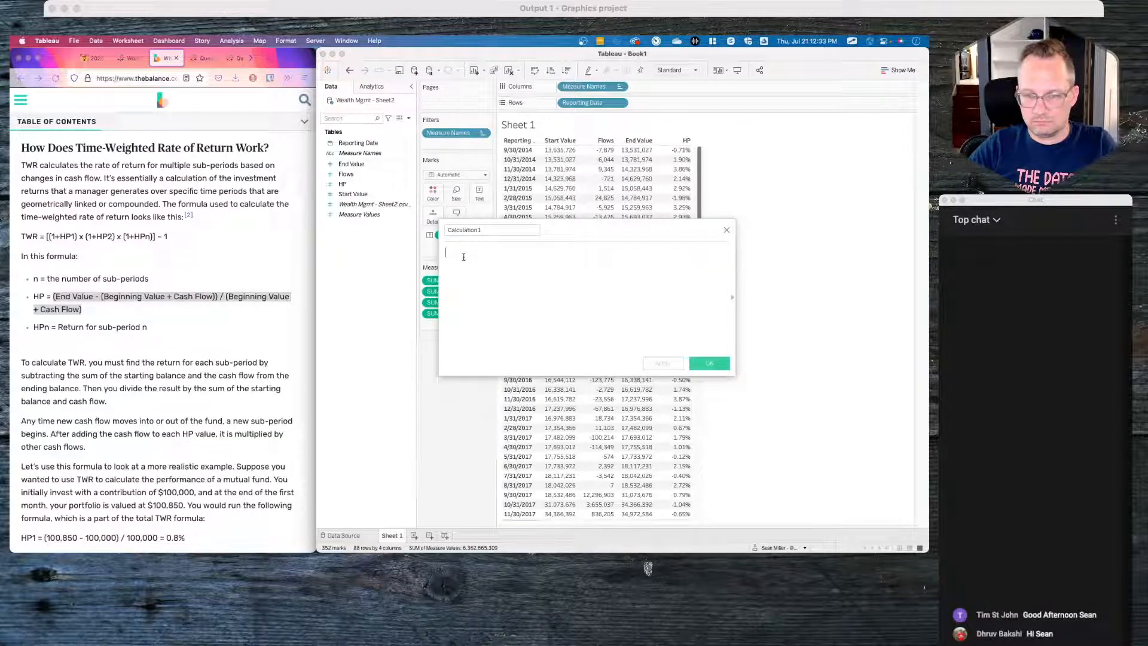
type("//")
key("super+v")
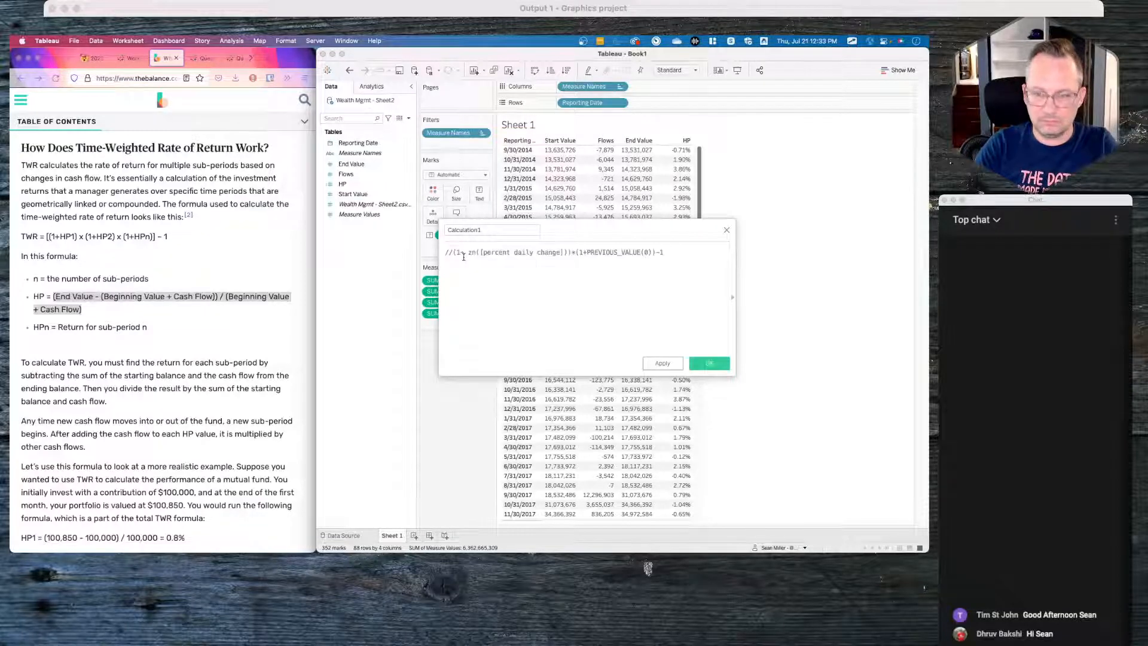
key("Return")
key("super+v")
Step: Replace [percent daily change] with [HP] in the uncommented line of the new calculation
left_click_drag(553, 270, 476, 270)
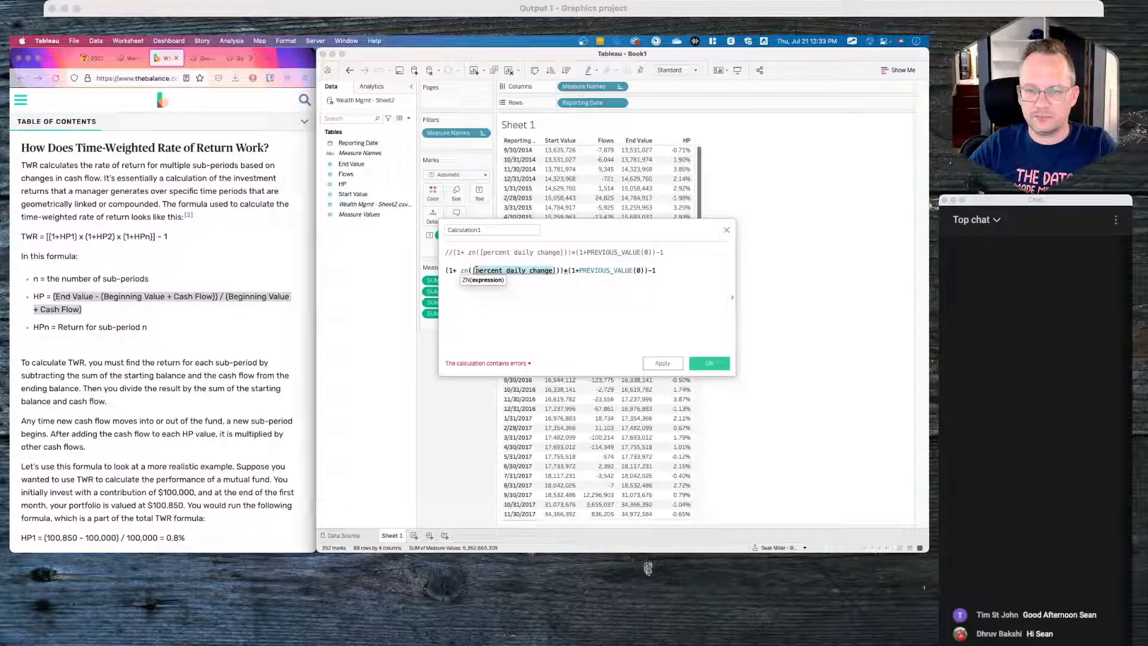
type("HP")
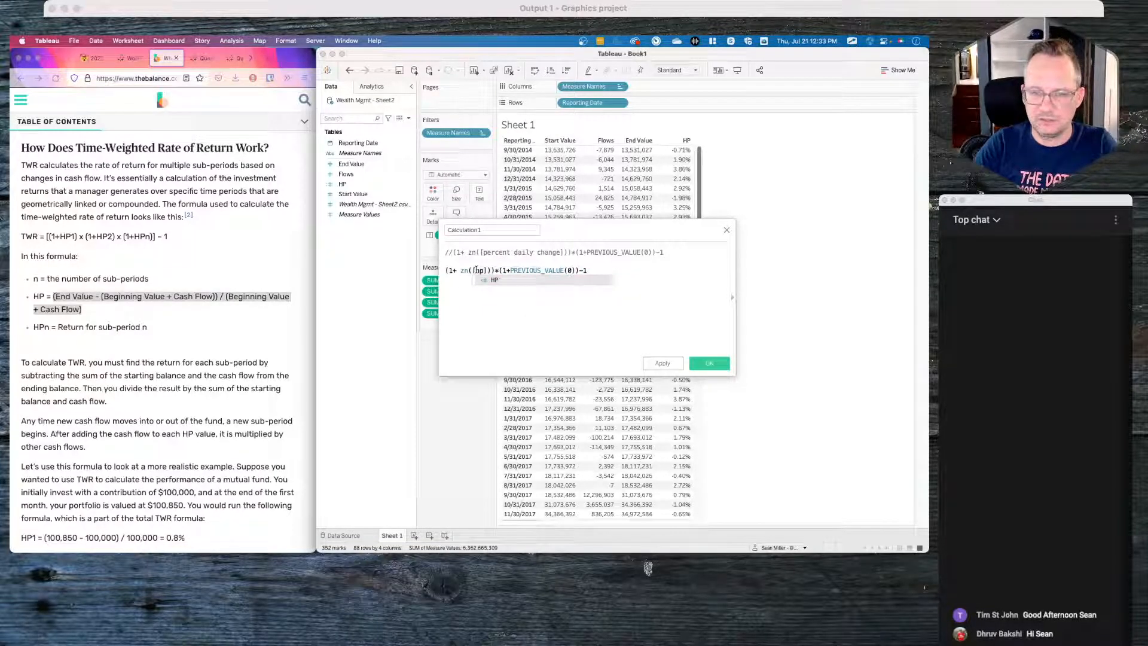
left_click(516, 295)
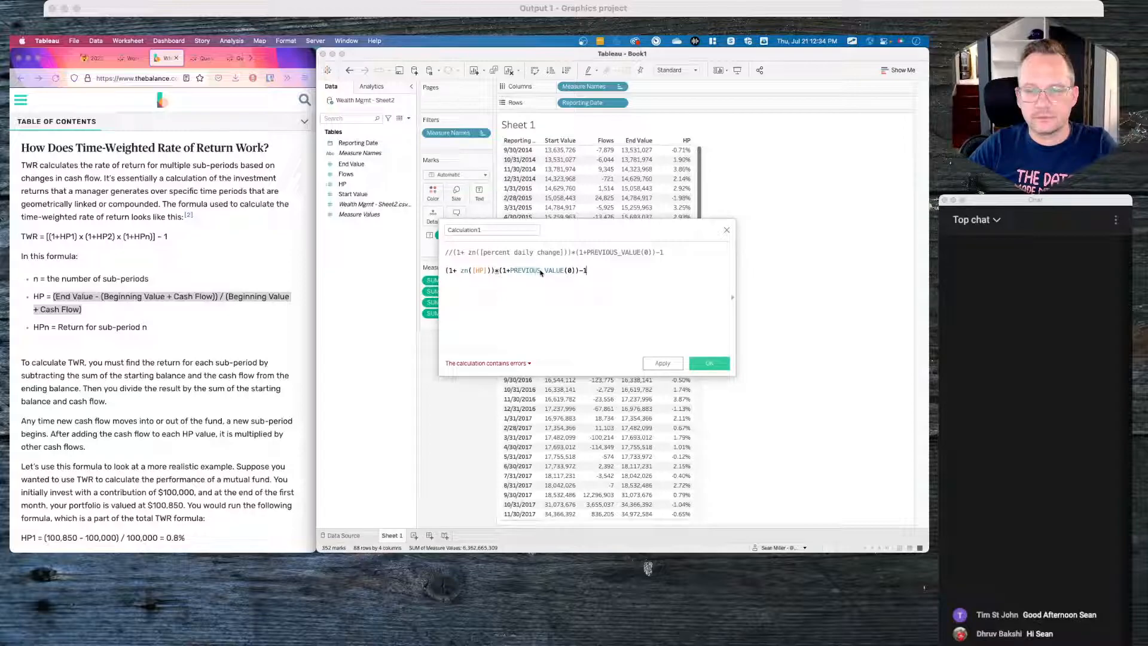
Step: Open the HP calculation to check whether its formula aggregates the fields, and close it without changes
left_click(476, 271)
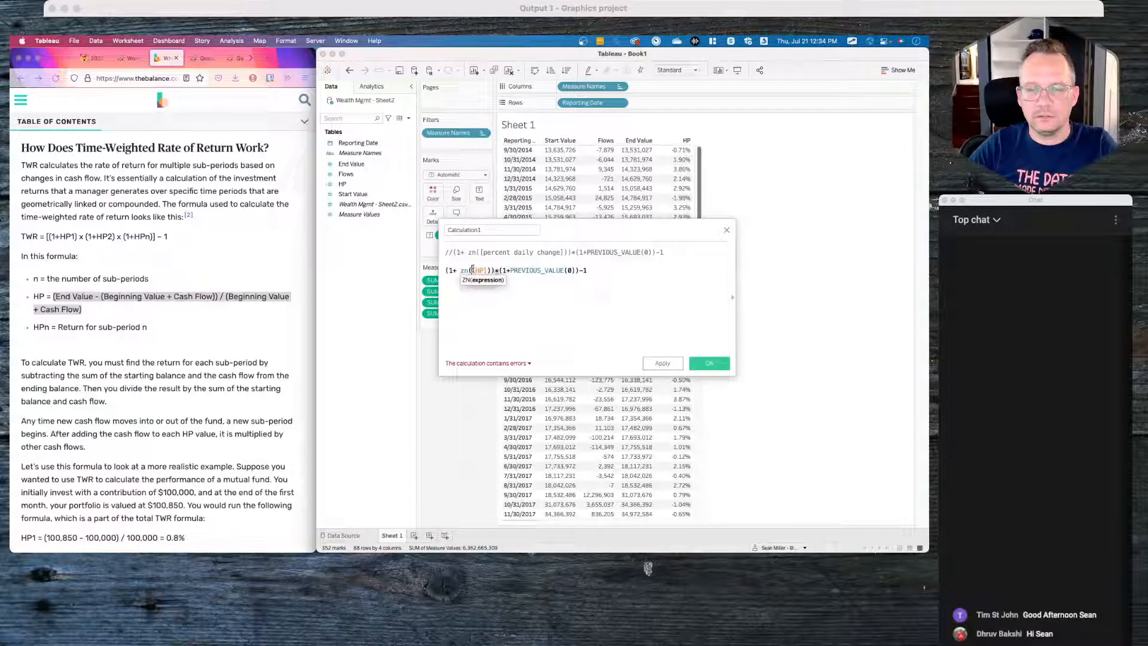
right_click(353, 184)
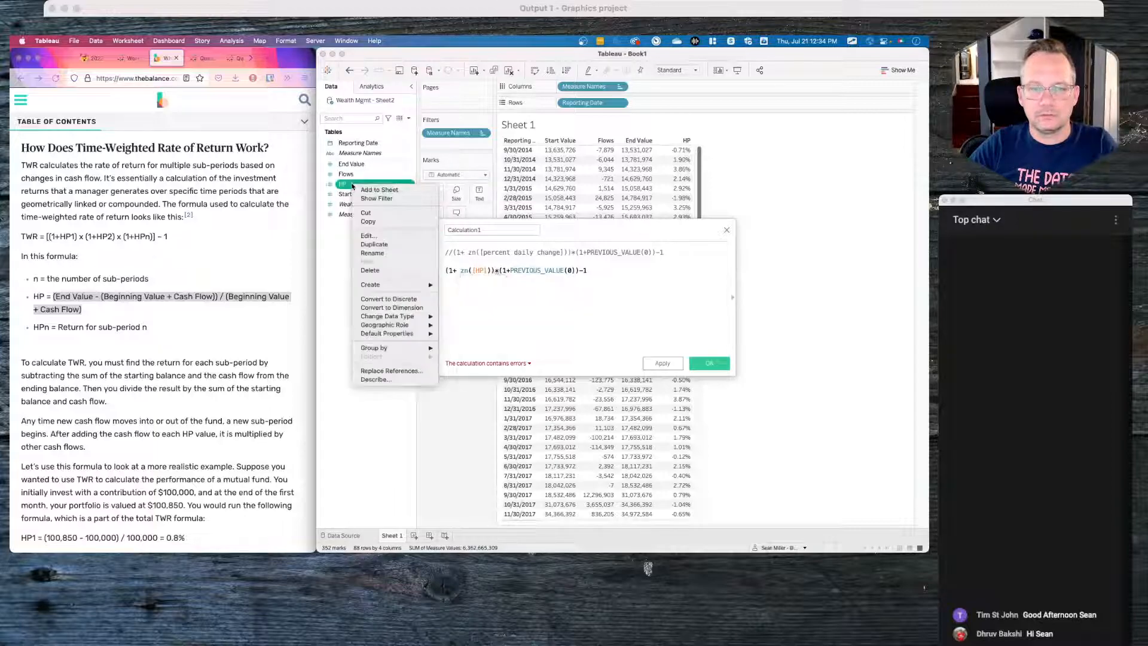
left_click(370, 237)
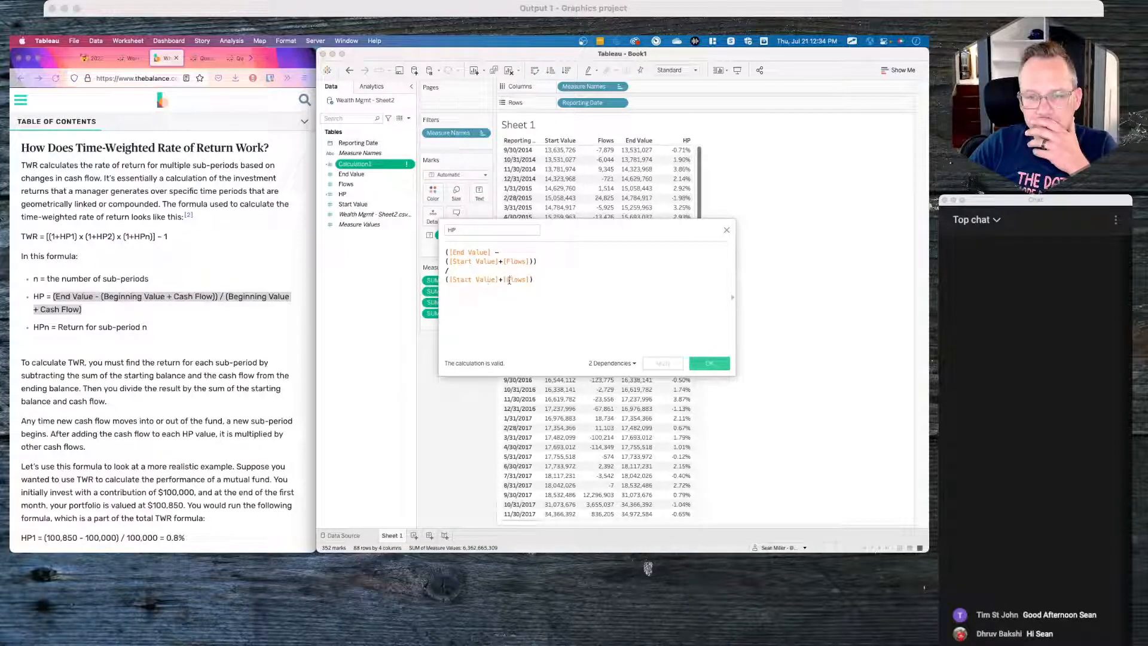
left_click(726, 231)
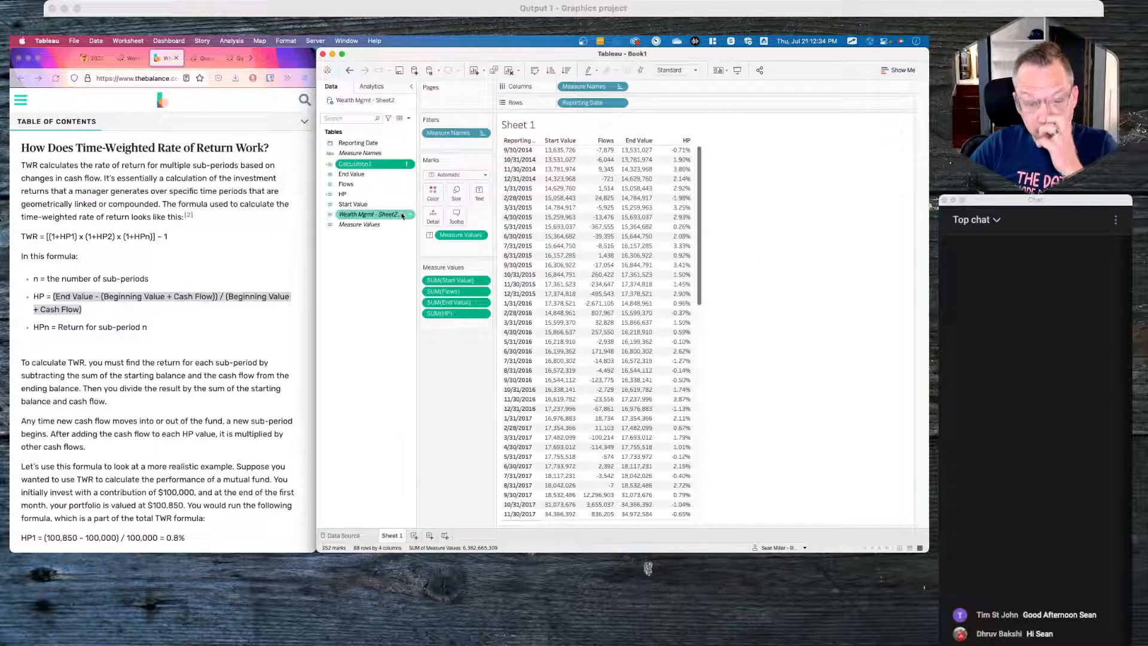
Step: Reopen Calculation1, move its editor clear of the Measure Values, wrap [HP] in attr() inside the zn function, and save the calculation
right_click(380, 165)
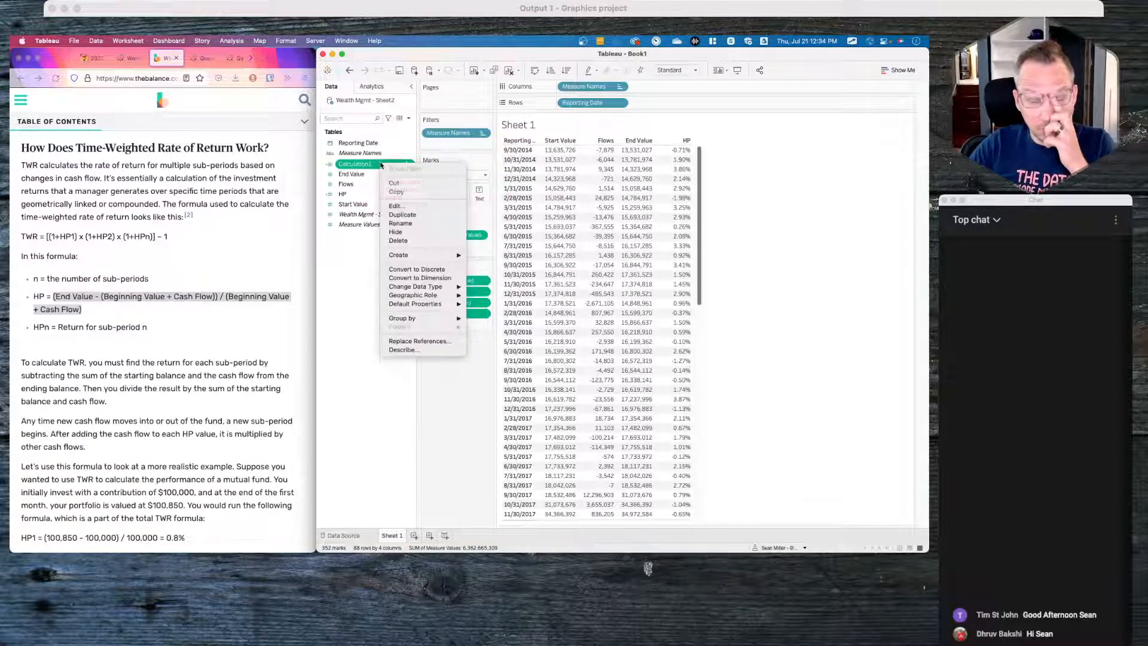
left_click(396, 206)
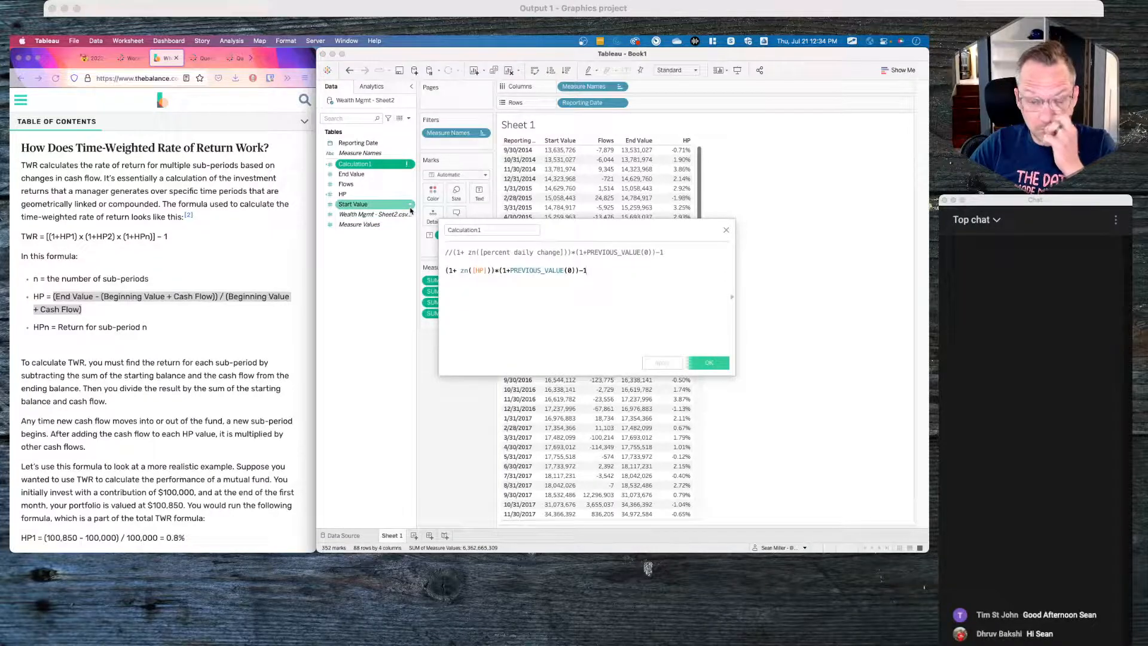
left_click_drag(607, 240, 691, 250)
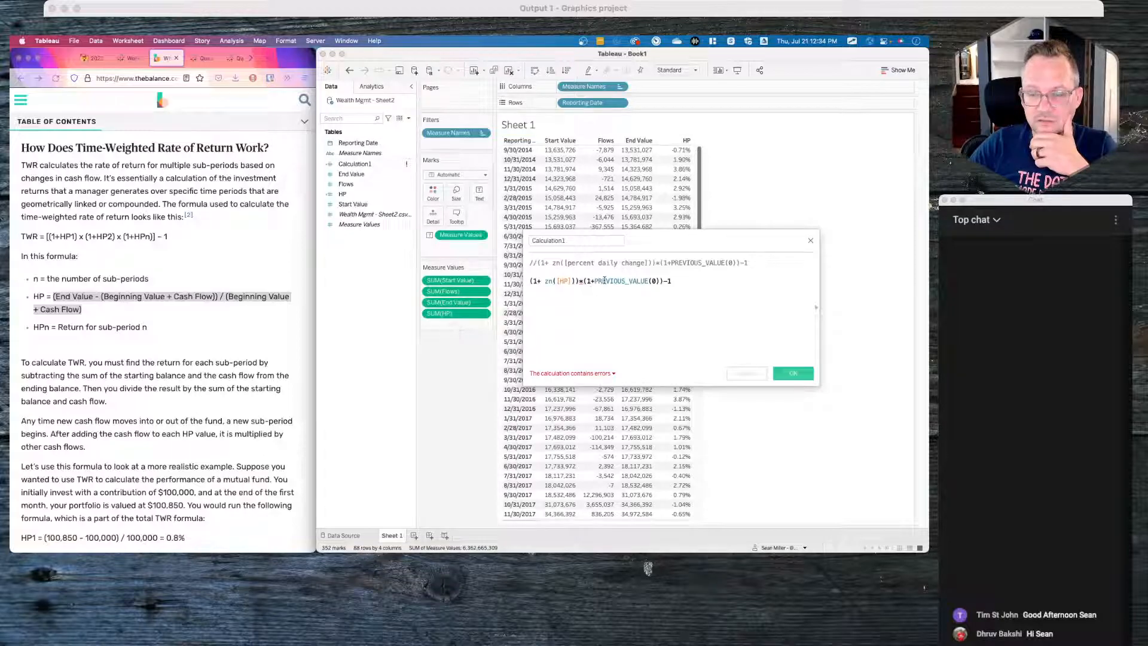
left_click(557, 280)
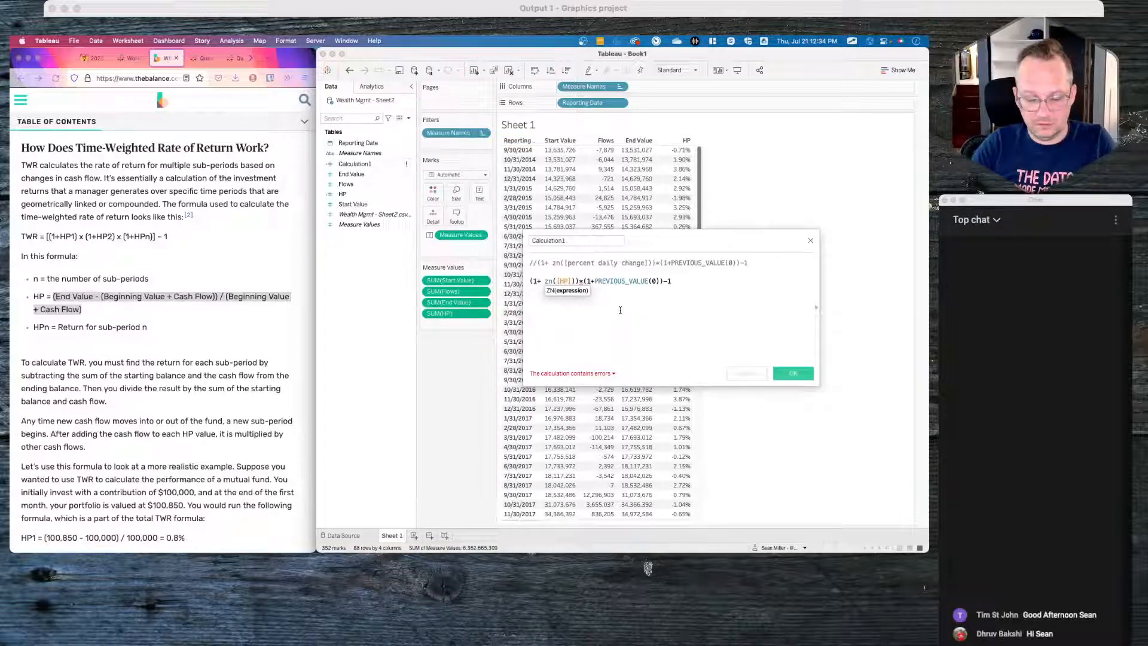
type("attr(")
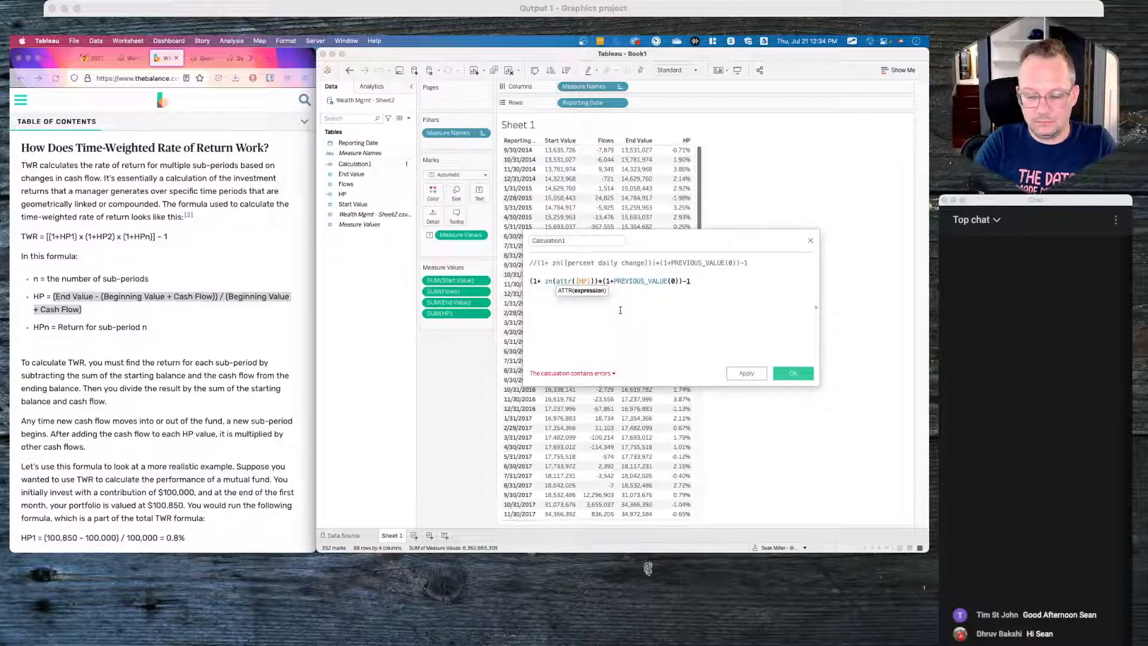
type(")")
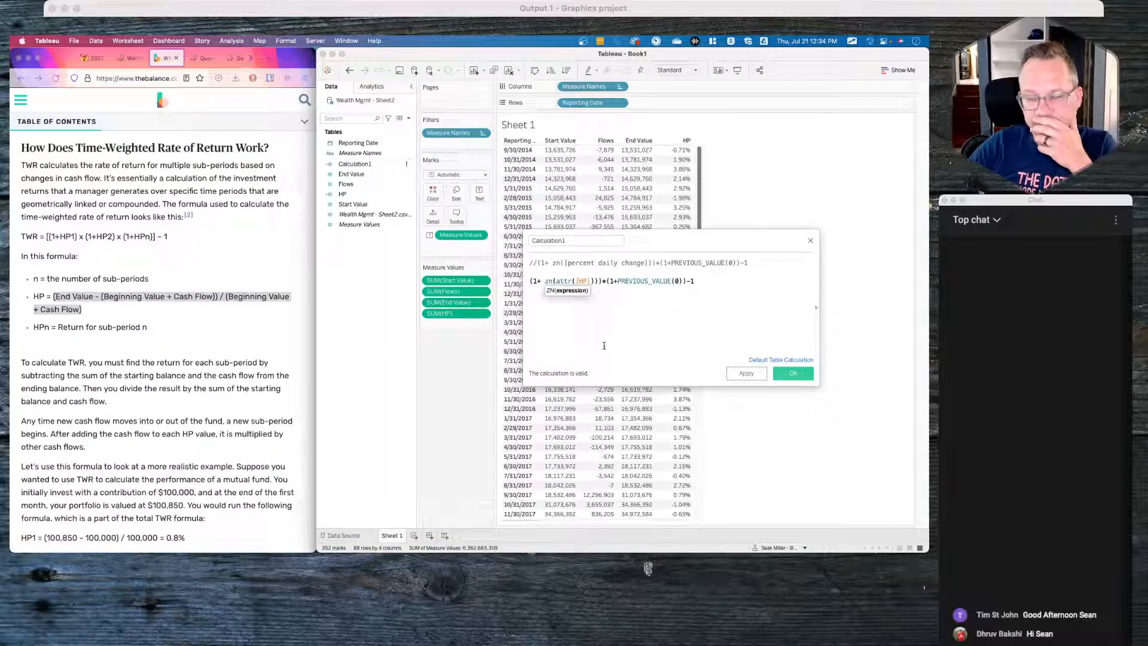
left_click(604, 346)
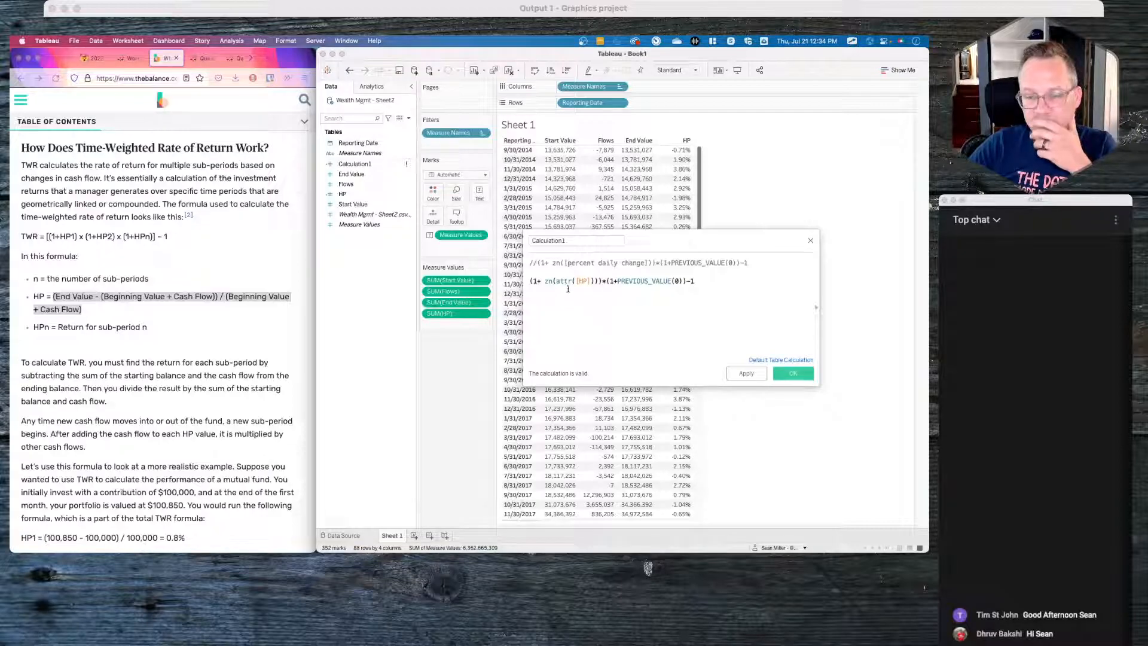
left_click(789, 373)
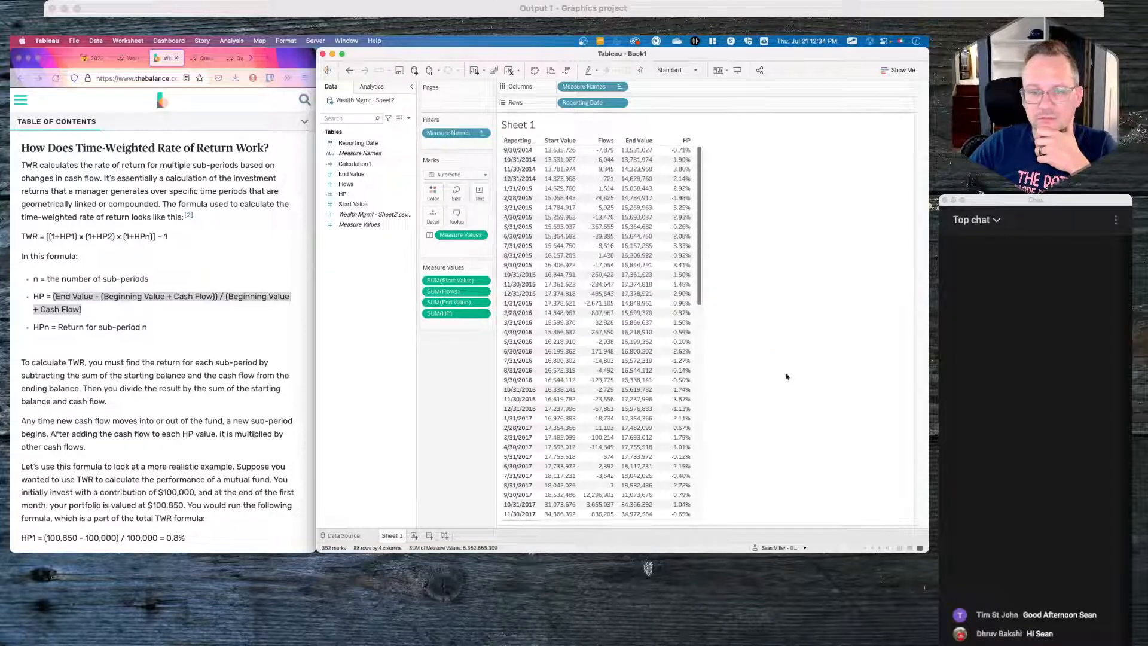
Step: Add Calculation1 to the Measure Values of the Sheet 1 table and format its numbers as Percentage
left_click_drag(367, 166, 457, 326)
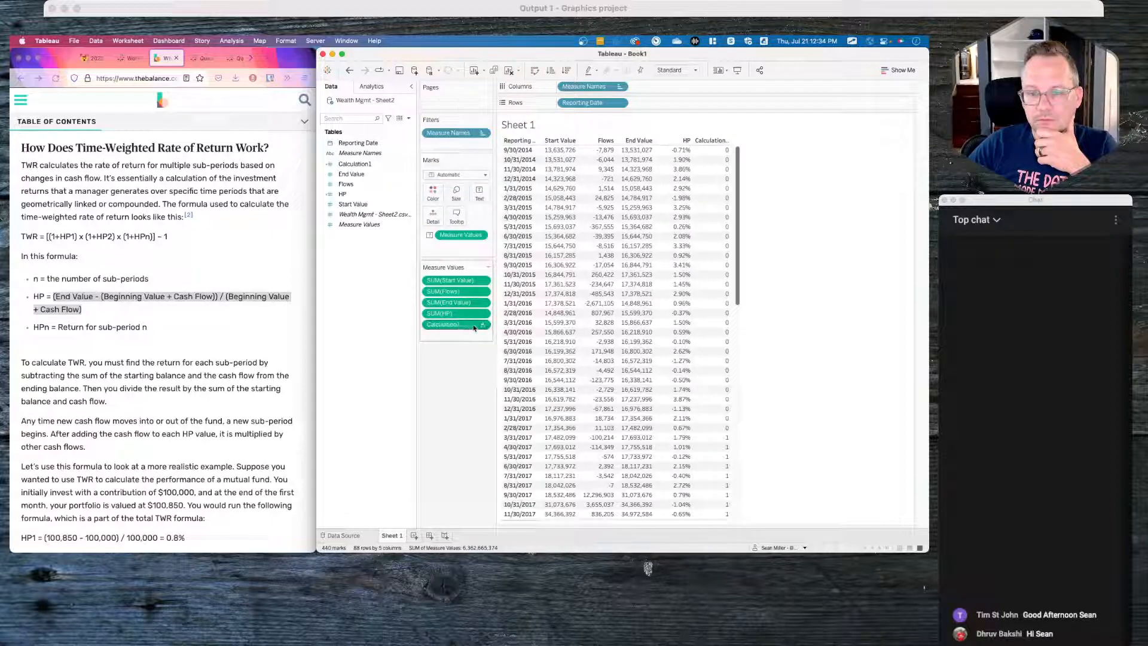
left_click(483, 324)
left_click(444, 364)
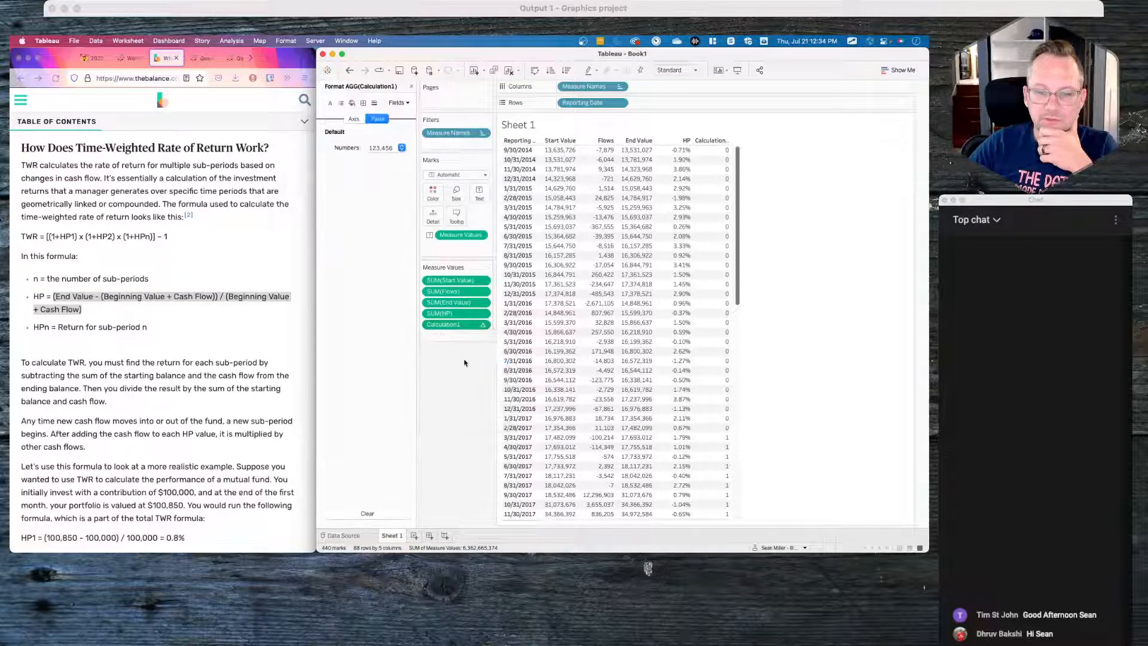
left_click(382, 147)
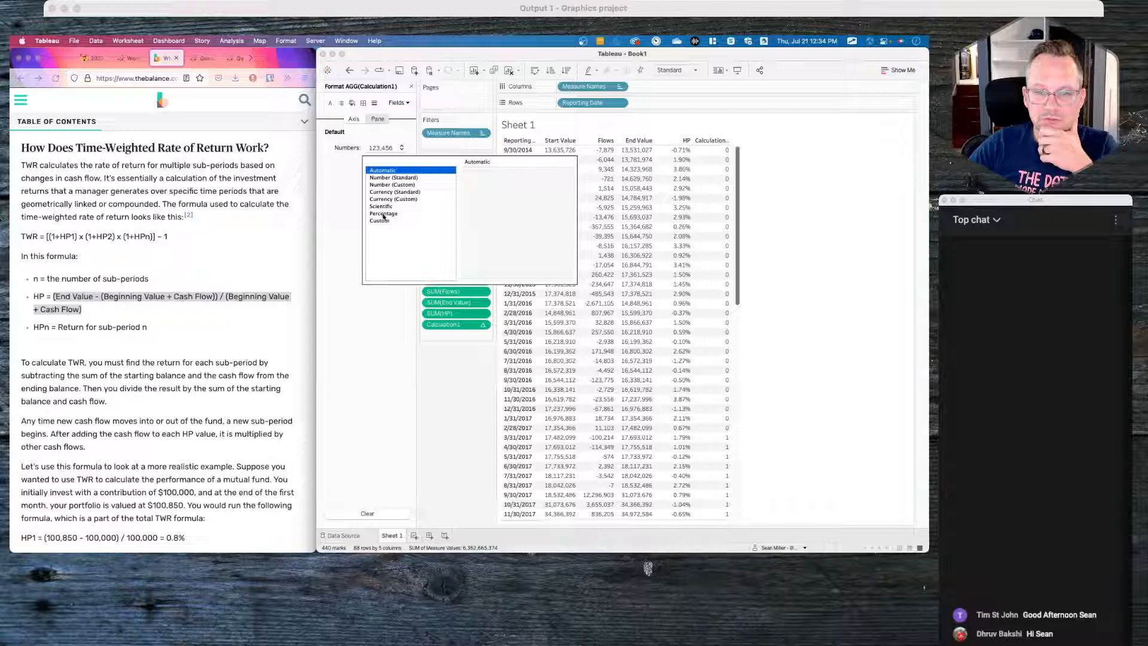
left_click(389, 214)
Step: Compare the table's final Calculation1 value for 12/31/2021 with the return shown on the Week 29 challenge page
left_click_drag(739, 199, 734, 457)
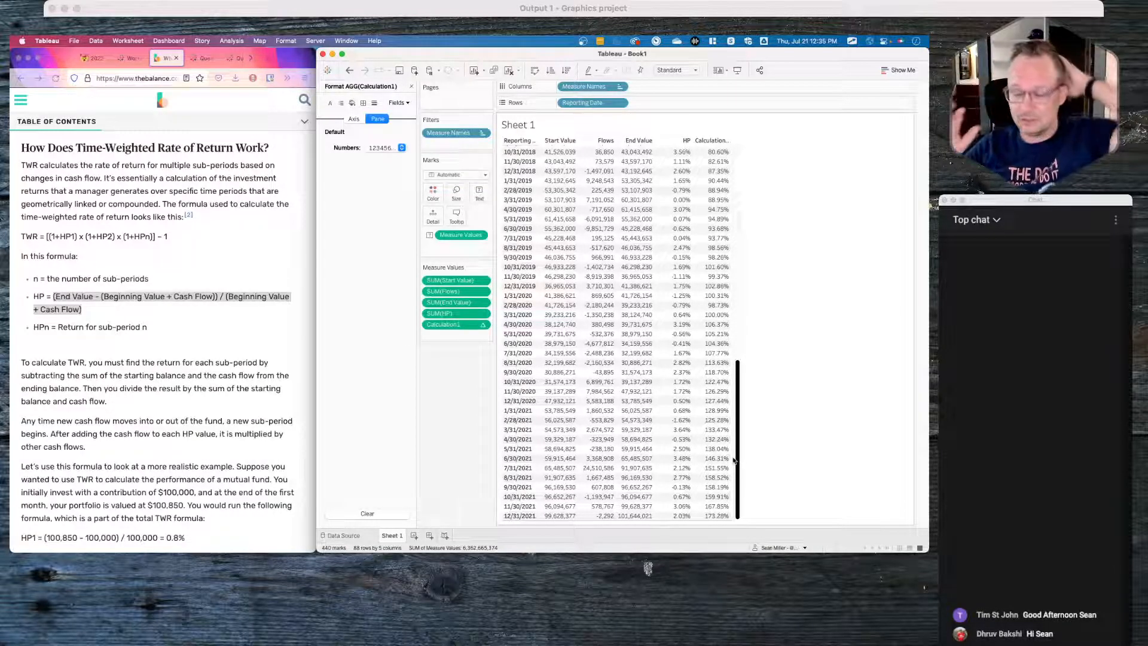
mouse_move(713, 516)
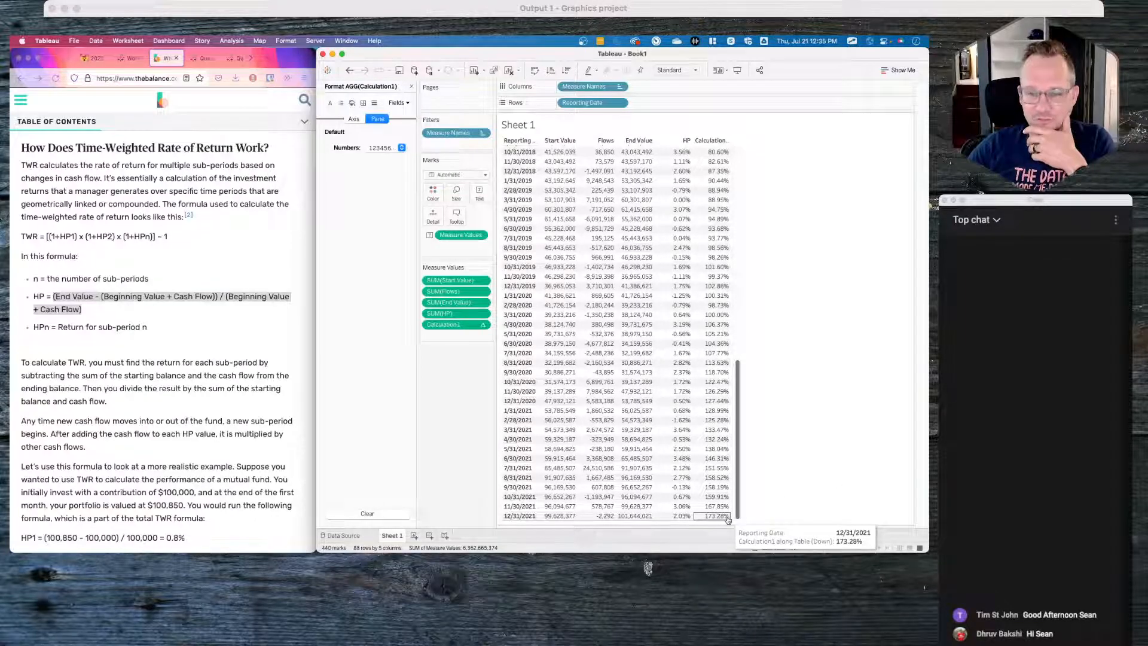
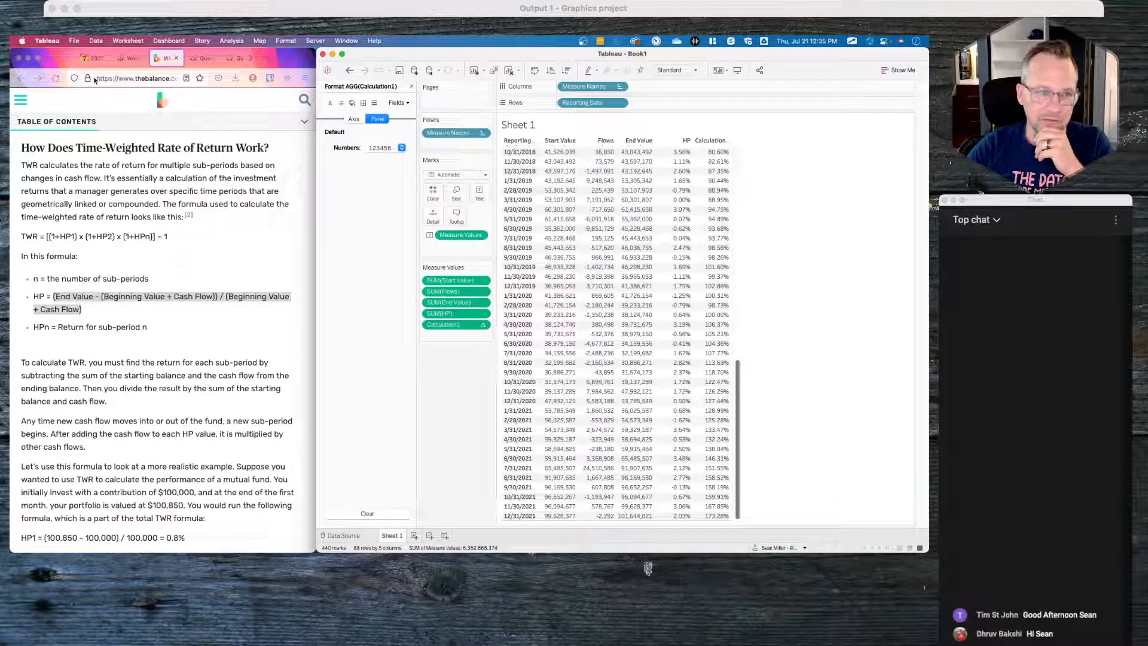
left_click(92, 59)
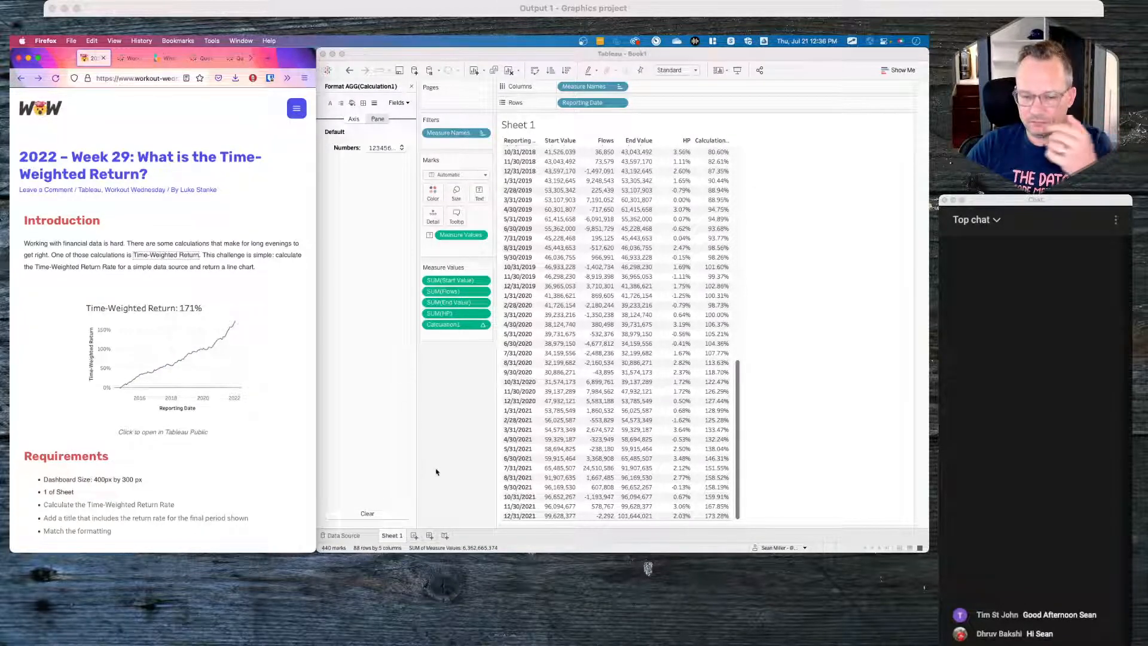
Step: Create a new worksheet charting Calculation1 on rows against Reporting Date as an exact date on columns
left_click(411, 86)
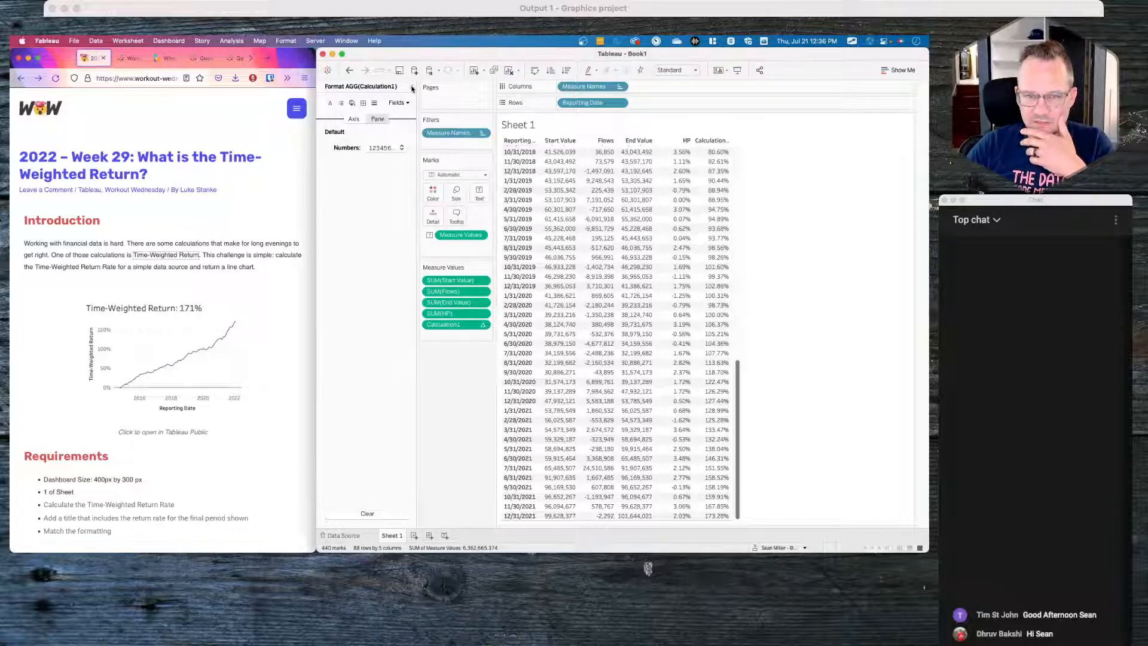
left_click(413, 536)
left_click_drag(358, 224, 610, 87)
left_click(620, 86)
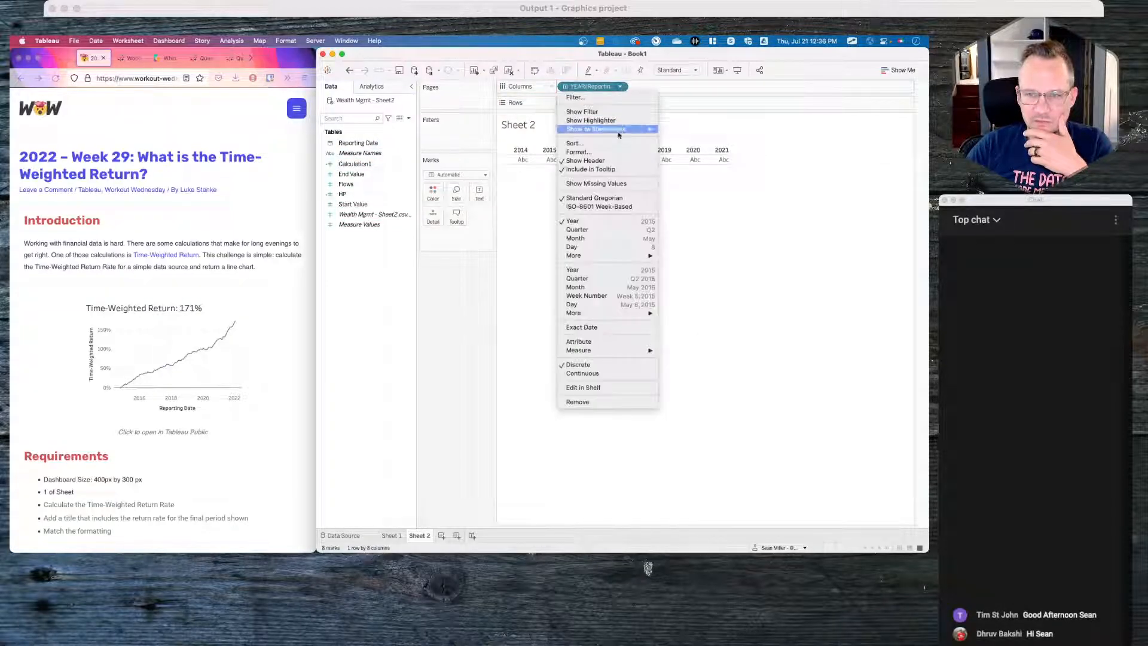
left_click(604, 327)
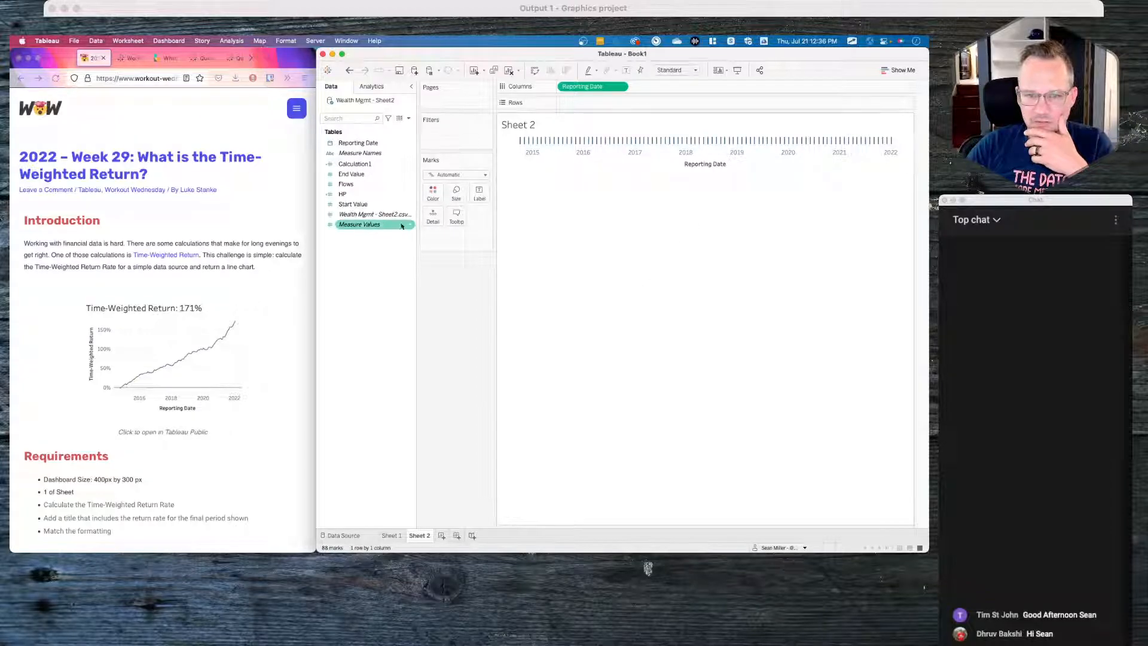
left_click(366, 165)
left_click_drag(366, 168, 594, 104)
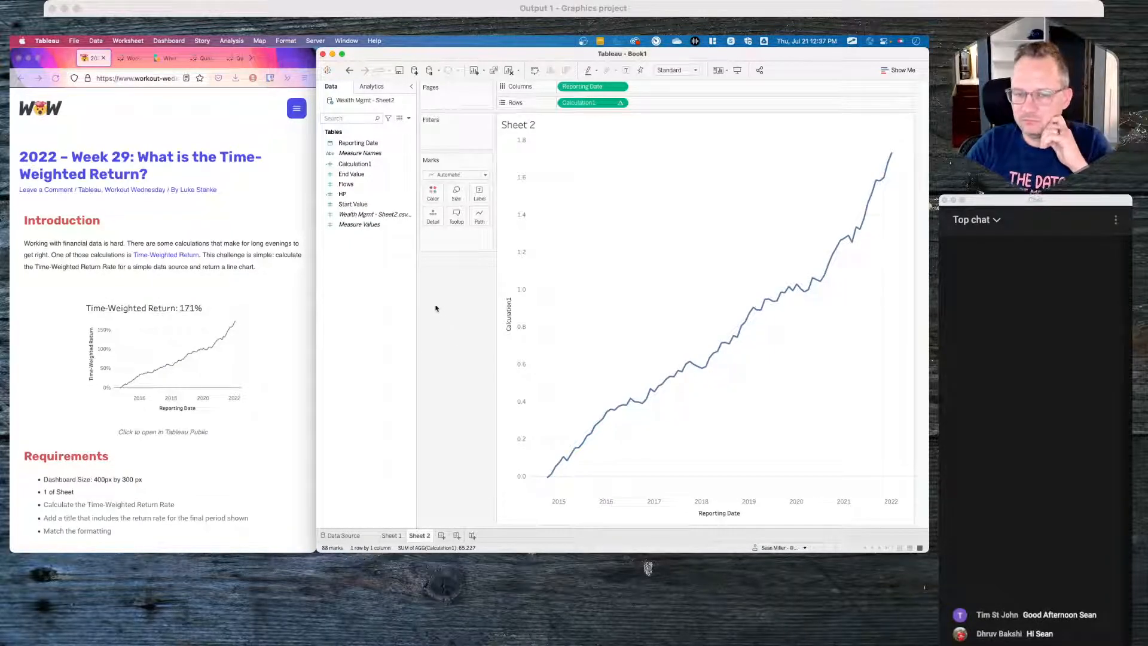
Step: Check the time-weighted return formula in the article against the last point of the Calculation1 line
left_click(361, 173)
left_click(365, 165)
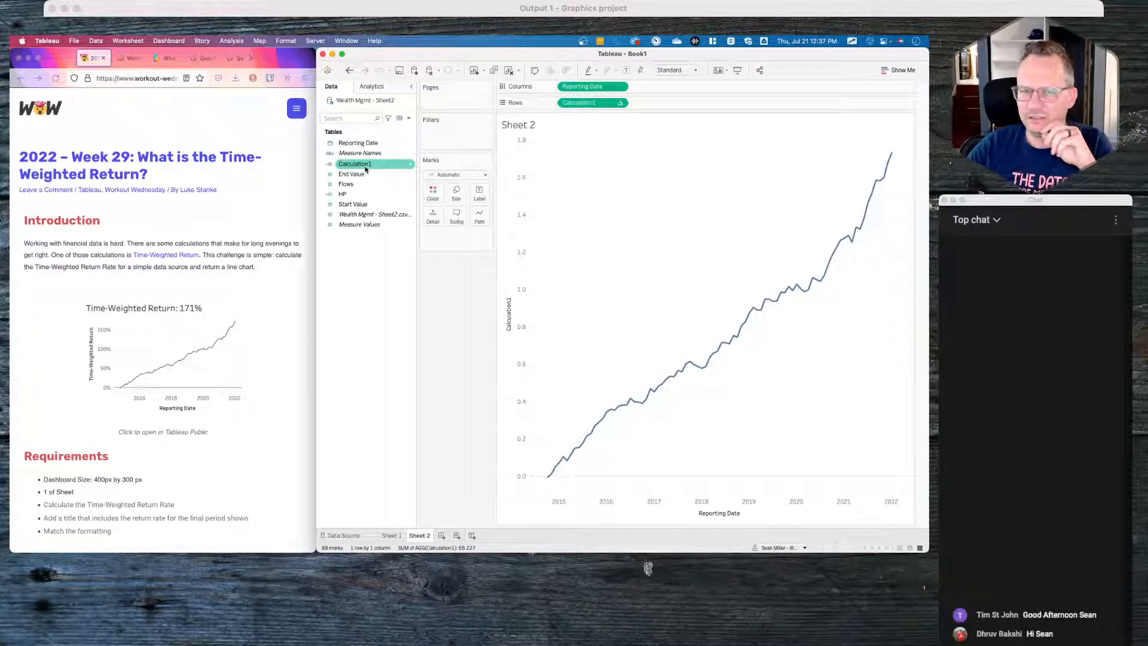
left_click(367, 237)
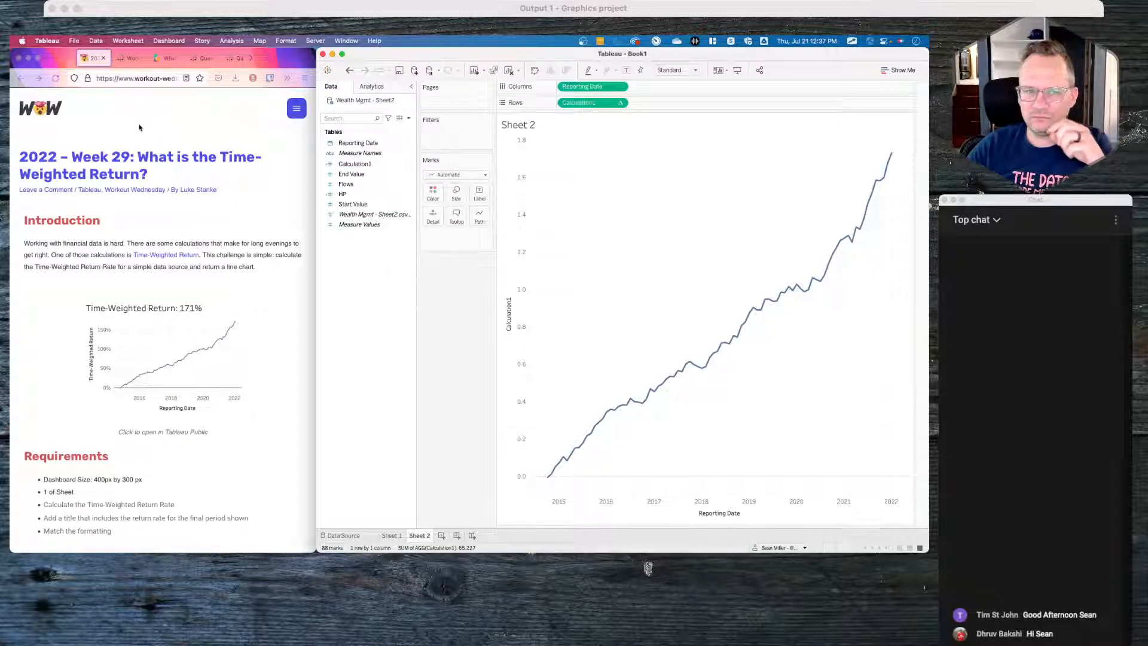
left_click(166, 58)
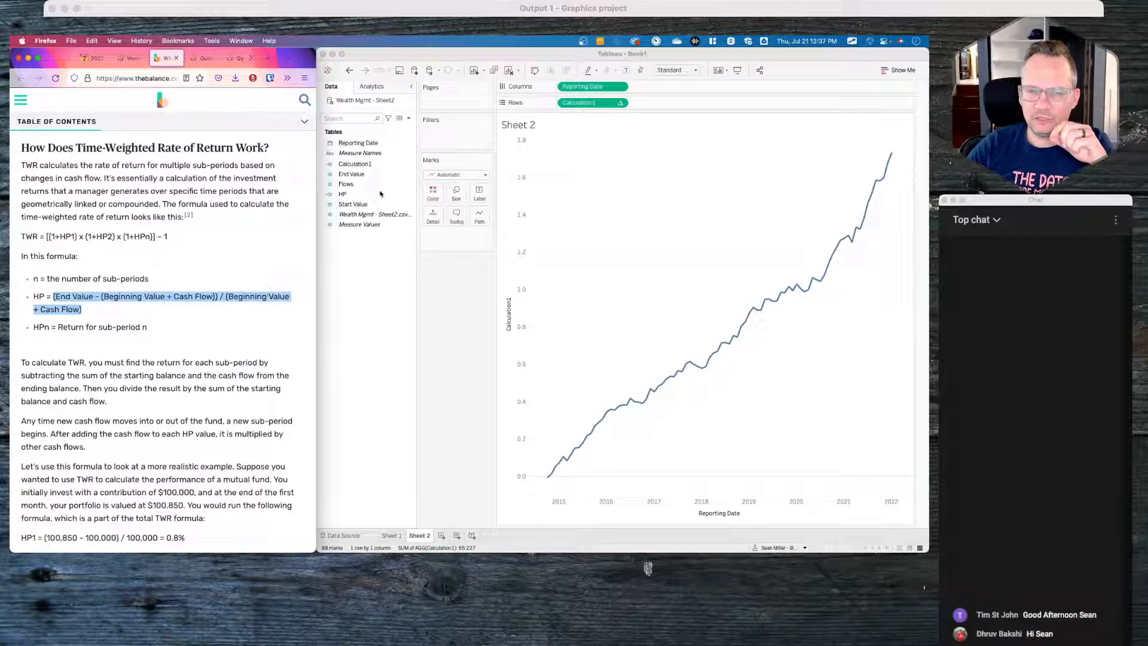
left_click(385, 357)
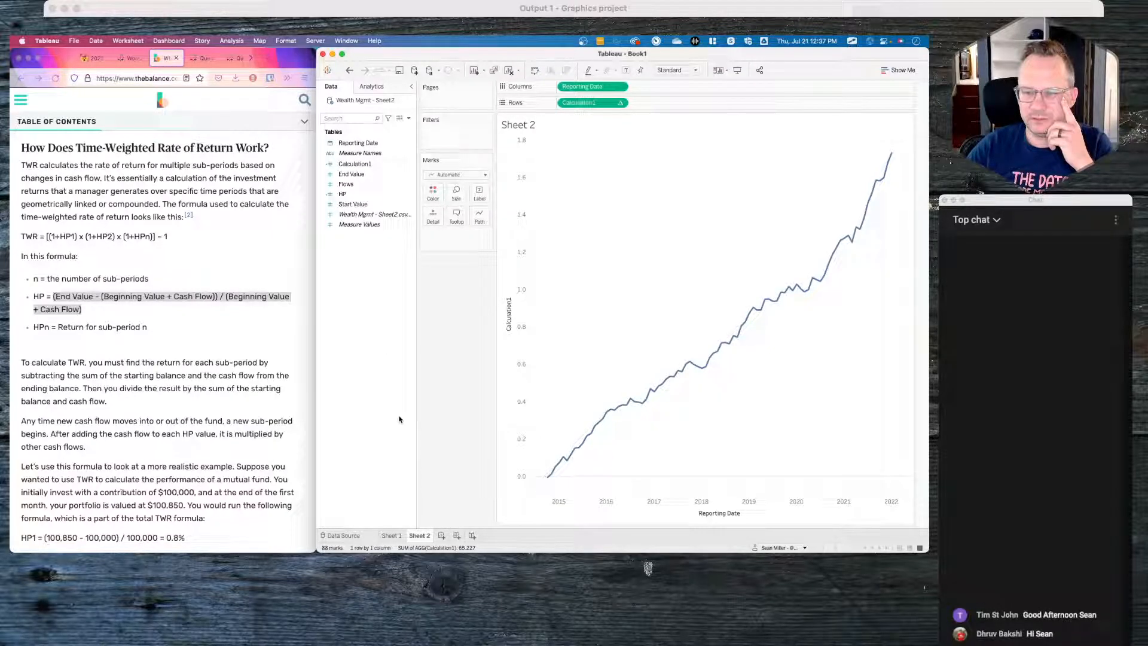
mouse_move(895, 154)
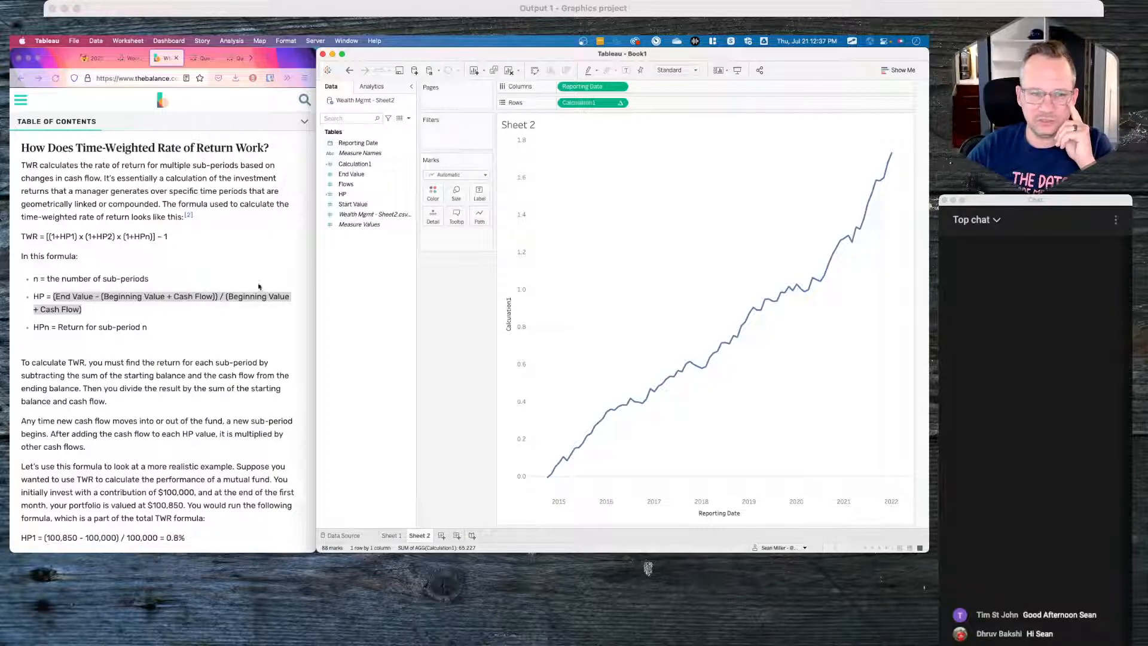
Step: Review the challenge page's requirements, dataset notes and target chart for comparison with the Sheet 2 line
left_click(93, 58)
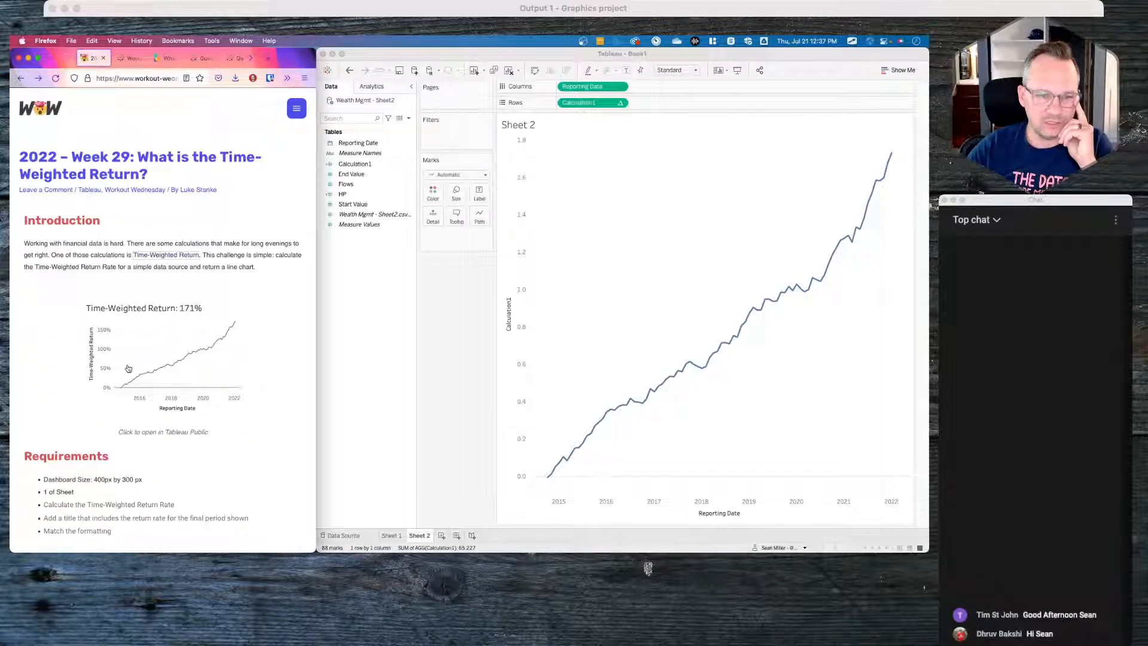
scroll(128, 358, "down", 5)
scroll(127, 368, "down", 3)
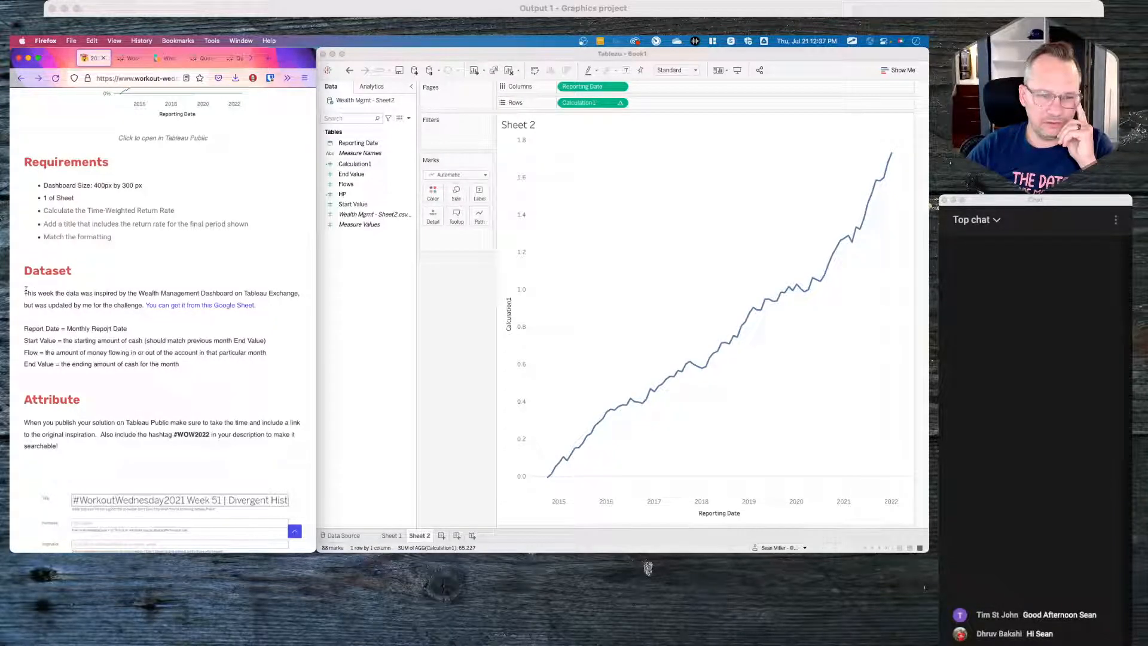
left_click_drag(28, 293, 114, 306)
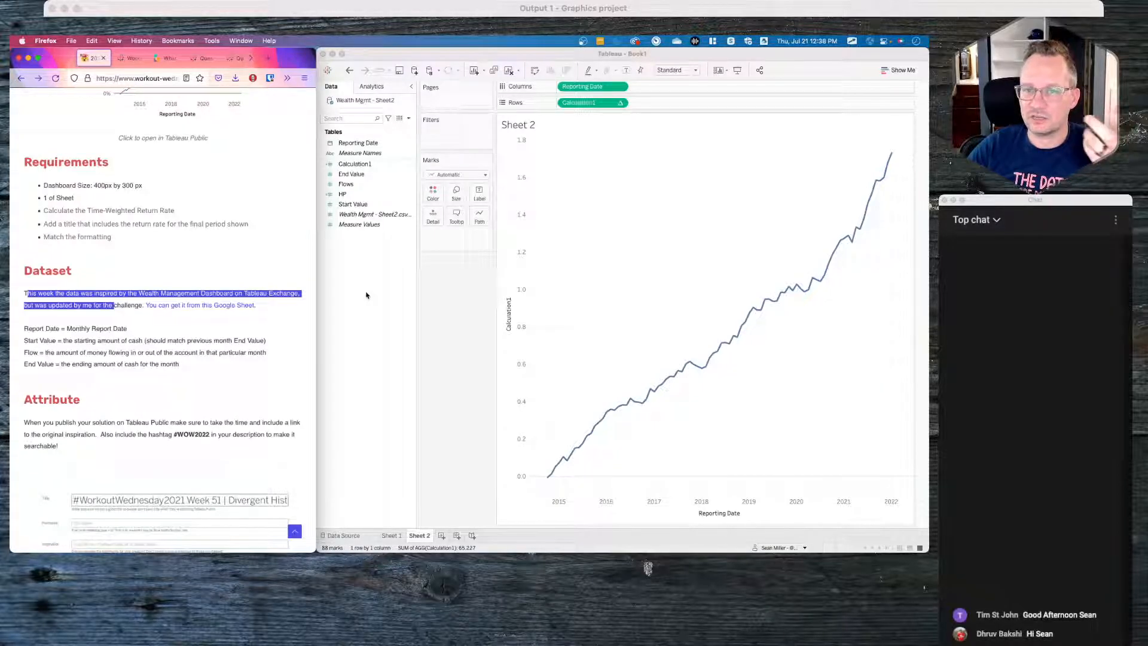
scroll(218, 241, "up", 10)
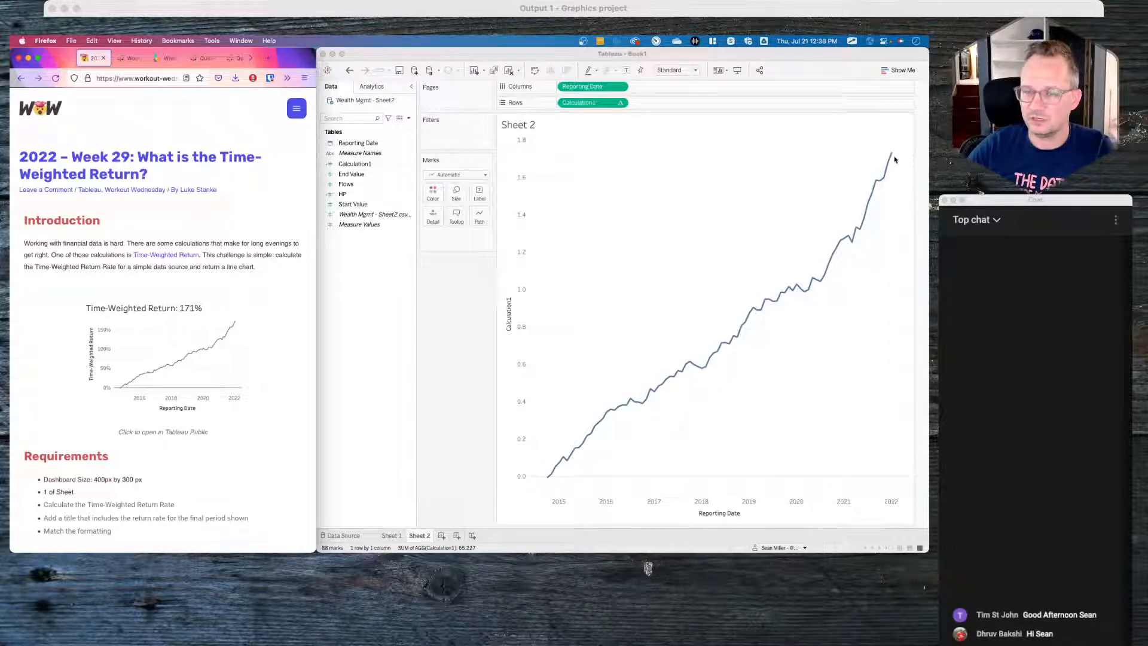
left_click(455, 361)
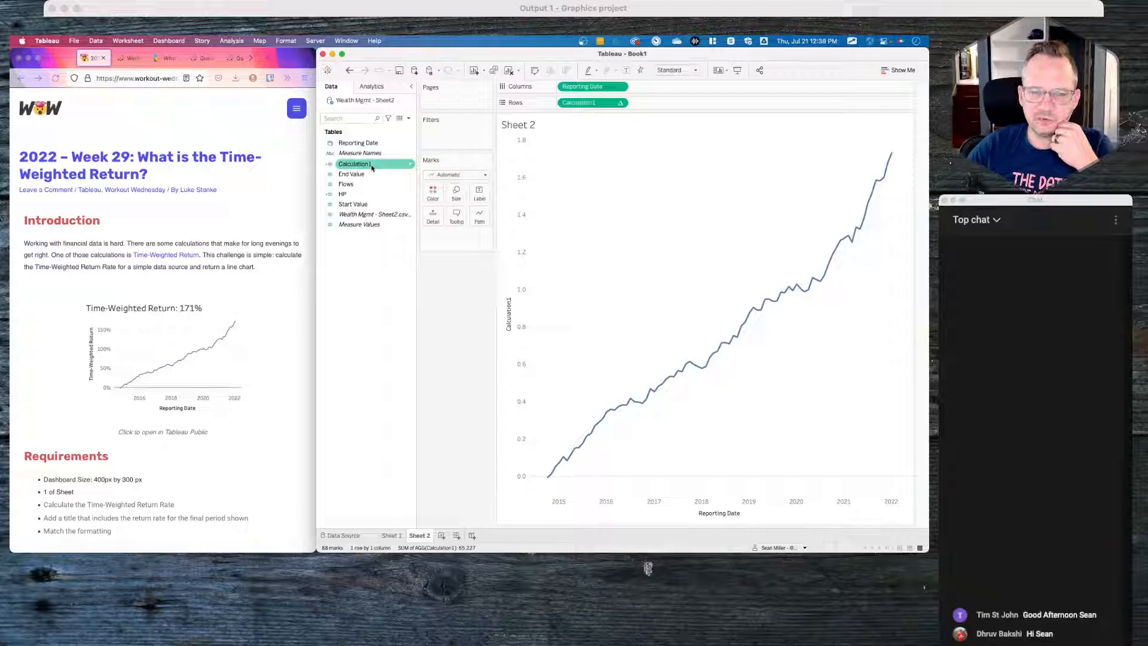
Step: Examine the HP calculation's formula against the article's HP definition, leaving it unedited
left_click(165, 58)
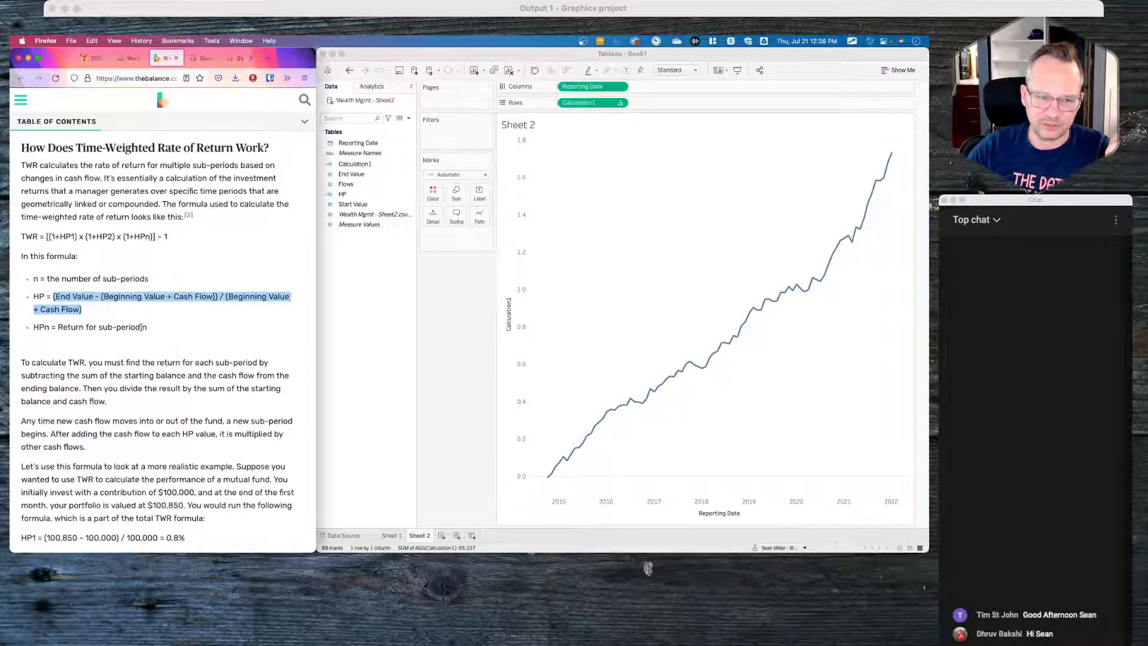
left_click(350, 197)
right_click(350, 195)
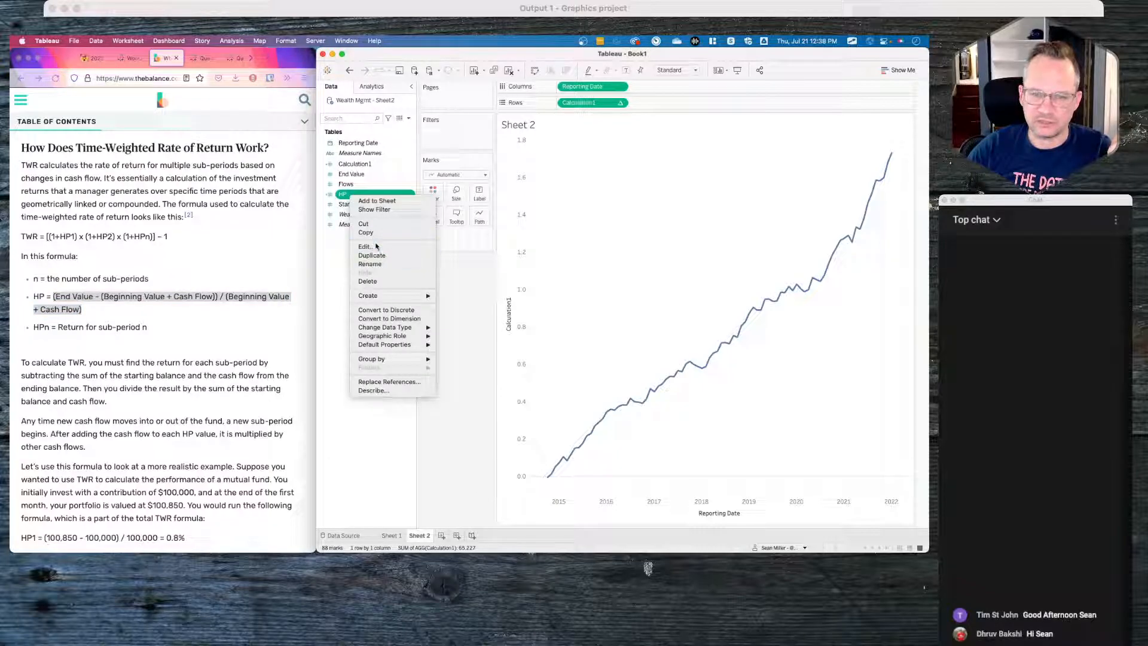
left_click(375, 246)
left_click(629, 298)
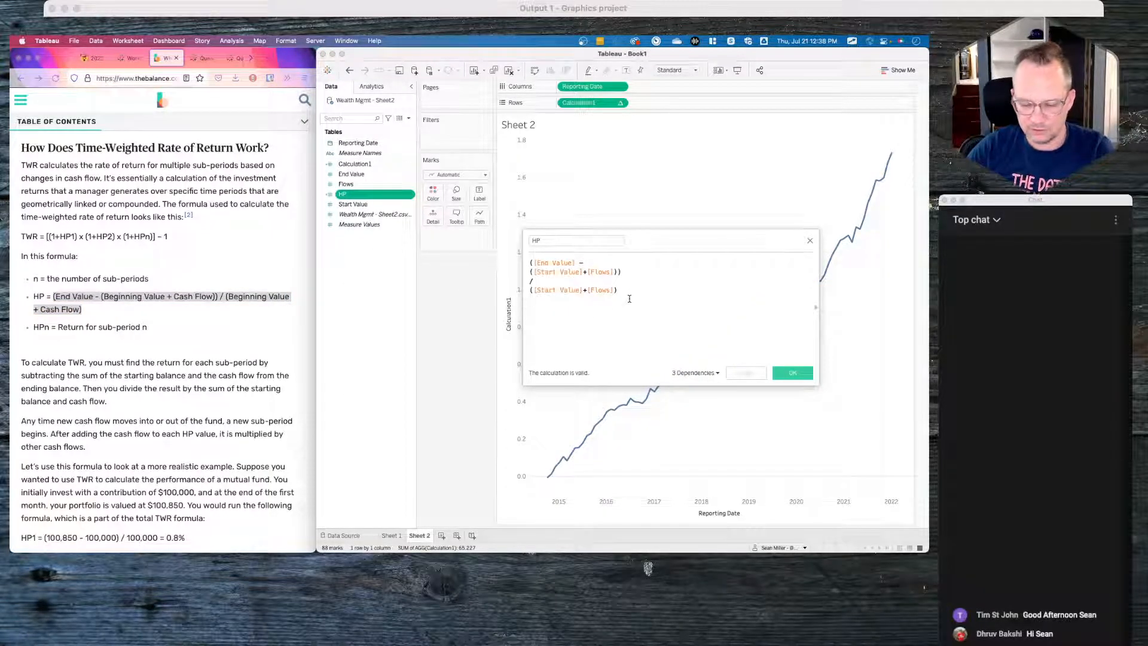
key("super+equal")
key("super+equal")
key("super+equal")
key("super+equal")
key("super+equal")
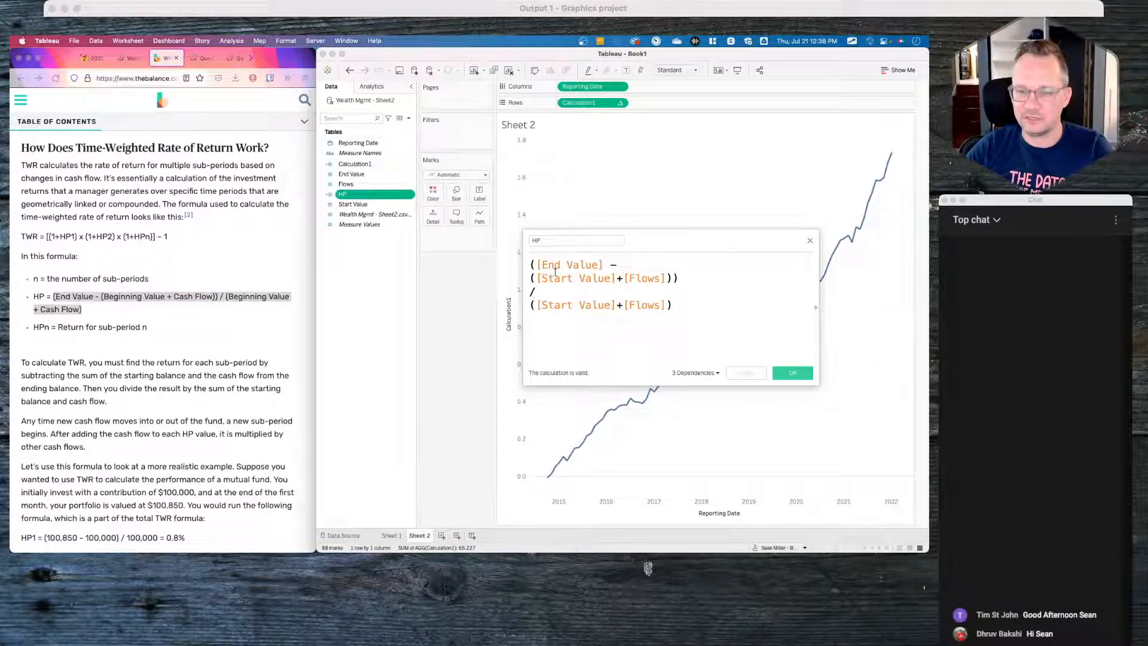
left_click_drag(530, 279, 670, 272)
left_click_drag(530, 305, 623, 303)
left_click(648, 295)
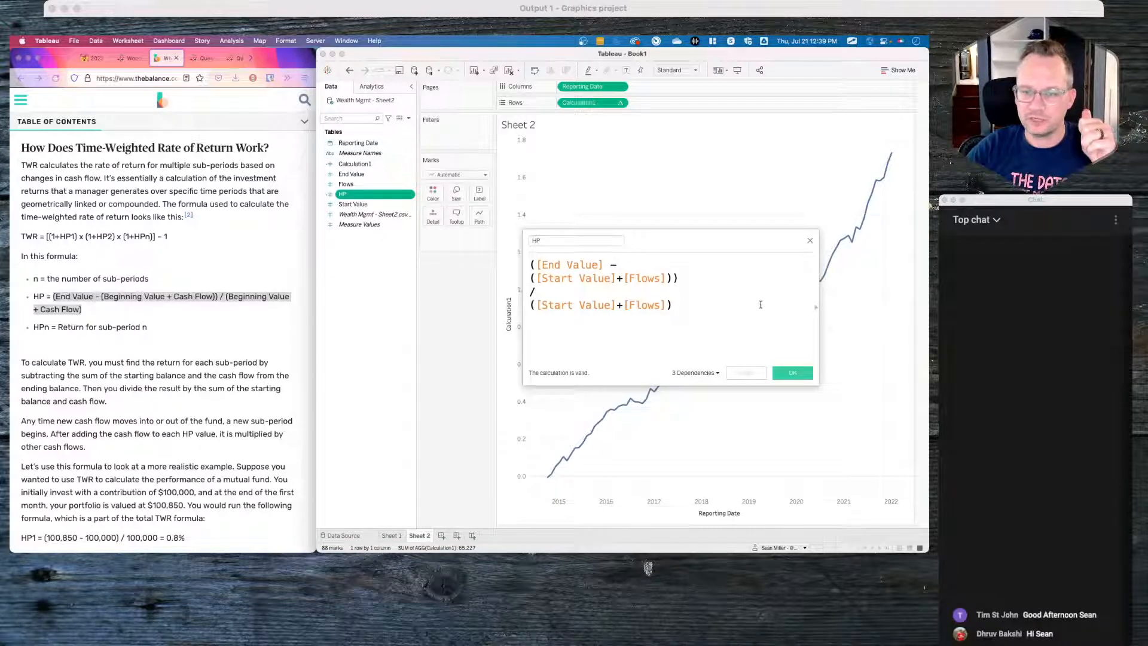
left_click(810, 241)
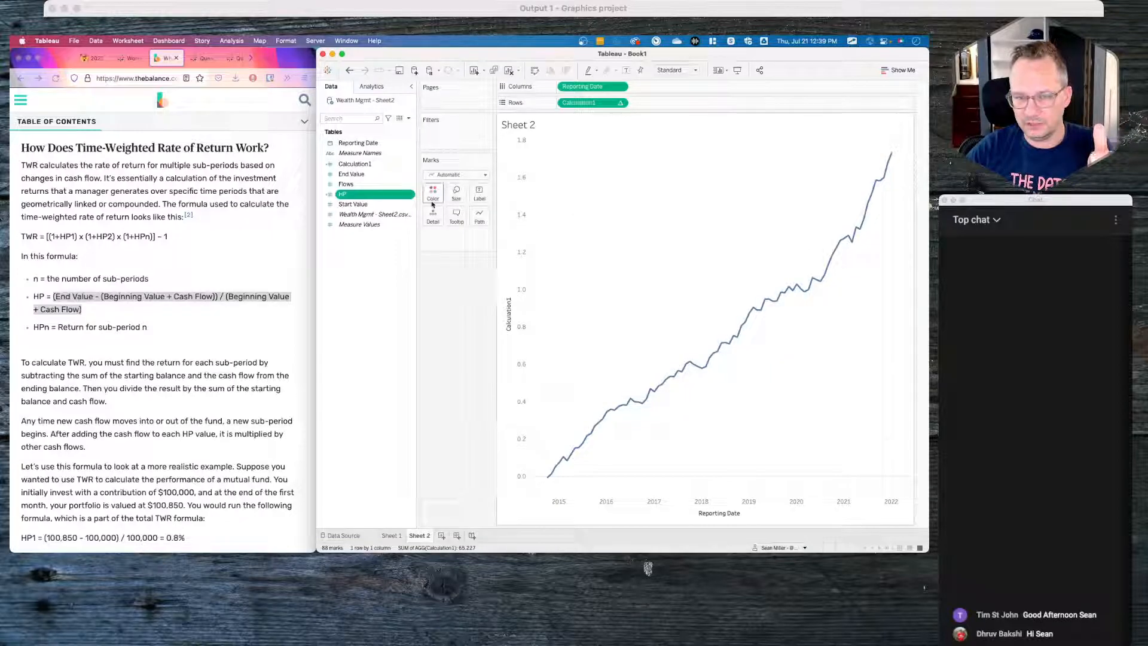
Step: Examine each term of the Calculation1 formula against the article's TWR formula, leaving it unedited
right_click(366, 164)
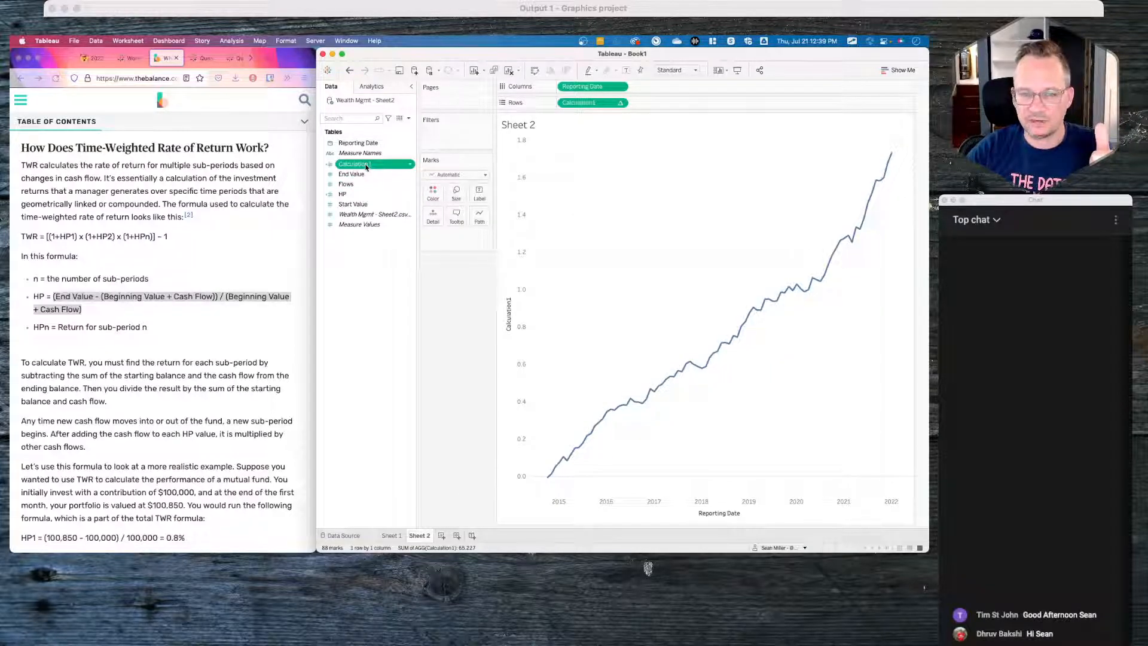
left_click(381, 210)
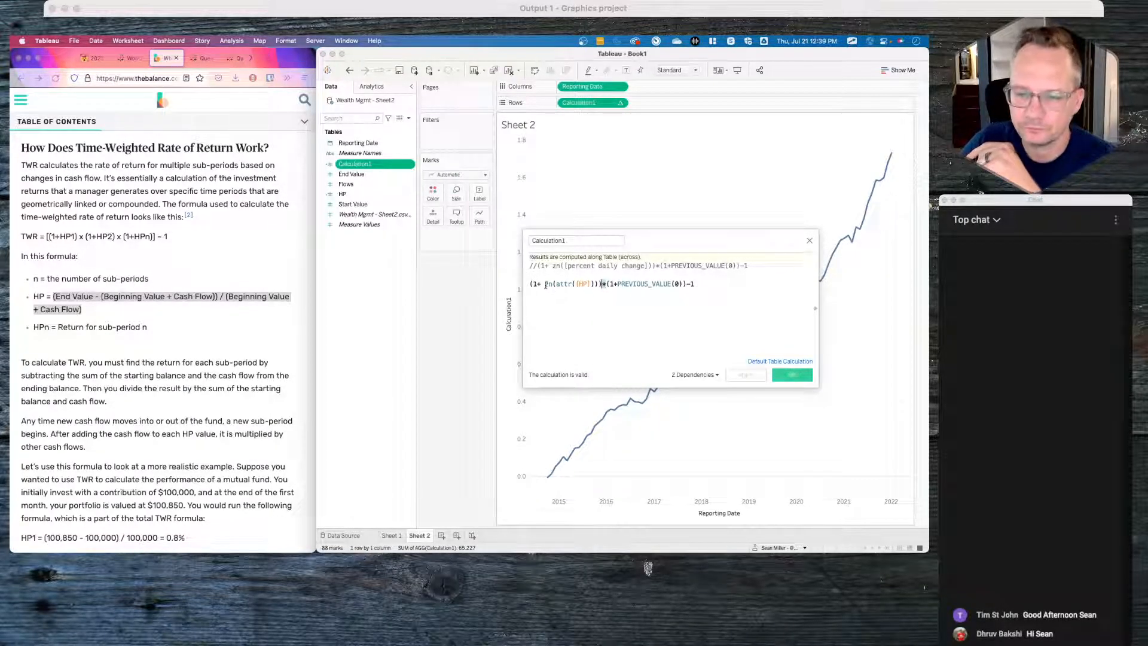
left_click(582, 281)
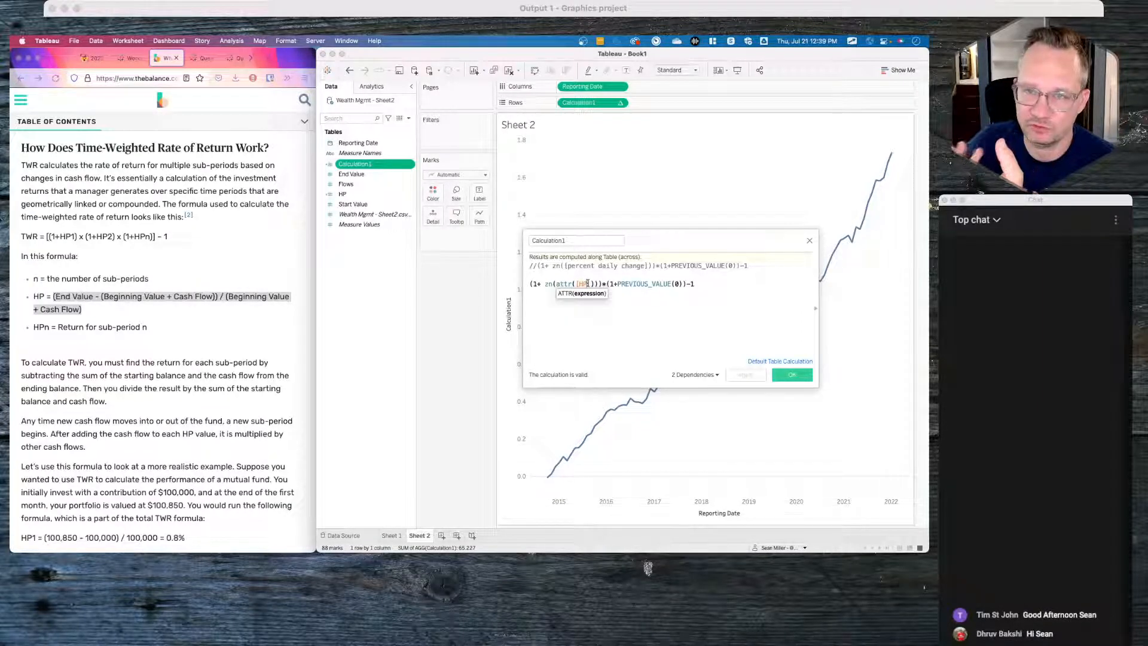
left_click(587, 284)
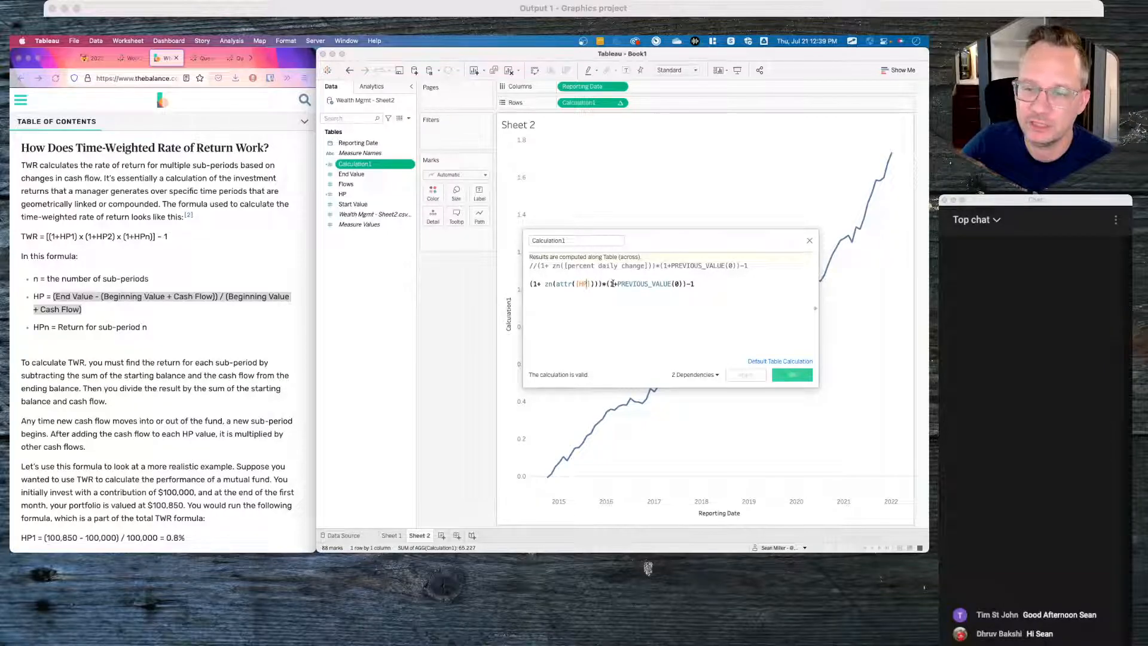
left_click_drag(621, 283, 672, 283)
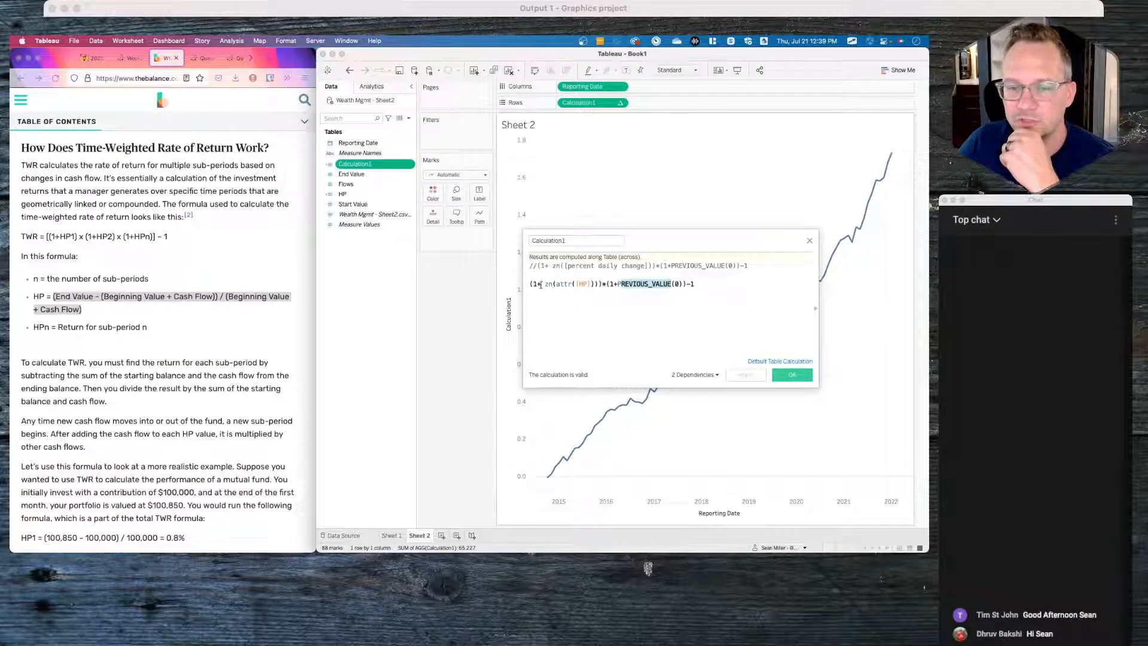
left_click_drag(535, 284, 591, 283)
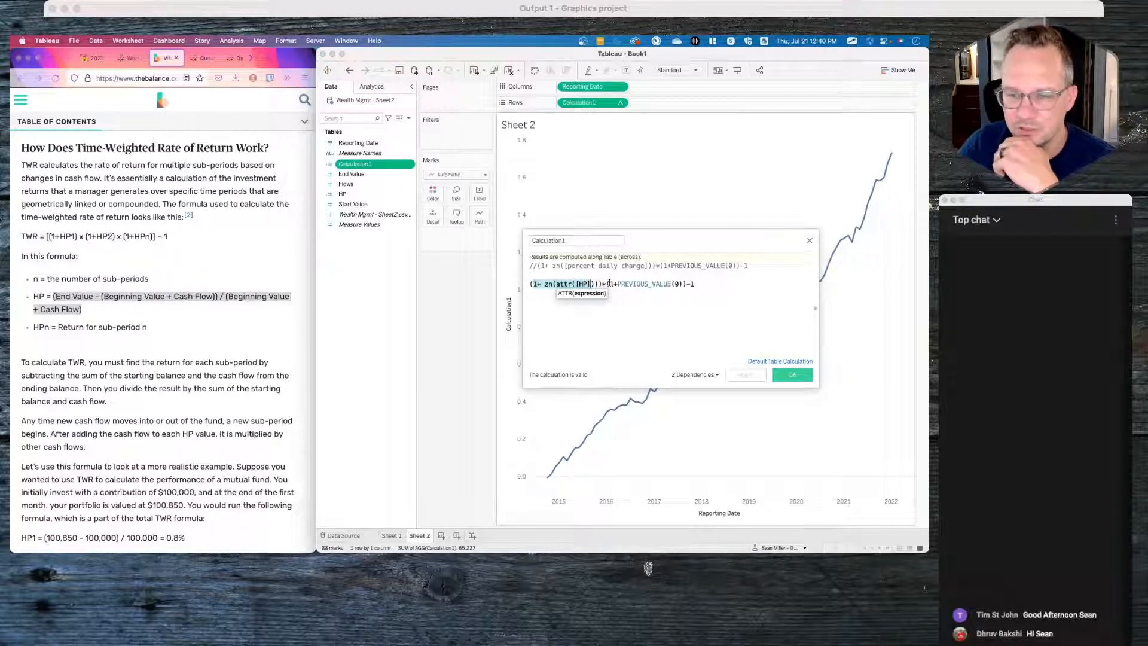
left_click_drag(609, 284, 681, 282)
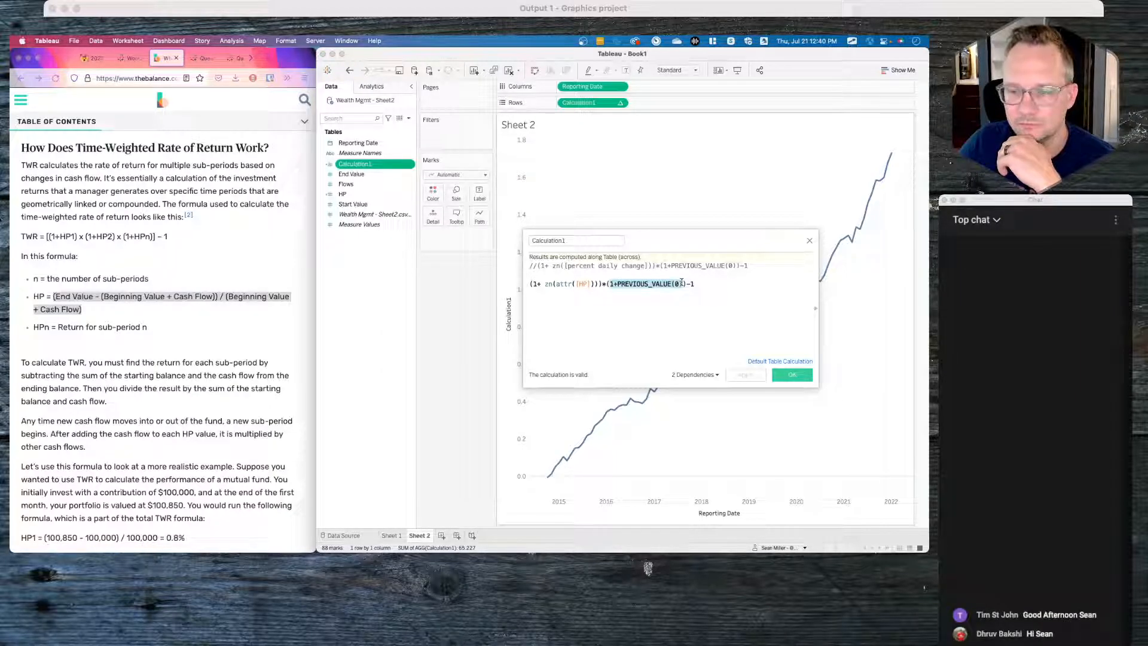
left_click(689, 283)
left_click_drag(689, 284, 702, 283)
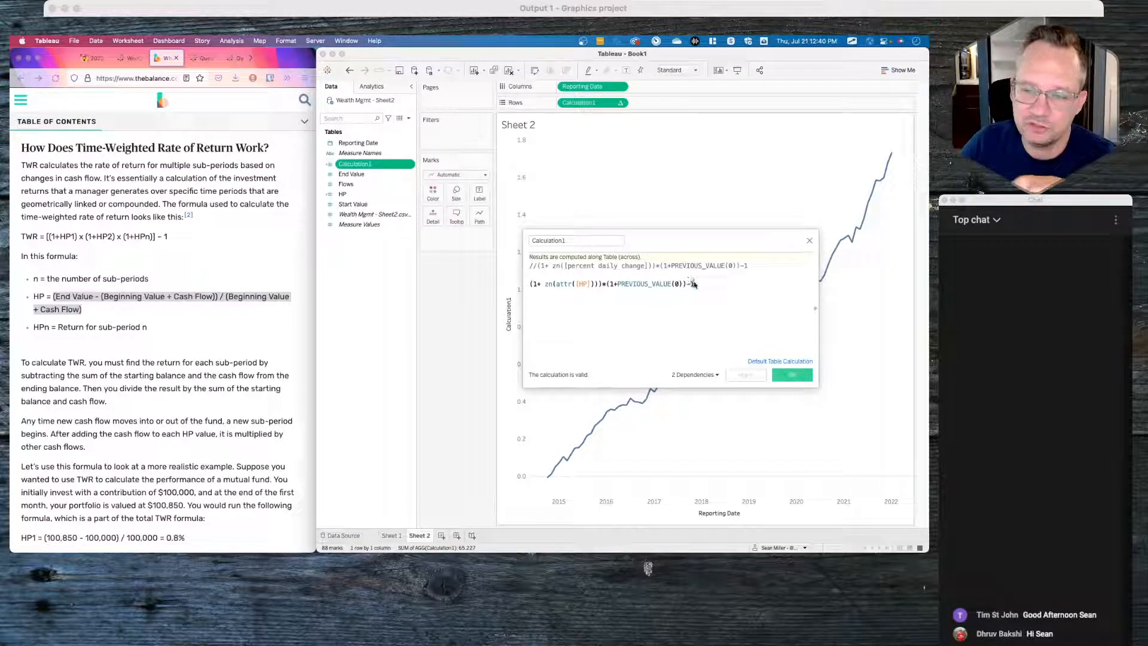
left_click(613, 283)
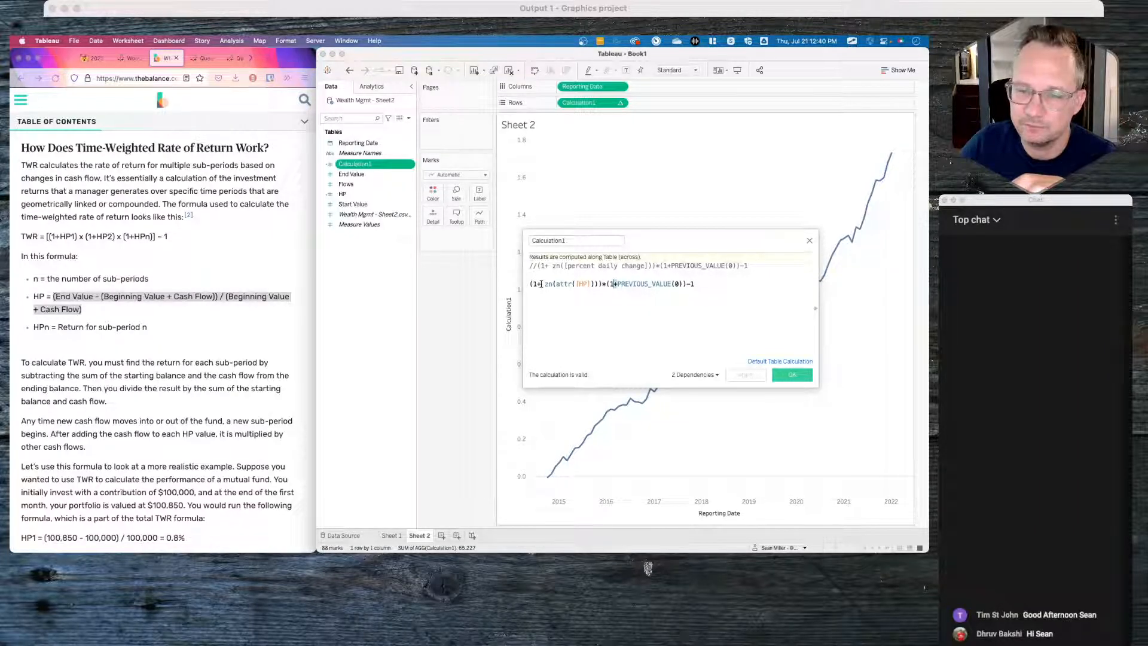
left_click_drag(541, 283, 533, 284)
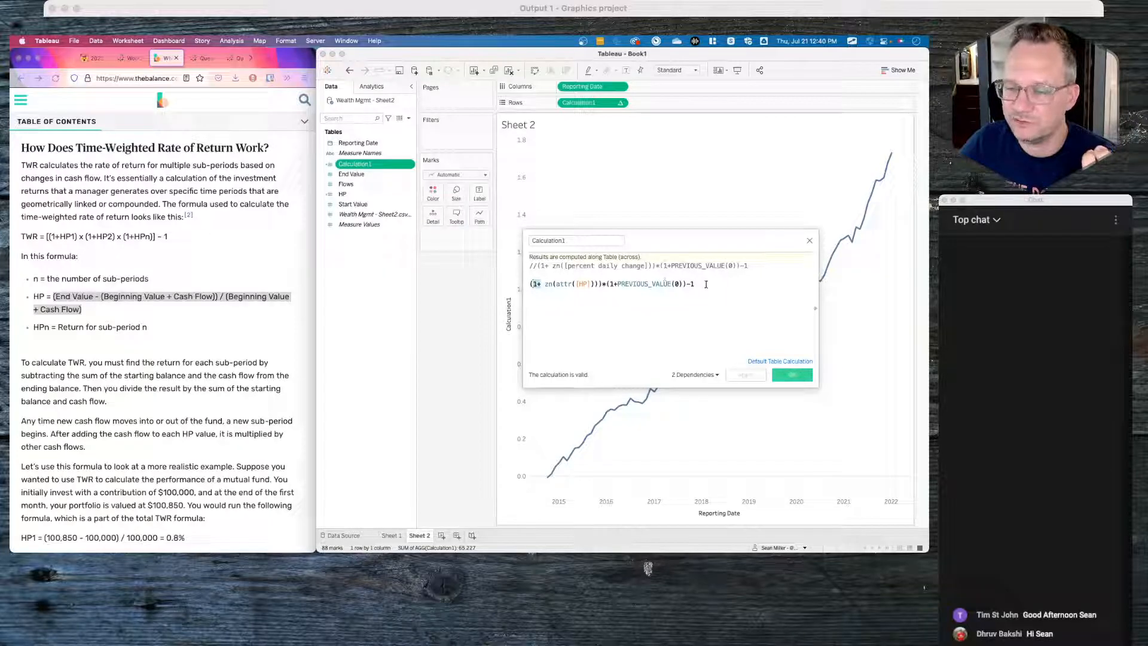
left_click(810, 241)
Step: Duplicate Calculation1 and strip both "1+" terms and the final "-1" from the copy, leaving ( zn(attr([HP])))*(PREVIOUS_VALUE(0))
right_click(367, 164)
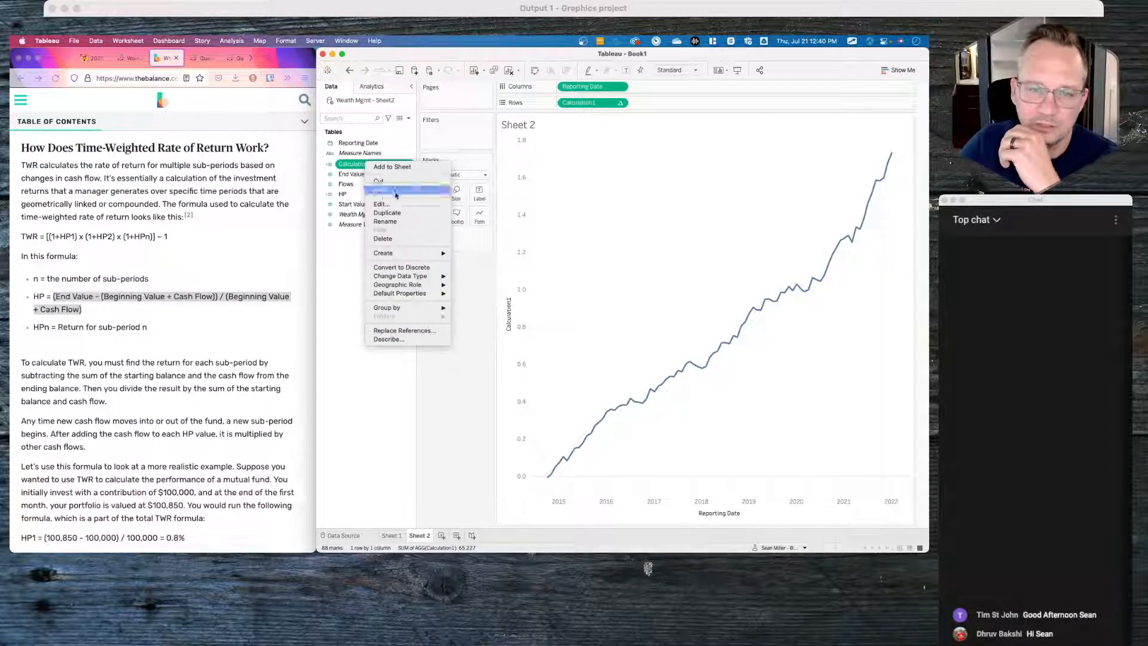
left_click(399, 213)
right_click(372, 174)
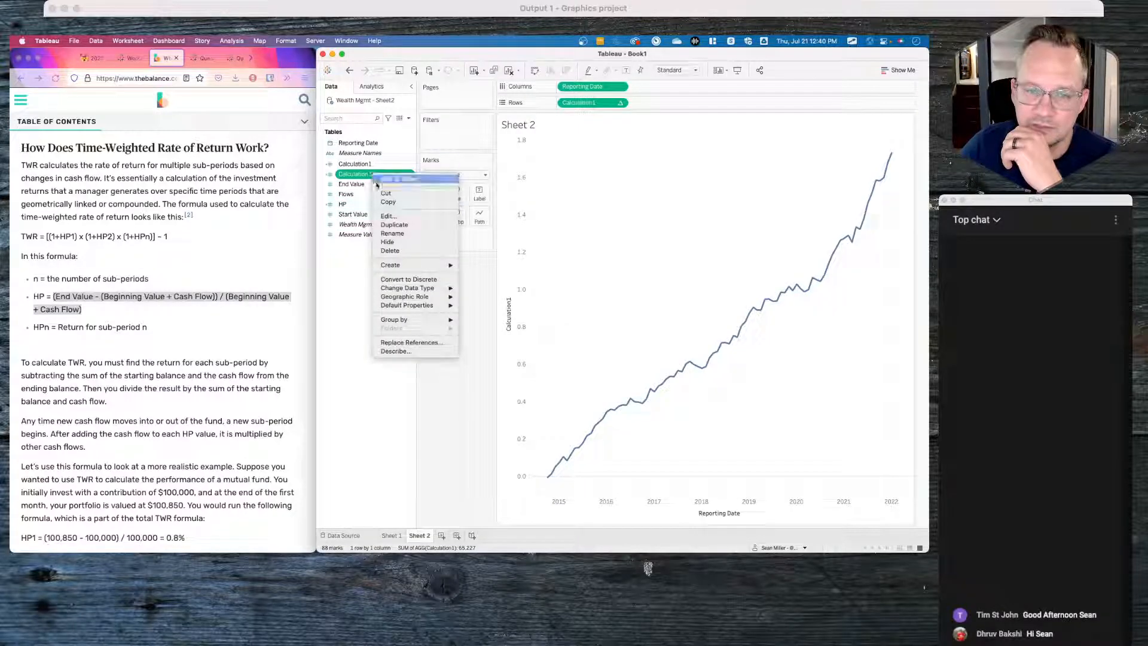
left_click(388, 216)
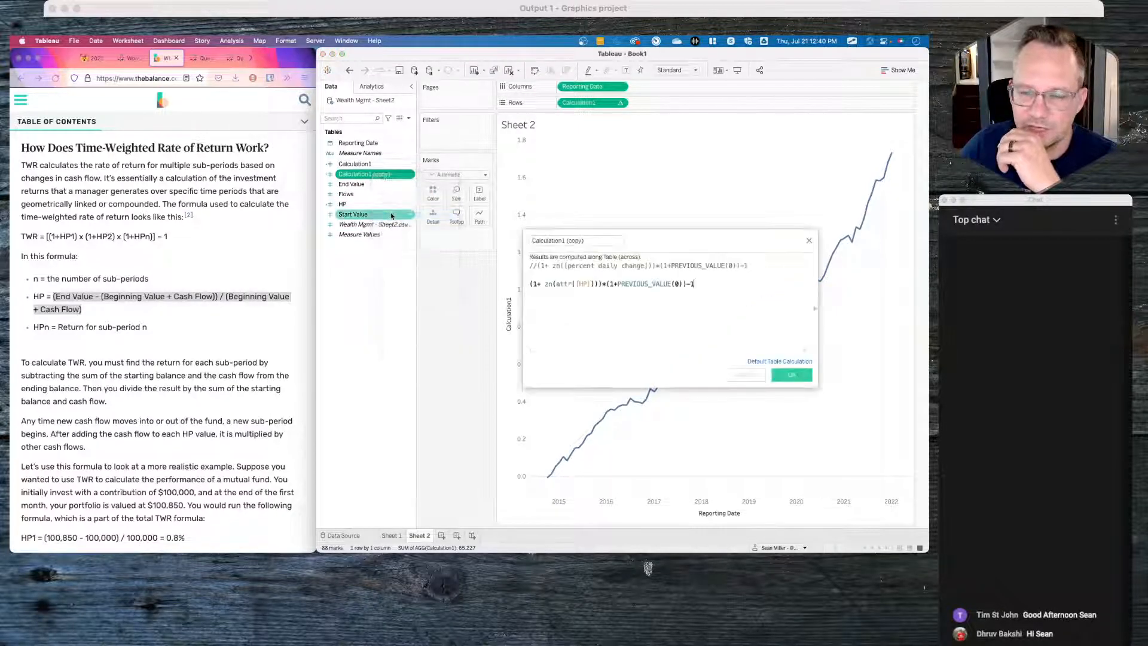
left_click(540, 283)
key("BackSpace")
key("BackSpace")
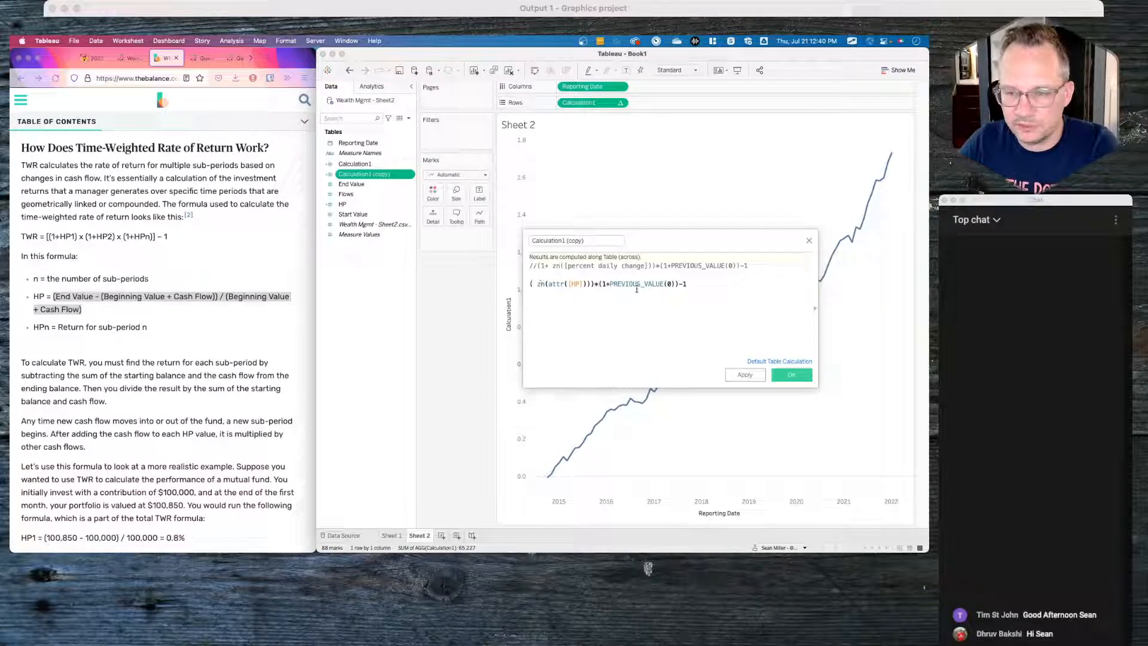
left_click(609, 283)
key("BackSpace")
key("BackSpace")
left_click(682, 283)
key("BackSpace")
key("BackSpace")
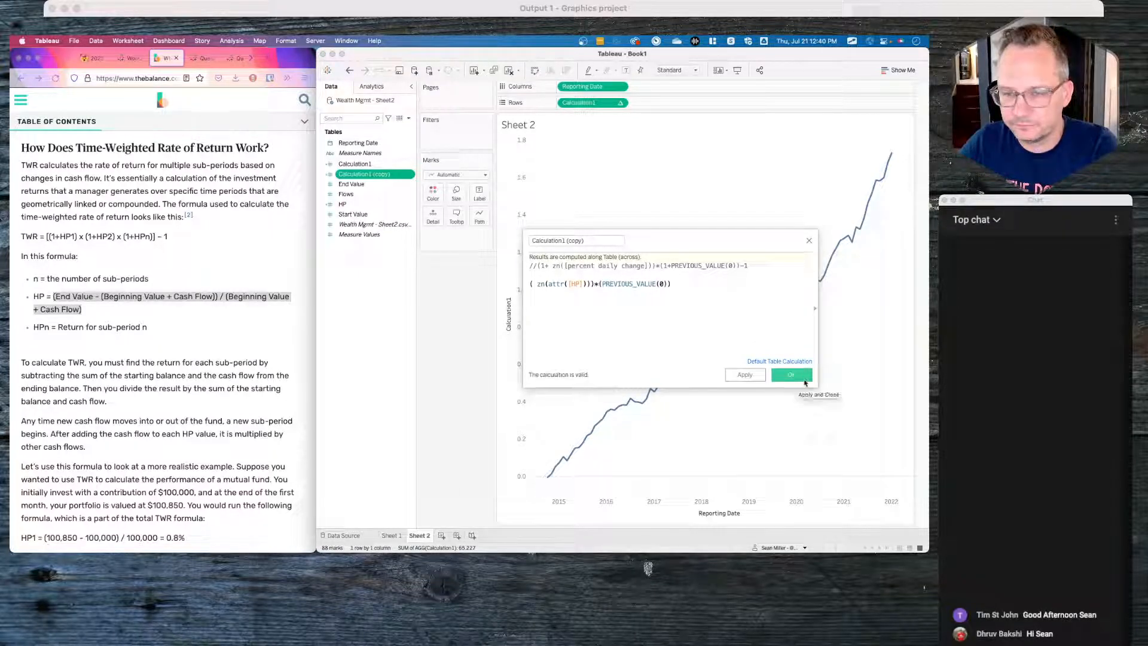
left_click(791, 375)
Step: Add Calculation1 (copy) to the measure values in the Sheet 1 table and format it as a percentage
left_click(392, 535)
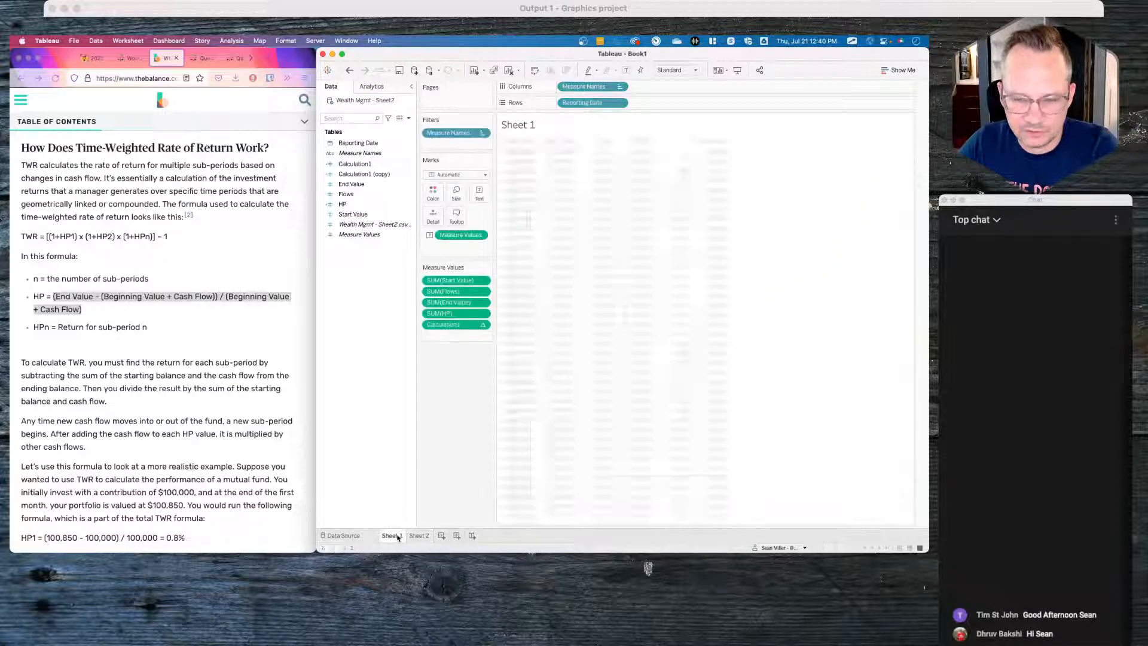
left_click_drag(364, 174, 460, 336)
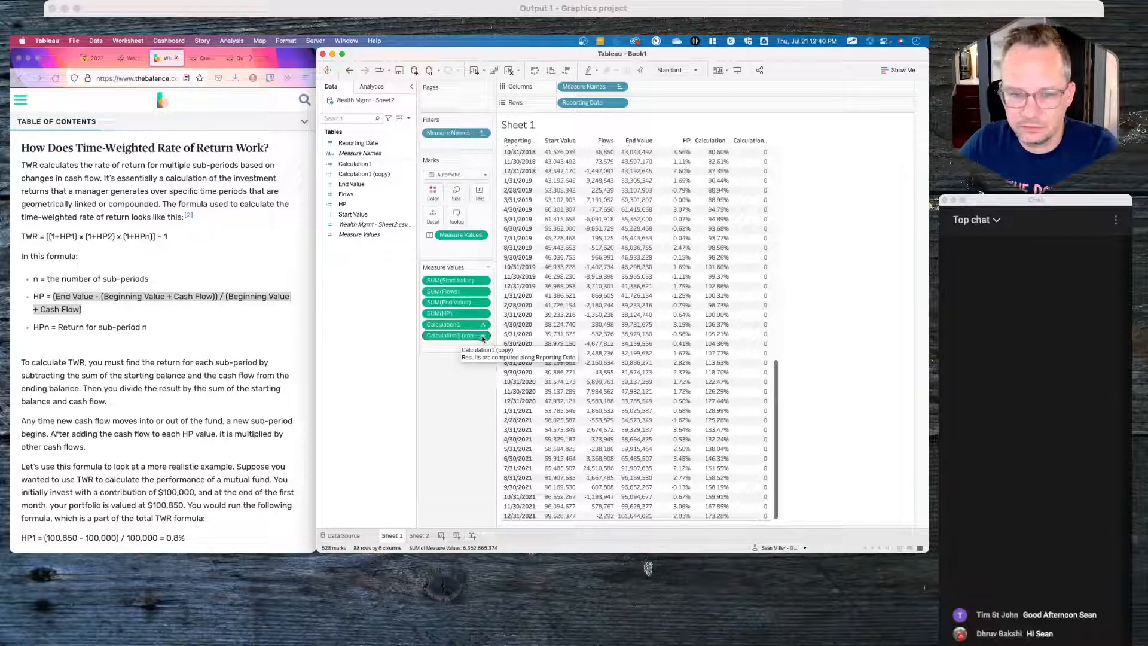
left_click(482, 336)
left_click(459, 368)
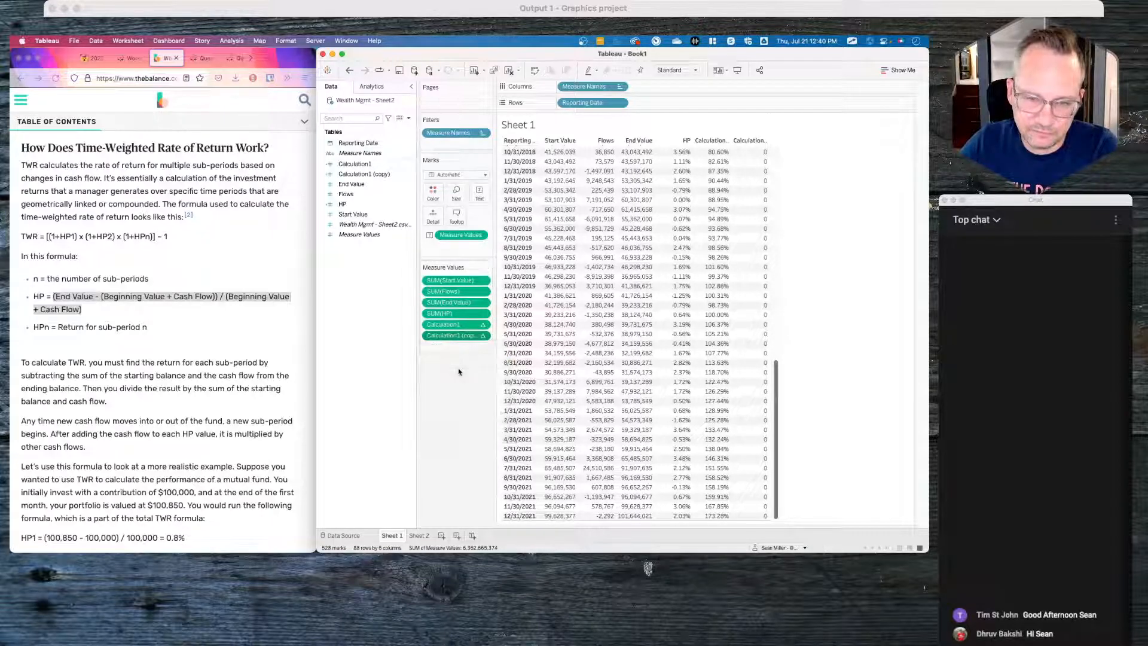
left_click(483, 336)
left_click(473, 375)
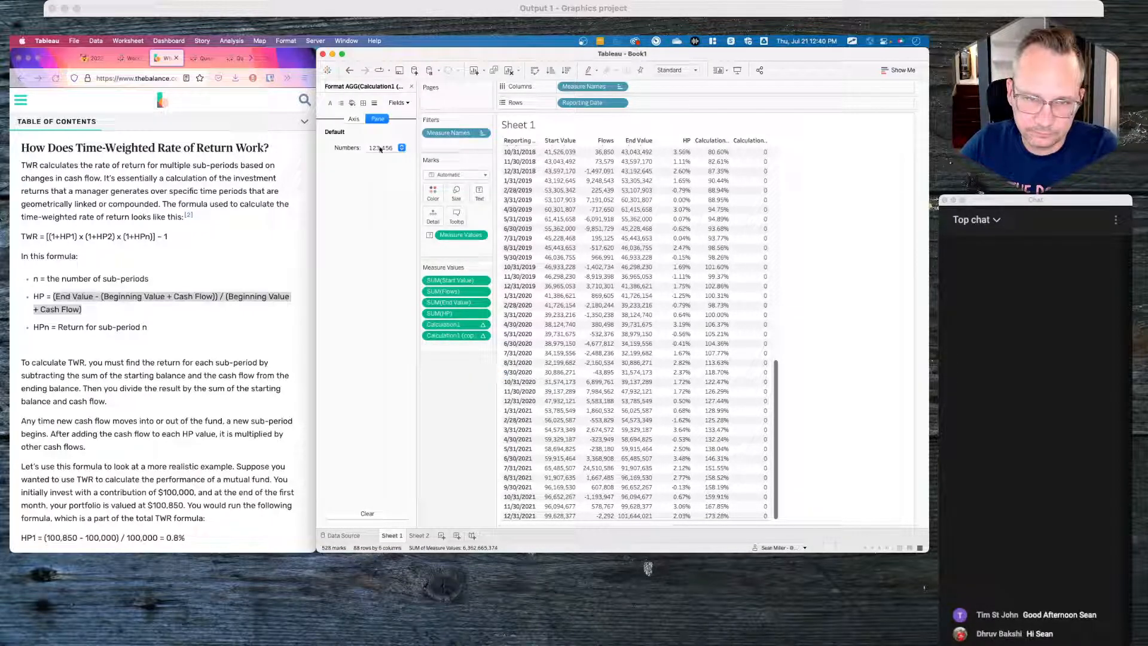
left_click(385, 148)
left_click(386, 213)
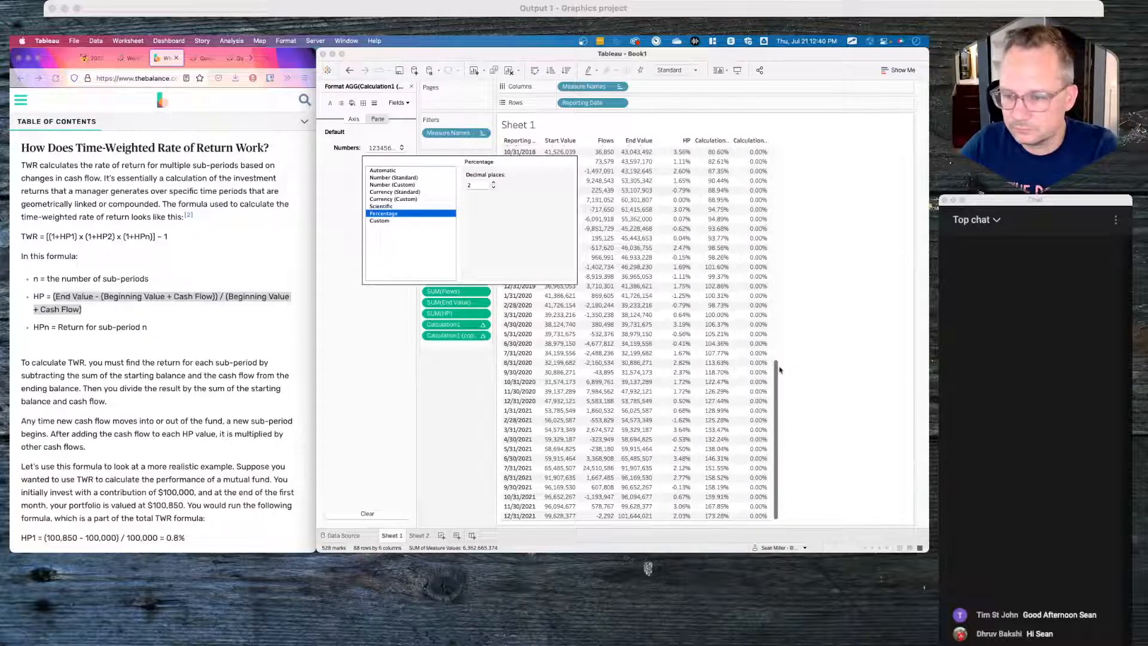
Step: Increase the percentage format of Calculation1 (copy) to 10 decimal places
scroll(760, 361, "up", 10)
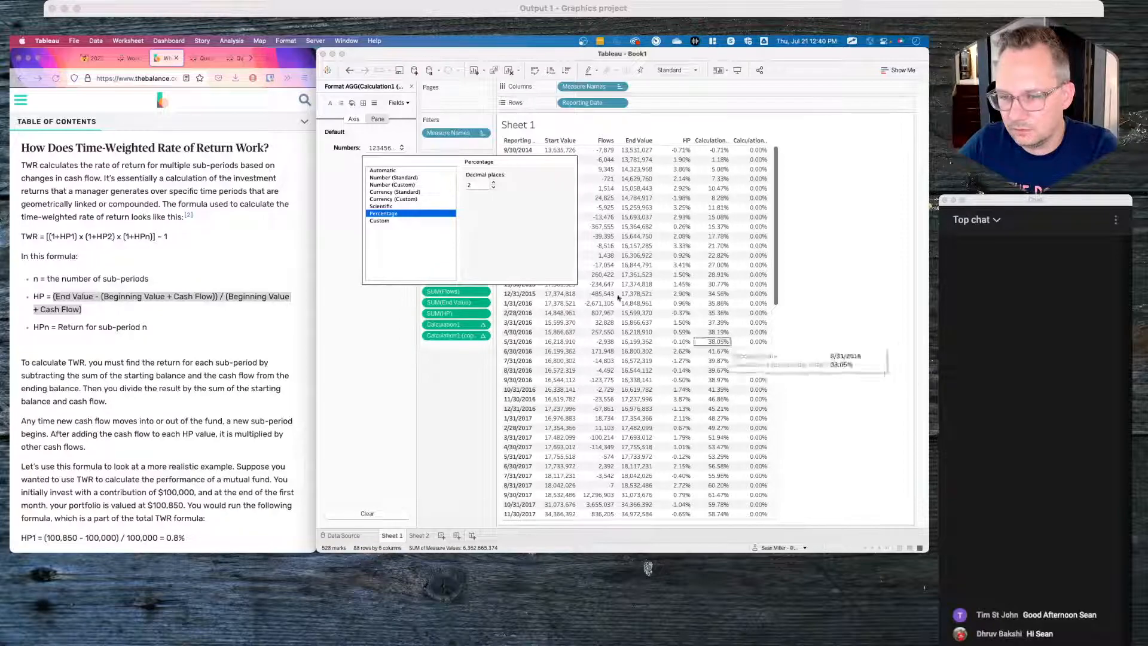
left_click(493, 182)
left_click(493, 182)
left_click(494, 183)
left_click(493, 182)
left_click(493, 182)
left_click(493, 182)
left_click(493, 183)
left_click(493, 182)
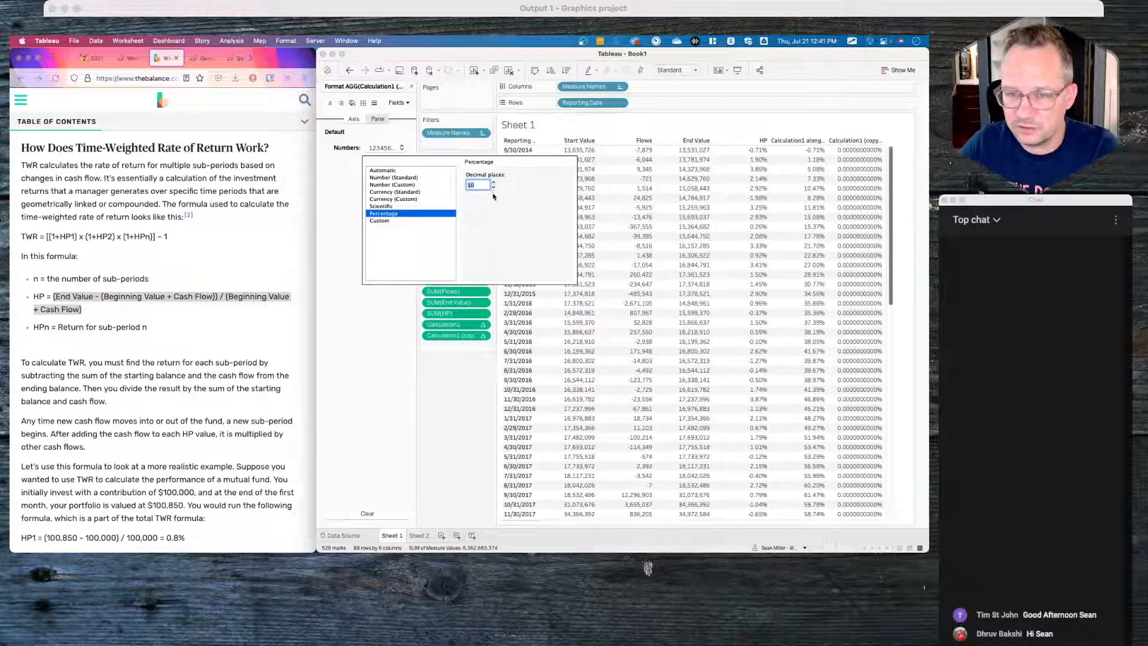
Step: Restore the percentage format of Calculation1 (copy) to two decimal places and close the formatting options
left_click(494, 188)
left_click(494, 189)
left_click(493, 189)
left_click(494, 189)
left_click(494, 189)
left_click(494, 189)
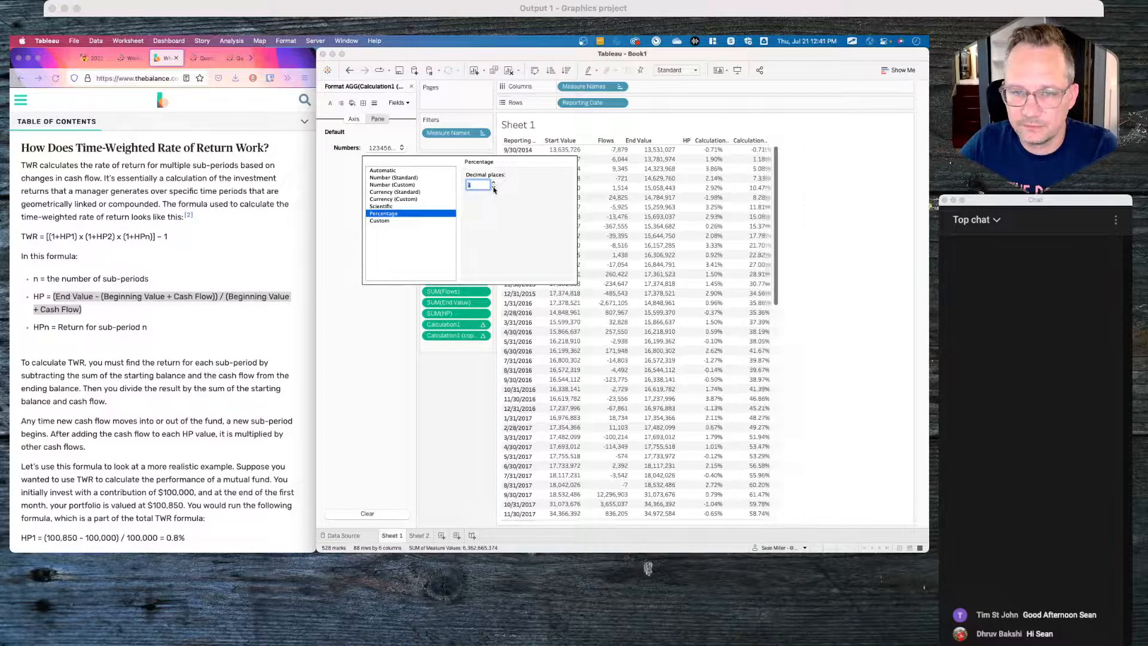
left_click(494, 189)
left_click(494, 189)
left_click(384, 148)
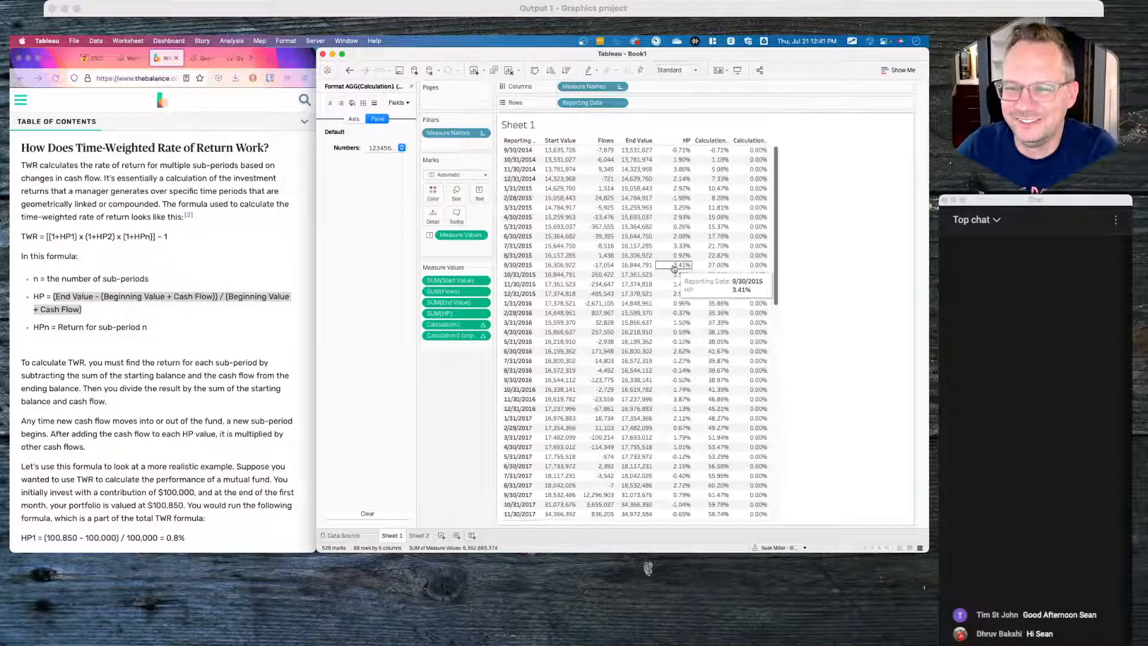
left_click(411, 86)
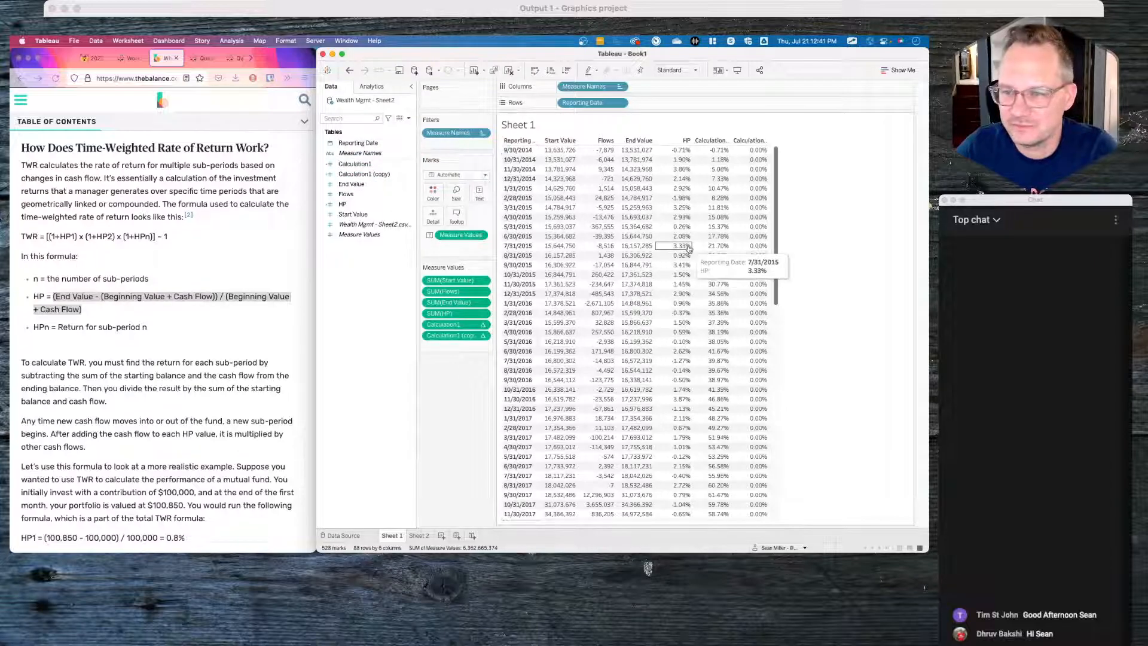
Step: Remove Calculation1 (copy) from the Sheet 1 table and delete it from the data source
left_click_drag(461, 335, 574, 179)
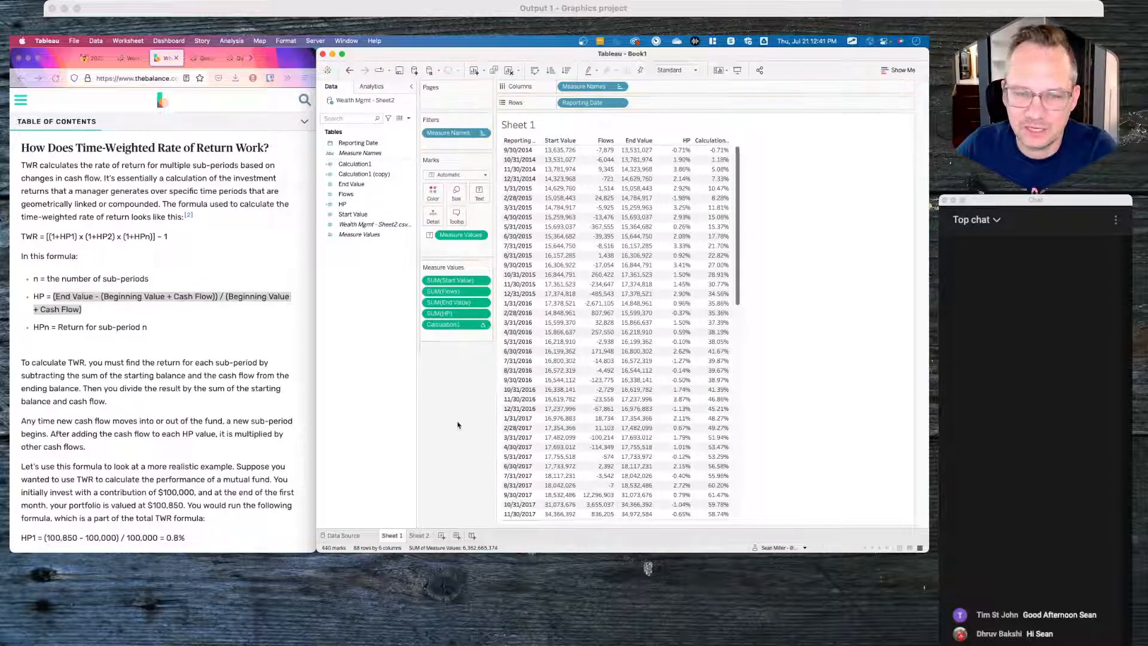
right_click(377, 174)
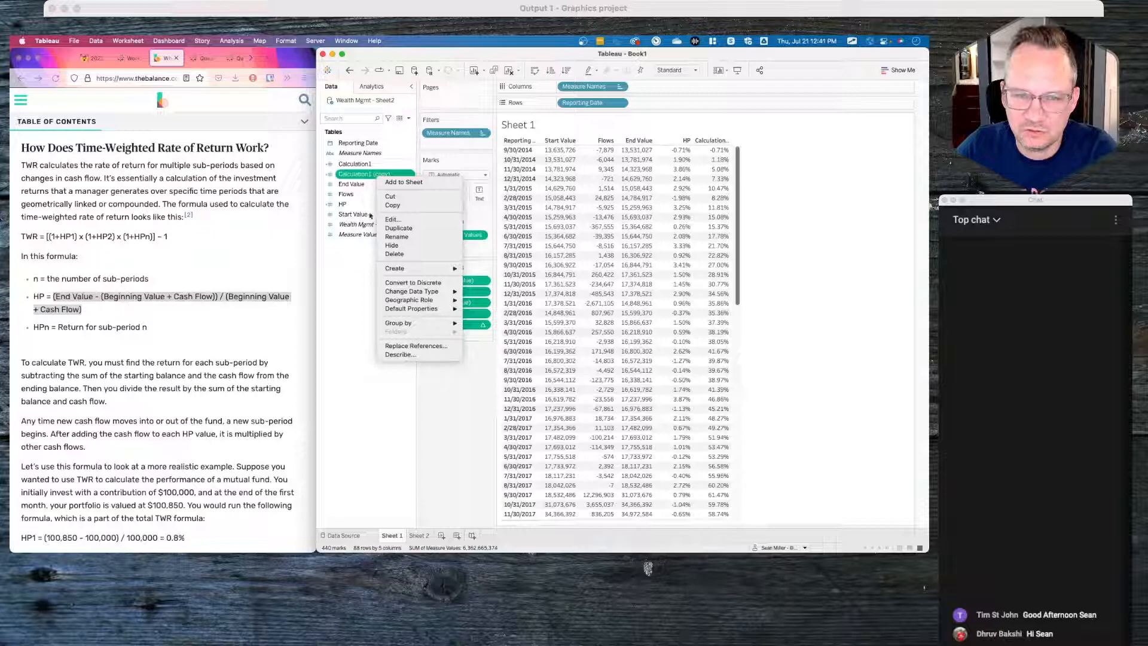
left_click(395, 253)
Step: Open Calculation1's formula and compare it with the article's worked three-month TWR example
left_click(364, 165)
right_click(365, 166)
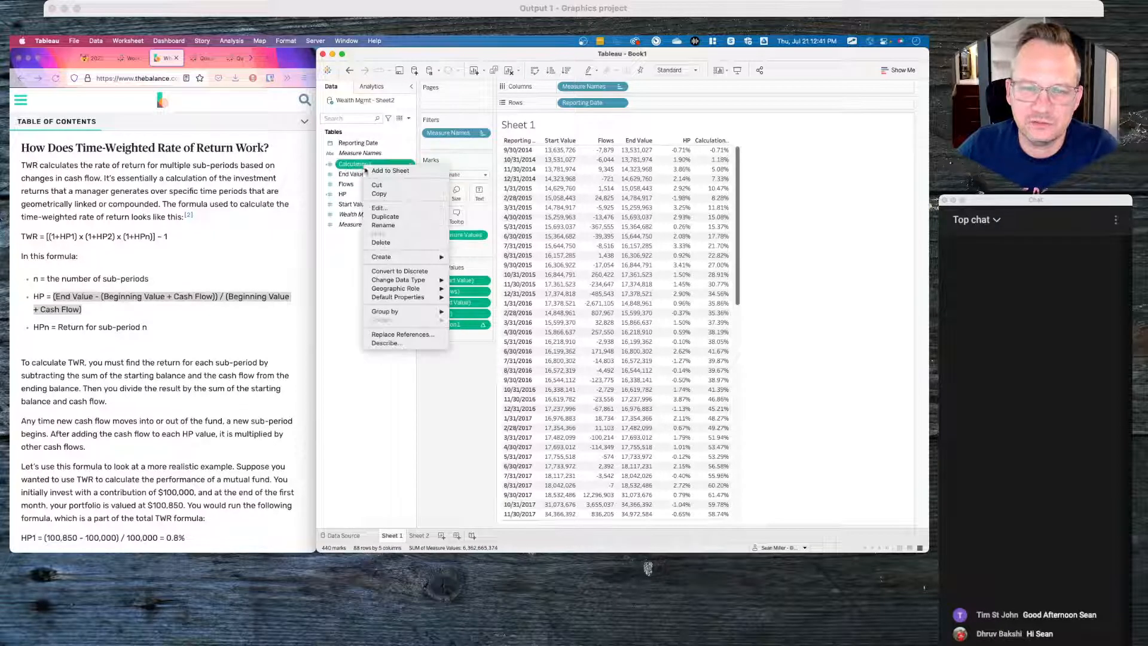
left_click(378, 207)
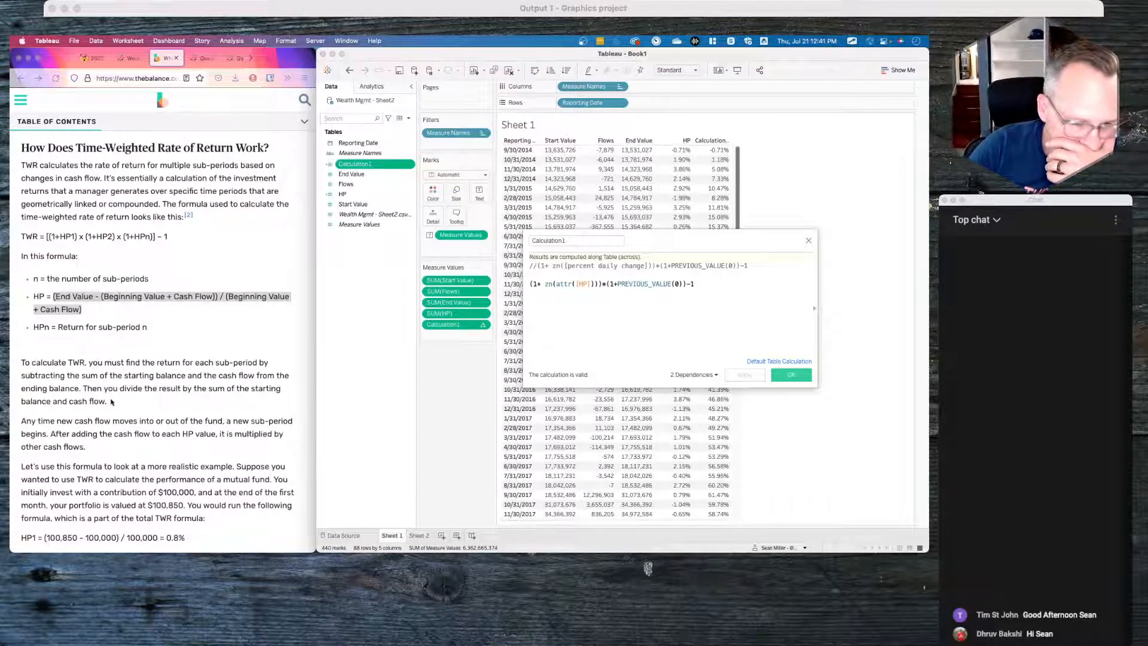
scroll(112, 401, "down", 5)
scroll(111, 401, "down", 5)
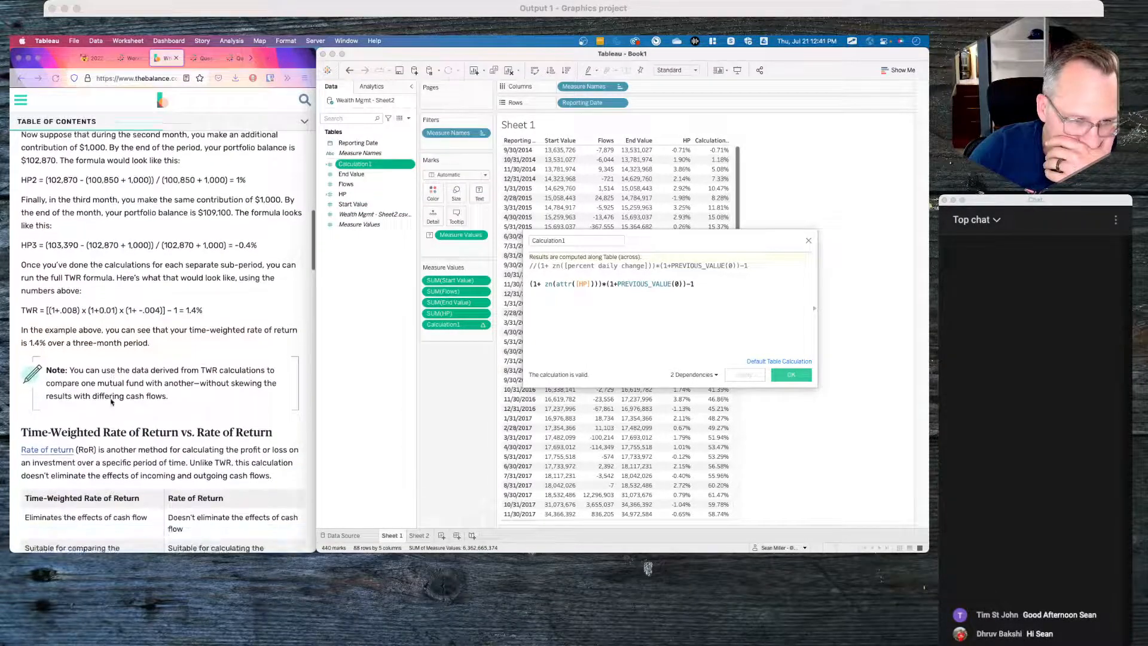
left_click(117, 314)
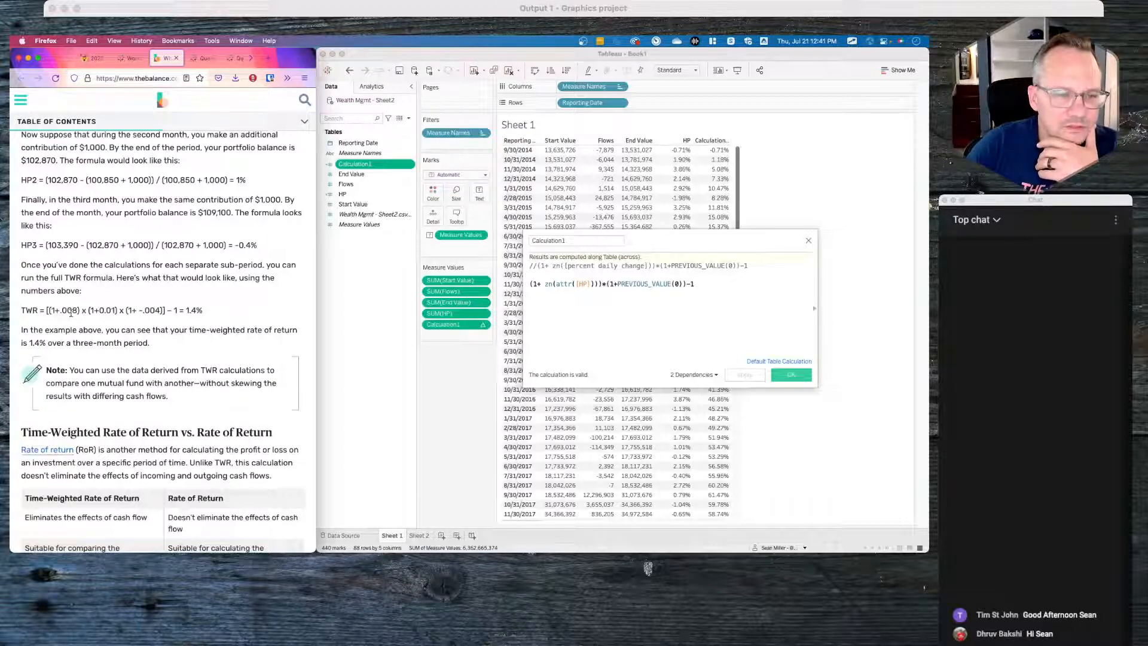
mouse_move(51, 309)
left_mouse_down()
mouse_move(76, 311)
mouse_move(60, 311)
left_mouse_up()
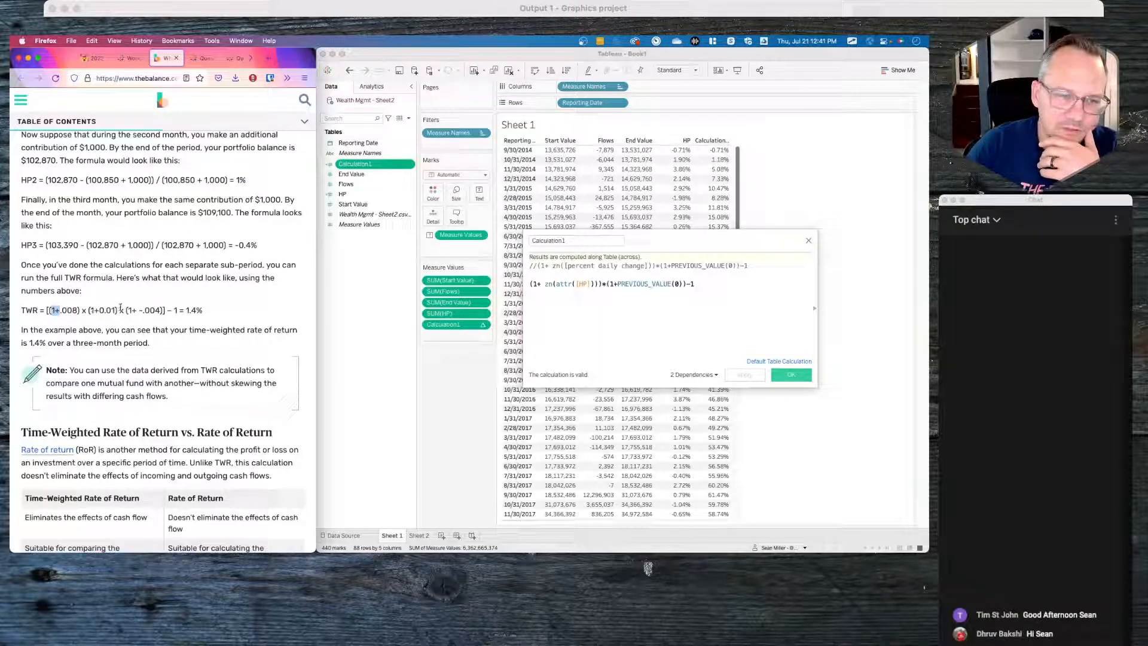
double_click(121, 309)
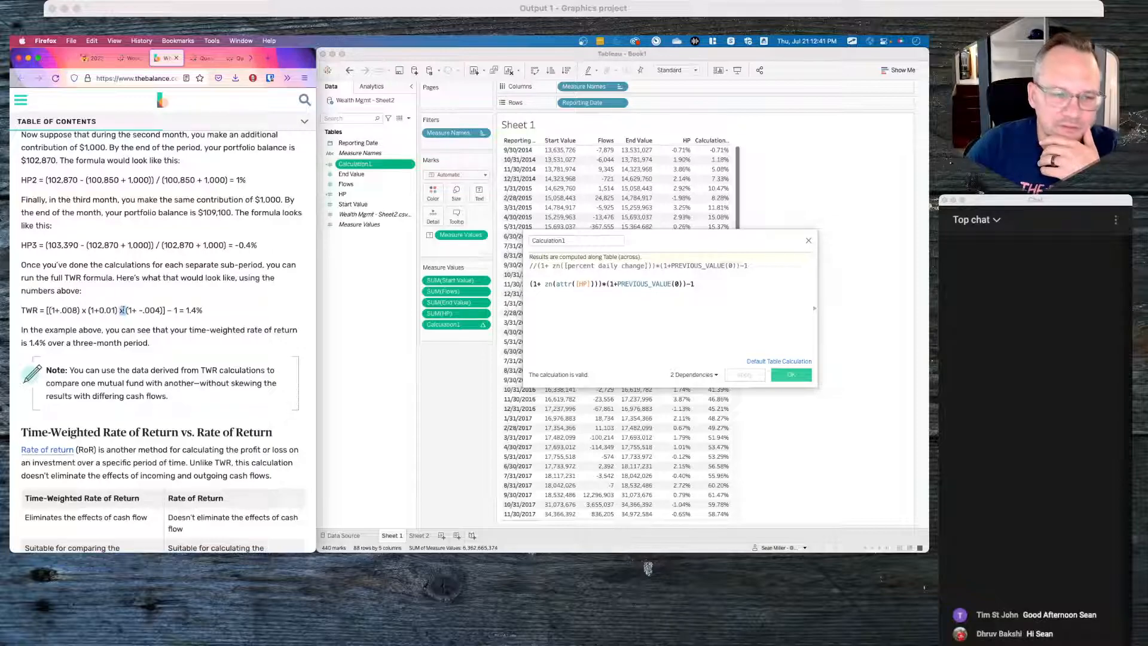
double_click(58, 310)
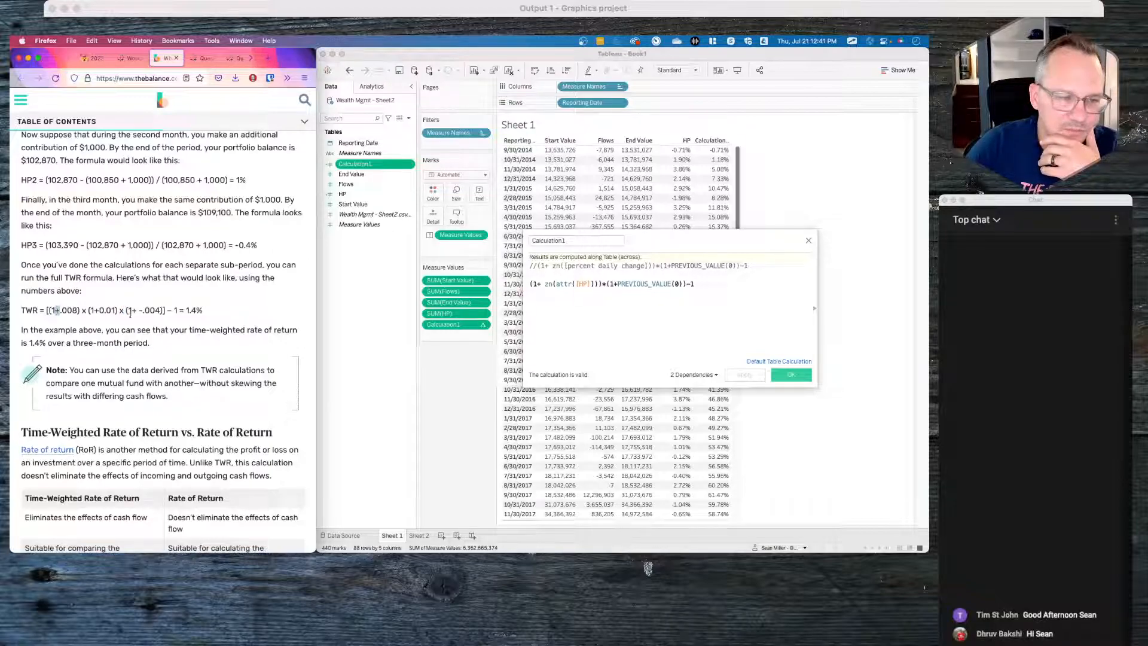
double_click(119, 310)
double_click(169, 310)
left_click(174, 310)
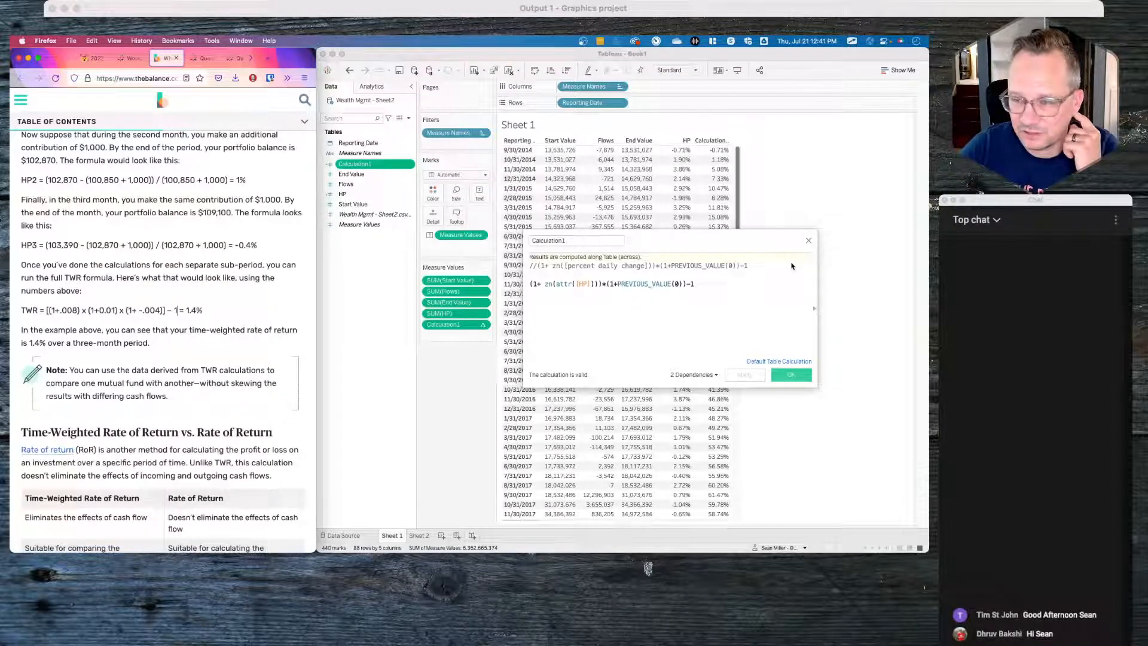
Step: Close the Calculation1 editor and reread the article's TWR definition and formula section
left_click(808, 240)
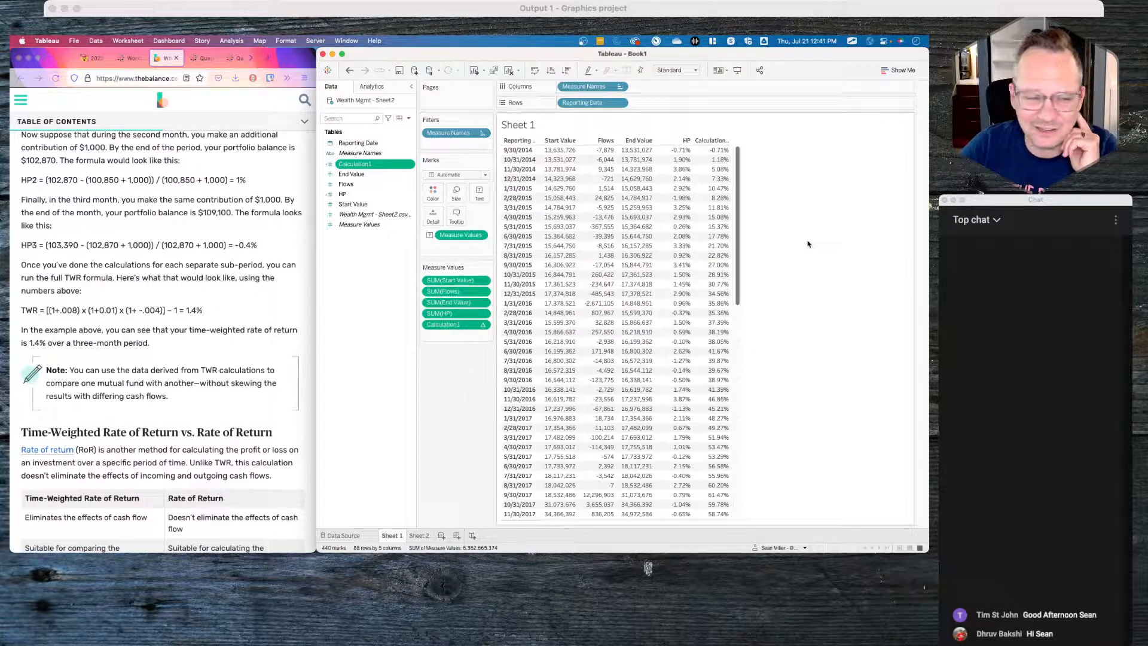
scroll(218, 303, "up", 1)
scroll(218, 303, "up", 10)
scroll(87, 270, "down", 5)
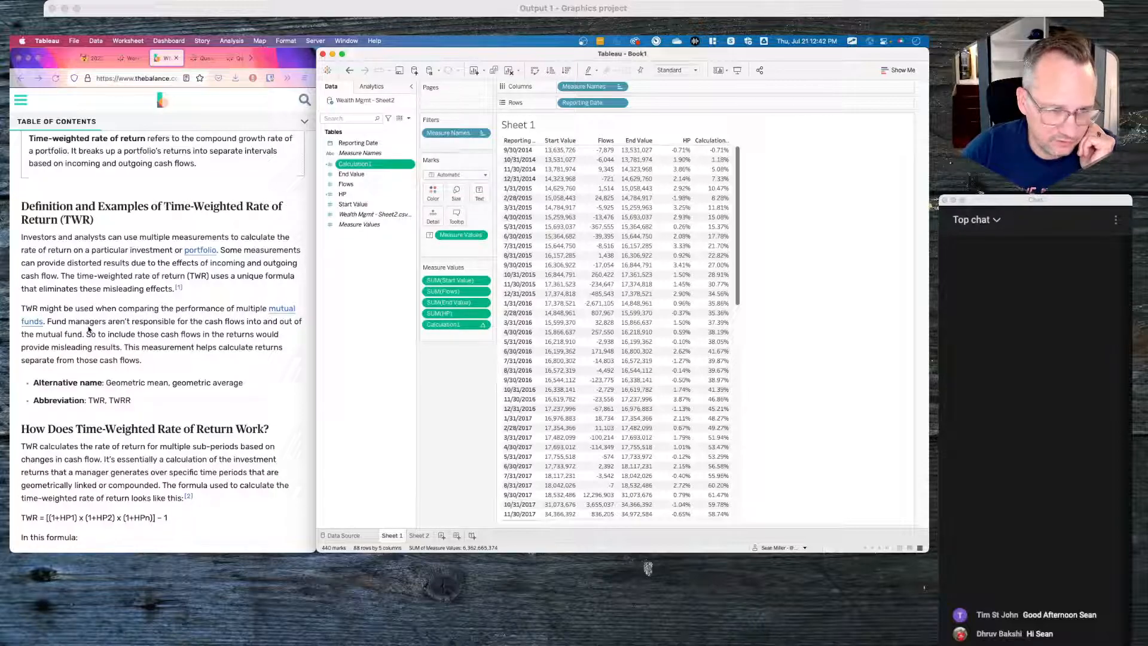
scroll(170, 367, "down", 4)
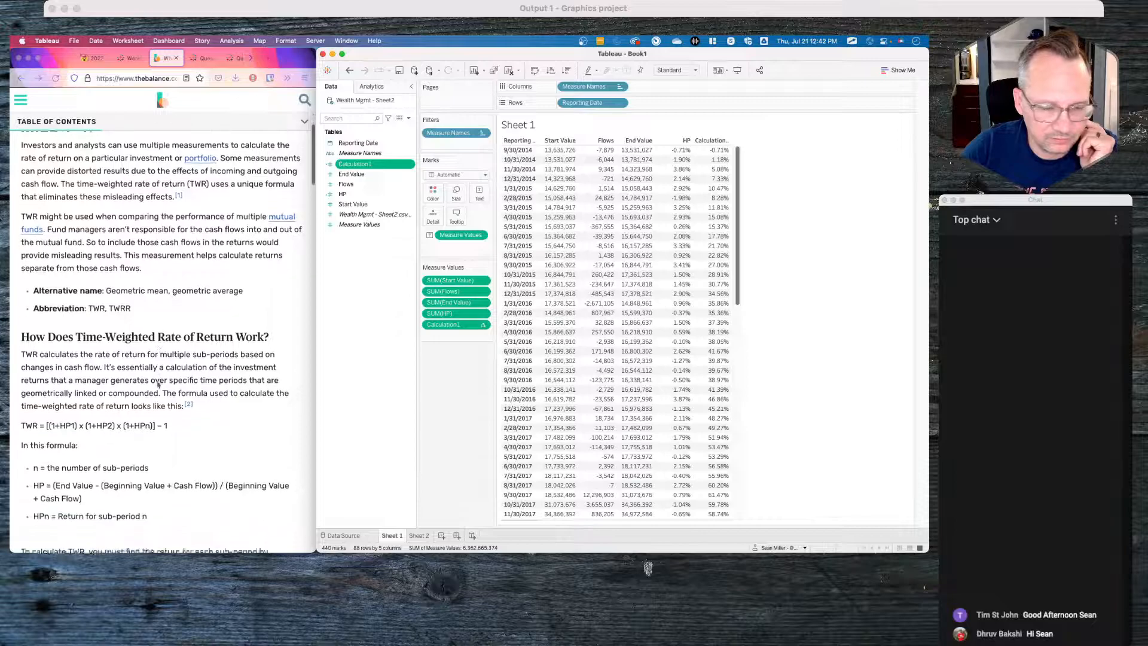
scroll(159, 385, "down", 2)
scroll(158, 384, "up", 5)
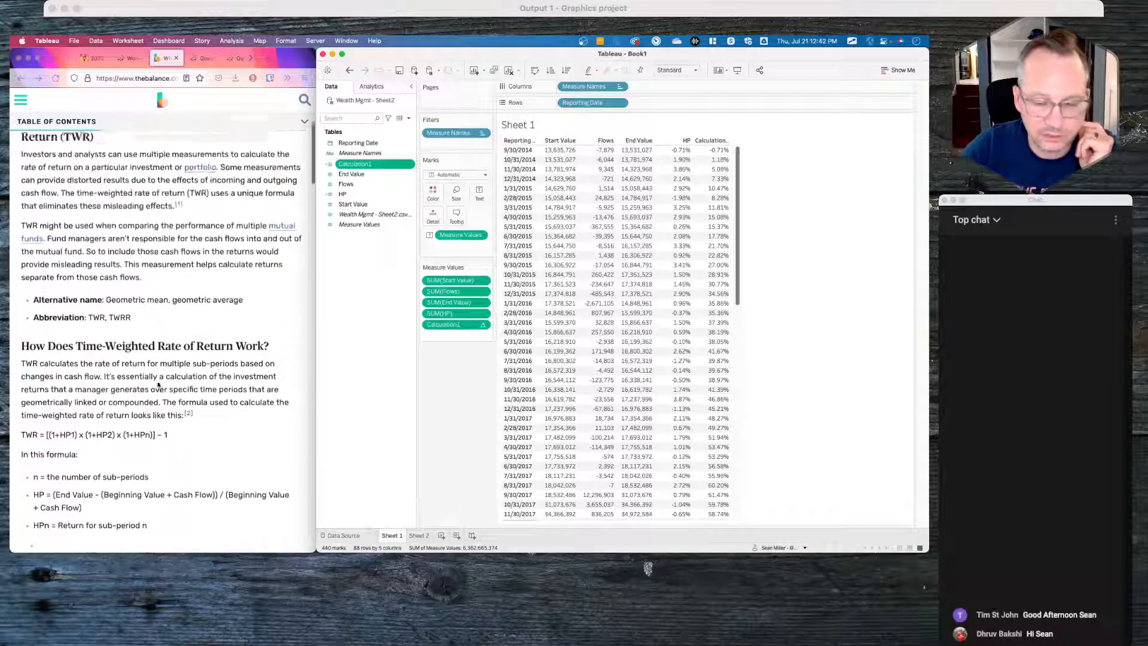
Step: Bring up the Sheet 2 chart beside the Workout Wednesday challenge page and remove the chart's grid lines
left_click(419, 536)
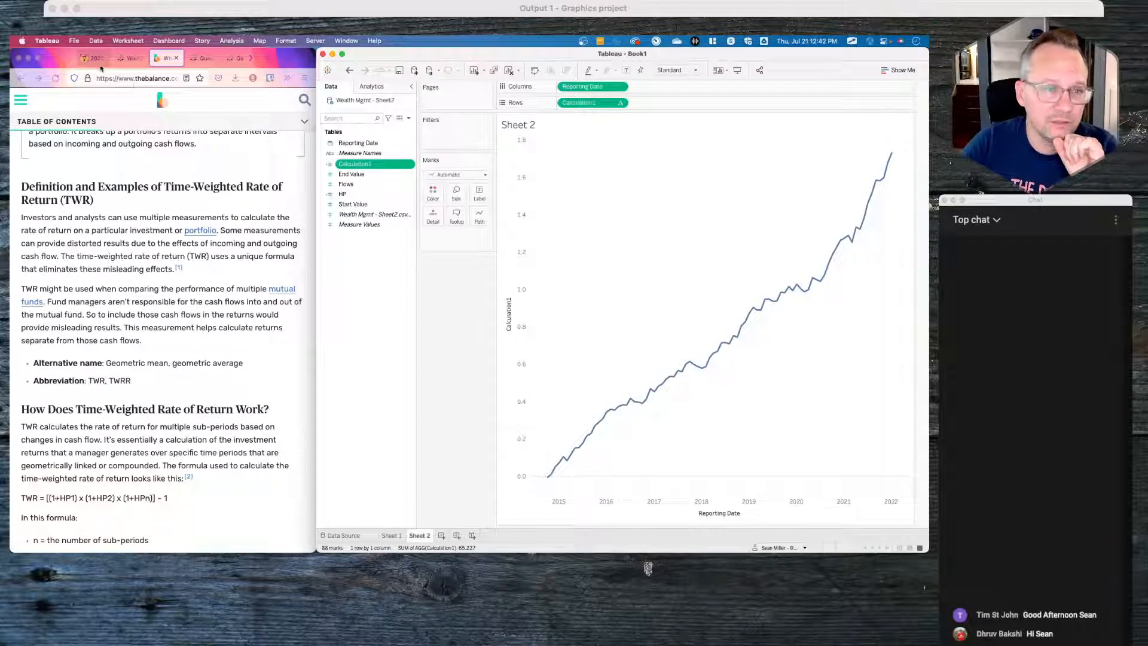
left_click(99, 60)
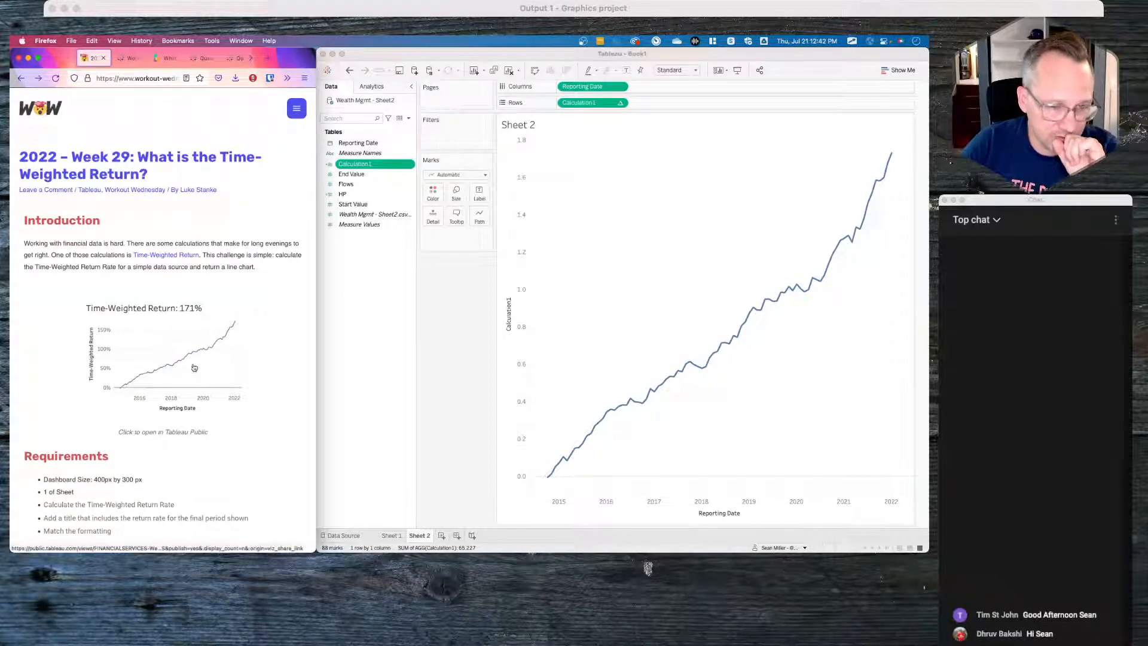
right_click(676, 250)
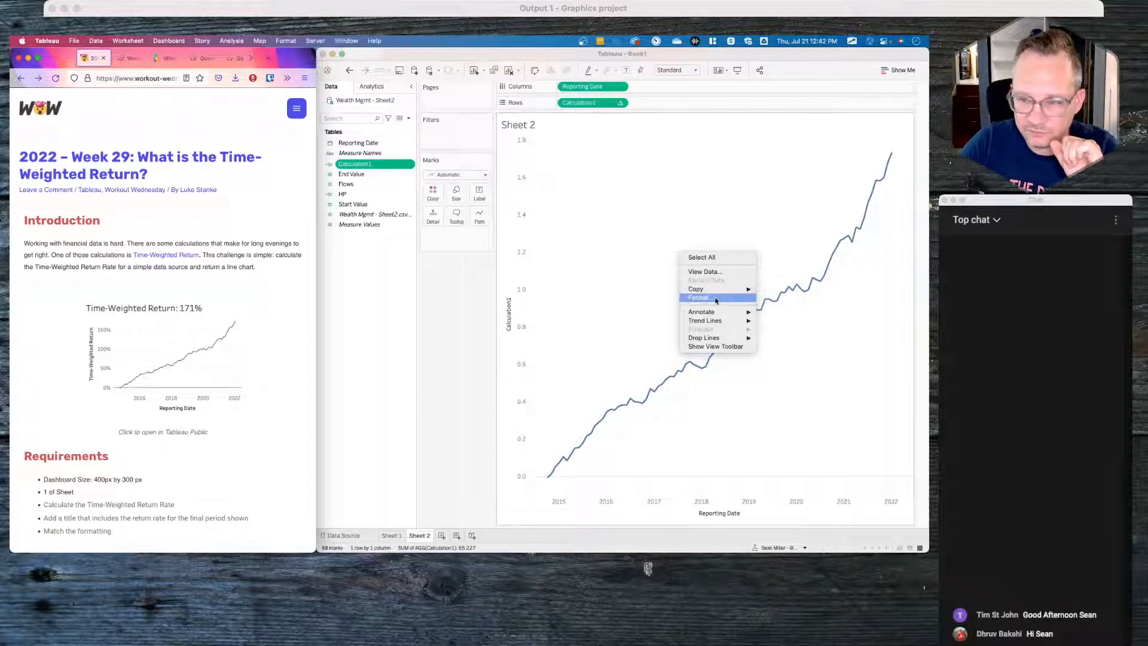
left_click(710, 299)
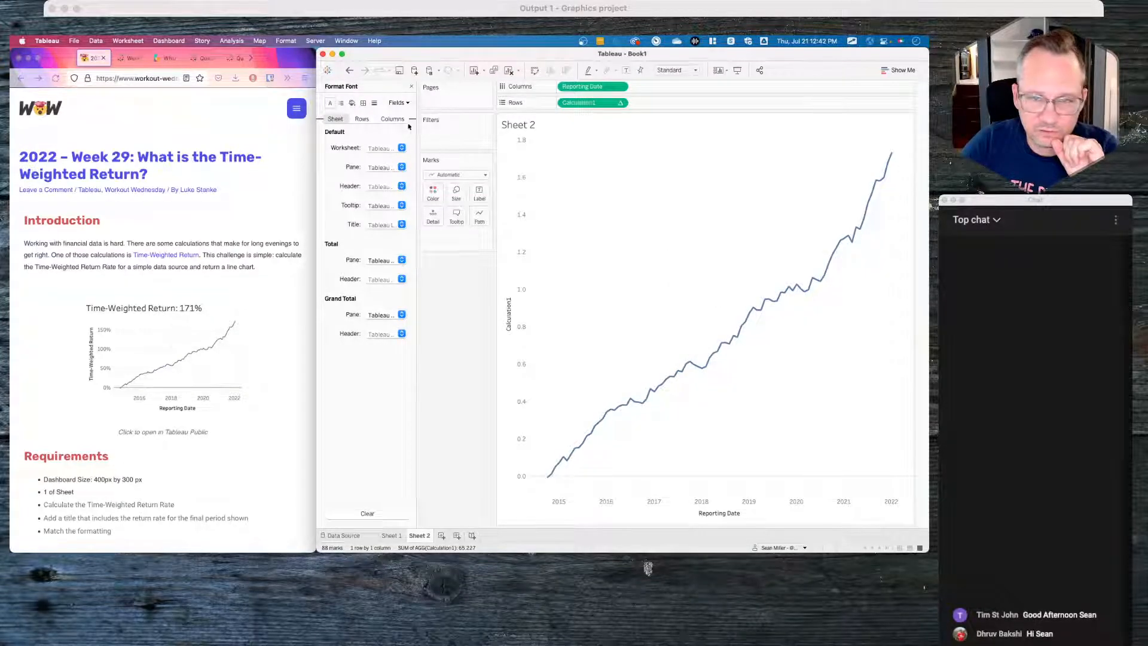
left_click(375, 104)
left_click(382, 148)
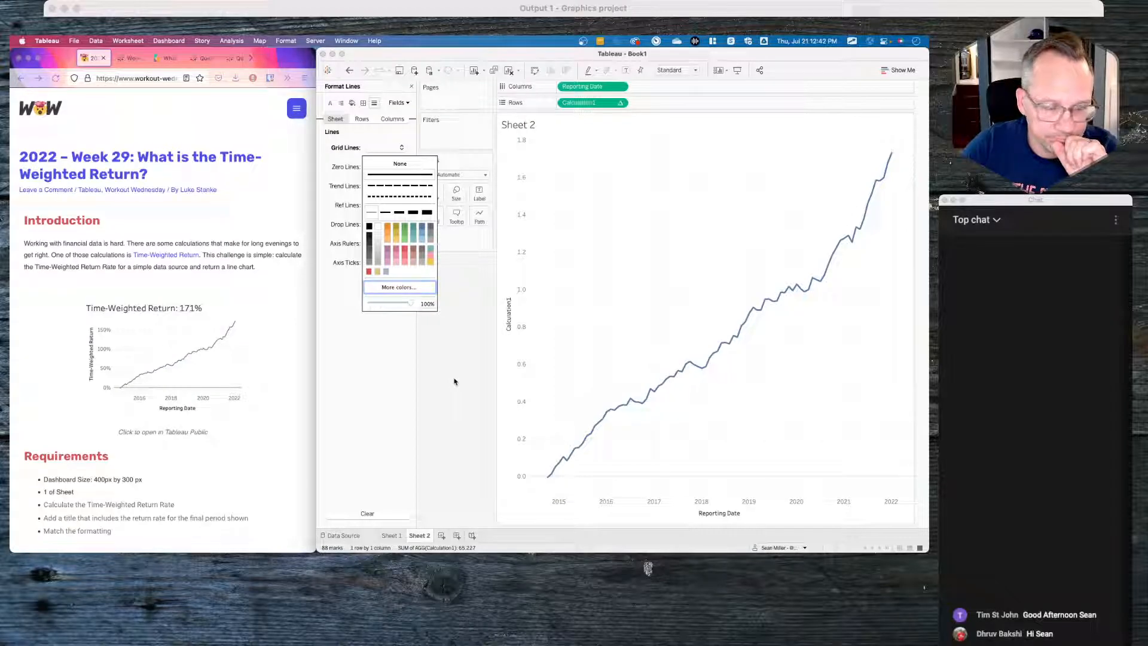
left_click(455, 381)
Step: Close the line formatting and set Calculation1's default number format to percentage with 2 decimal places
left_click(619, 103)
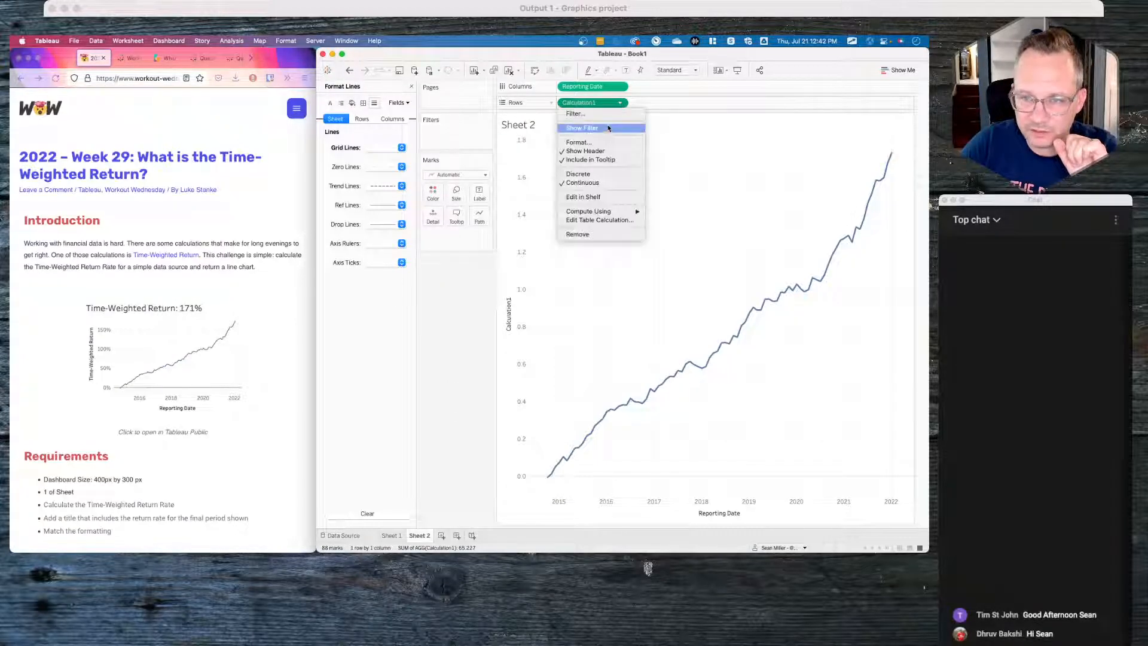
left_click(411, 87)
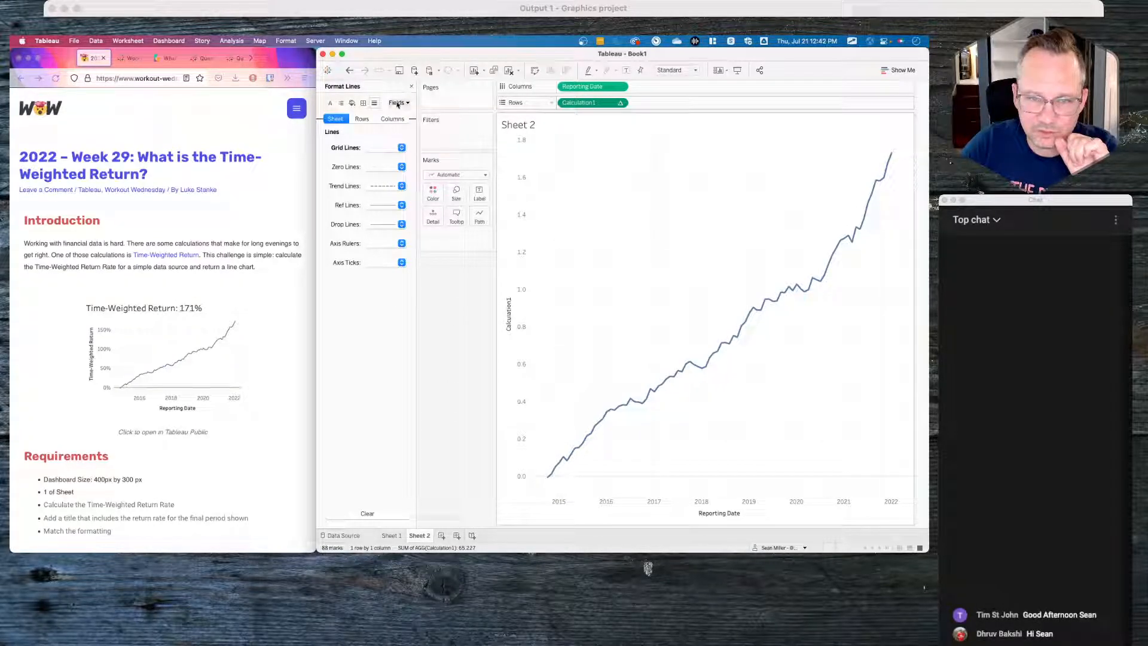
left_click(411, 87)
right_click(369, 165)
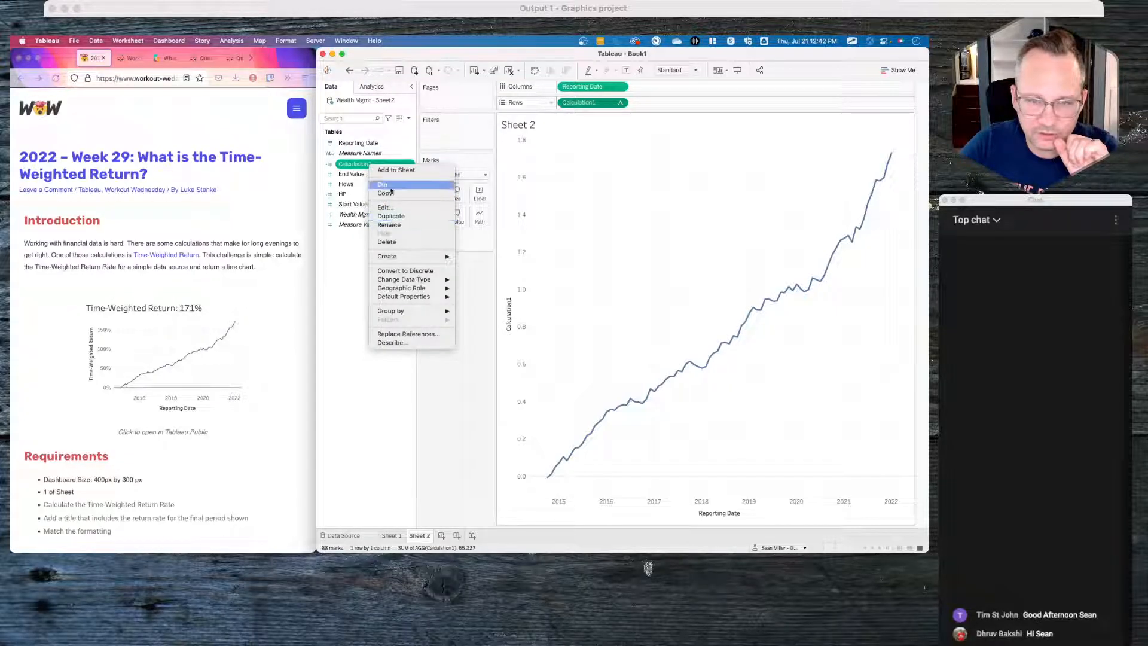
mouse_move(419, 297)
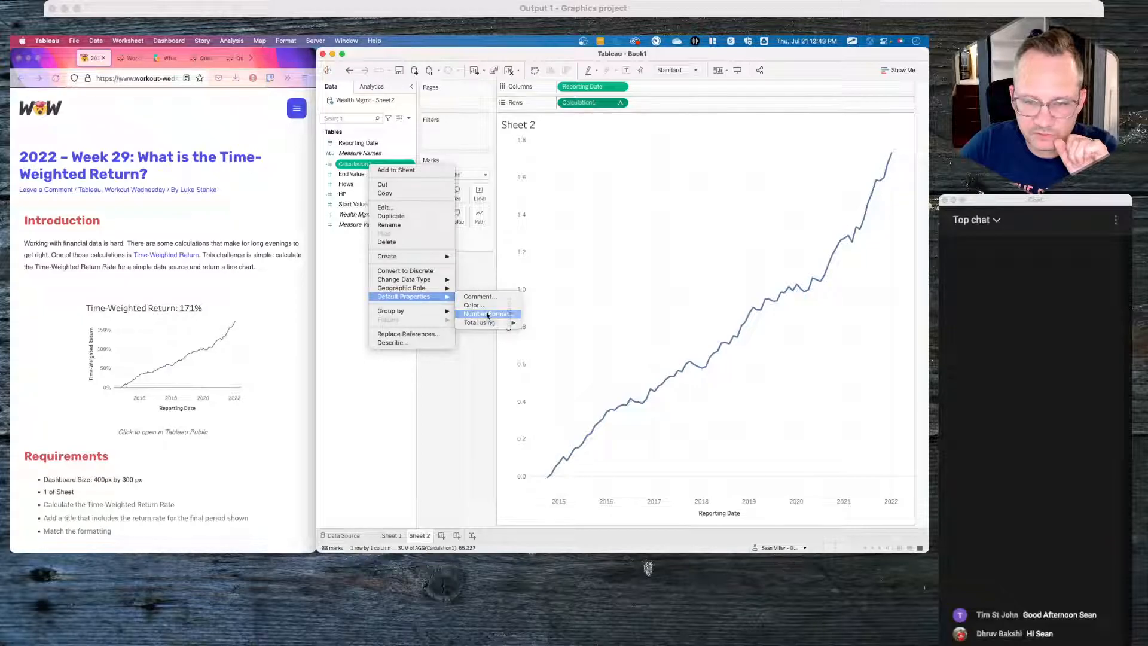
left_click(488, 312)
left_click(550, 296)
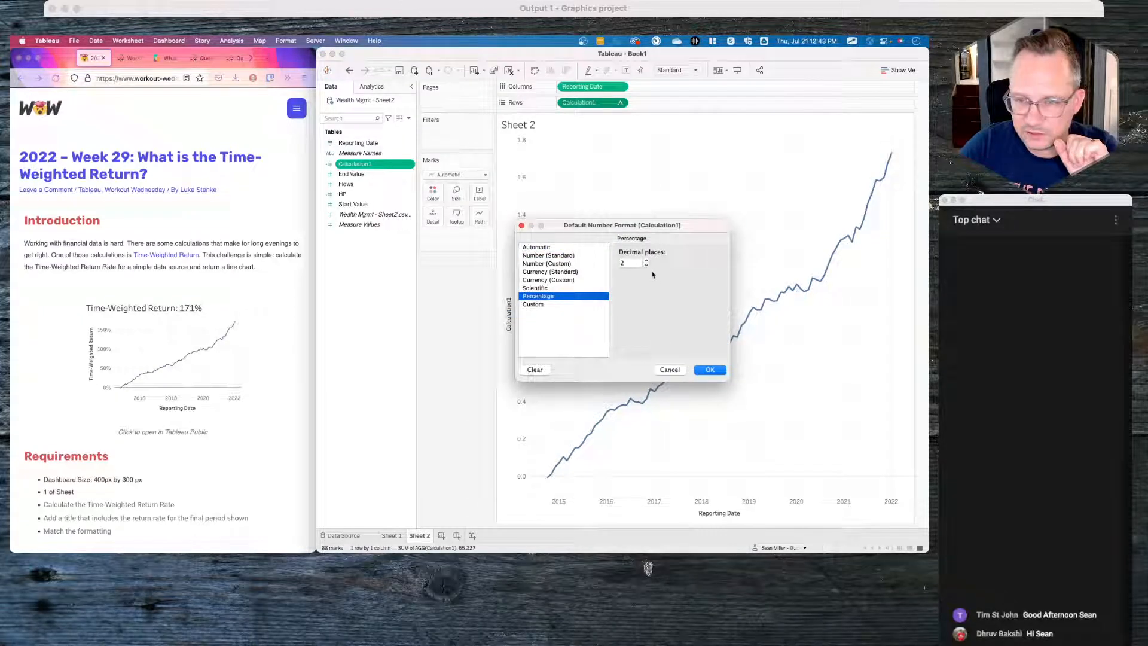
left_click(706, 370)
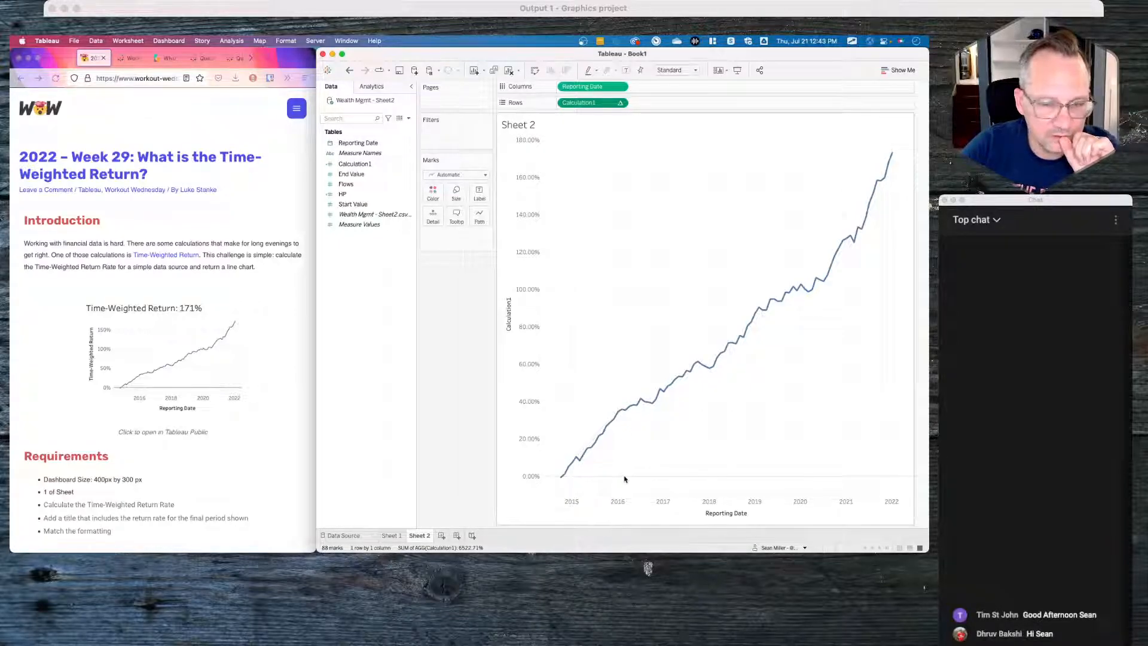
Step: Format the Sheet 2 zero lines as a solid gray line in the second-thinnest width
right_click(635, 455)
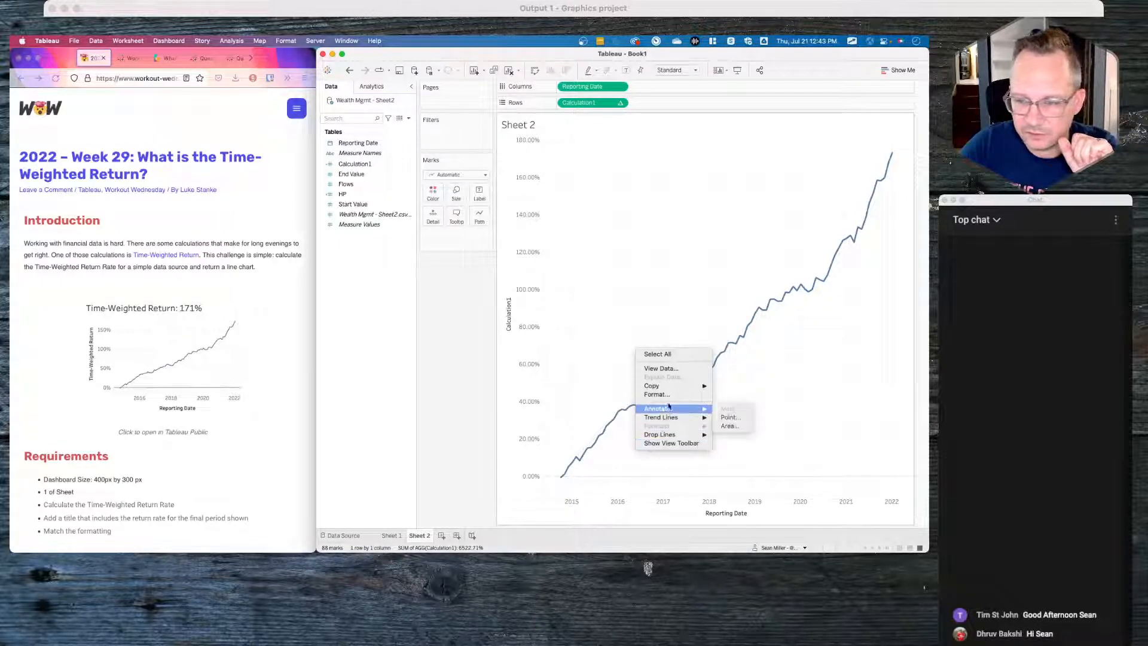
left_click(663, 389)
left_click(374, 103)
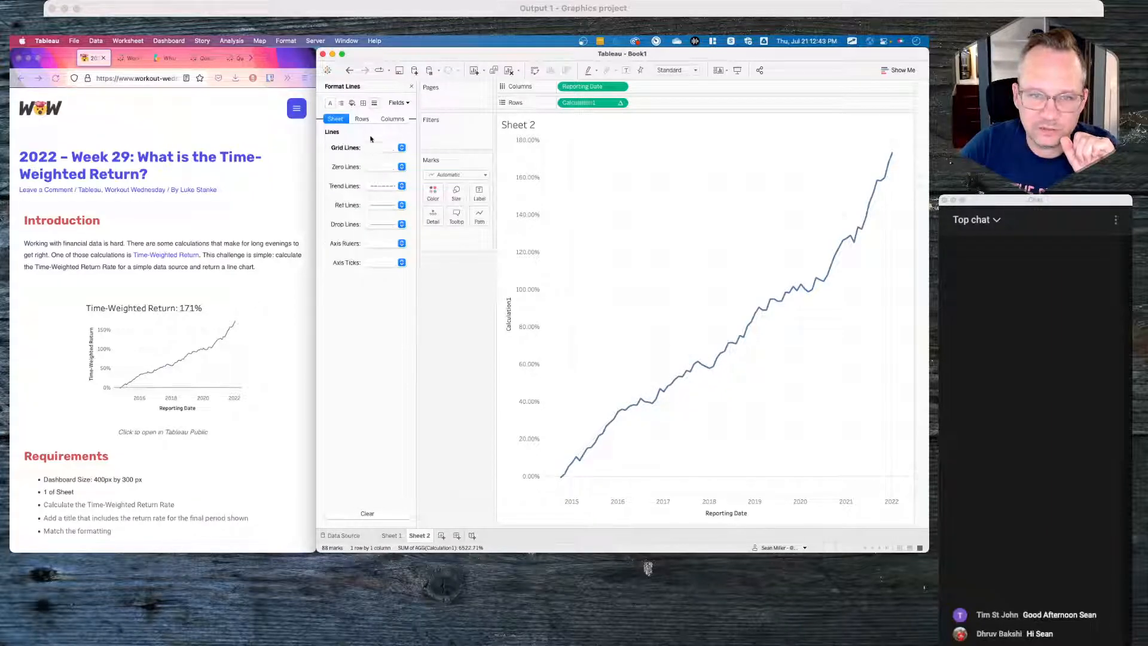
left_click(374, 168)
left_click(379, 195)
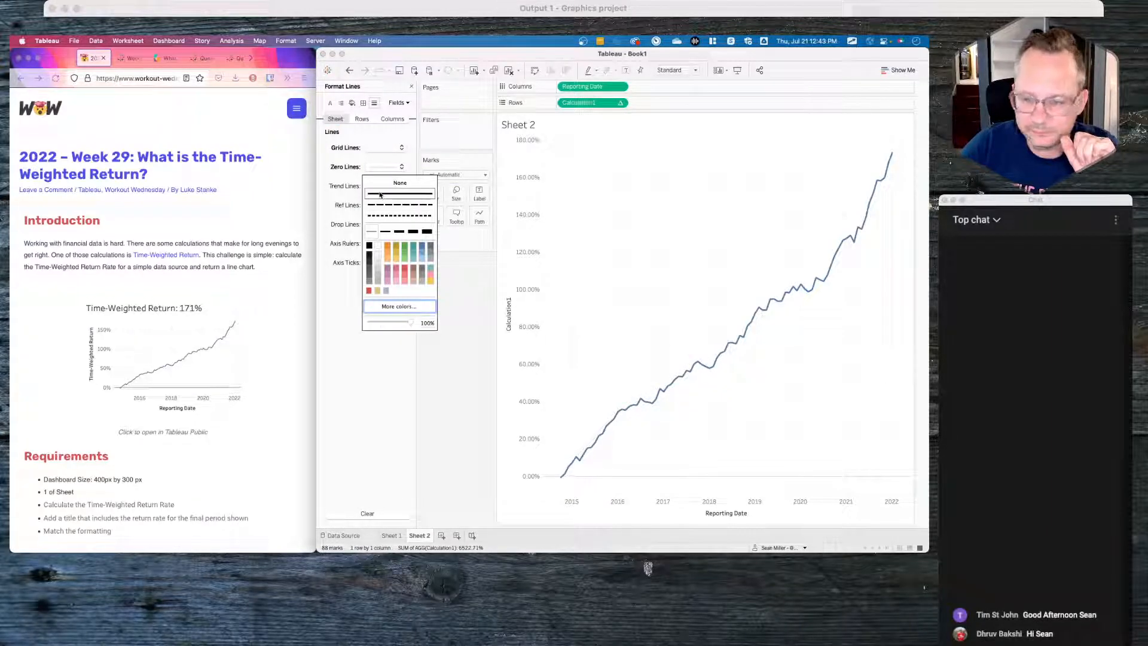
left_click(370, 278)
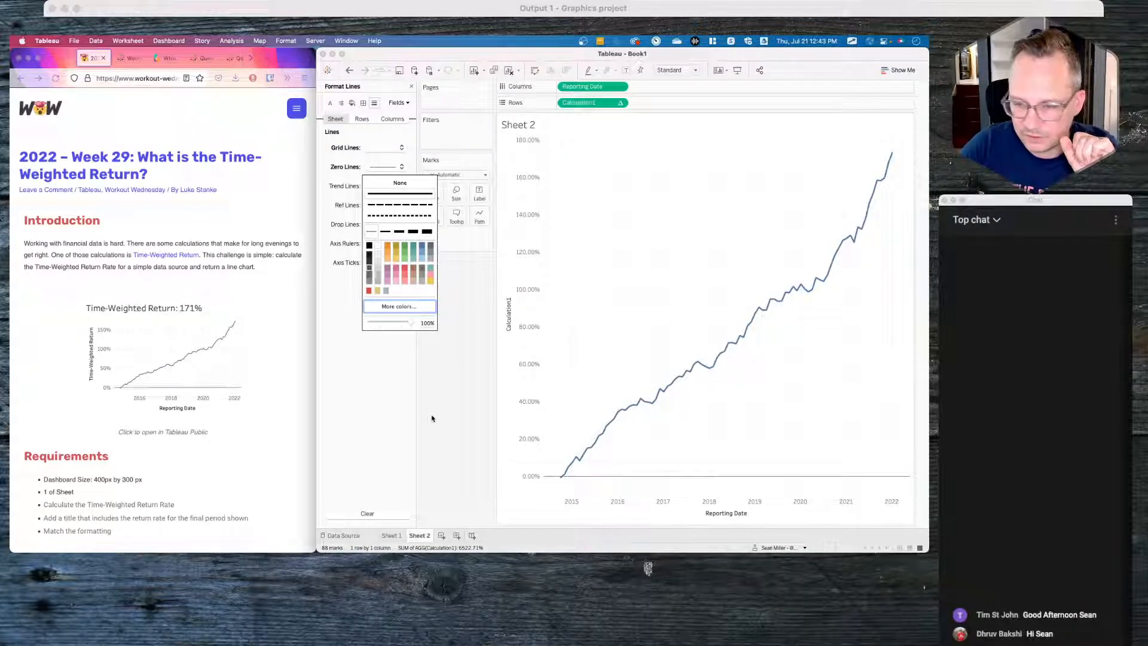
left_click(385, 232)
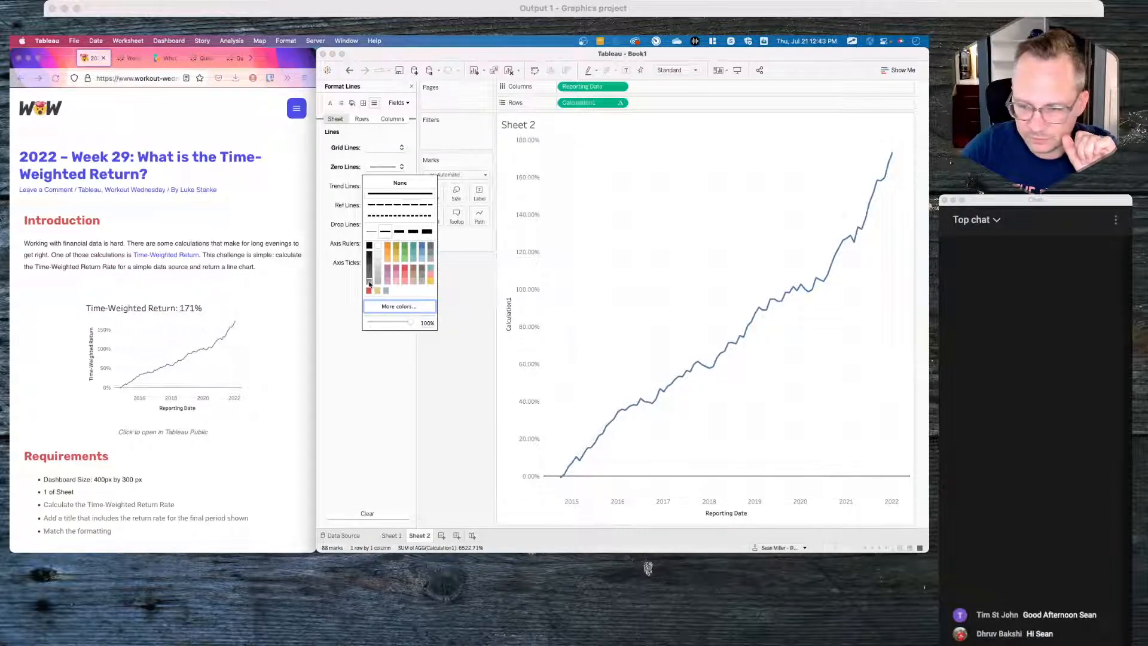
left_click(450, 448)
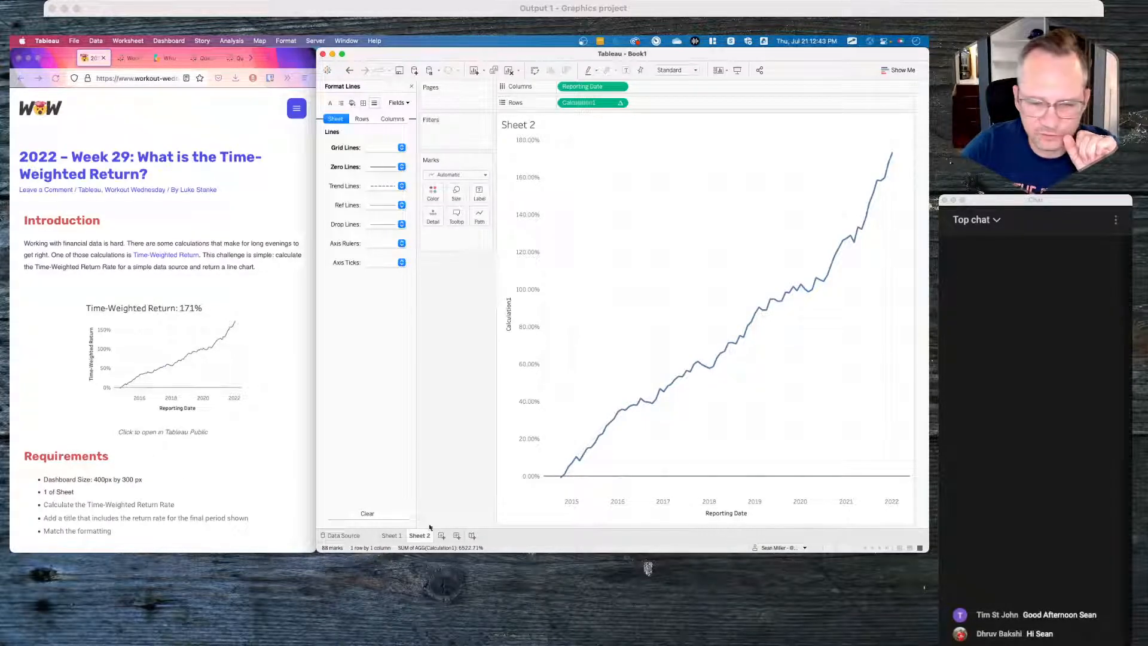
Step: Create a new dashboard with a fixed custom size of 400 px wide by 300 px high
left_click(456, 535)
left_click(372, 160)
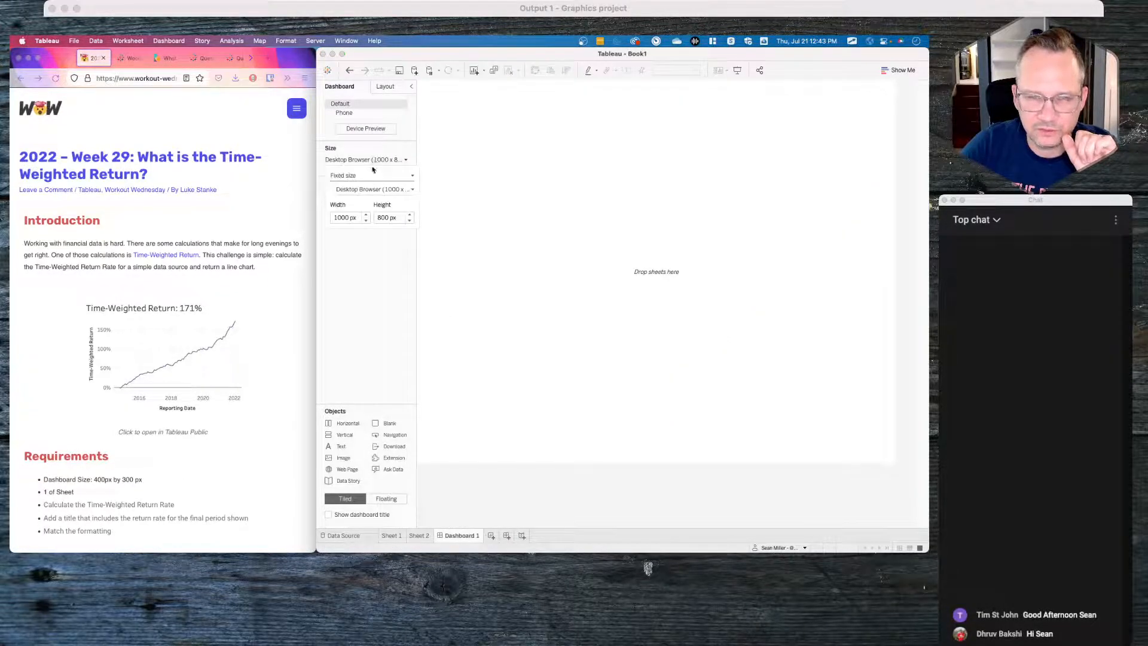
left_click(362, 218)
type("500")
key("Return")
type("400")
key("Tab")
type("500")
key("Return")
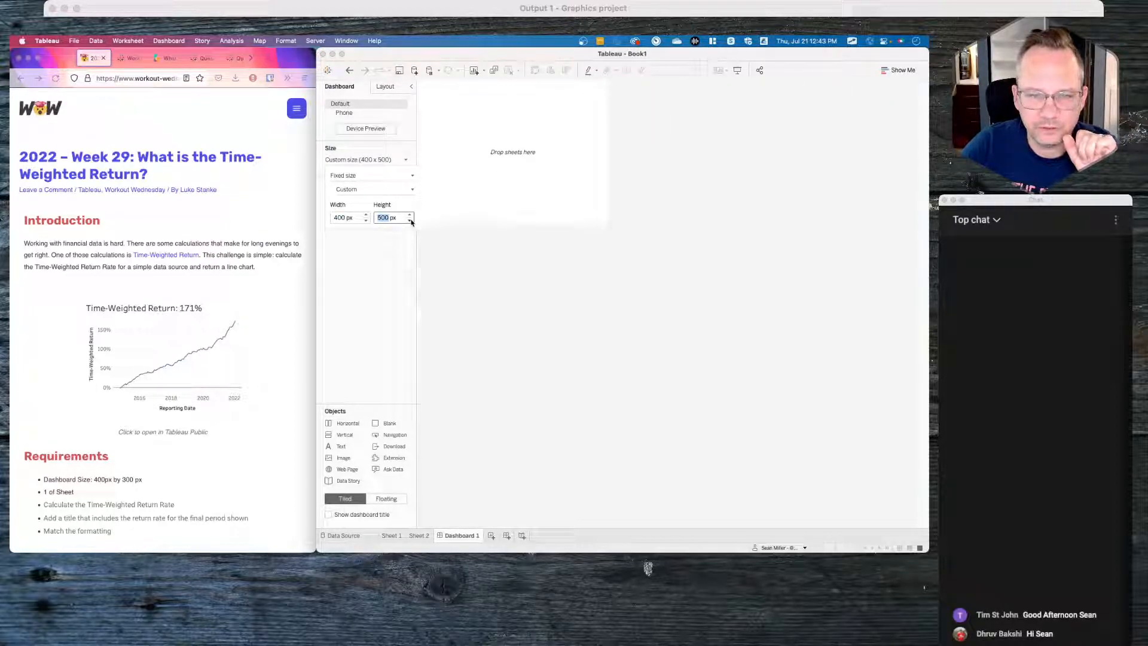
left_click(390, 97)
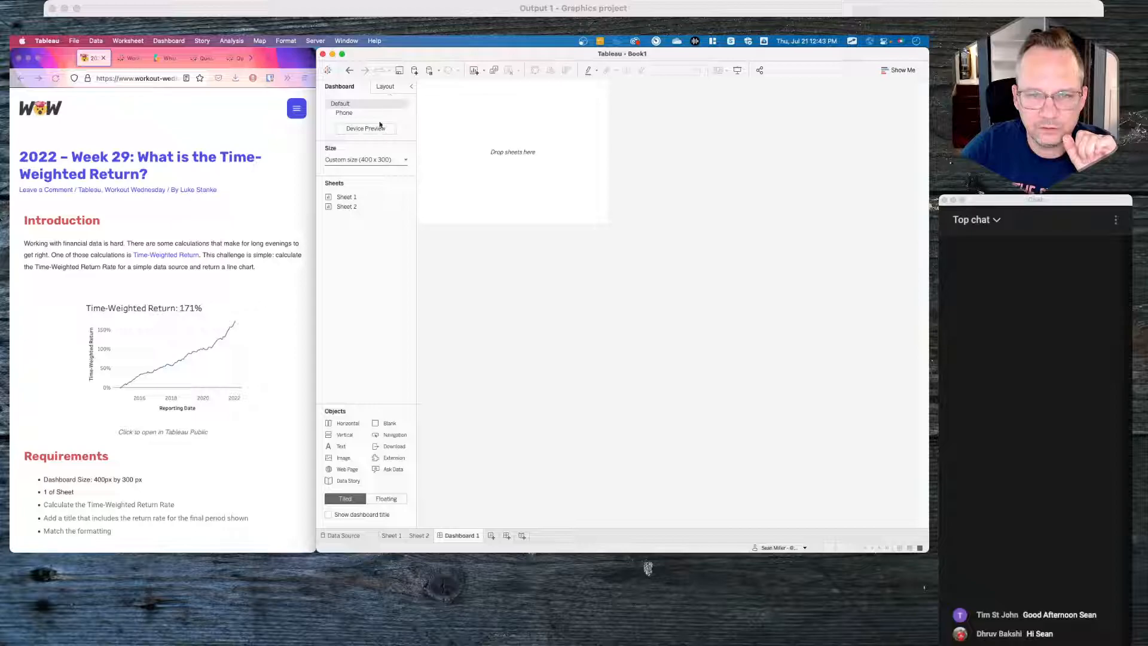
Step: Place Sheet 2 on Dashboard 1 and hide the sheet's title
left_click(418, 535)
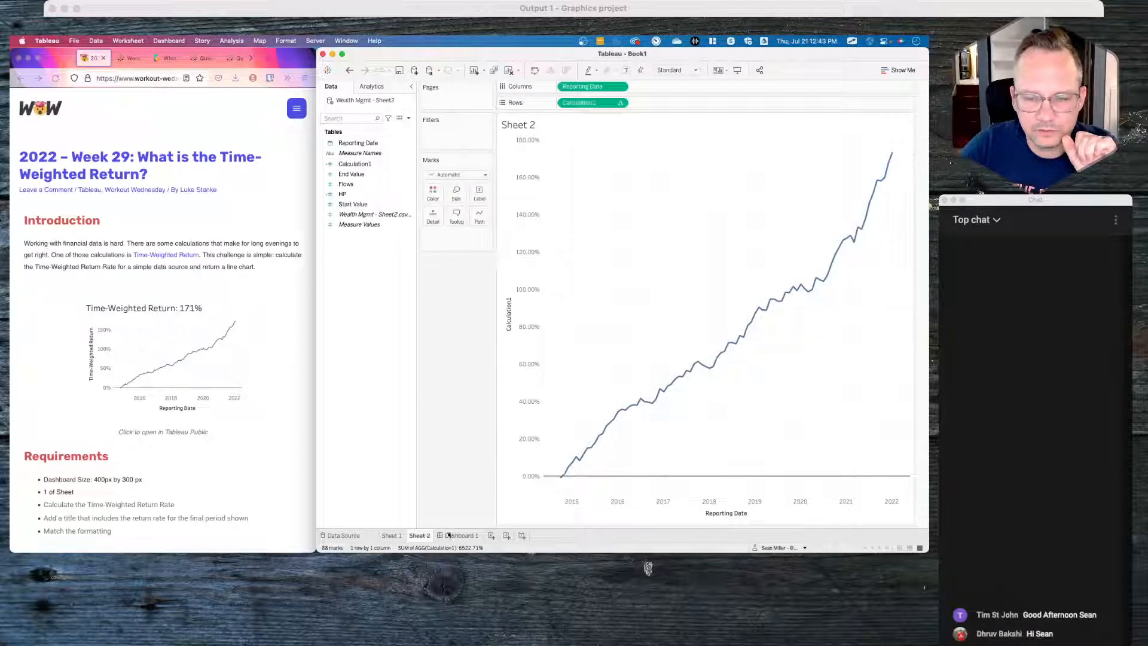
left_click(450, 535)
mouse_move(341, 208)
left_click_drag(341, 207, 495, 156)
right_click(452, 97)
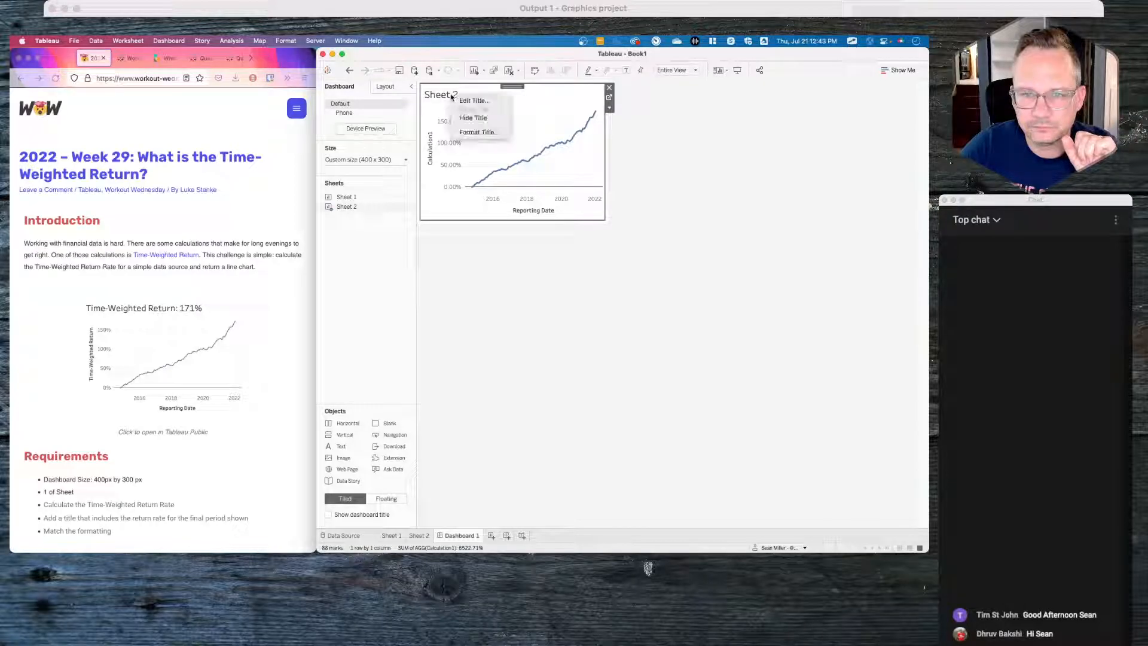
left_click(475, 115)
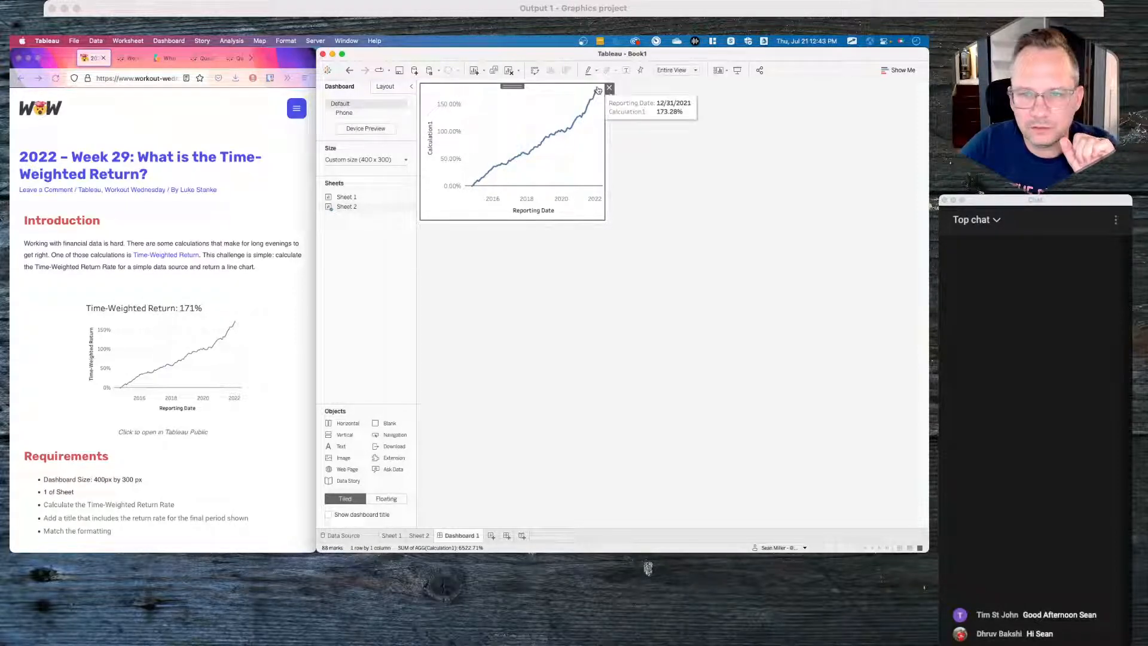
Step: Go from the dashboard to Sheet 2 and rename the Calculation1 field as "Time-Weighted Return"
left_click(610, 97)
right_click(361, 164)
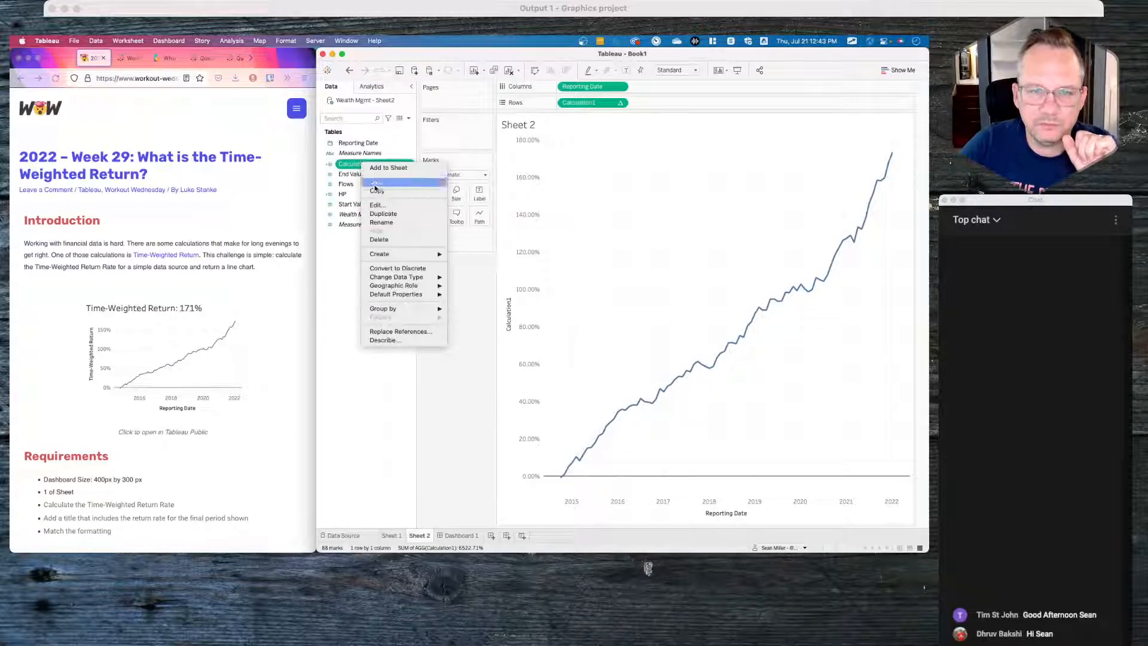
left_click(393, 222)
type("Tim")
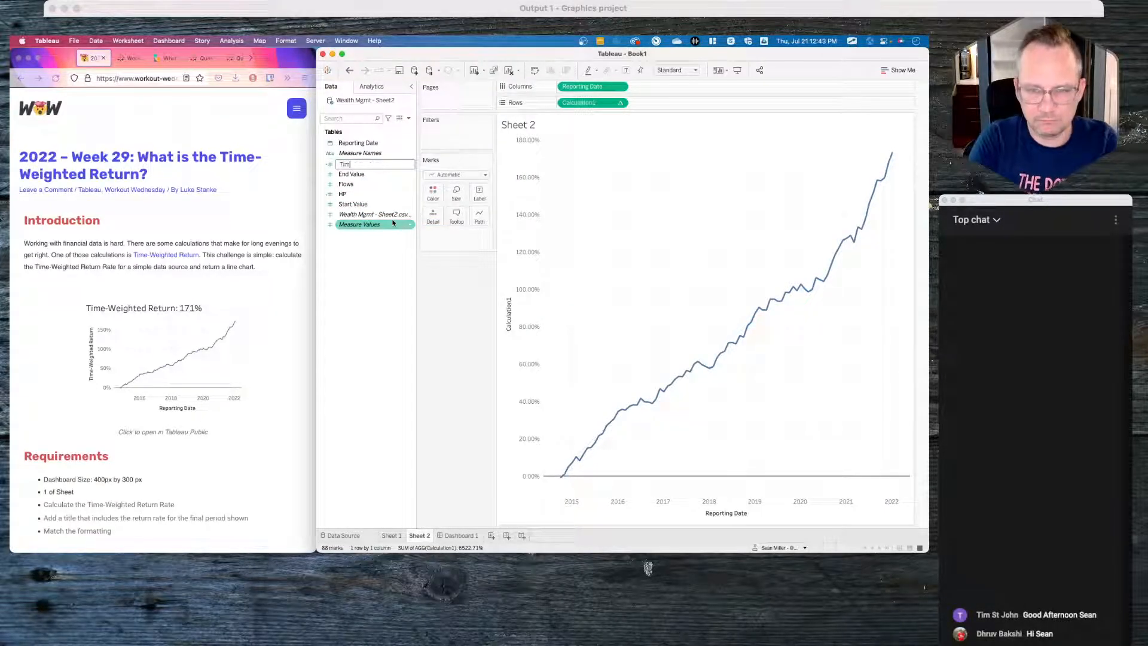
type("e-Weight")
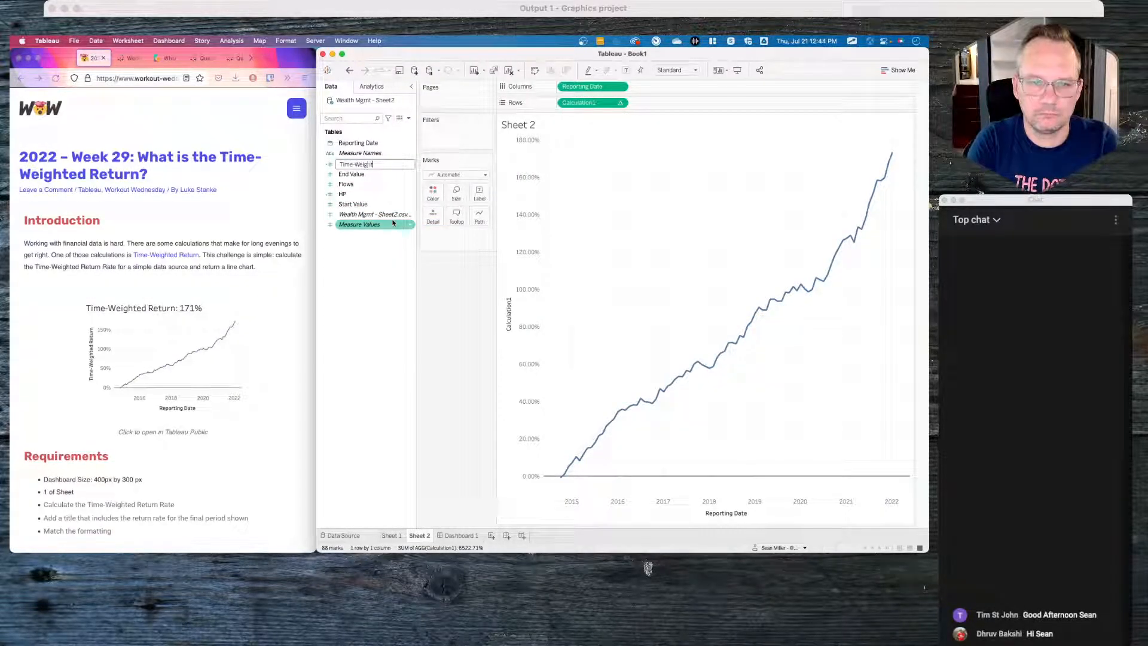
type("ed Return")
key("Return")
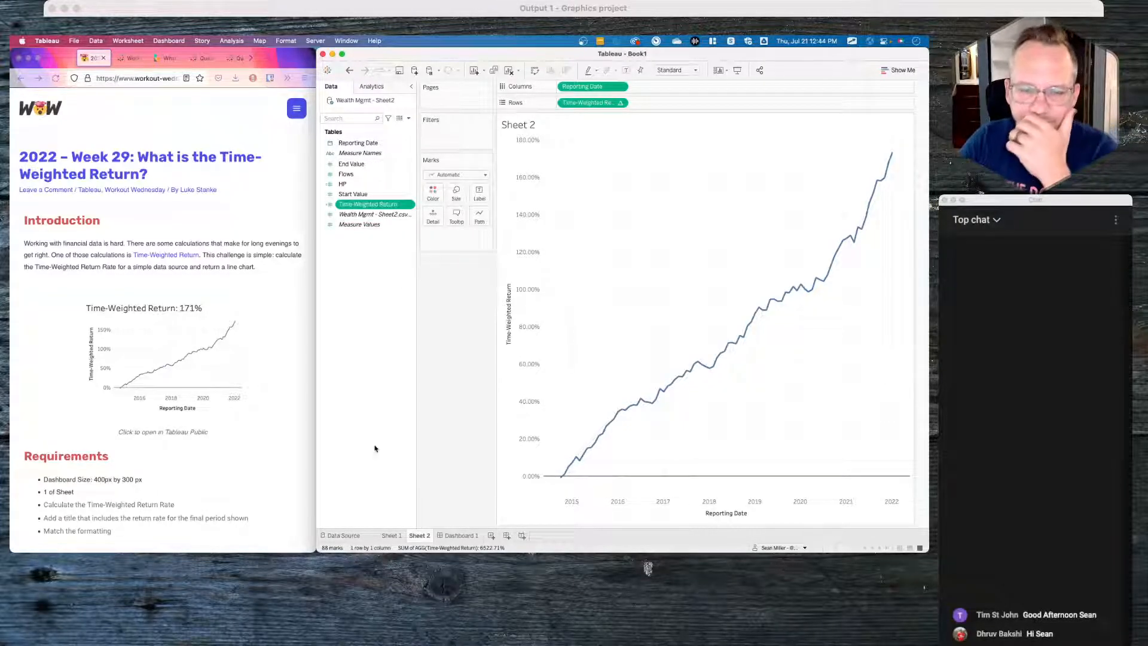
Step: Return to Sheet 2 from the chart on Dashboard 1, recolor its line dark gray and make the line thinner
left_click(465, 535)
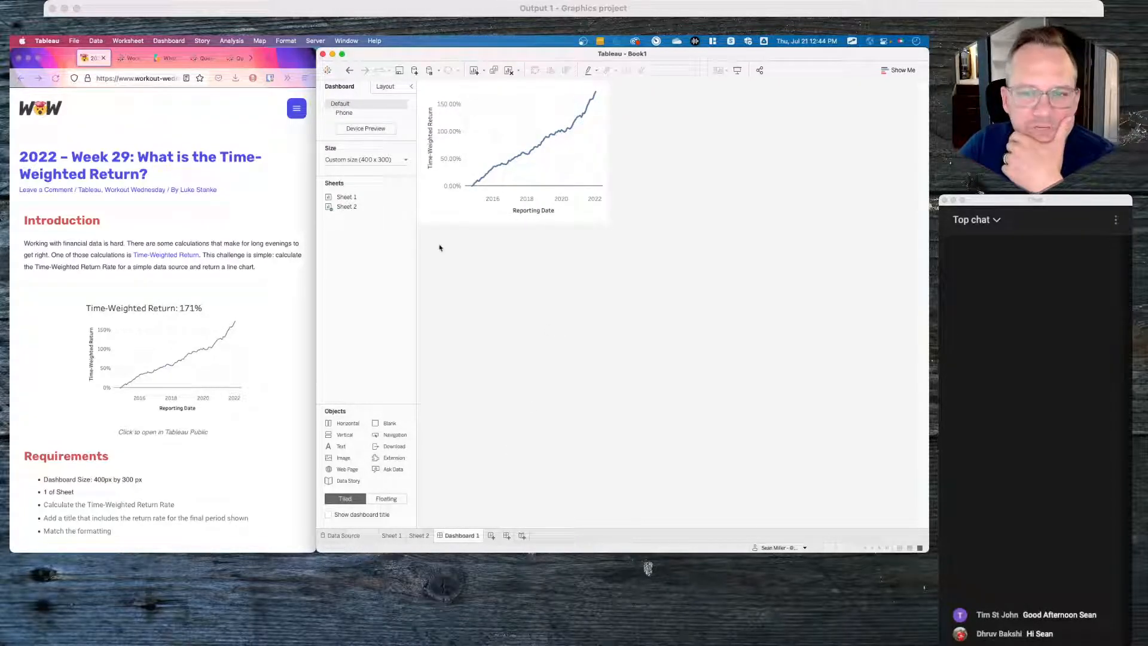
left_click(501, 130)
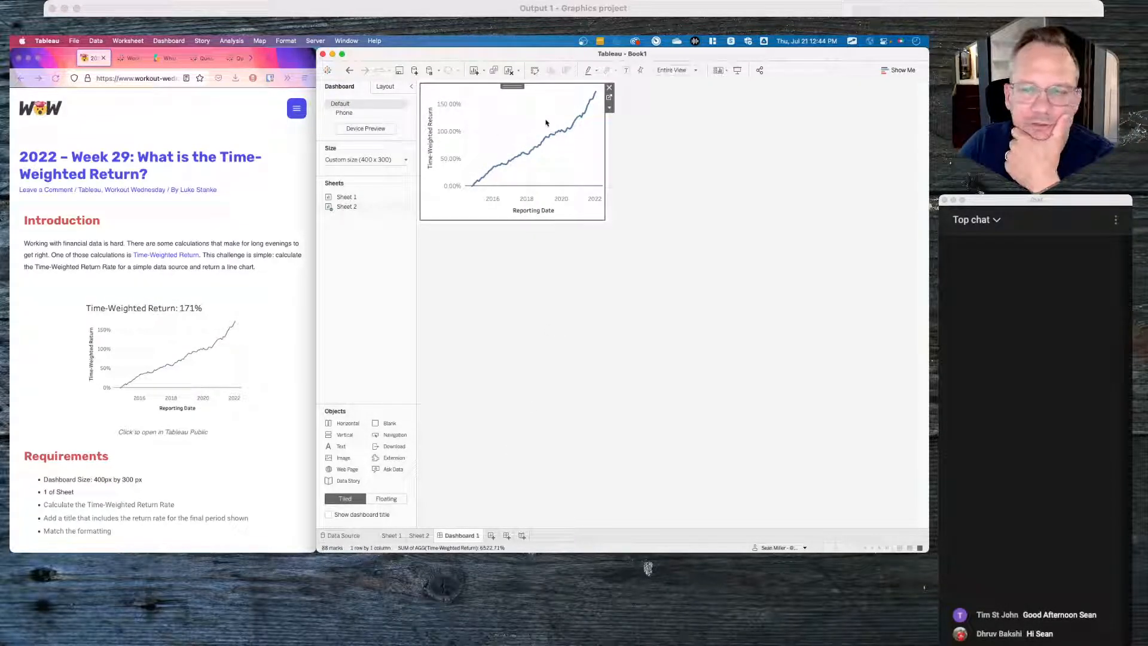
left_click(610, 98)
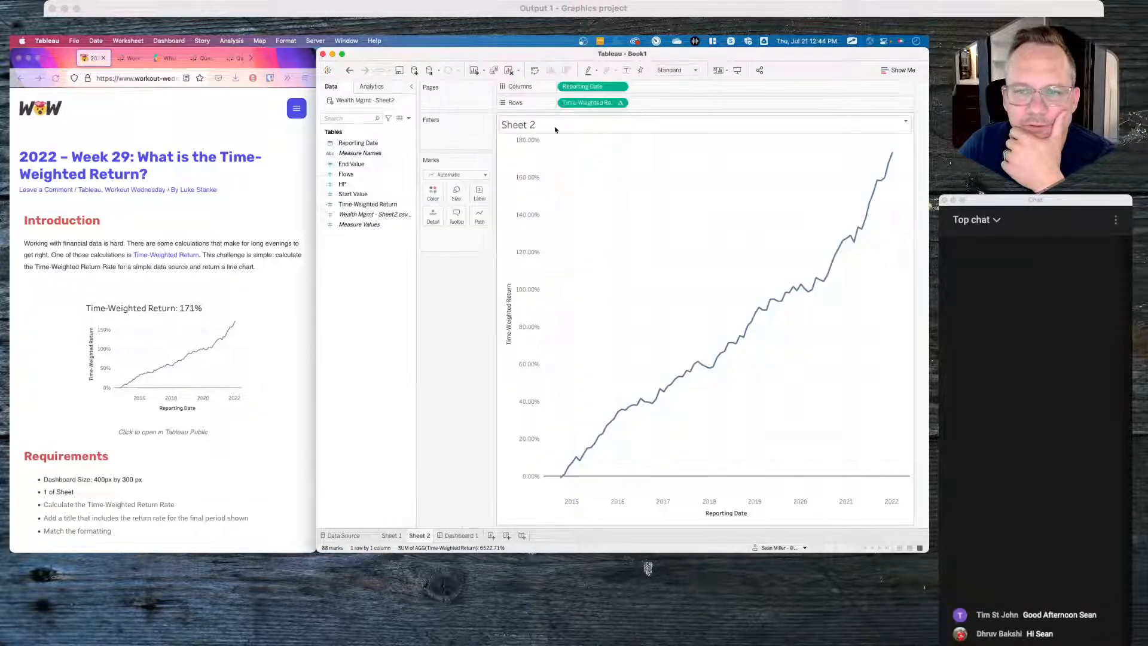
left_click(433, 193)
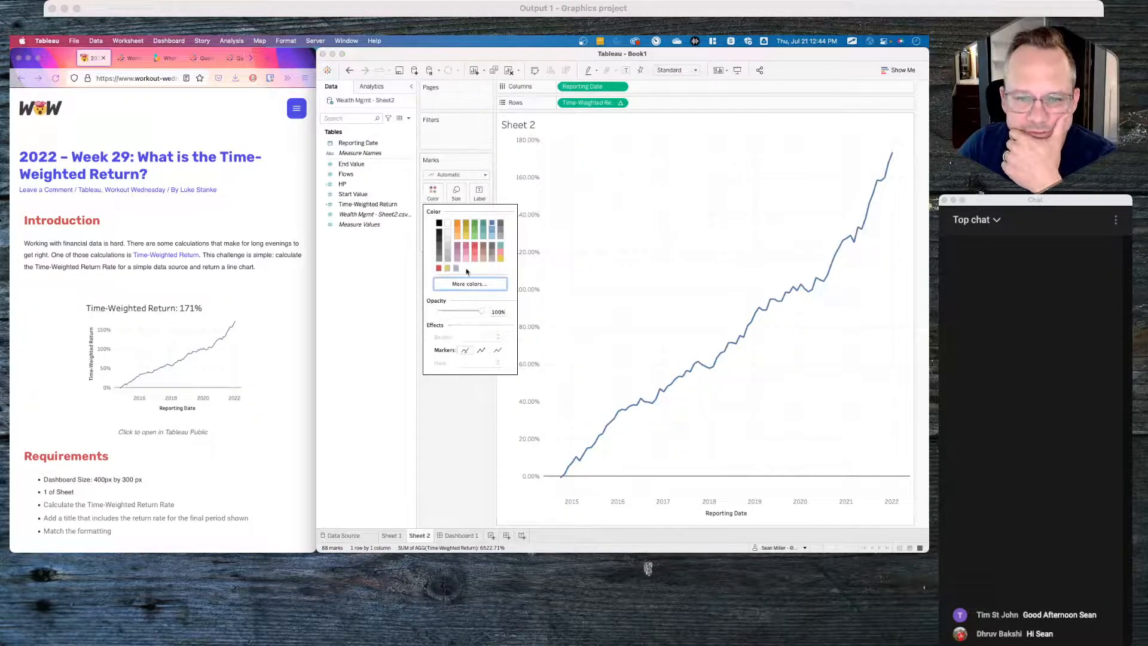
left_click(456, 192)
left_click(460, 220)
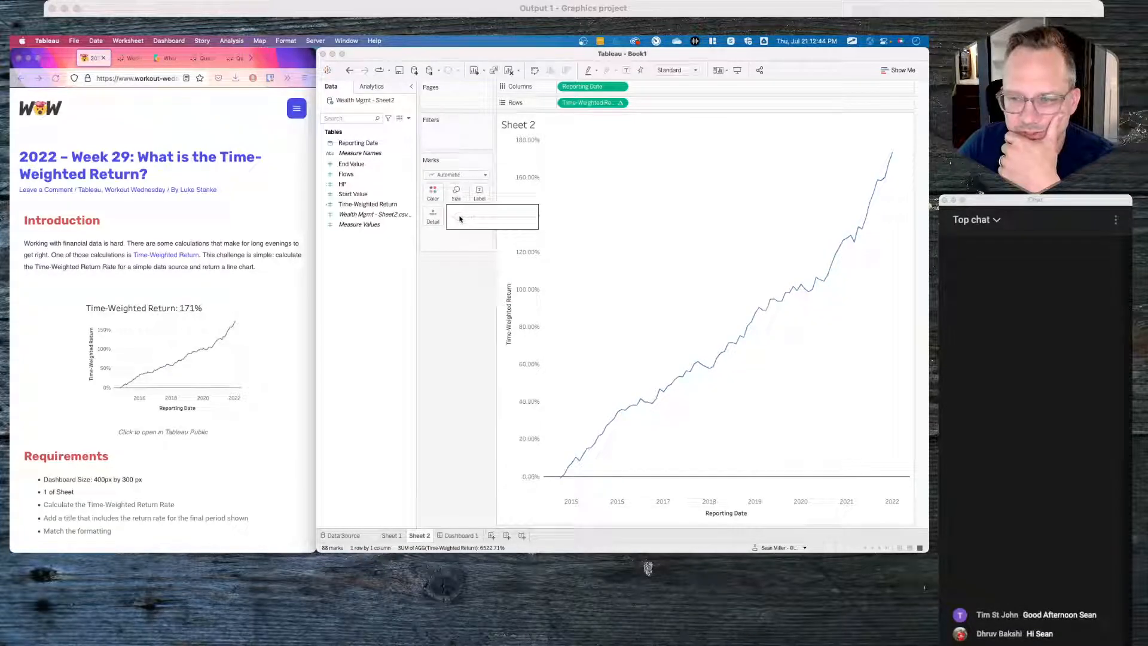
left_click(435, 425)
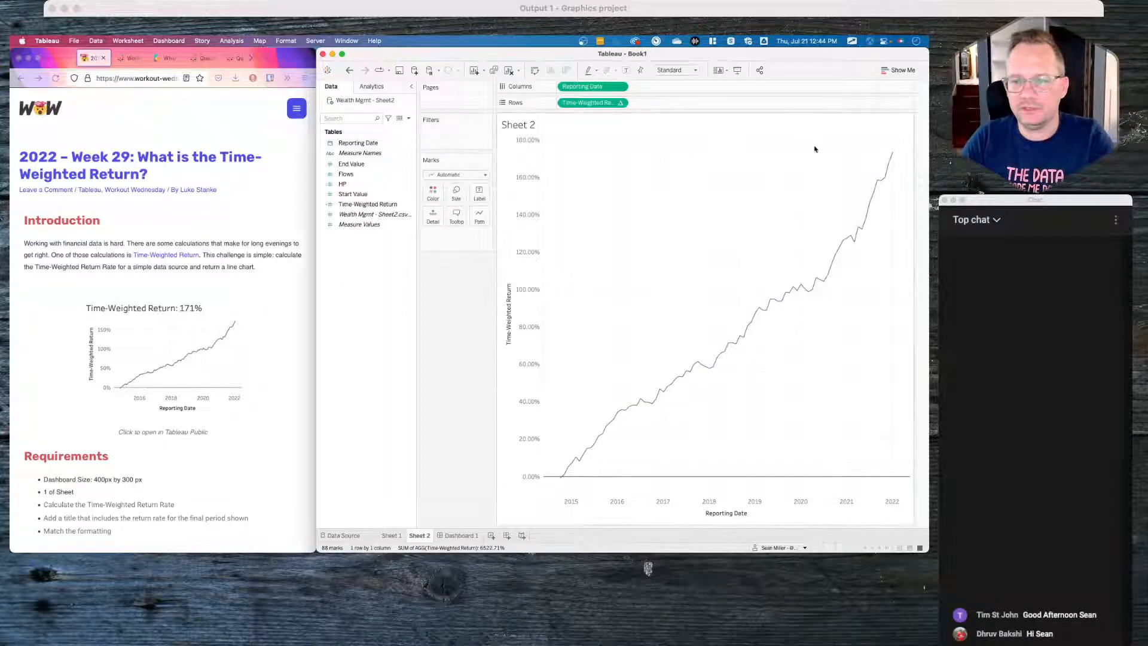
Step: Create a calculated field with the formula if LAST()=0 then [Time-Weighted Return] END
mouse_move(895, 154)
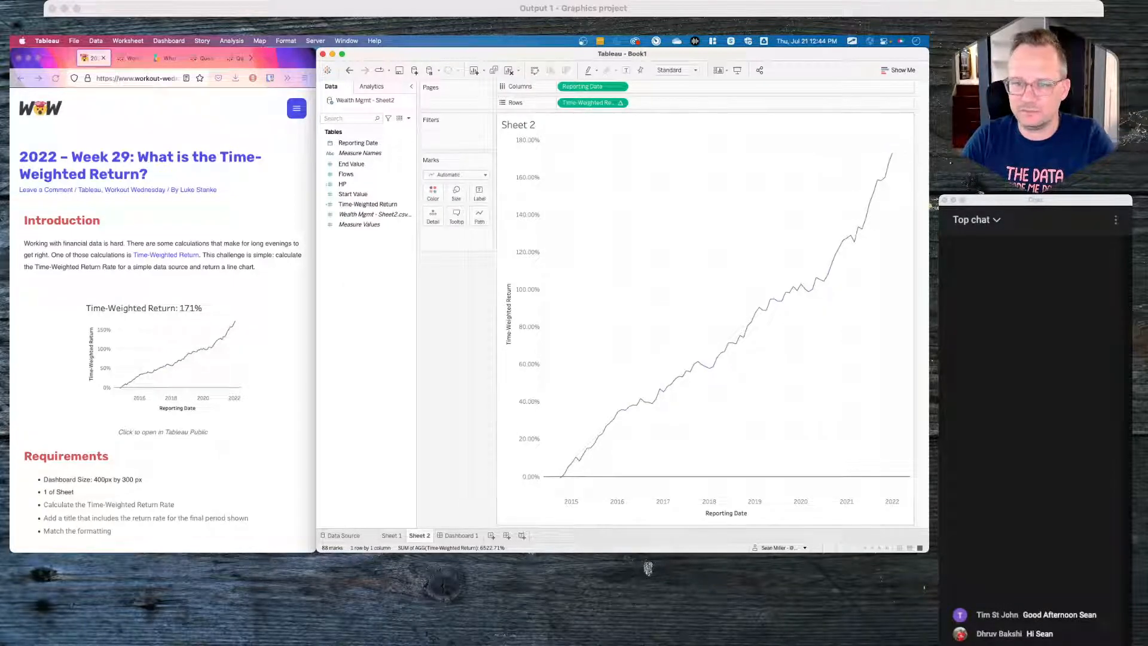
right_click(376, 272)
left_click(398, 276)
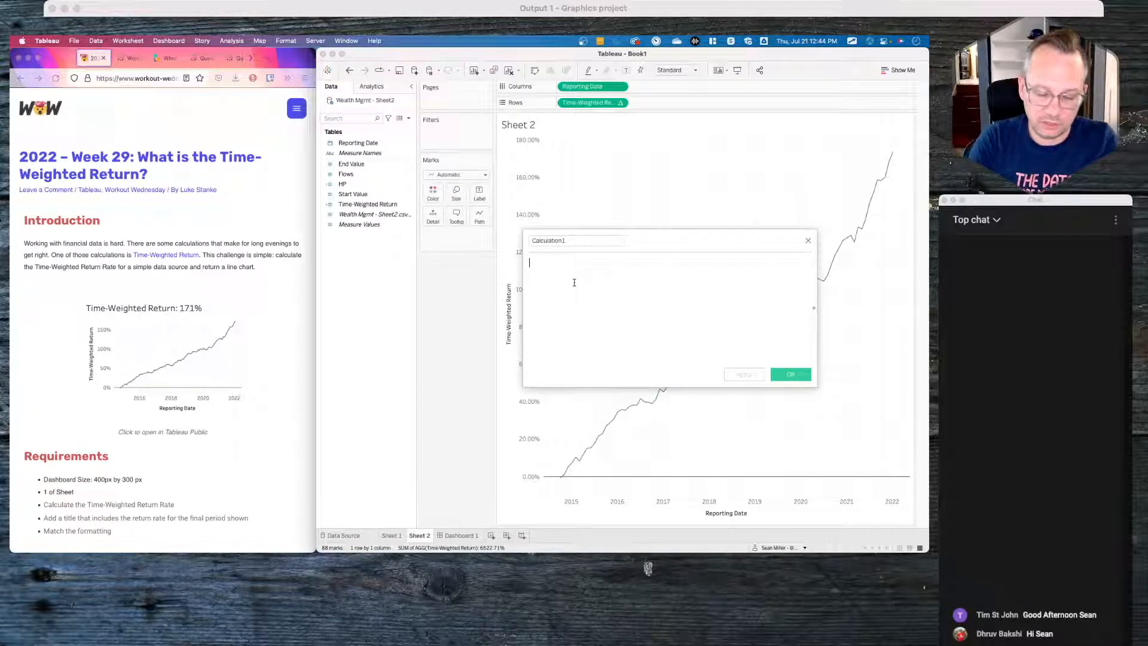
type("if")
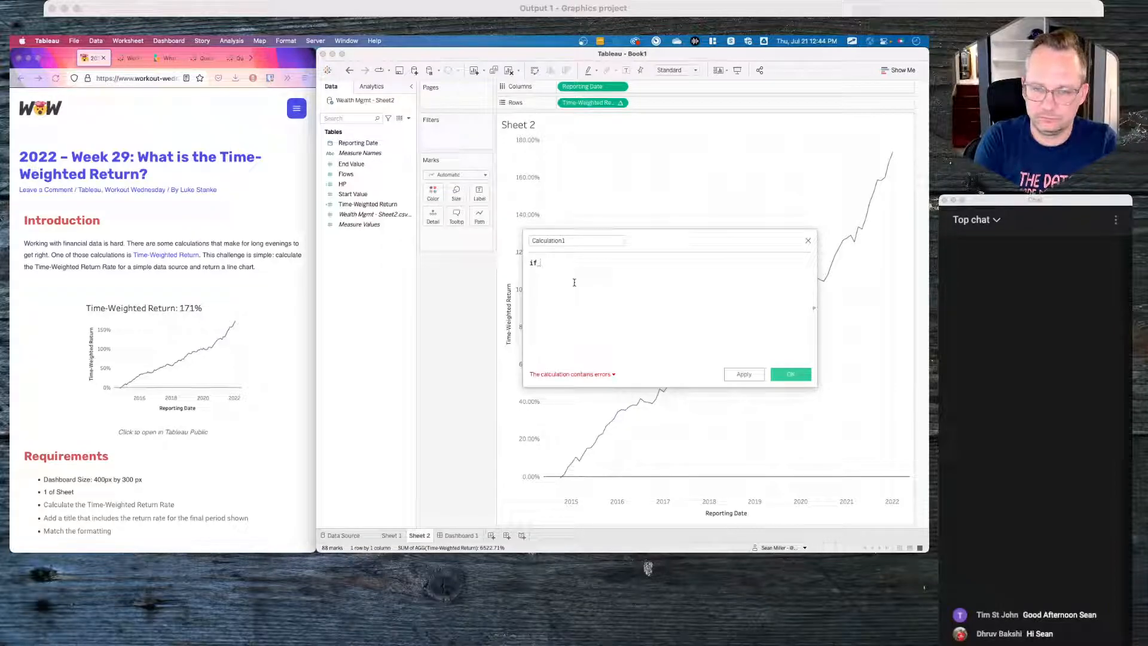
type(" LAST()")
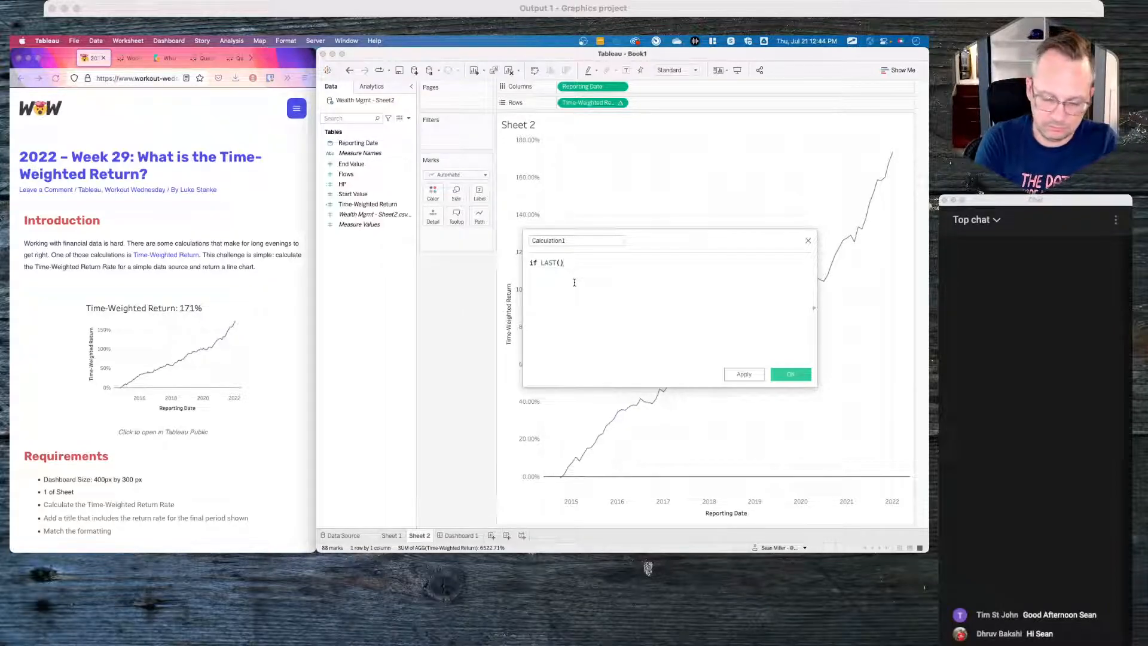
type("=")
type("then ")
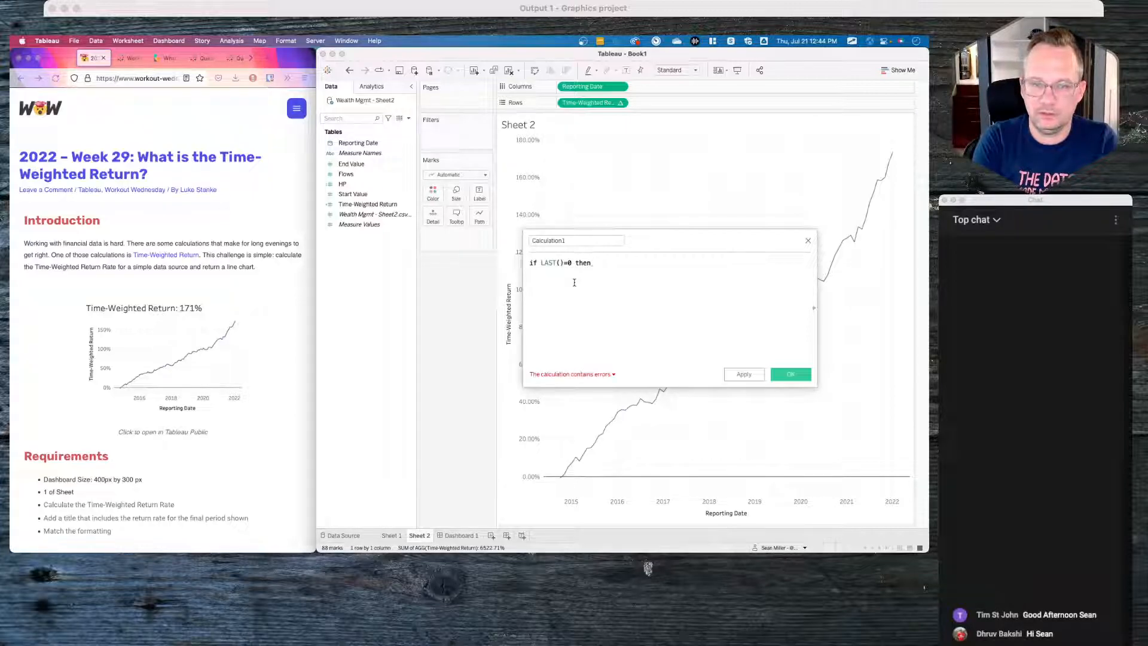
type("time")
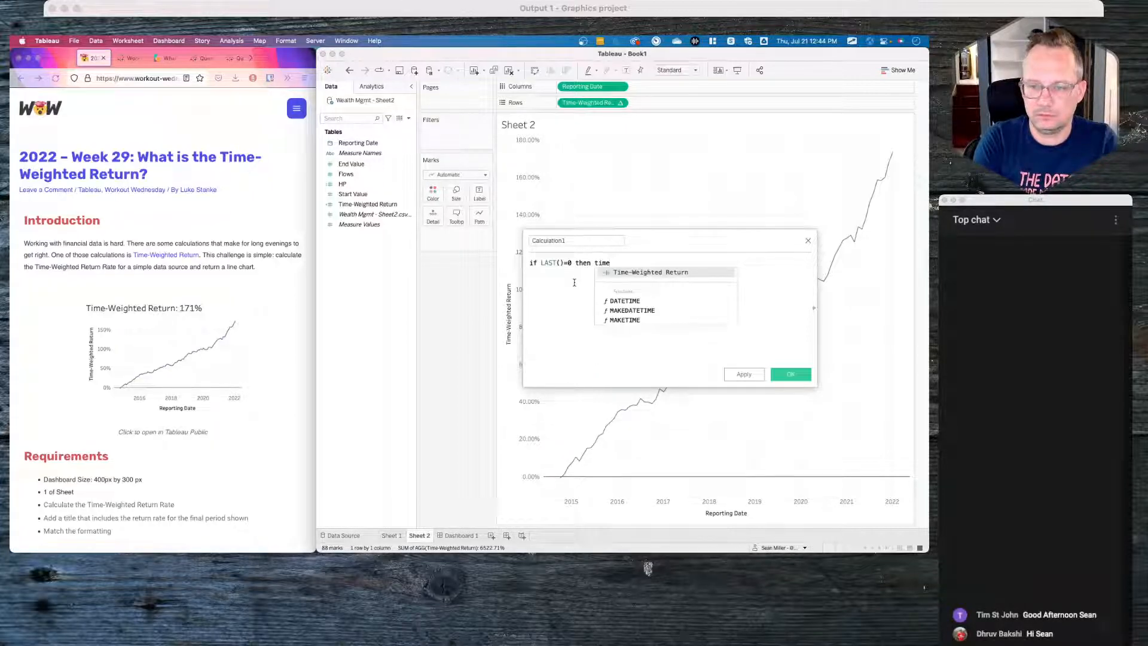
key("Return")
type("END")
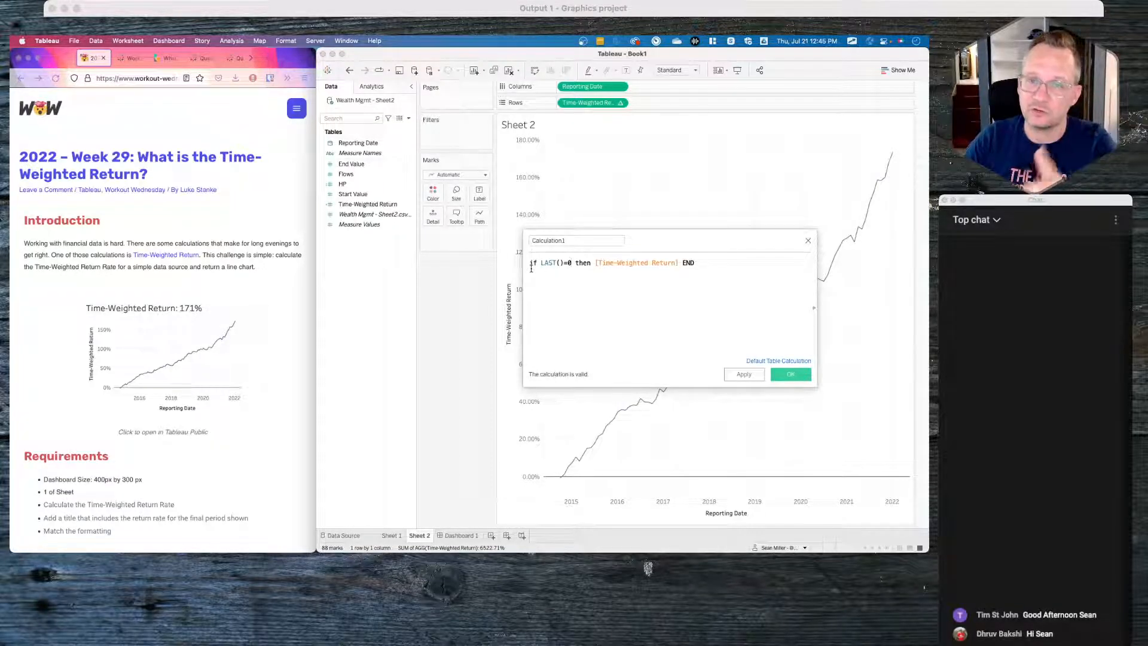
Step: Add the comment //size() = index() below the formula in the calculation
key("Return")
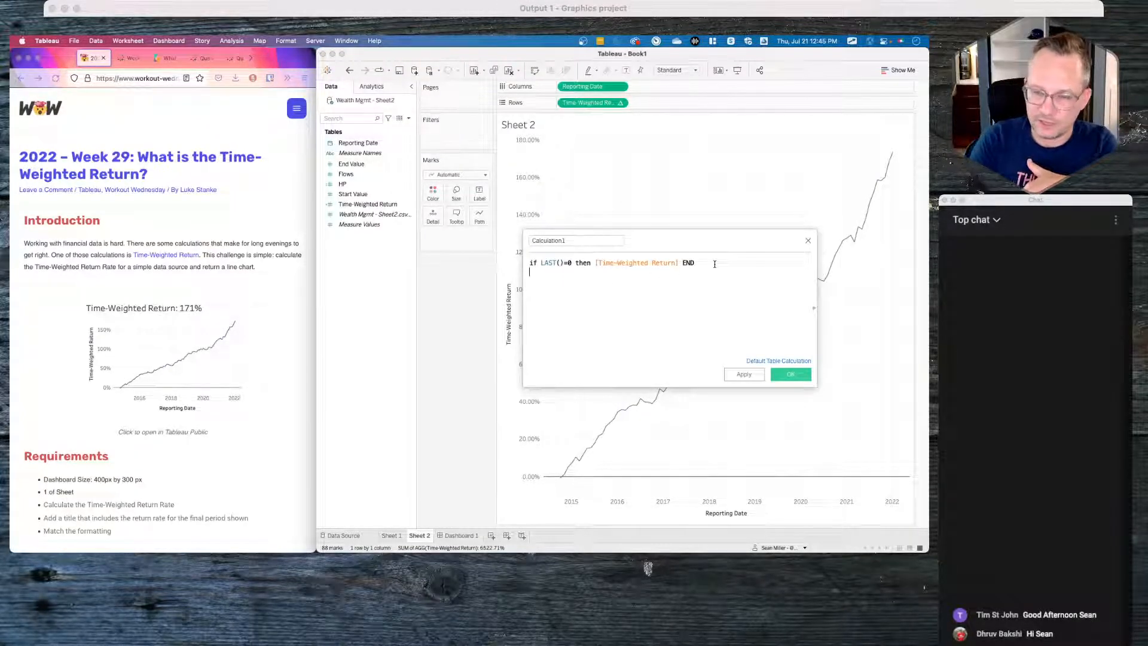
type("//")
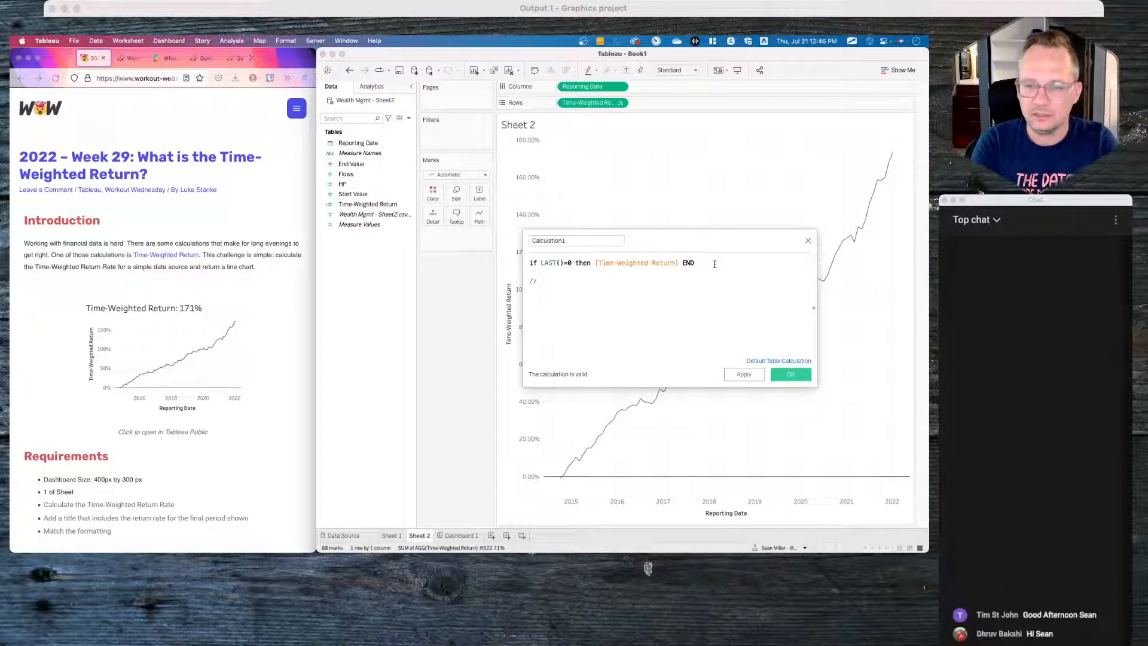
type("size")
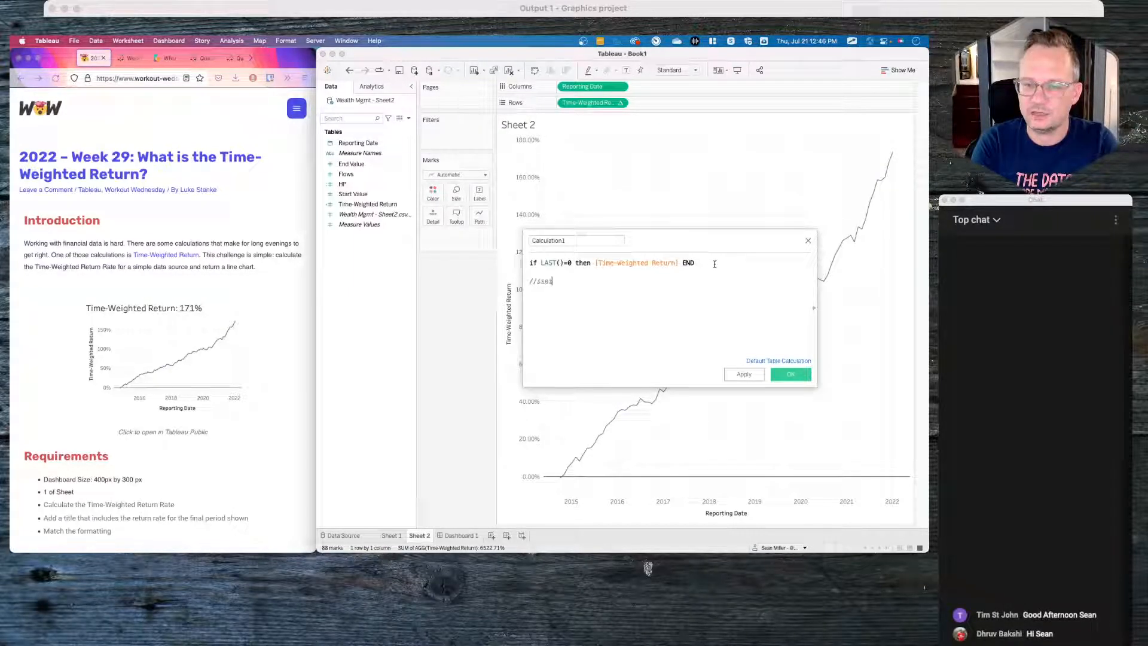
type("()")
key("BackSpace")
type("= index()")
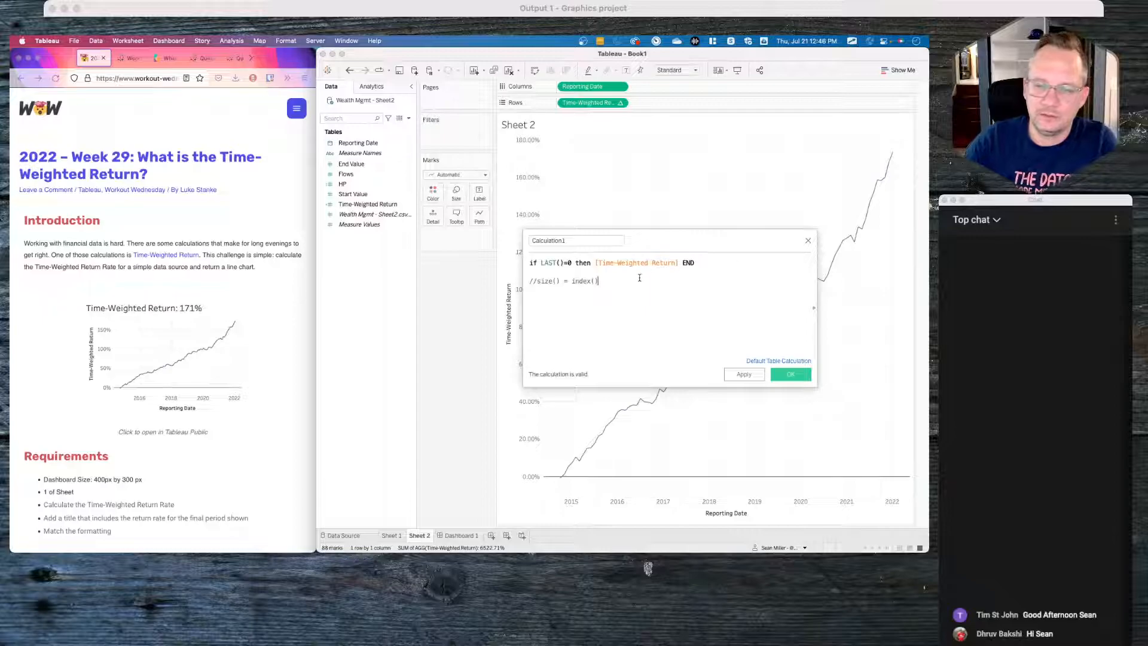
key("BackSpace")
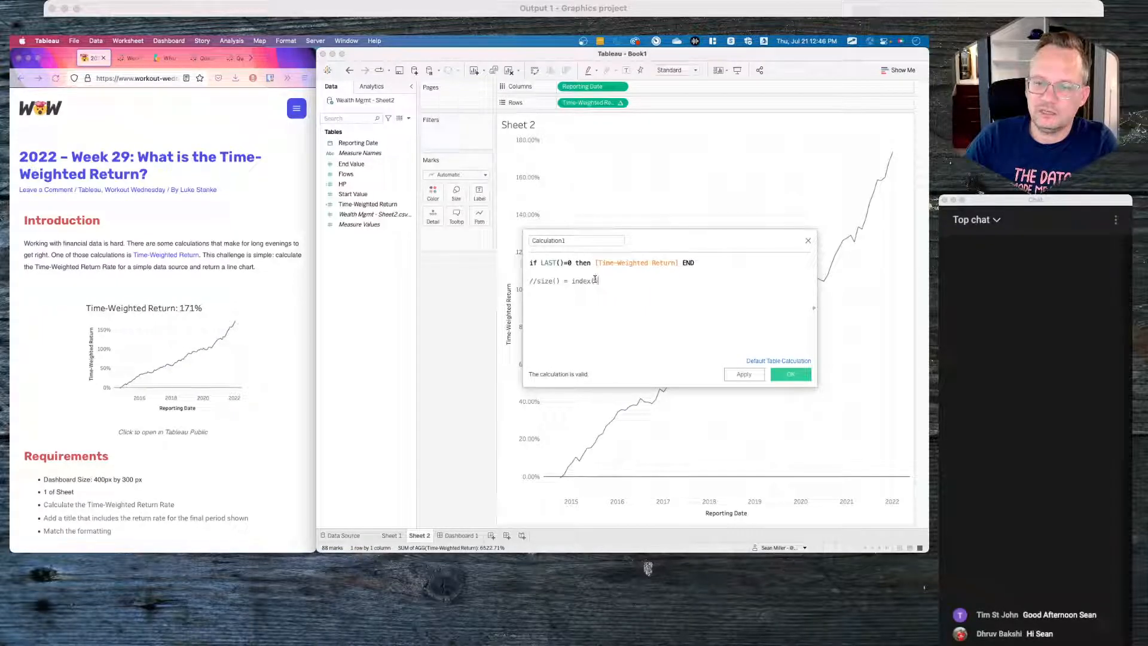
left_click_drag(560, 281, 536, 280)
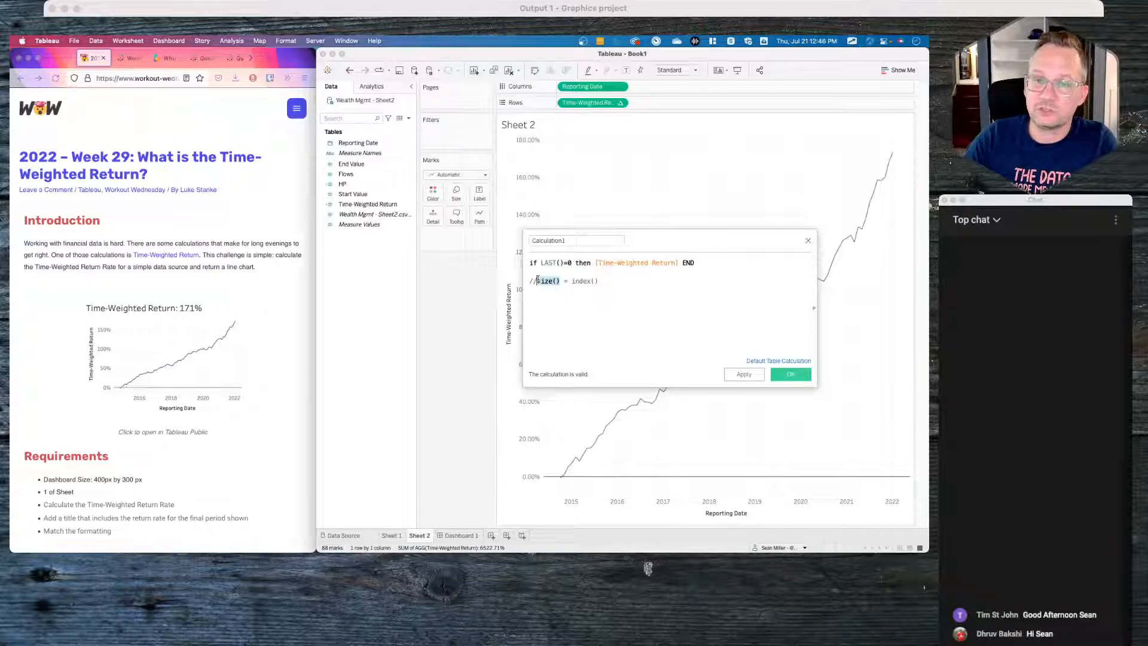
left_click_drag(571, 280, 610, 280)
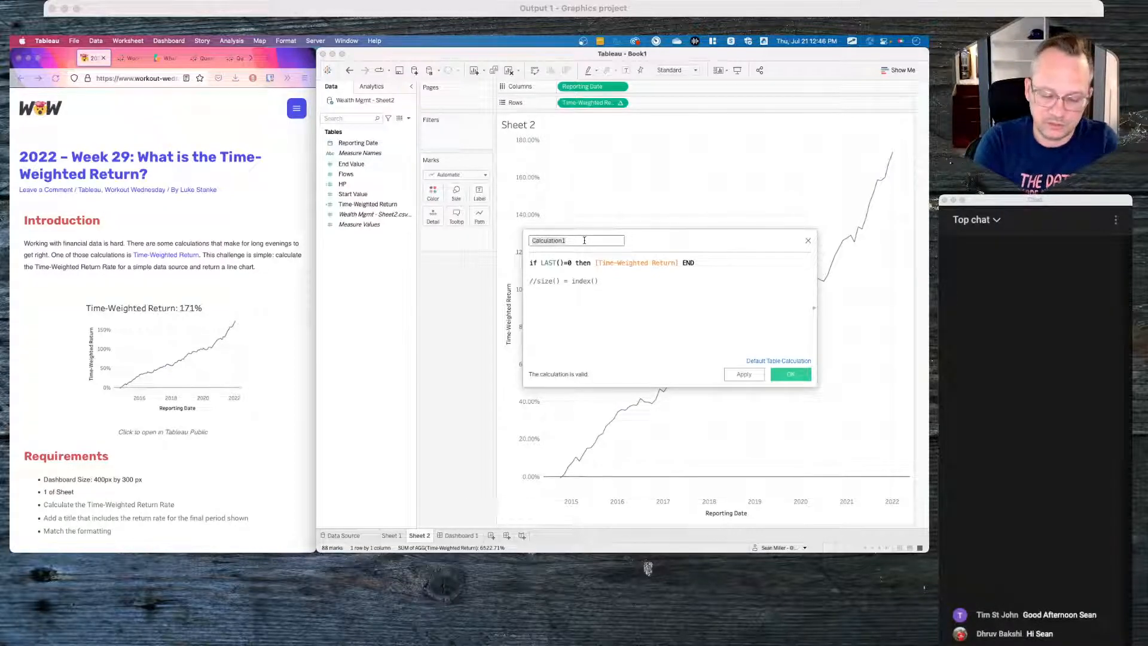
Step: Name the calculated field "Most Recent TWR" and save it
type("Final")
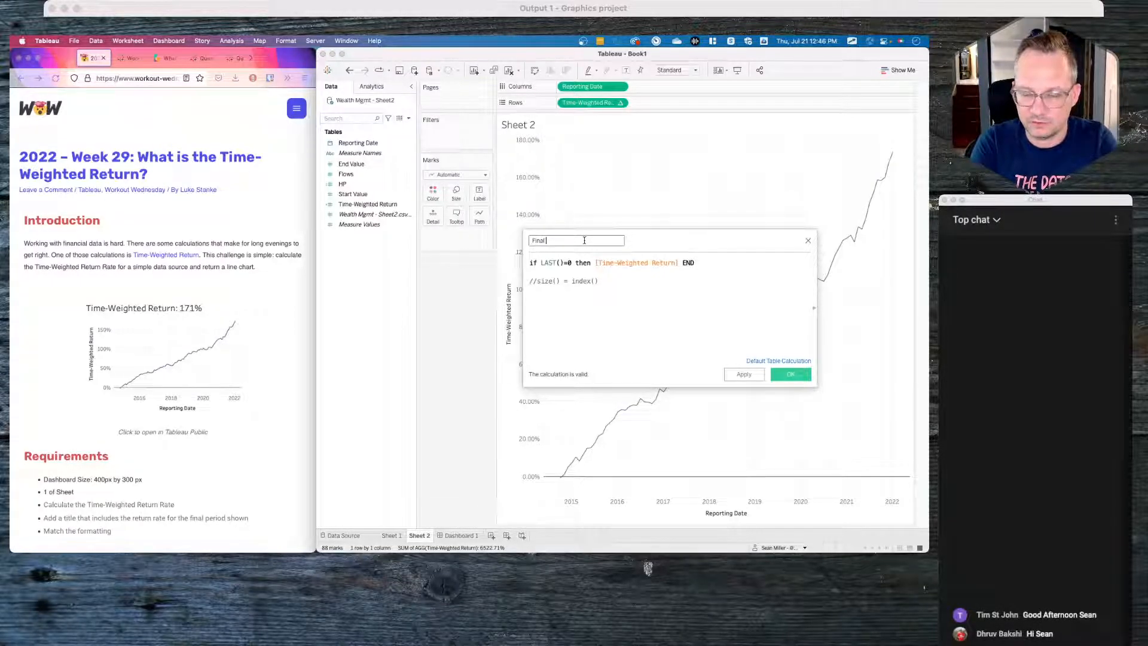
type("W")
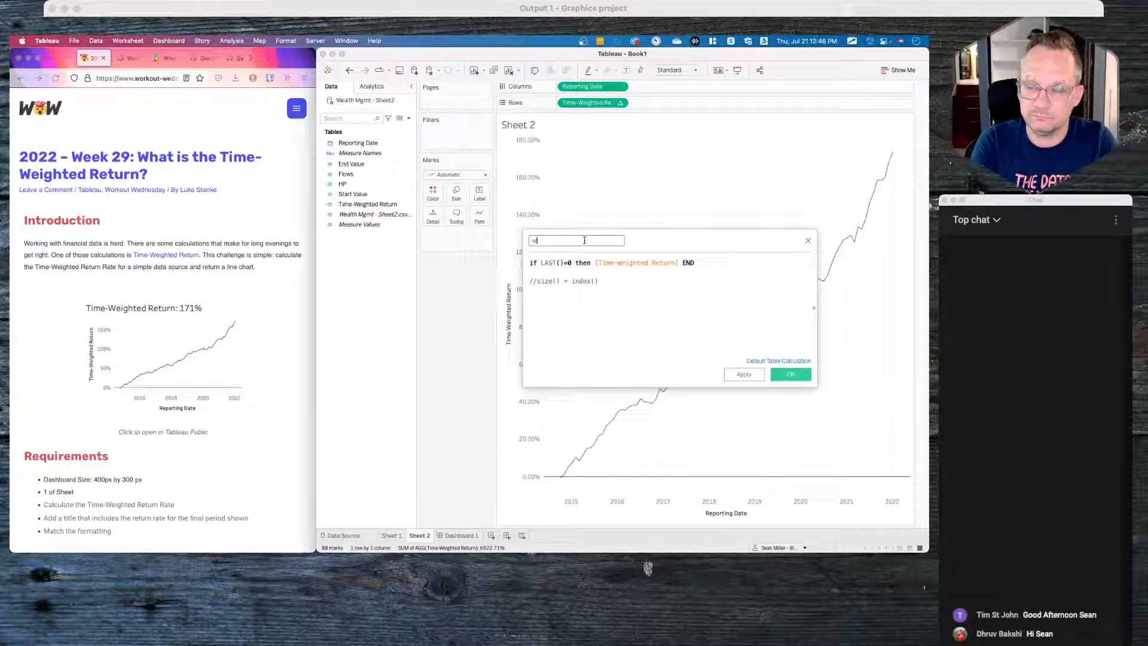
type("R")
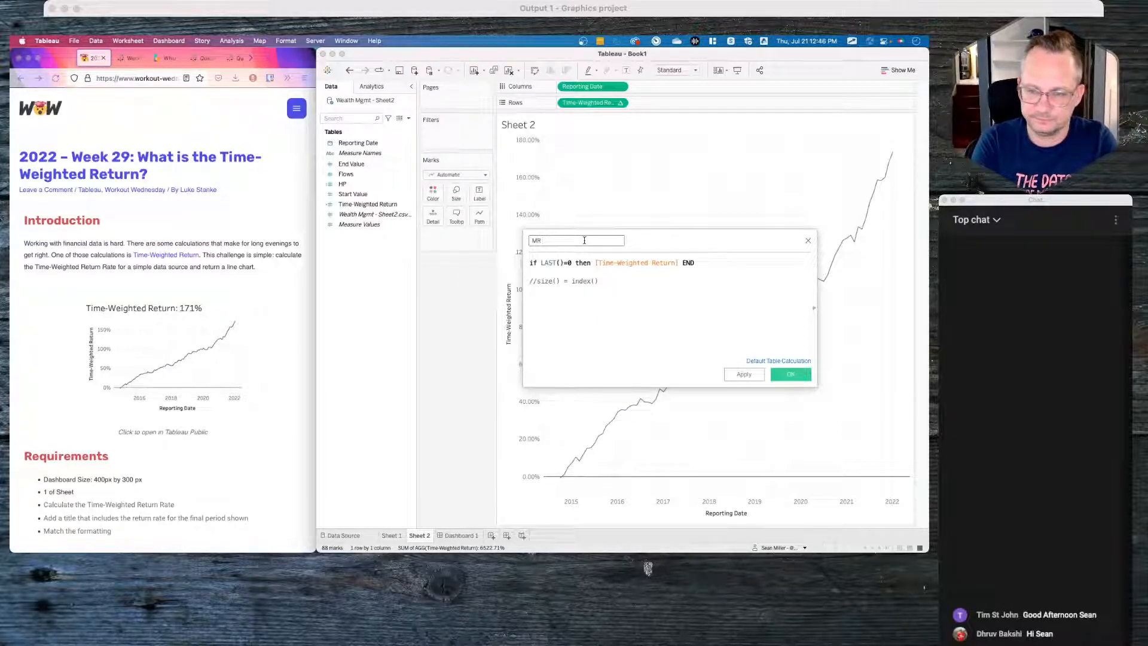
key("BackSpace")
type("ost Recent R")
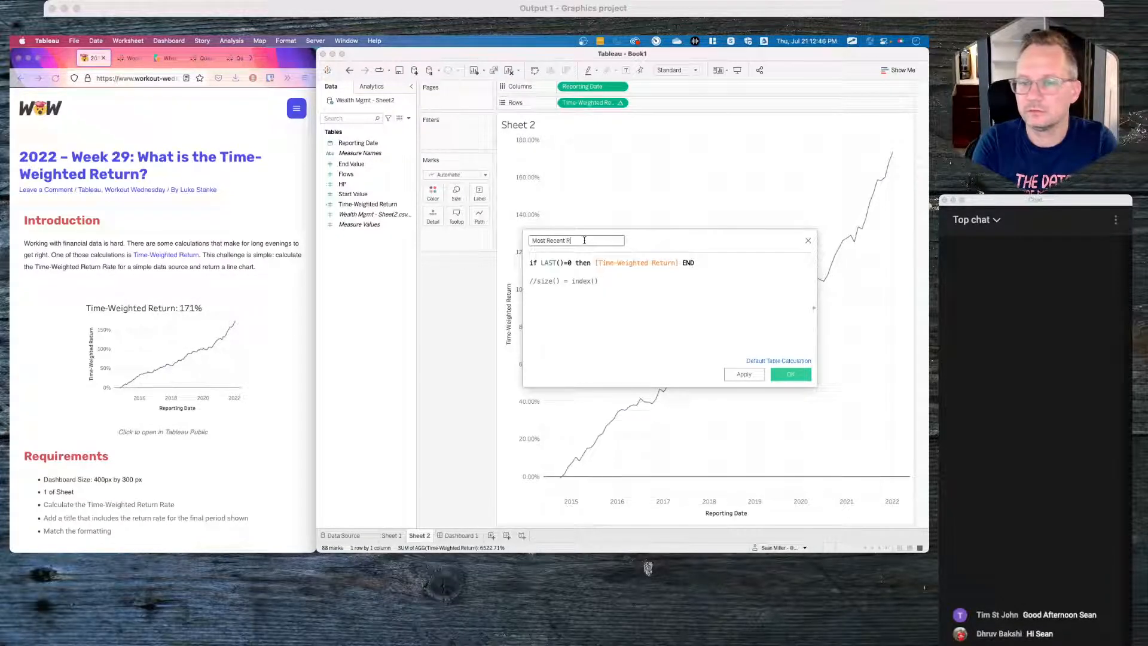
key("BackSpace")
type("TWR")
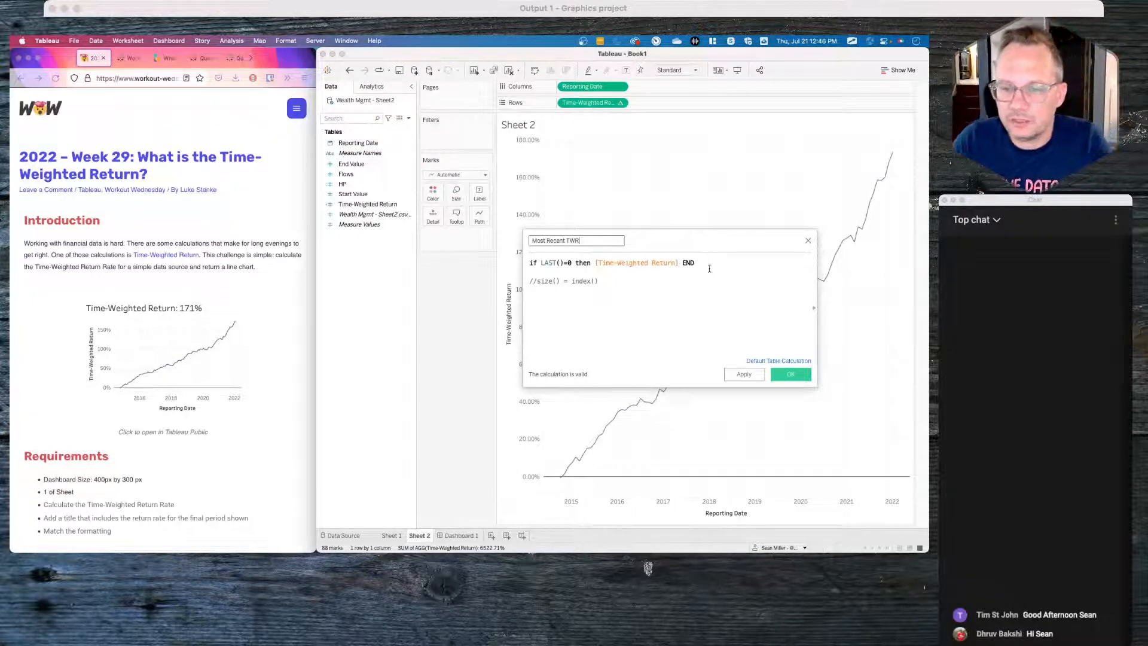
left_click(788, 375)
Step: Add Most Recent TWR to the detail of Sheet 2's marks and replace the sheet title's text with that field
left_click_drag(362, 194, 433, 217)
double_click(527, 125)
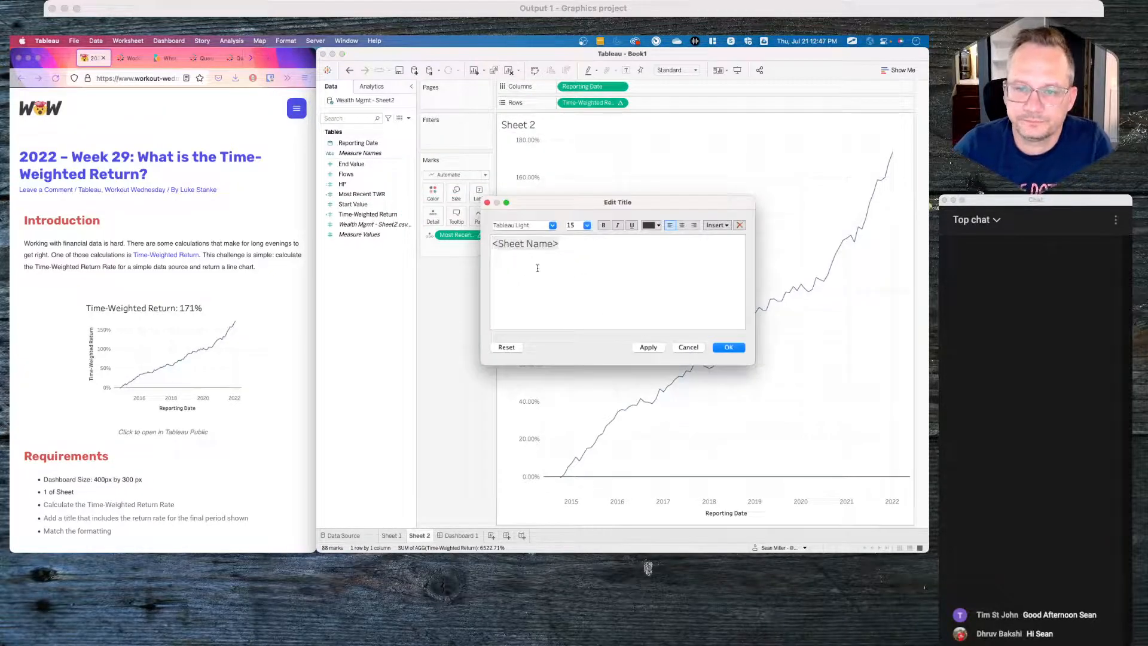
triple_click(562, 241)
left_click(717, 225)
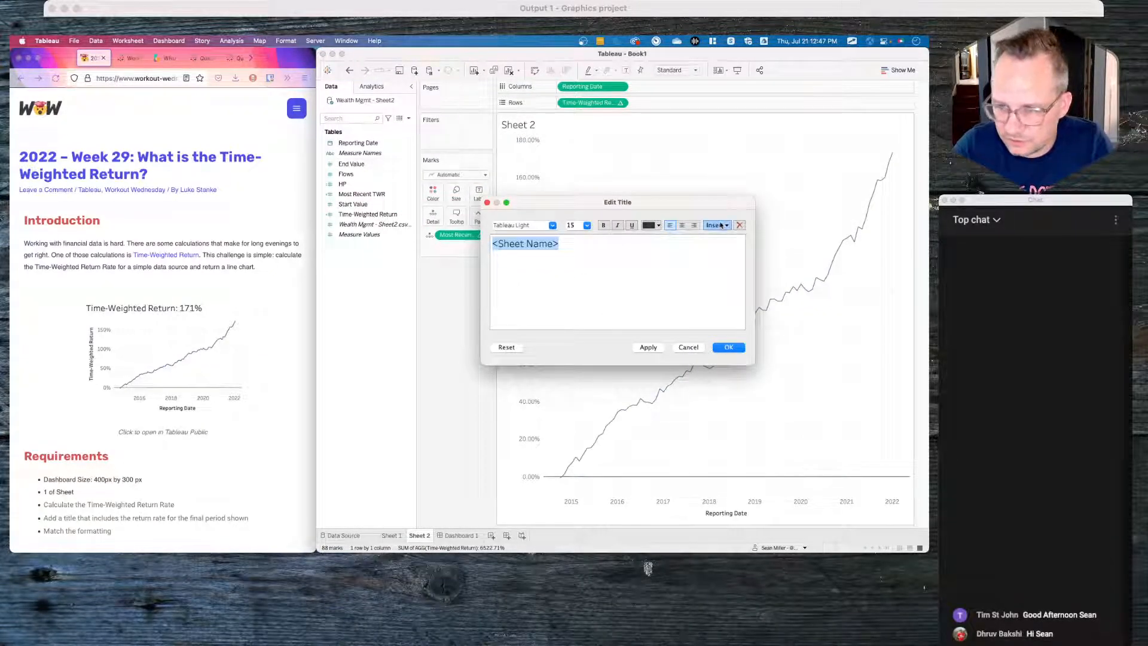
left_click(747, 353)
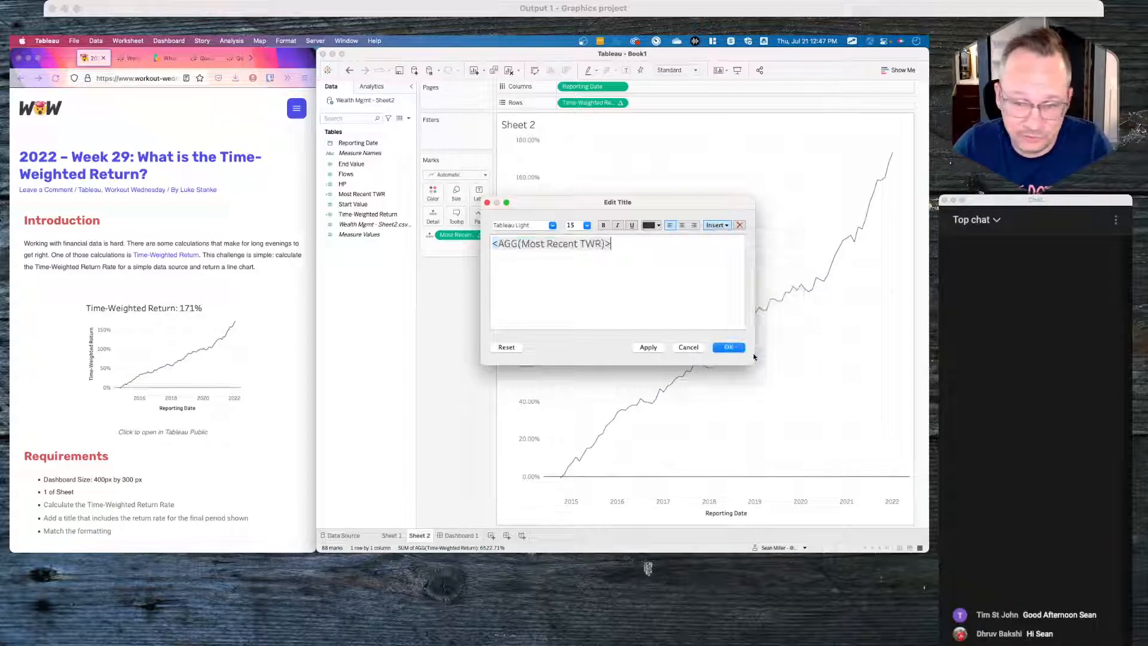
left_click(652, 347)
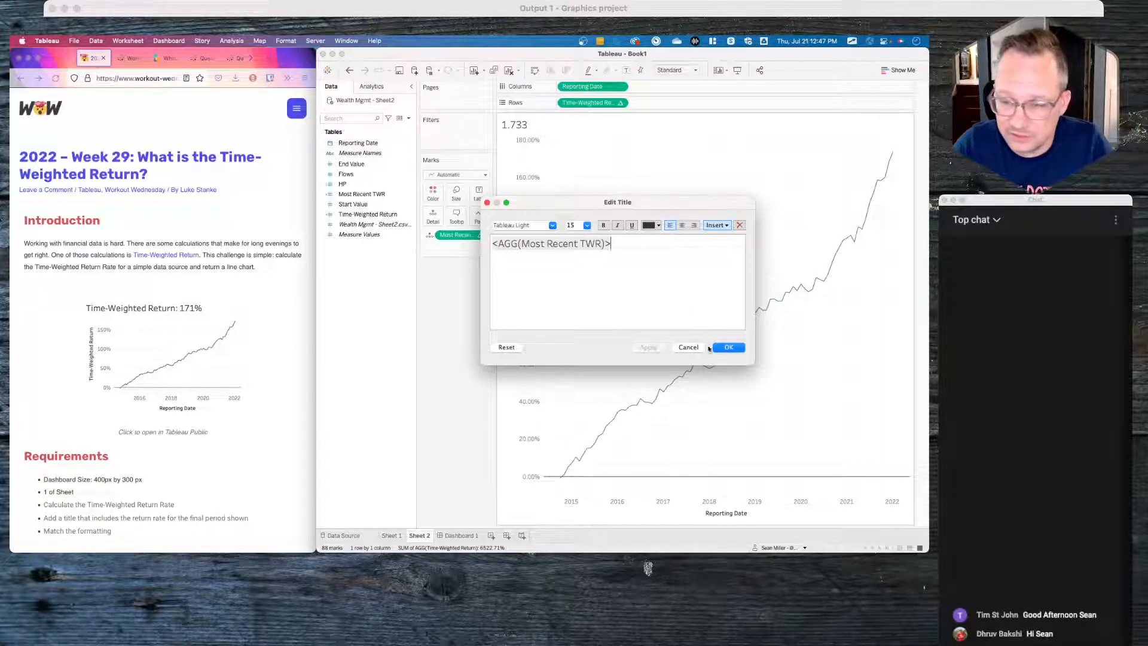
left_click(729, 348)
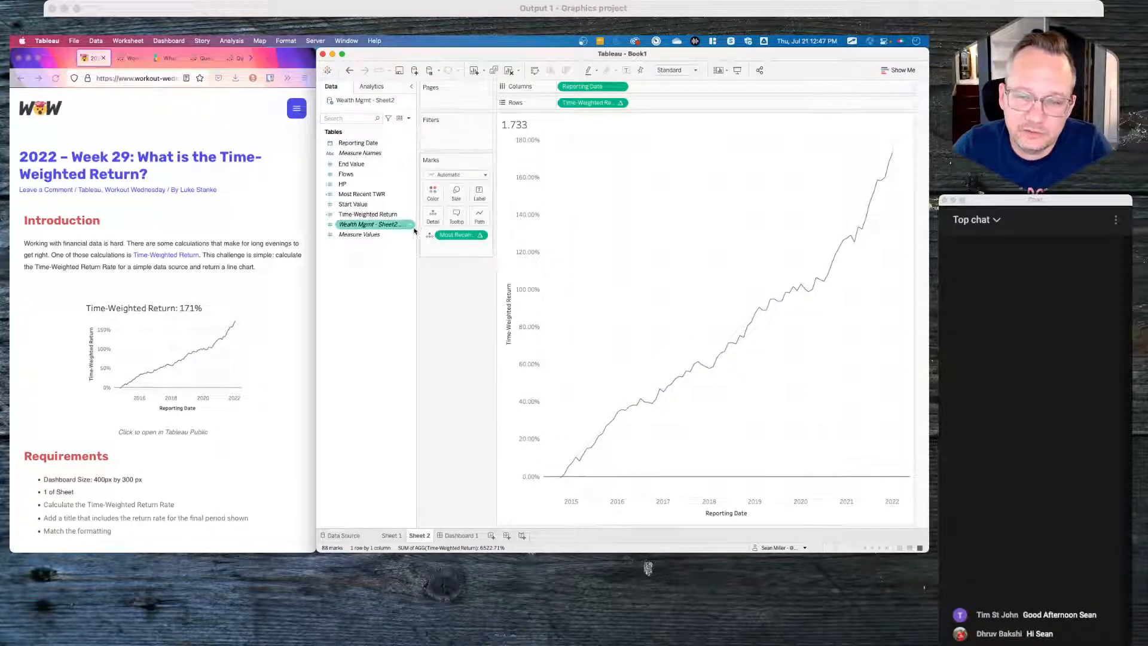
Step: Add Most Recent TWR as the last measure in the Sheet 1 table and check its value in the final row
left_click(392, 536)
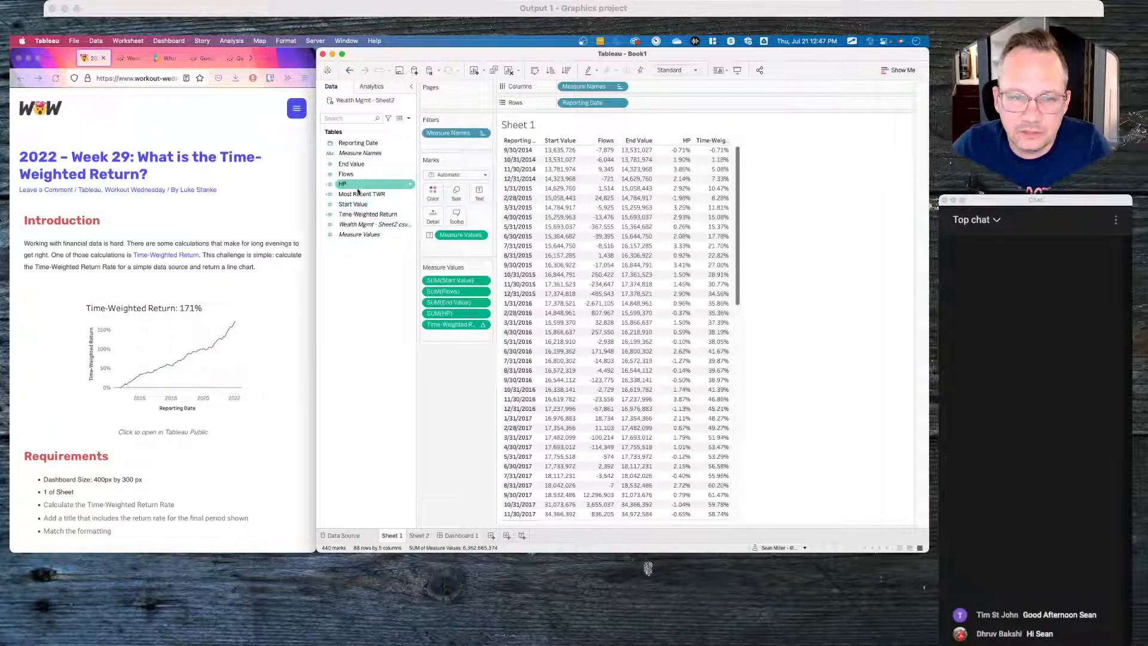
left_click_drag(367, 196, 460, 335)
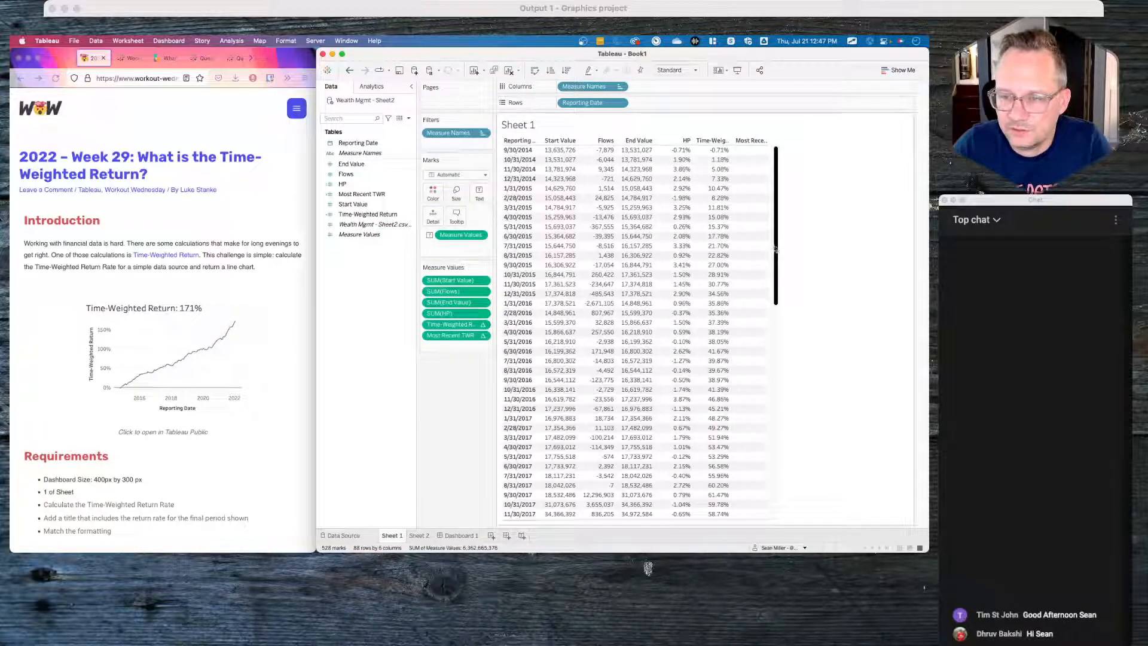
left_click_drag(775, 249, 774, 548)
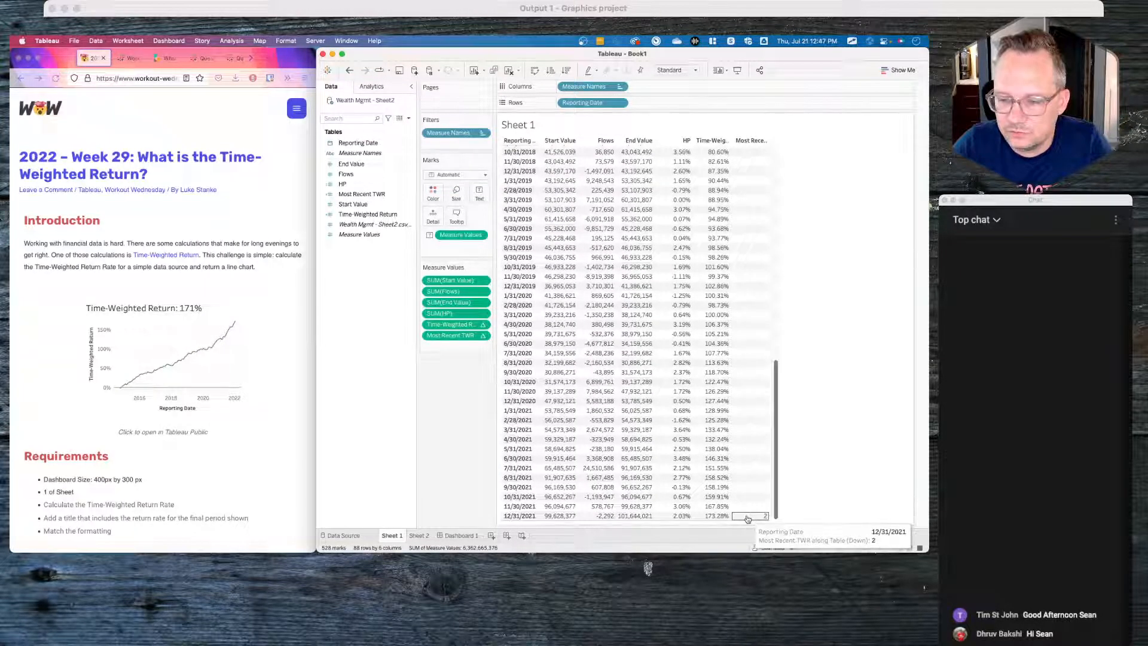
Step: Set the default number format of the Most Recent TWR field to Percentage with 2 decimal places
left_click(378, 235)
key("Up")
key("Up")
key("Up")
key("Up")
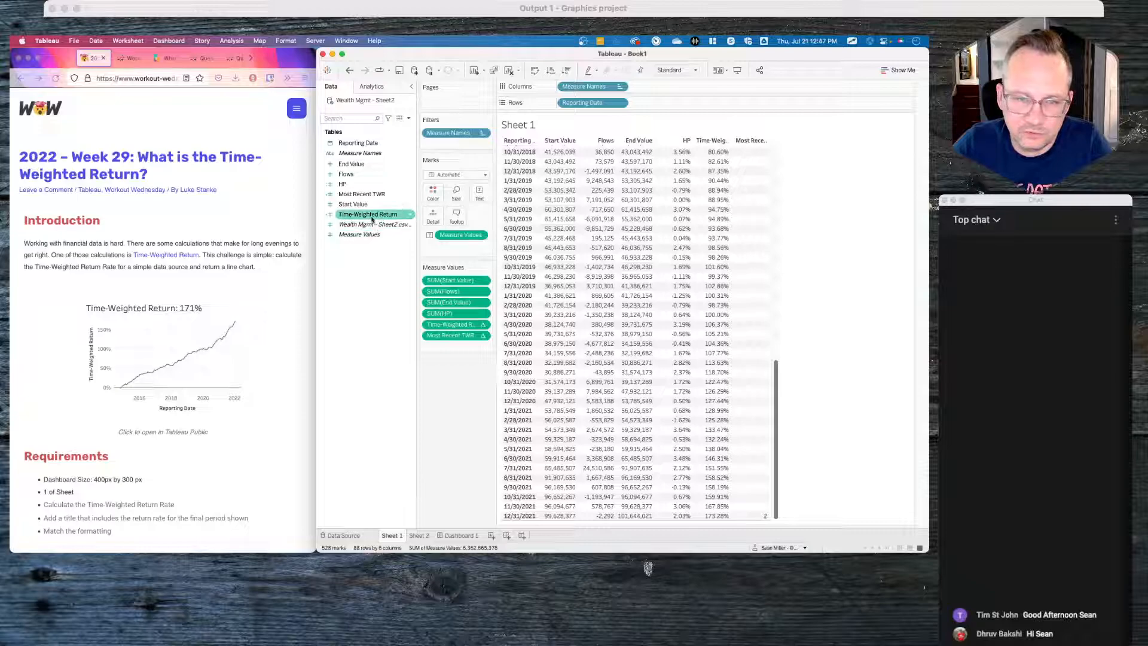
right_click(372, 194)
mouse_move(415, 318)
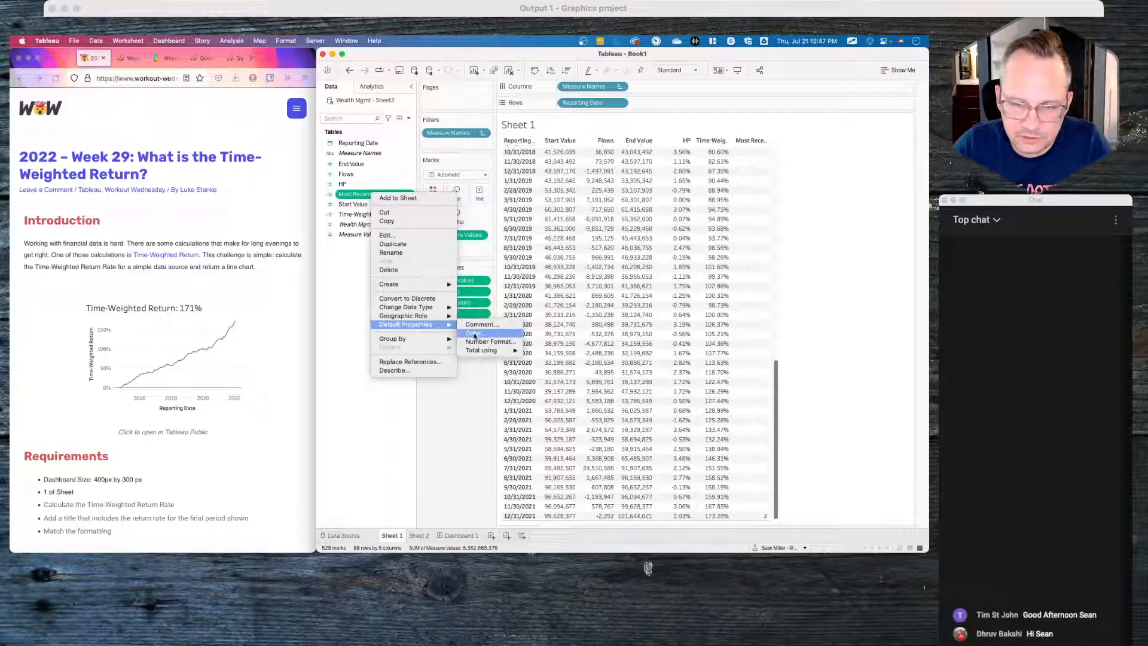
left_click(481, 340)
left_click(559, 296)
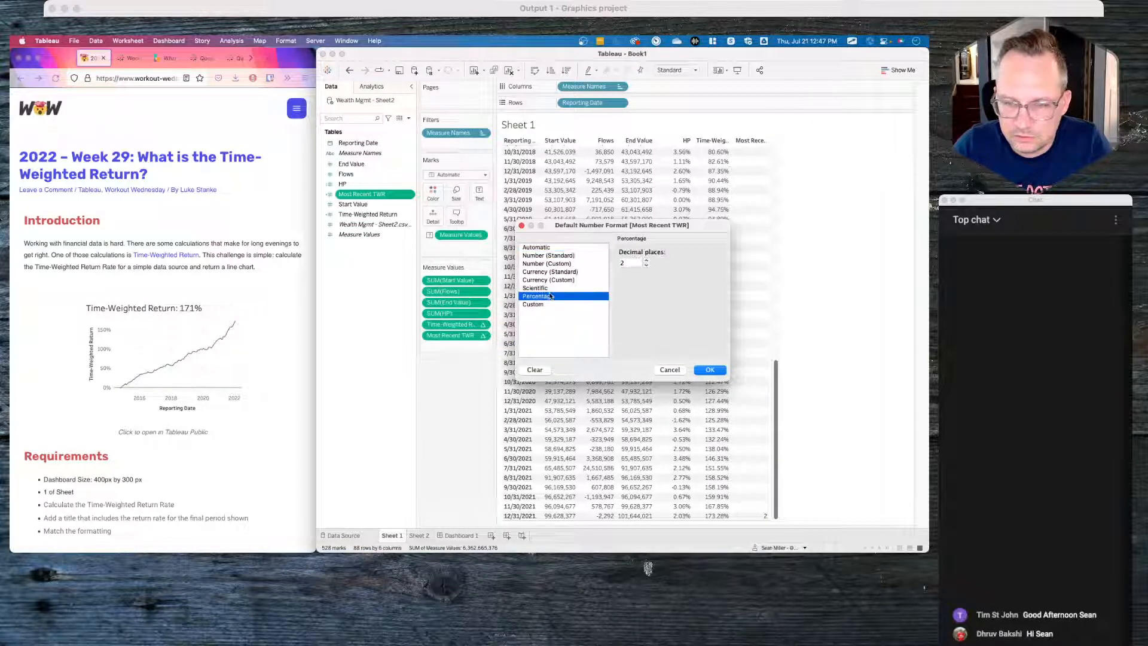
left_click(706, 370)
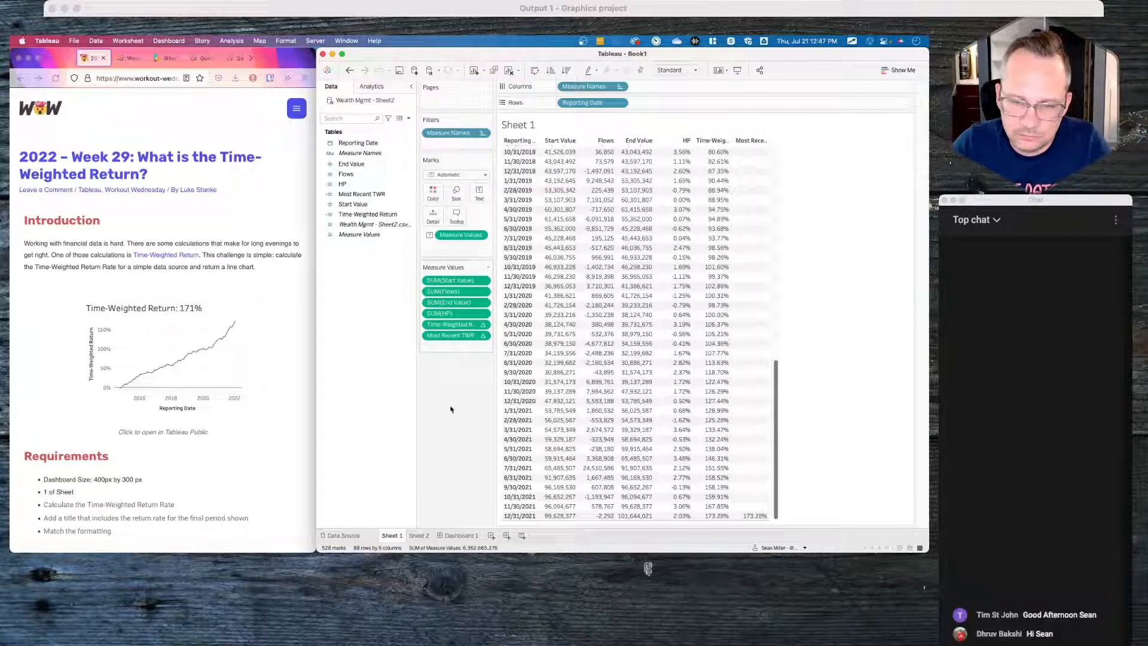
Step: Insert the text "Time-Weighted Return: " before the Most Recent TWR field in Sheet 2's title
double_click(452, 347)
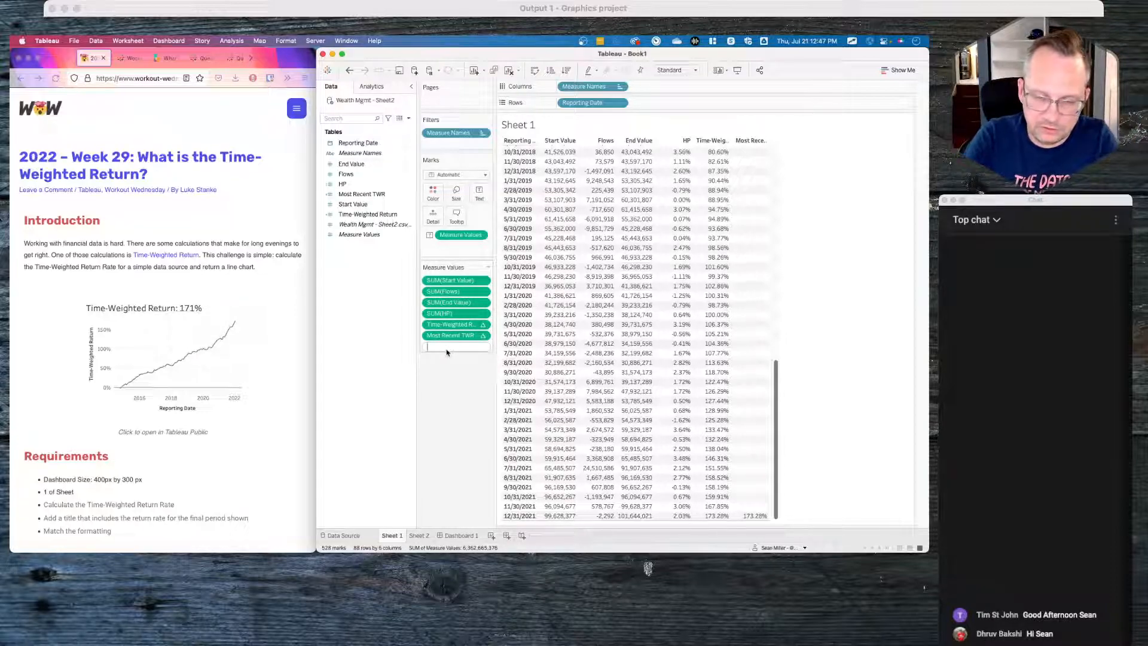
left_click(420, 537)
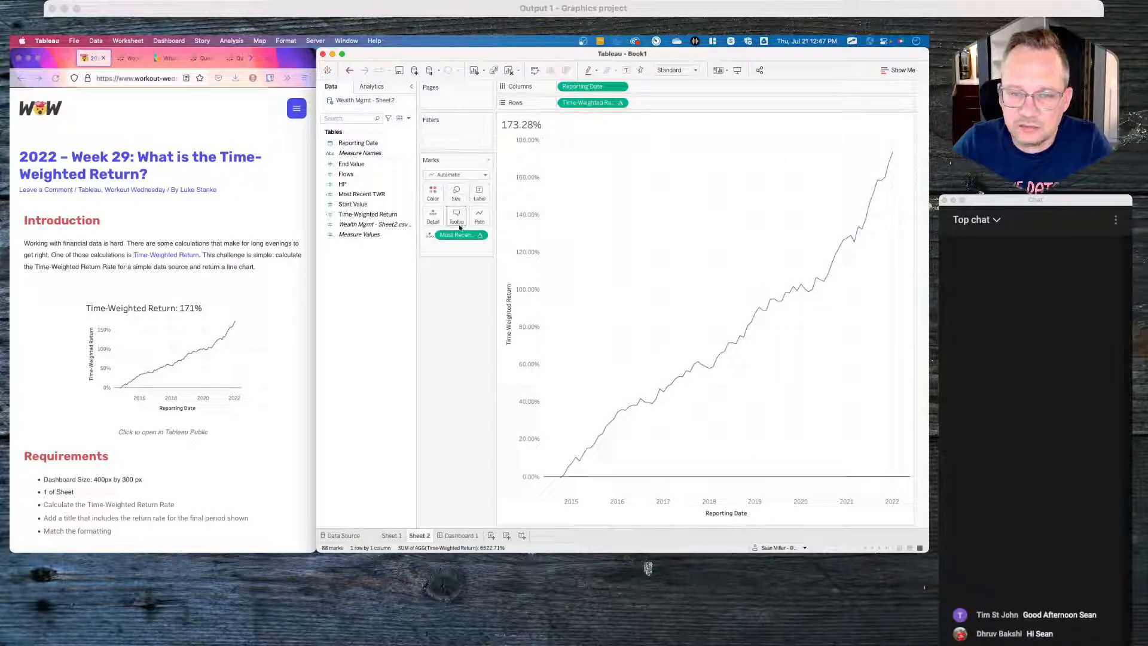
double_click(539, 129)
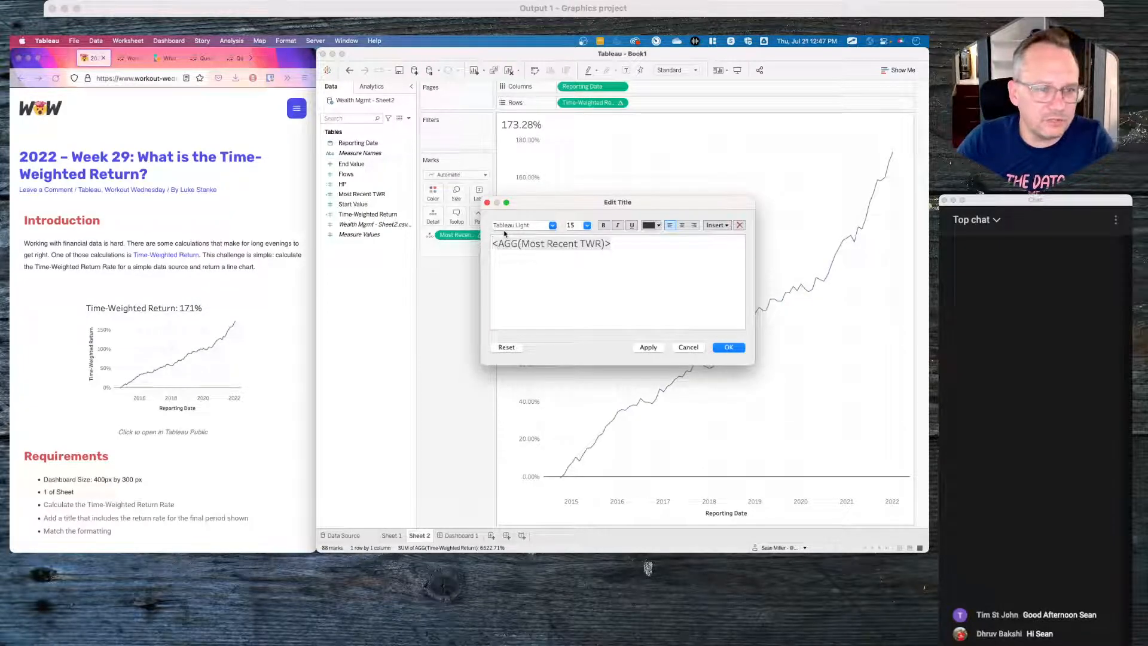
type("Time-")
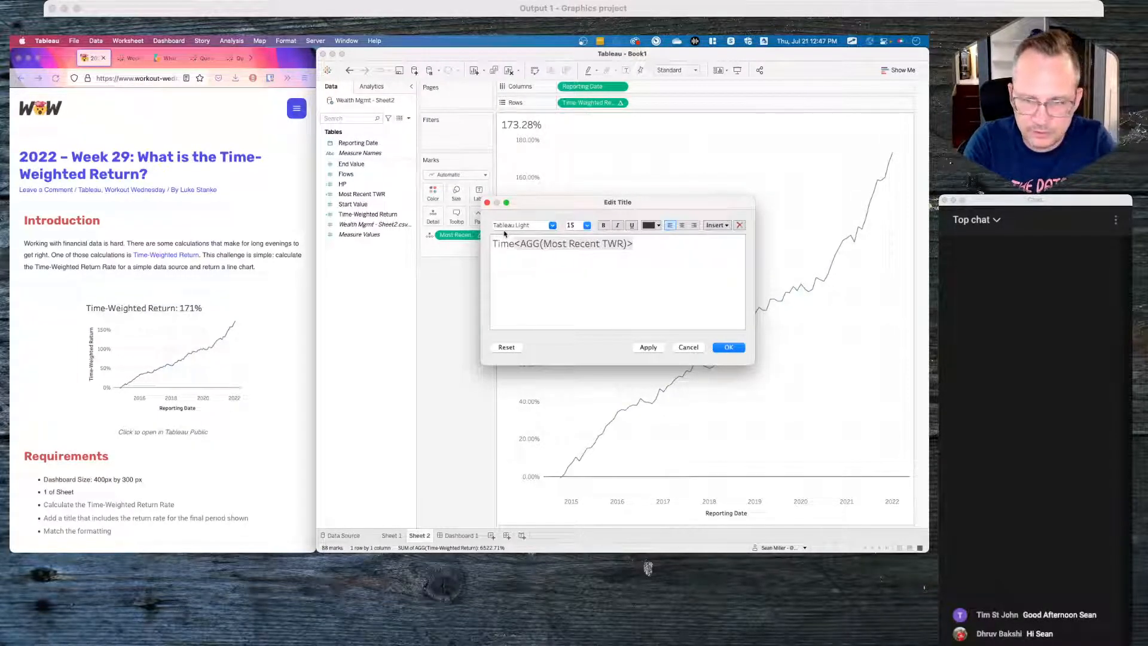
type("Weighted")
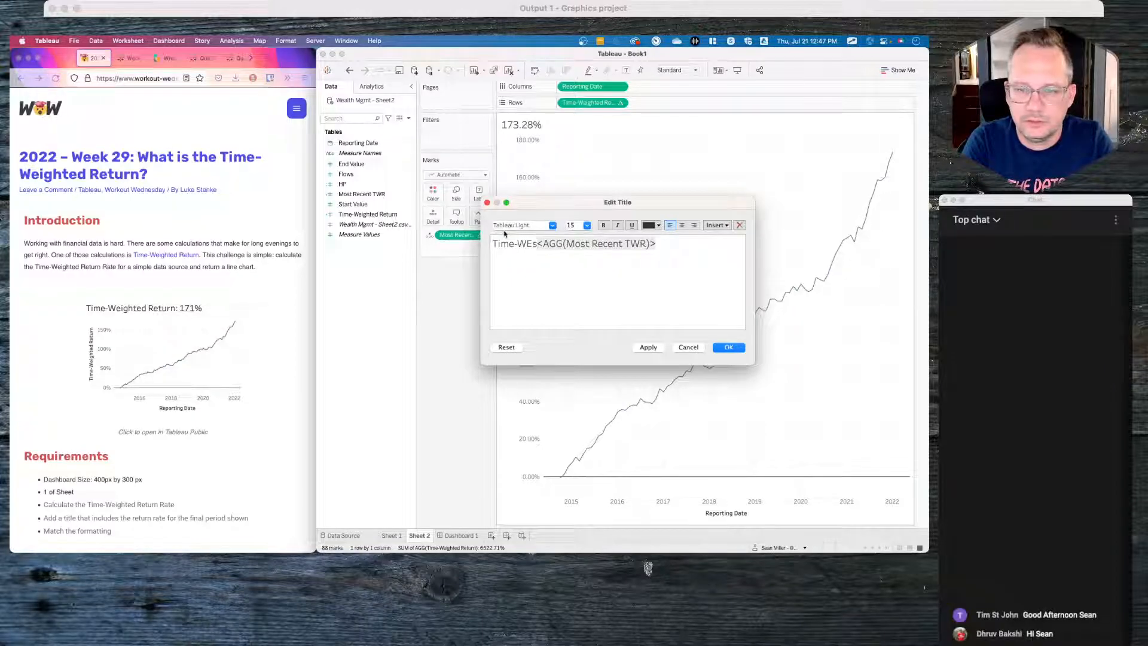
type(" Return")
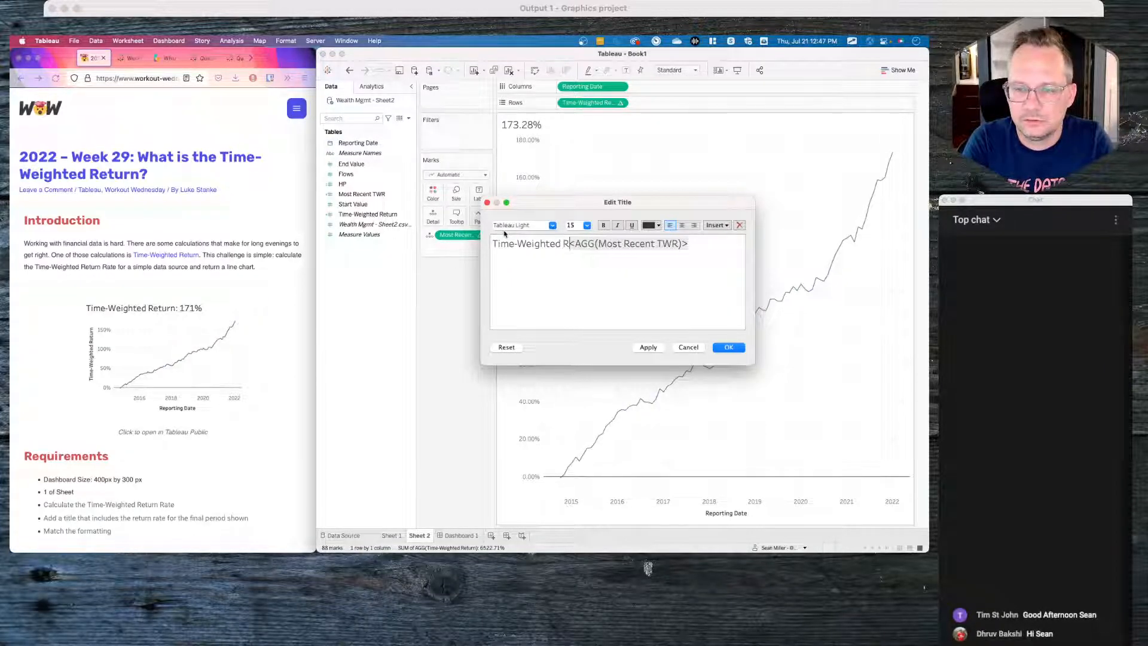
key("BackSpace")
type(":")
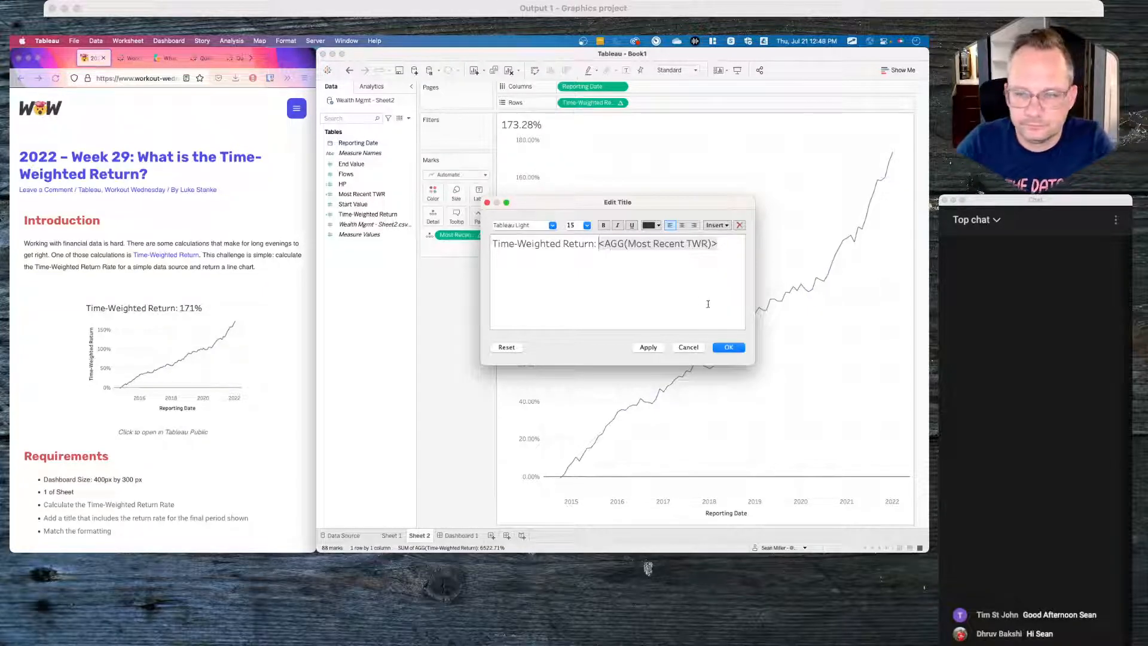
left_click(726, 349)
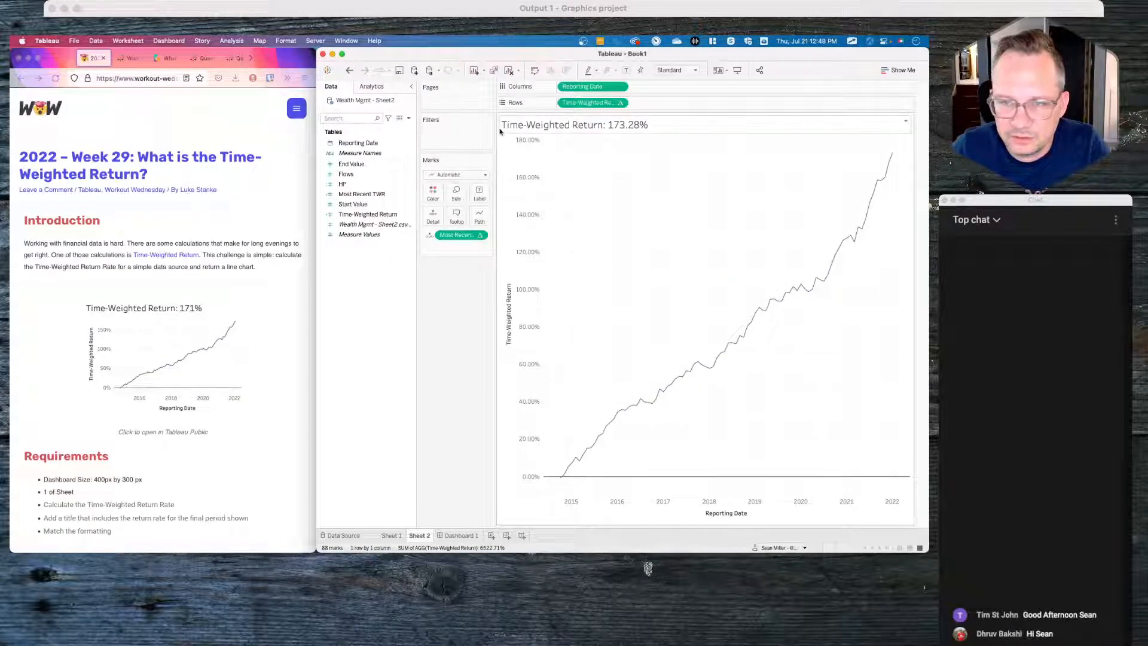
Step: Reduce the default percentage format of Most Recent TWR to 0 decimal places
left_click(394, 214)
right_click(371, 194)
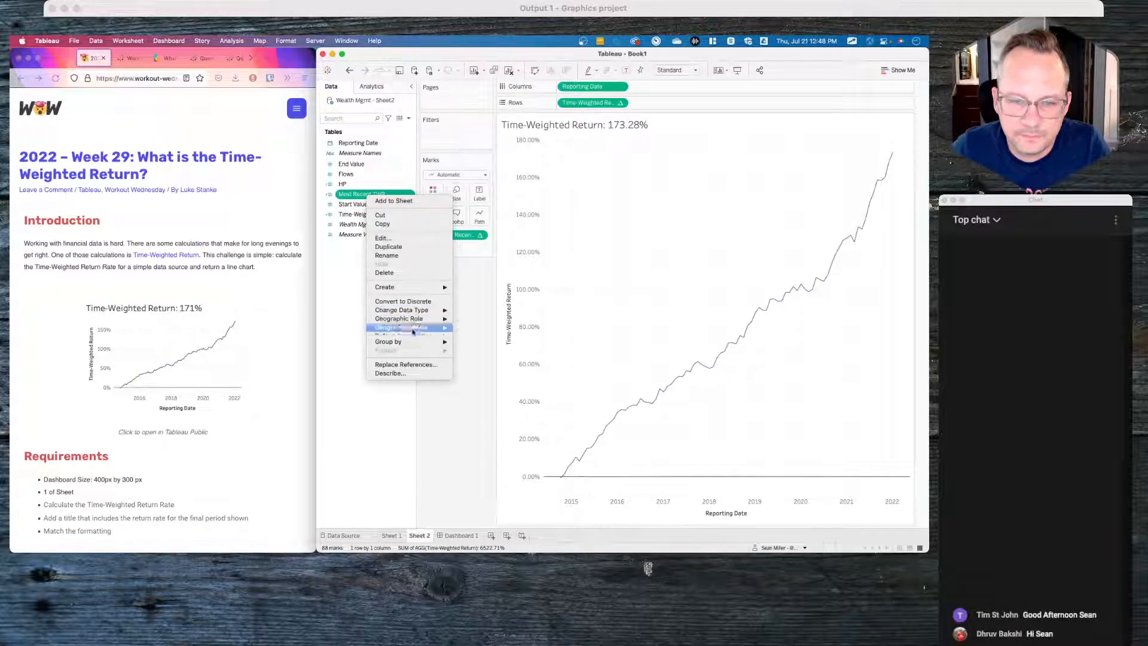
mouse_move(410, 328)
left_click(480, 344)
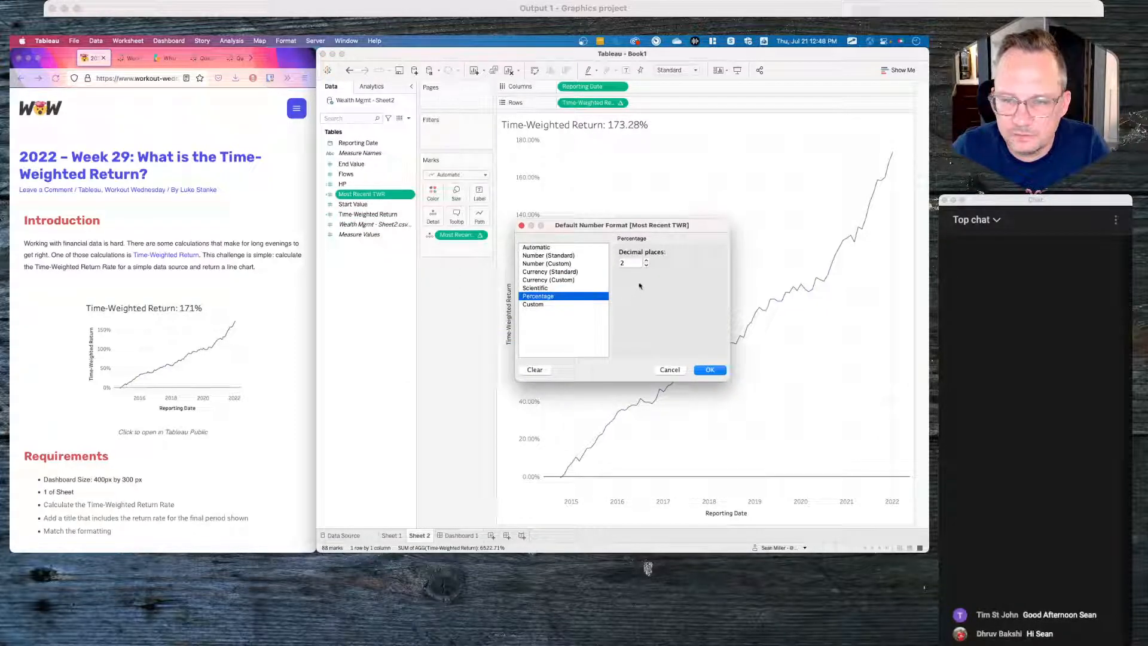
left_click(647, 265)
left_click(647, 265)
left_click(709, 369)
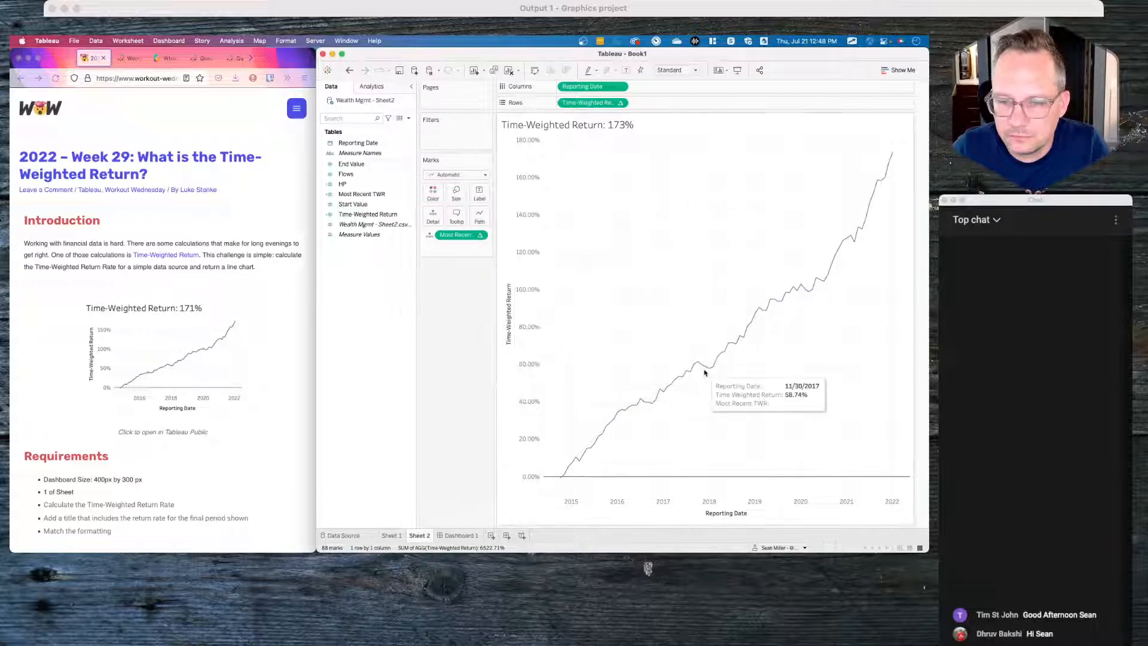
Step: Format the Time-Weighted Return axis numbers as Percentage with 0 decimal places
right_click(527, 212)
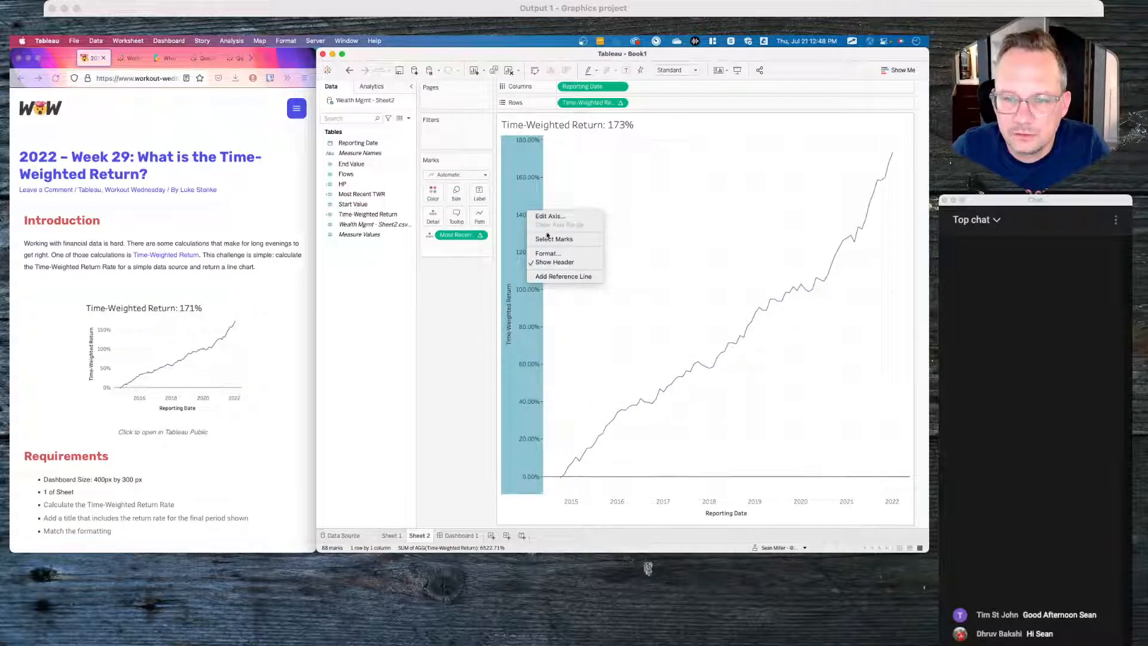
left_click(548, 254)
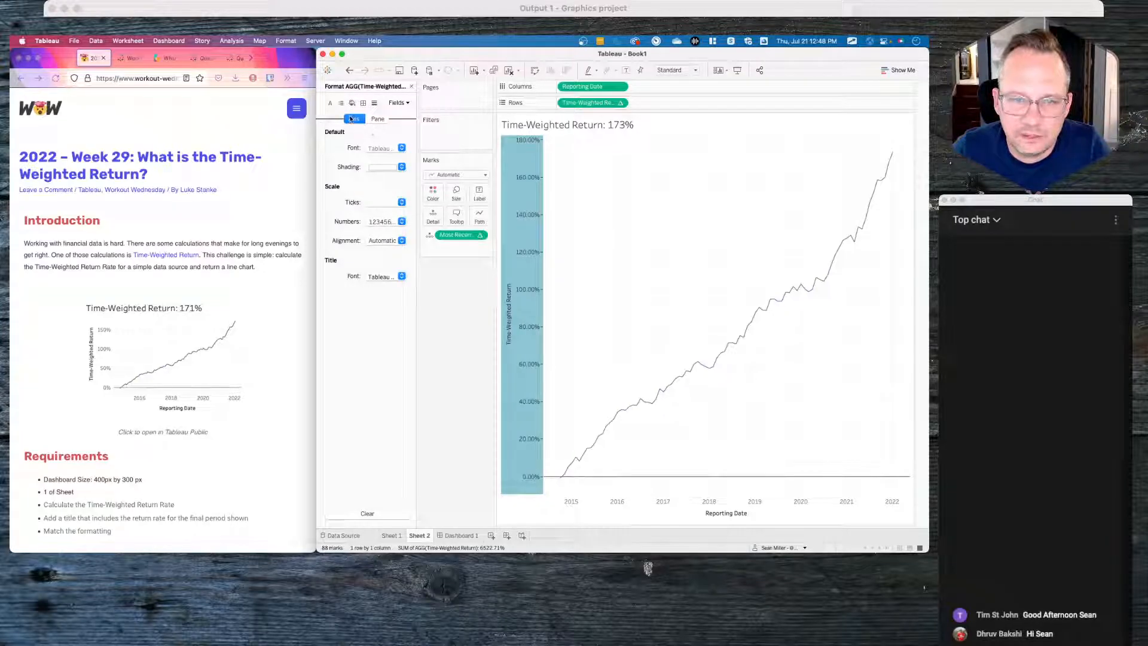
left_click(386, 221)
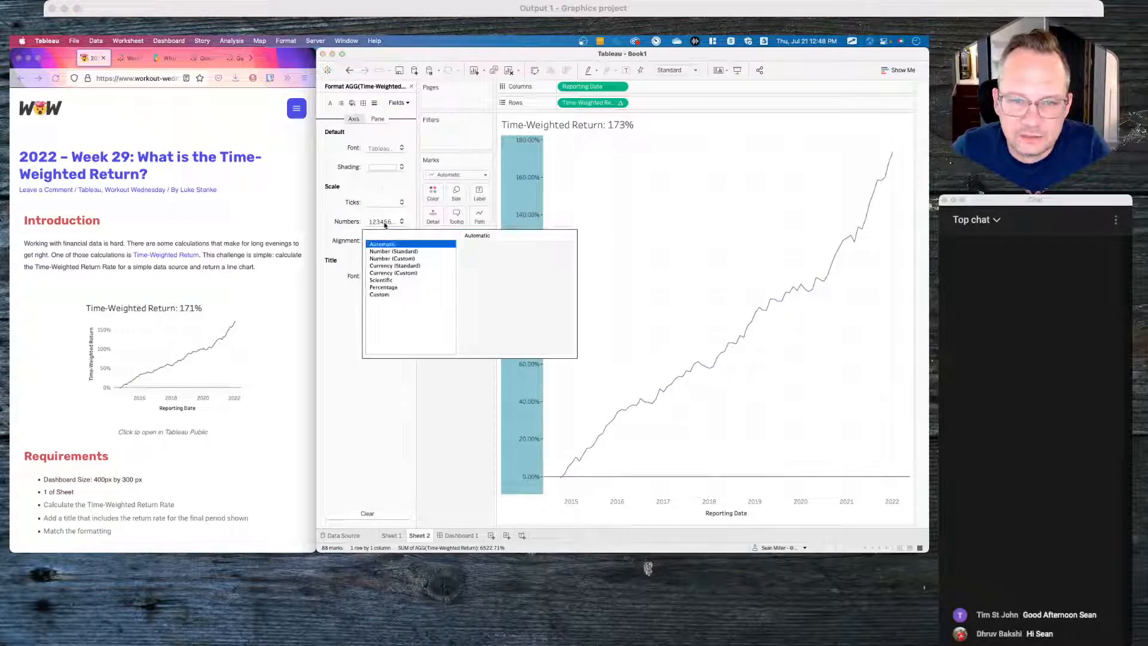
left_click(385, 288)
left_click(494, 261)
left_click(494, 261)
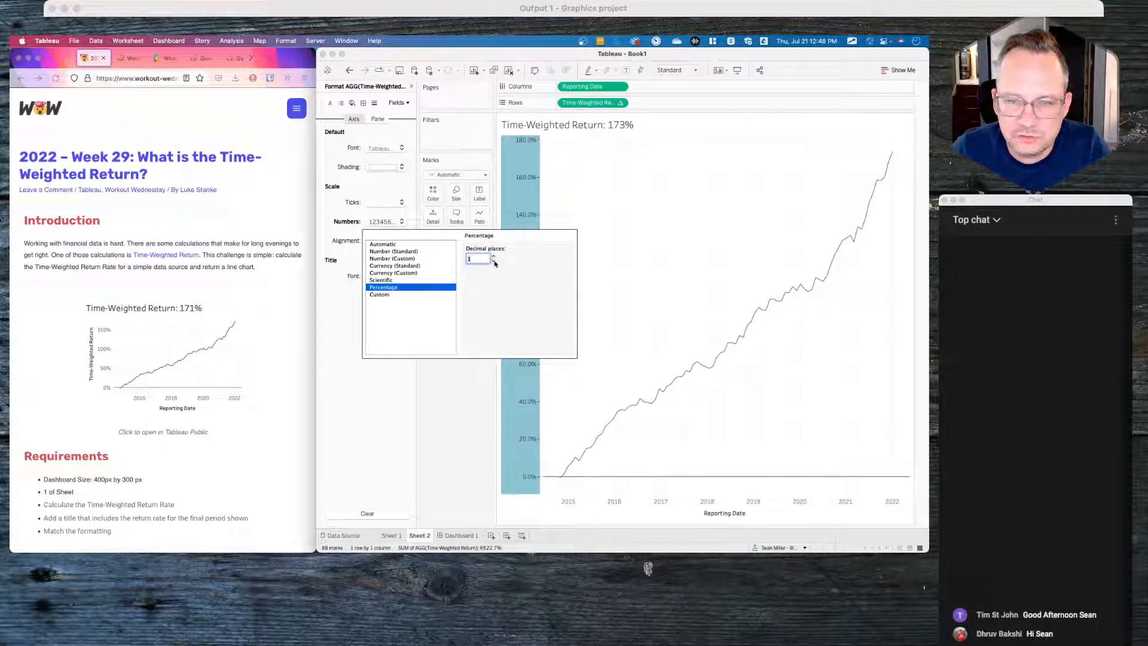
left_click(450, 492)
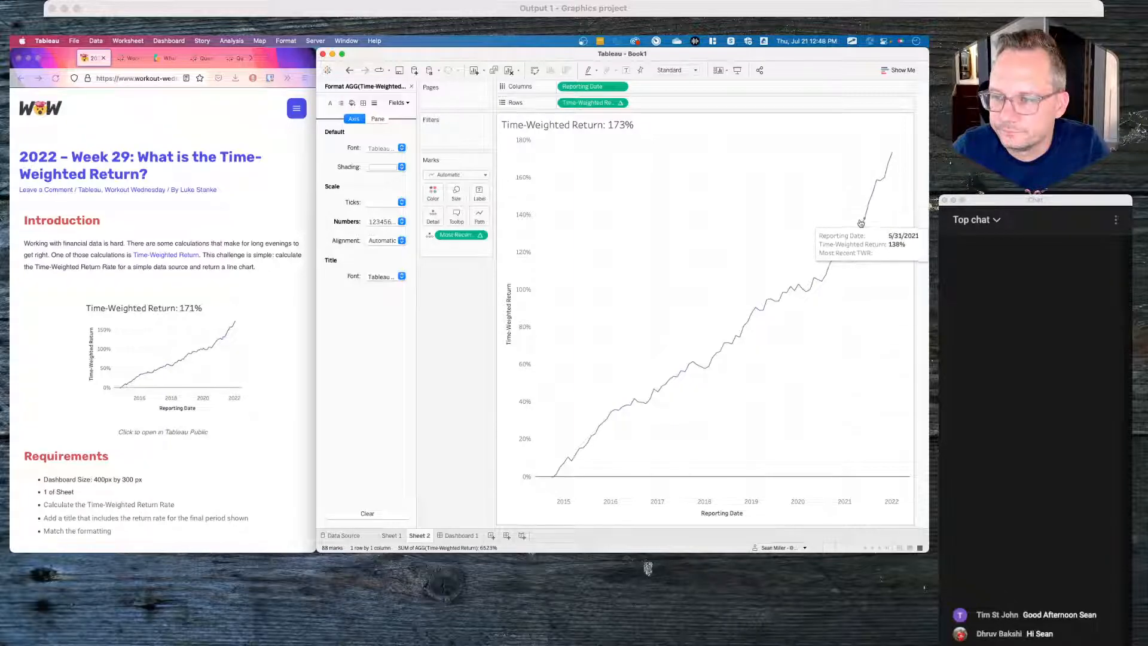
Step: Remove the Most Recent TWR line from the tooltip and turn off its command buttons and selection by category
left_click(451, 221)
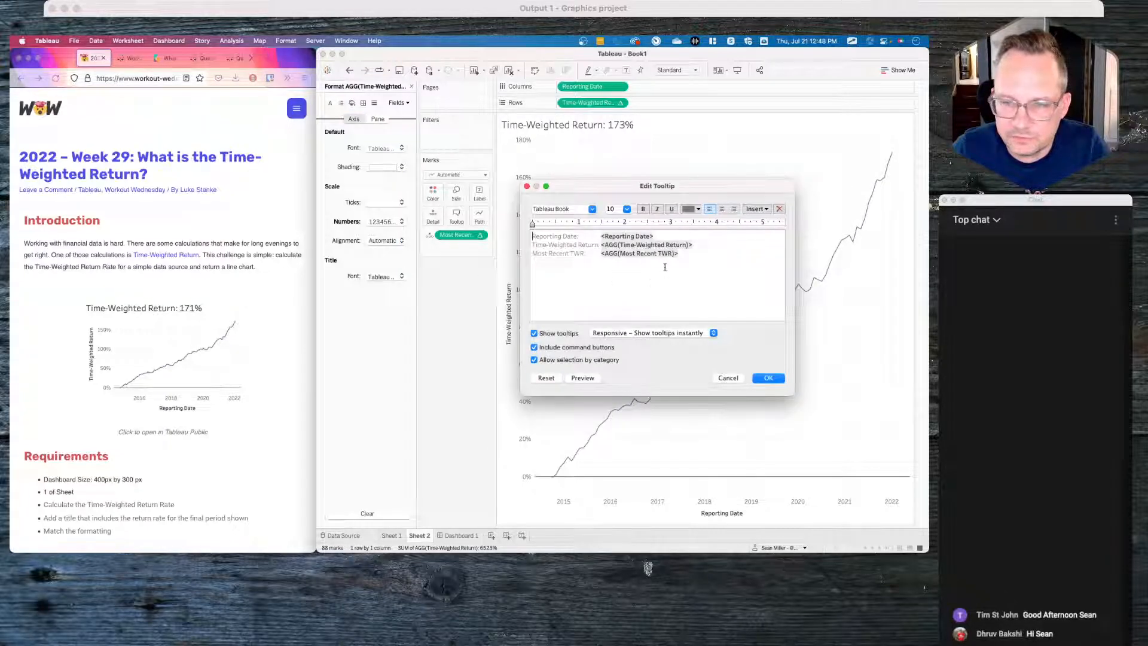
left_click_drag(690, 252, 696, 245)
key("BackSpace")
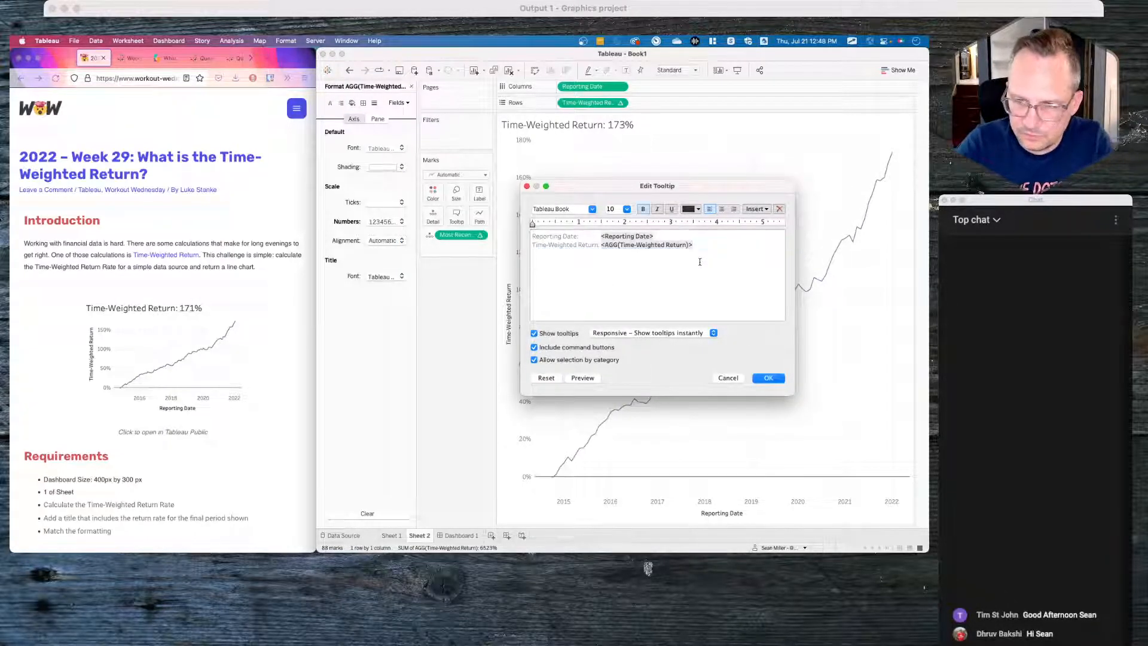
left_click(599, 350)
left_click(599, 360)
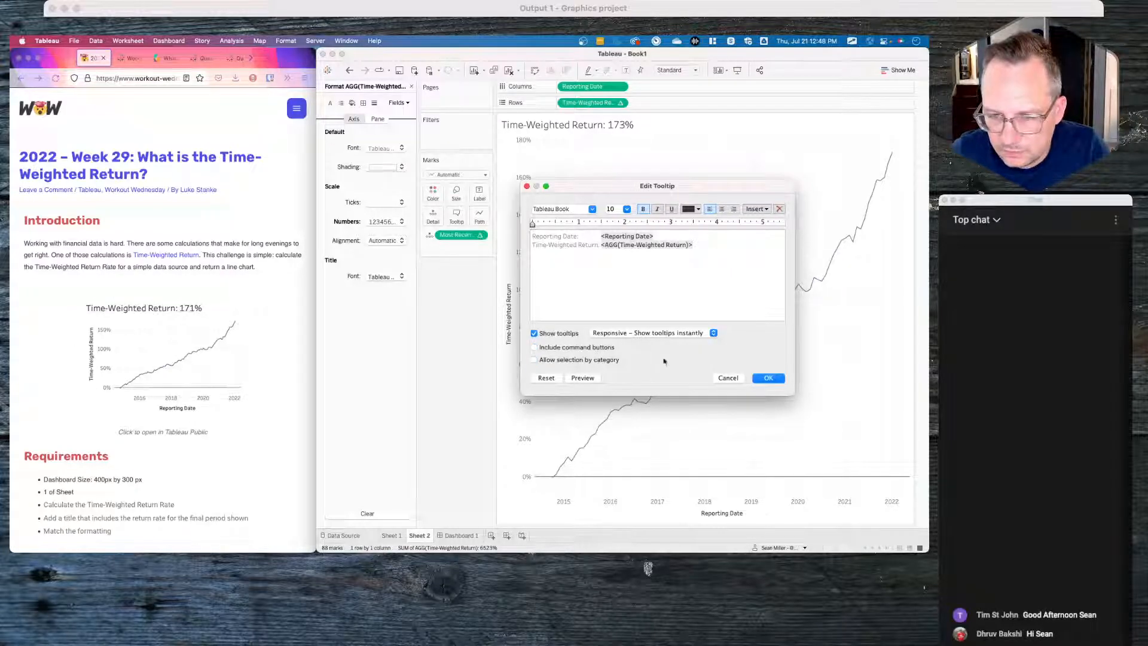
left_click(767, 377)
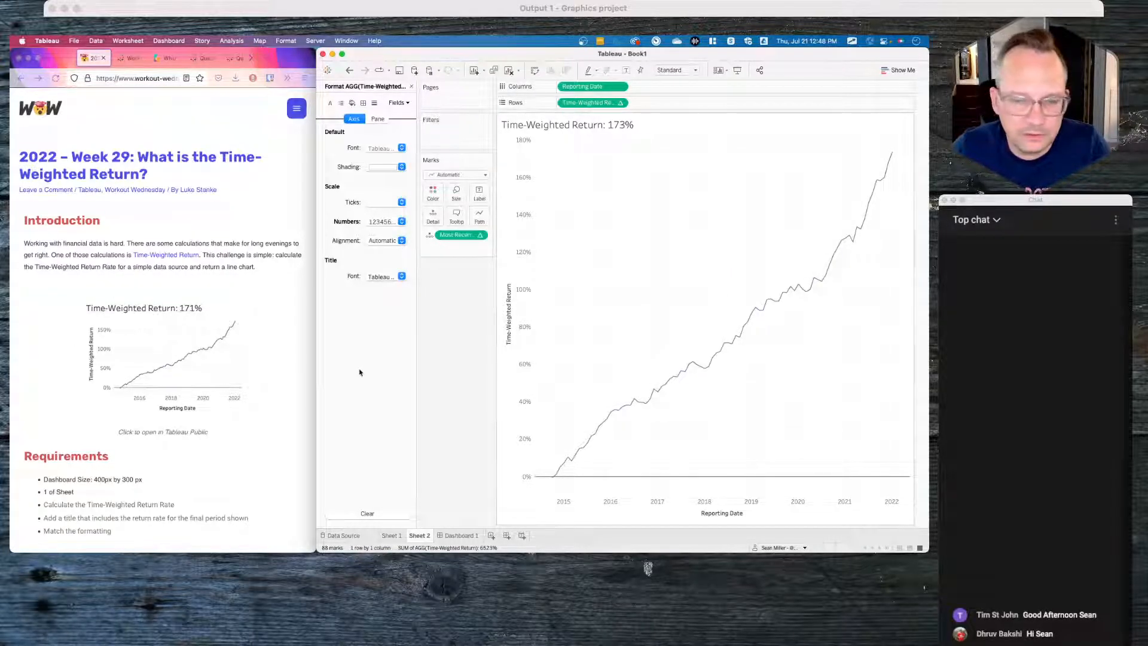
Step: Show the title of the line chart sheet on Dashboard 1
left_click(458, 535)
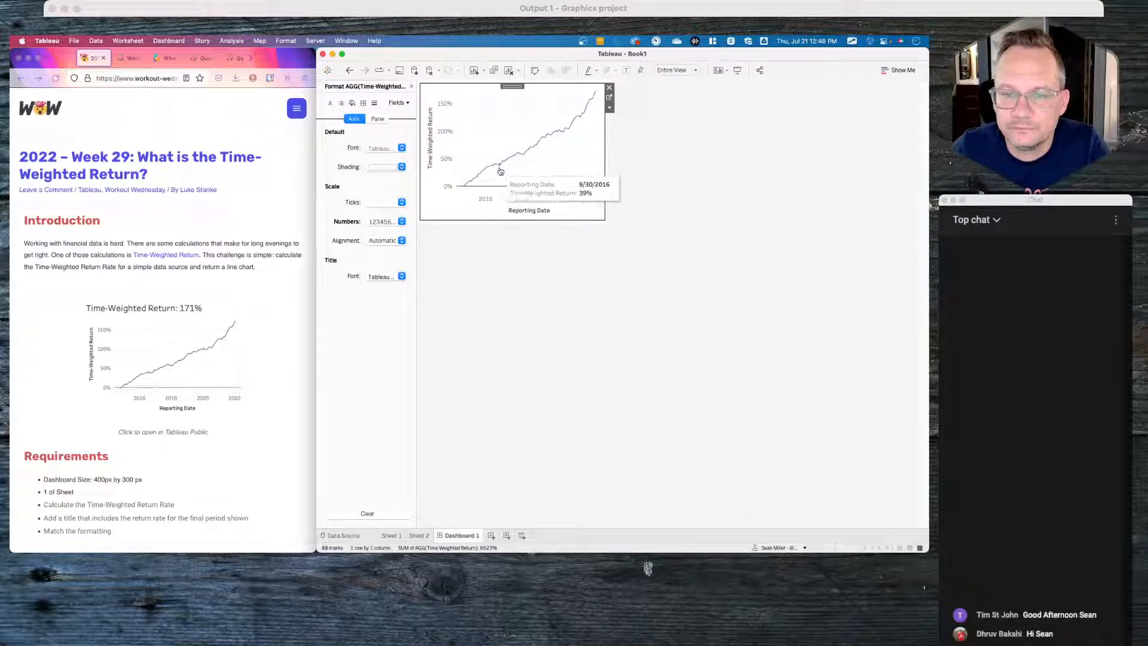
mouse_move(596, 103)
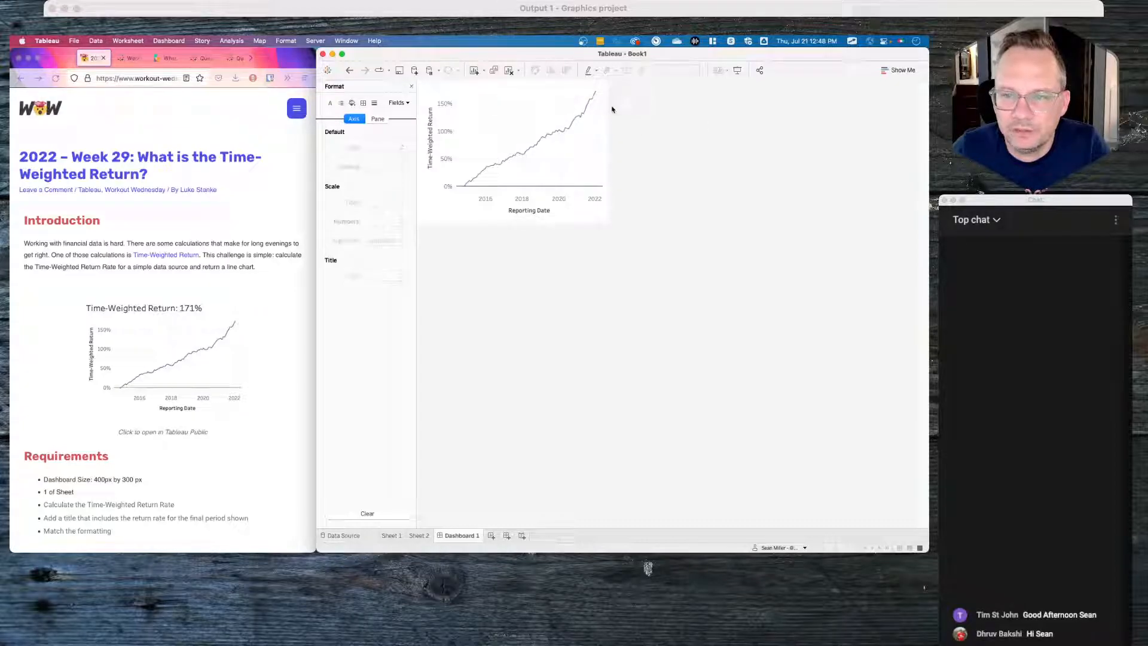
left_click(610, 109)
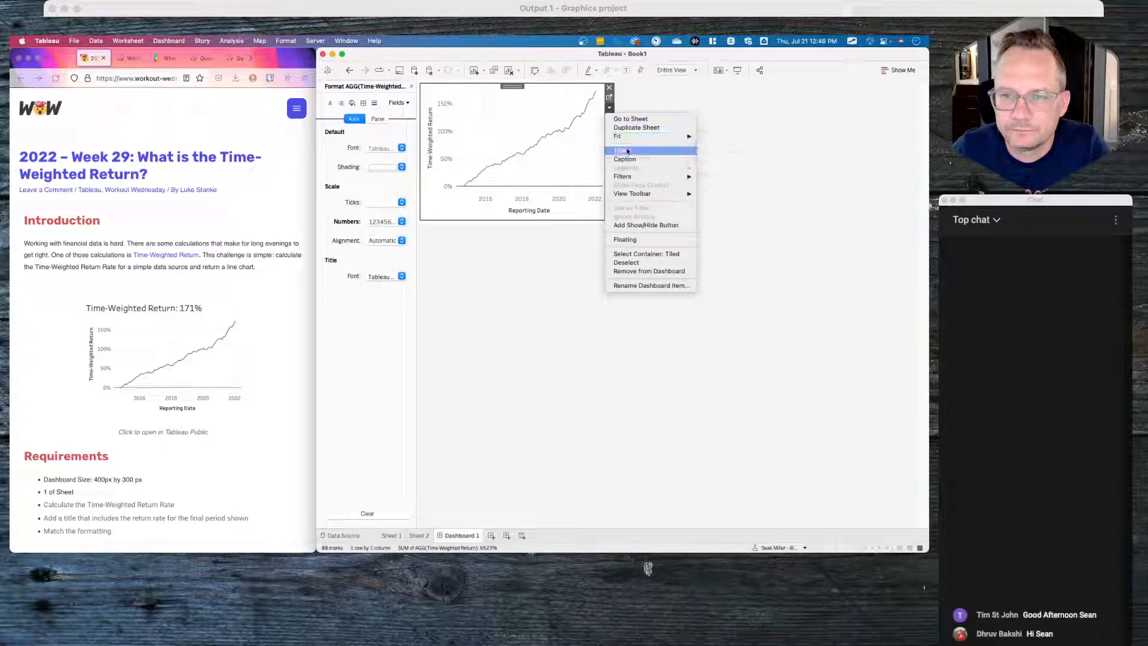
left_click(626, 148)
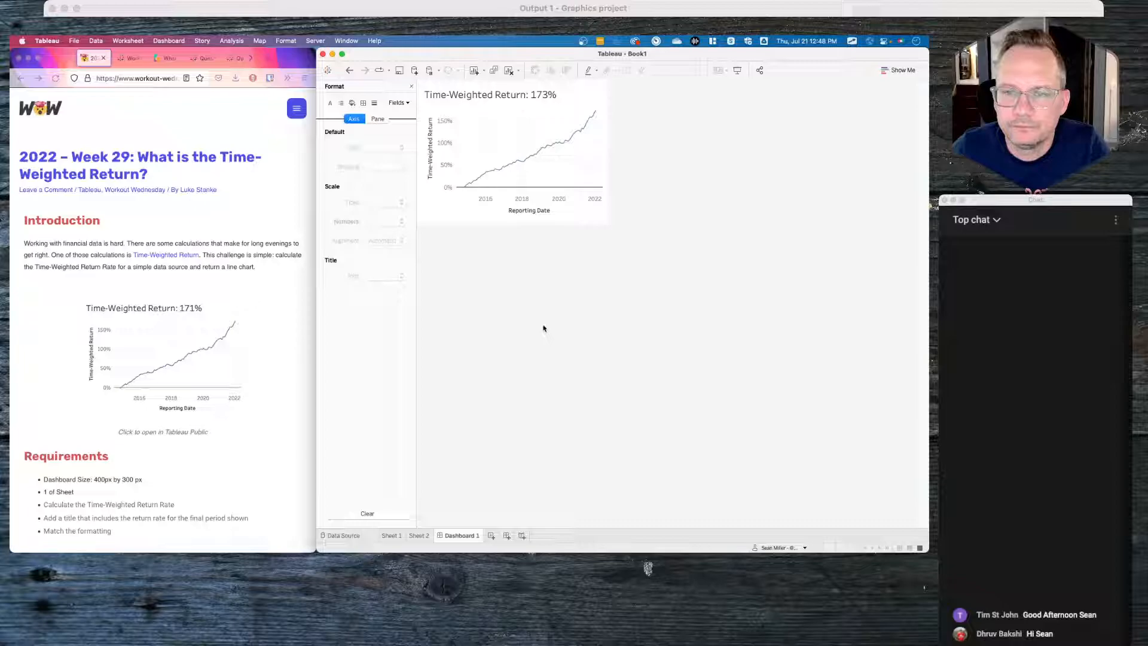
Step: Add an Index() calculation as the last measure in the Sheet 1 table and review its numbering across all rows
left_click(389, 535)
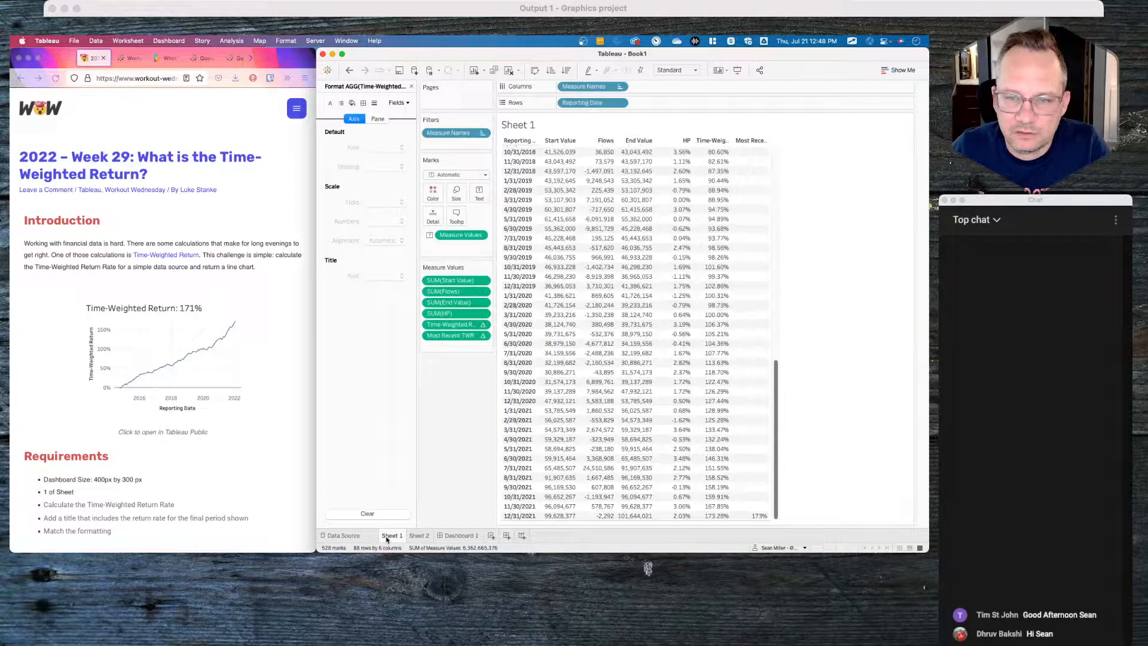
double_click(448, 348)
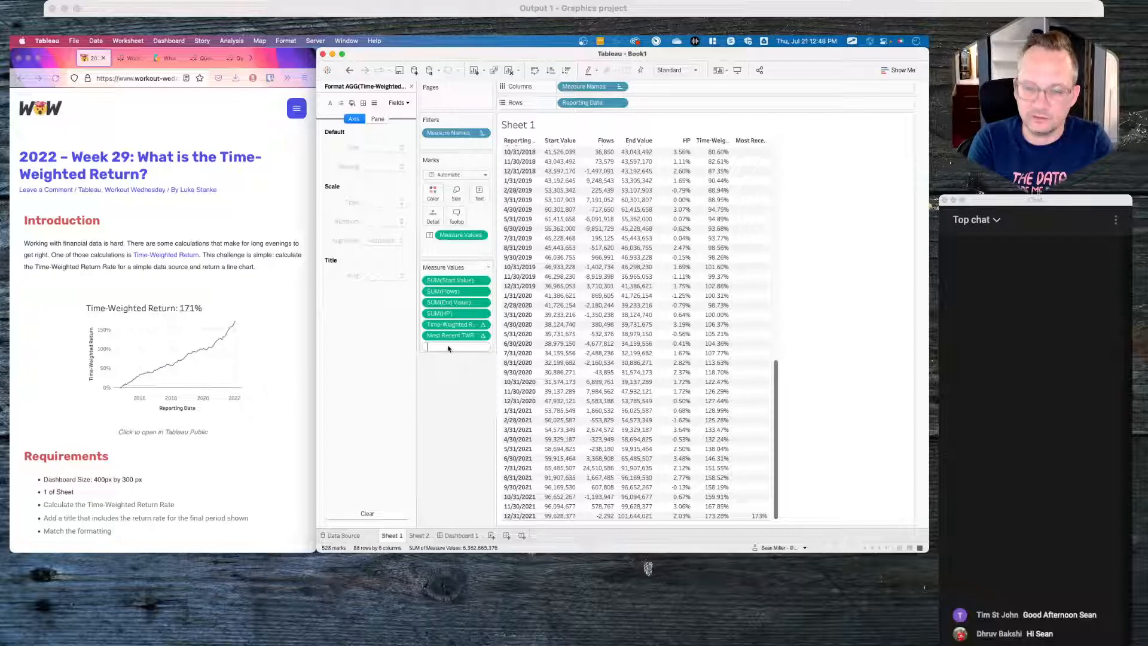
type("Index(")
key("Return")
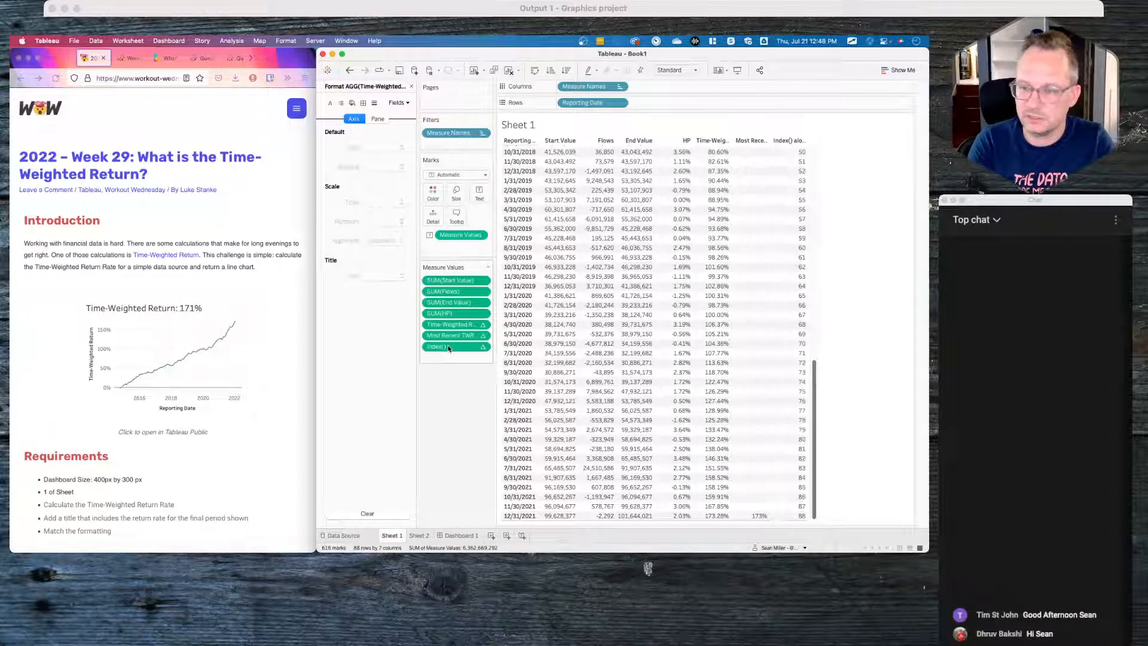
scroll(777, 186, "up", 15)
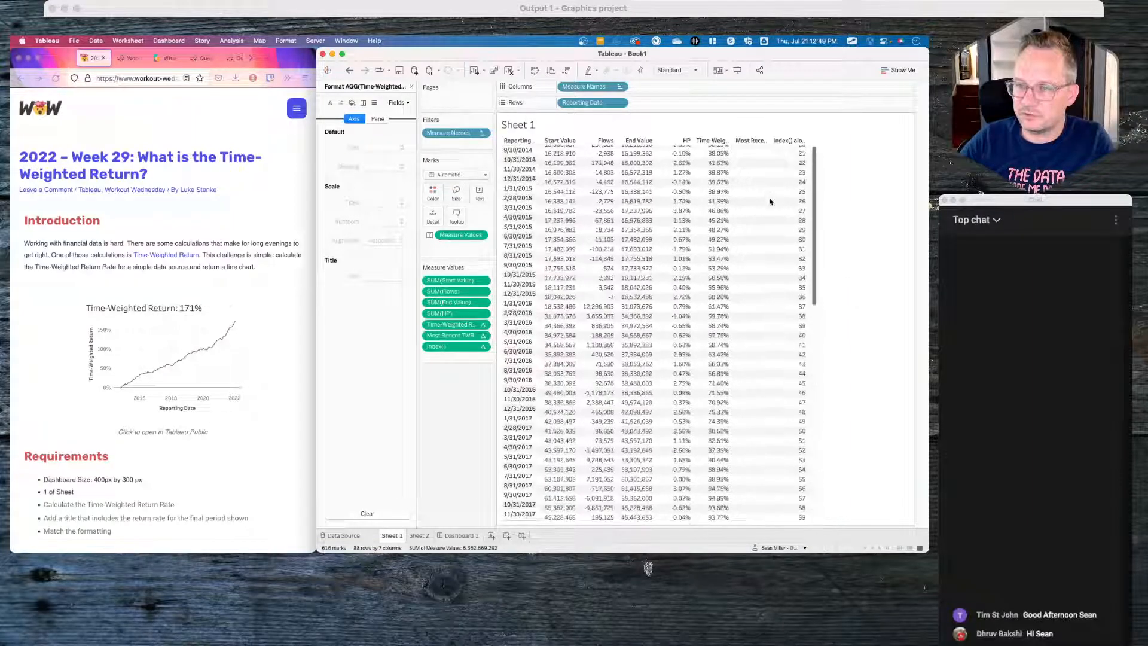
scroll(786, 182, "down", 15)
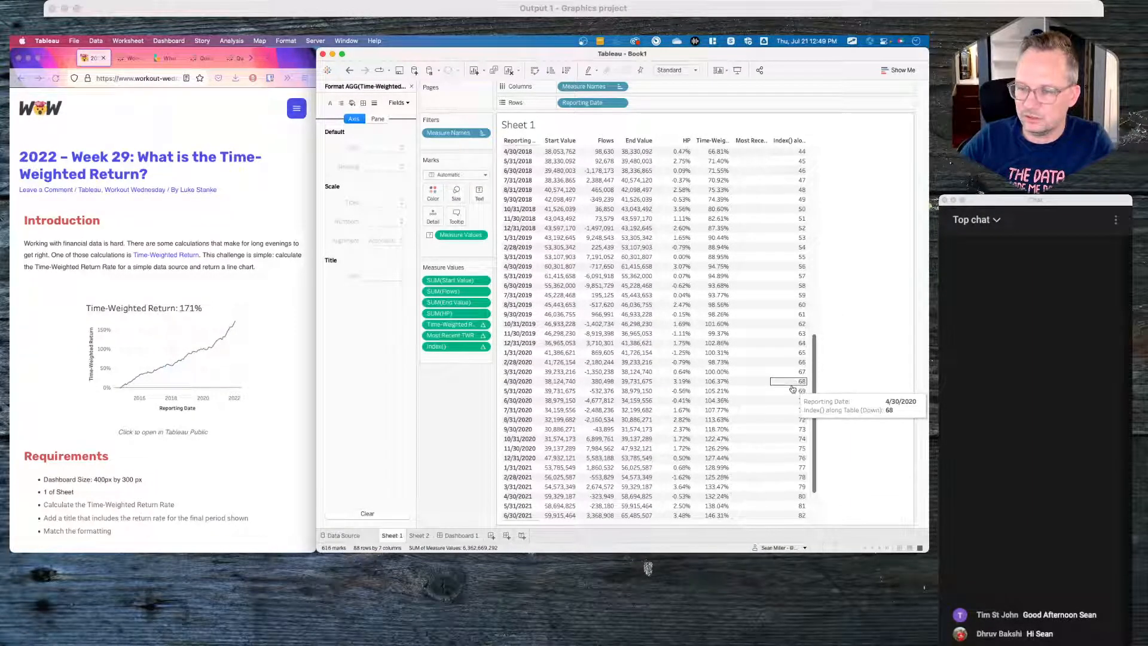
scroll(793, 461, "down", 3)
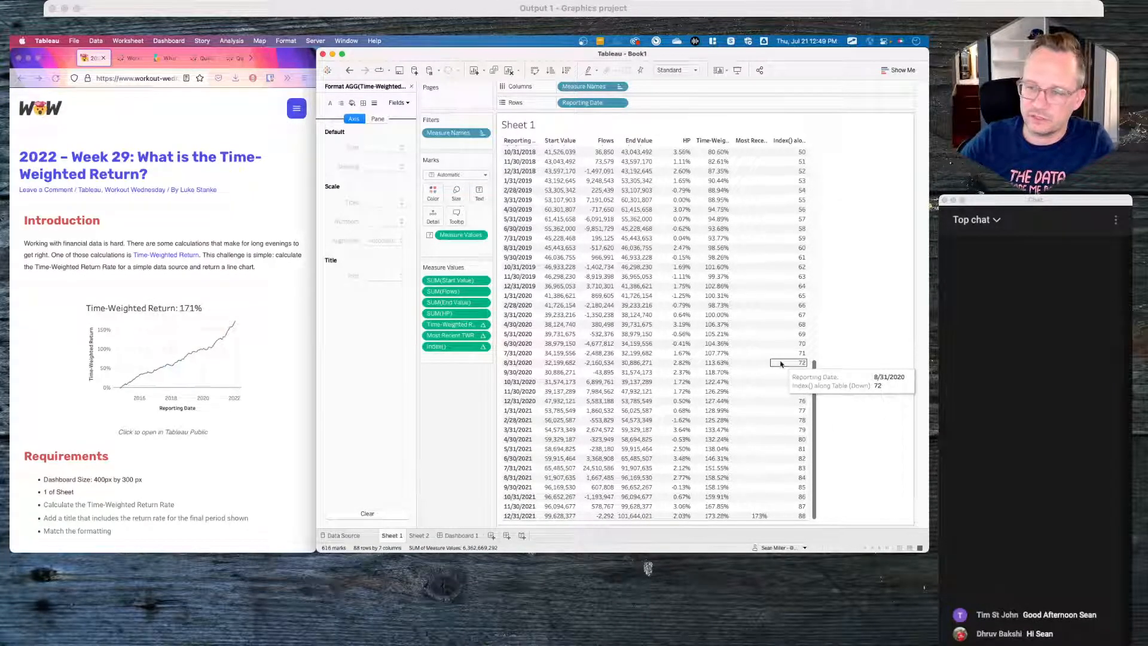
scroll(774, 239, "up", 15)
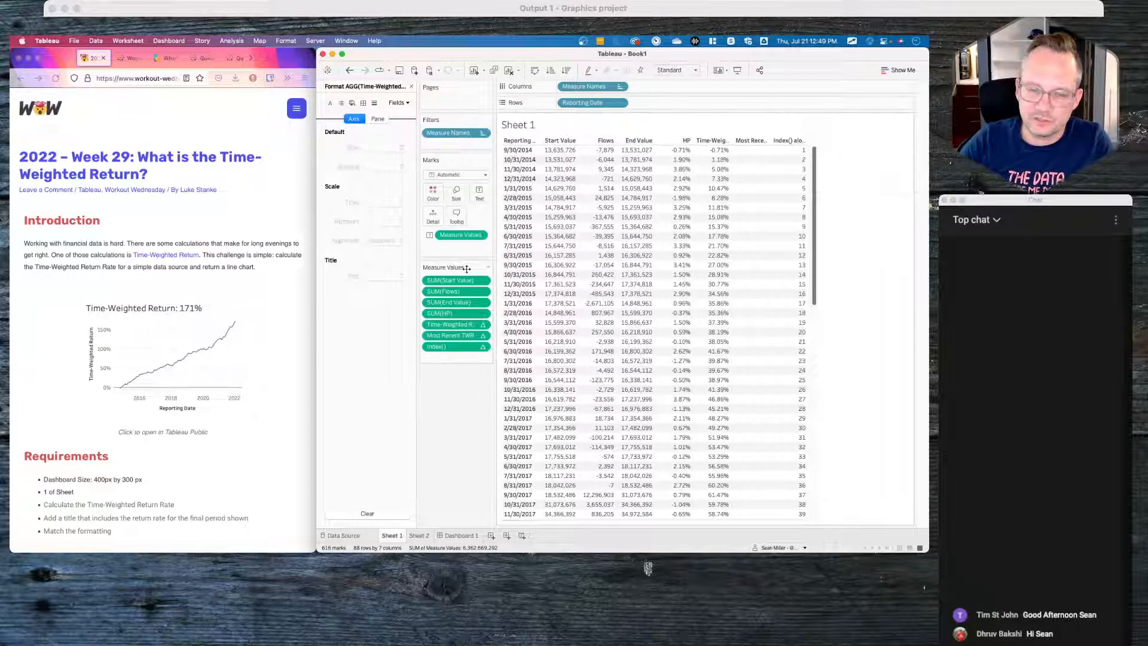
Step: Add a Size() calculation as the last measure in the Sheet 1 table and review it down to the final row
double_click(449, 360)
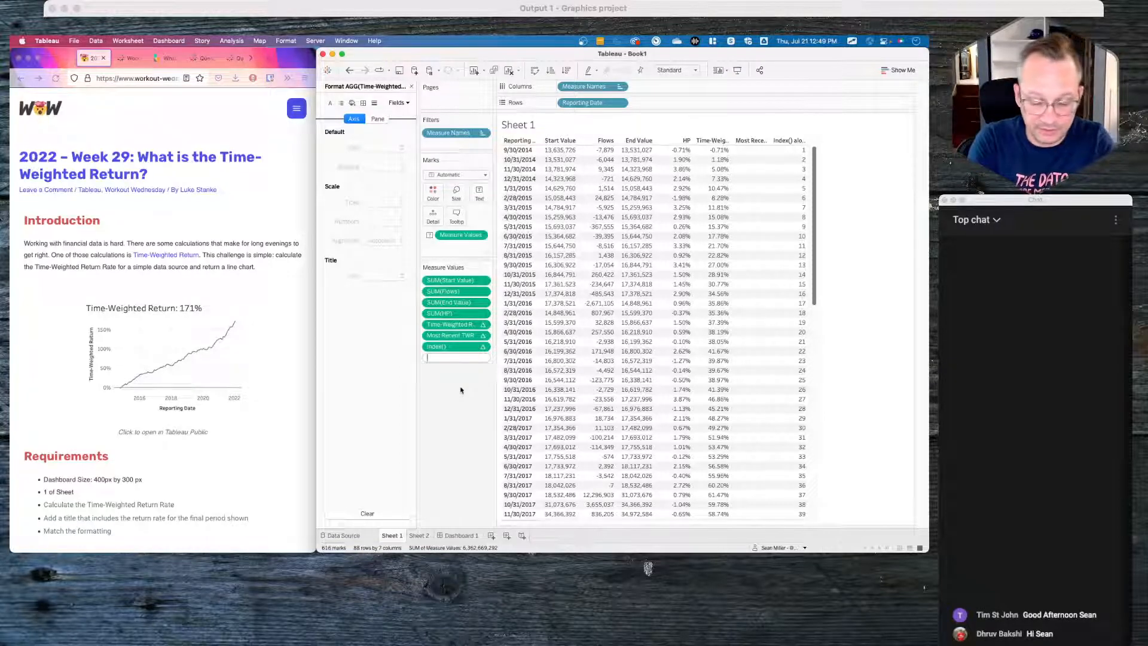
type("Size()")
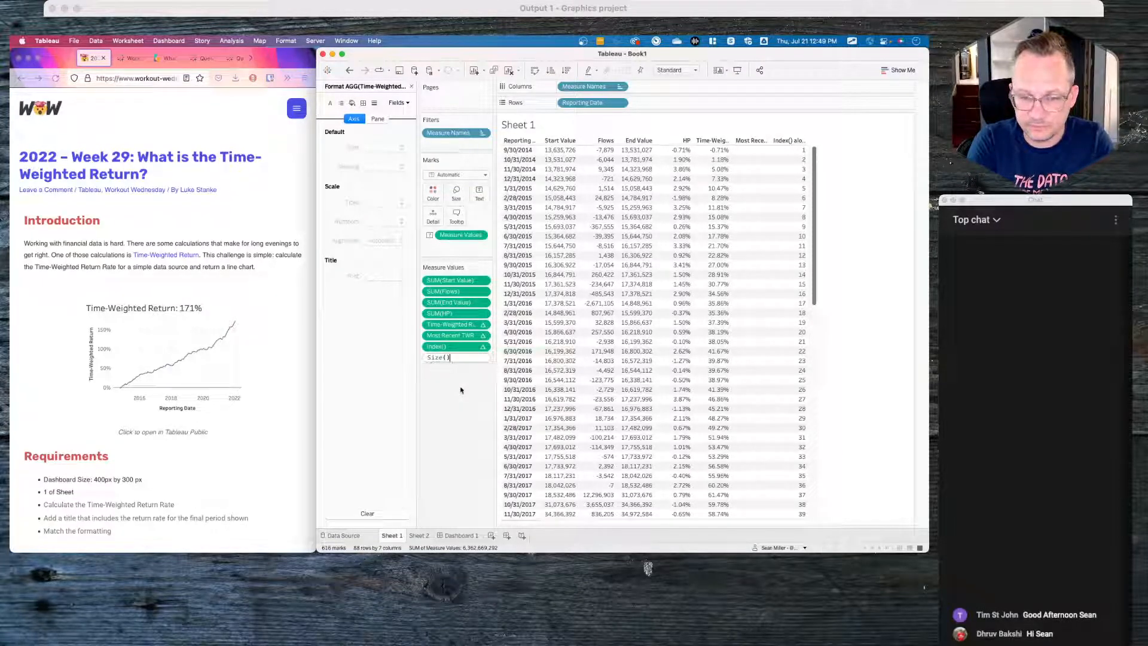
key("Return")
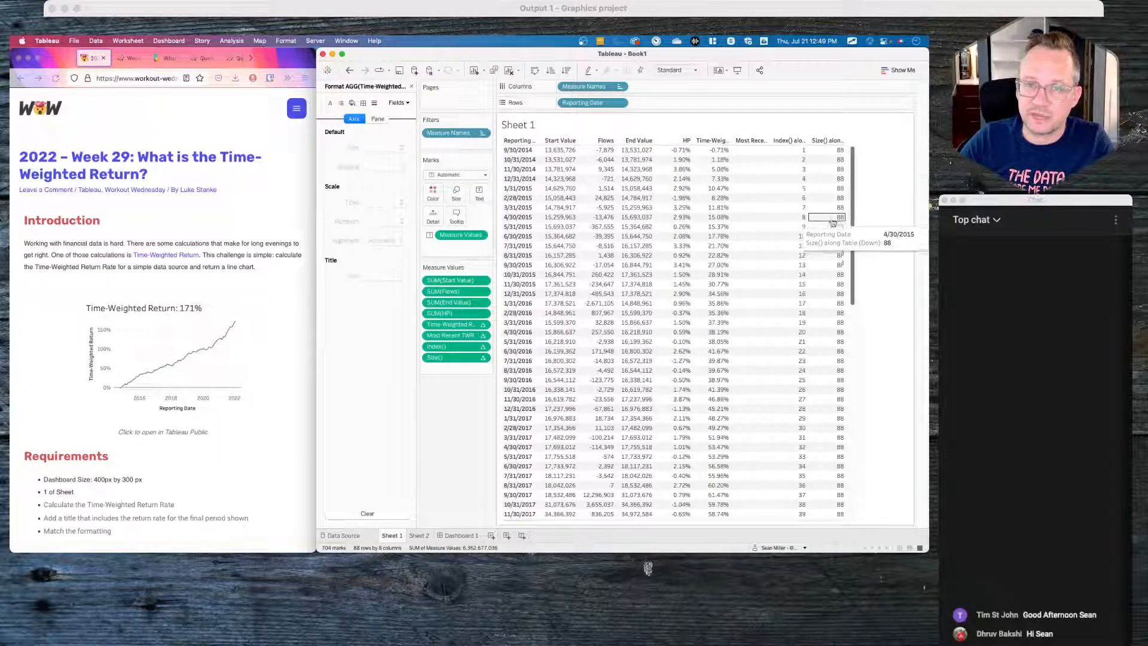
scroll(822, 335, "down", 2)
scroll(823, 335, "down", 5)
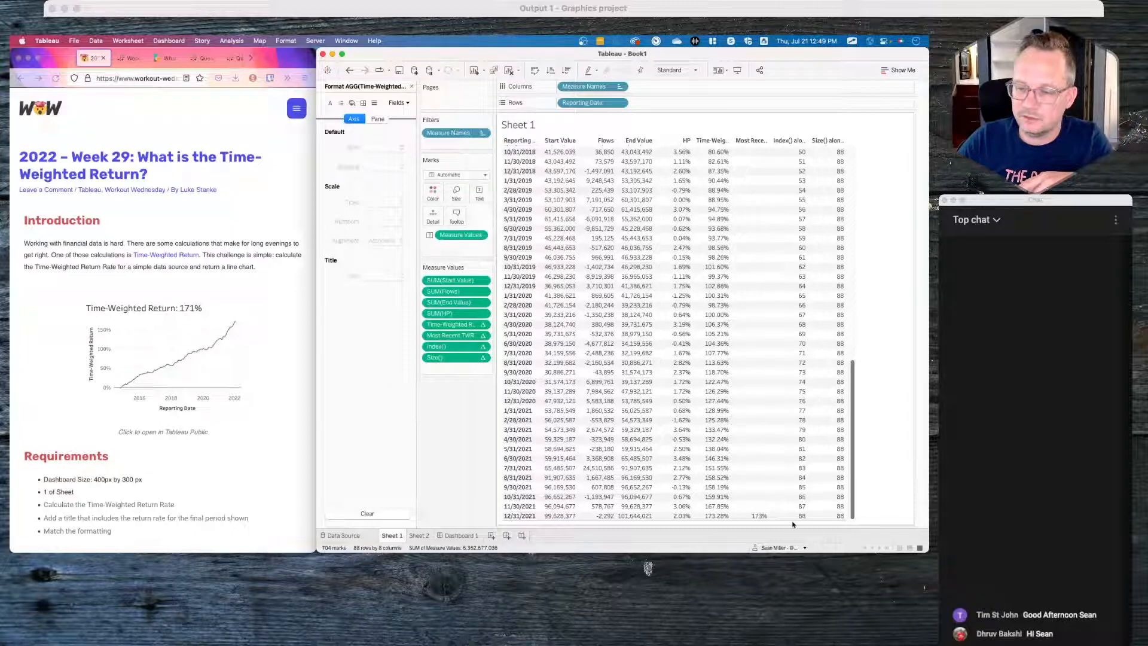
Step: Add a first() calculation as the last measure in the Sheet 1 table and compare its values in the first and last rows
double_click(465, 368)
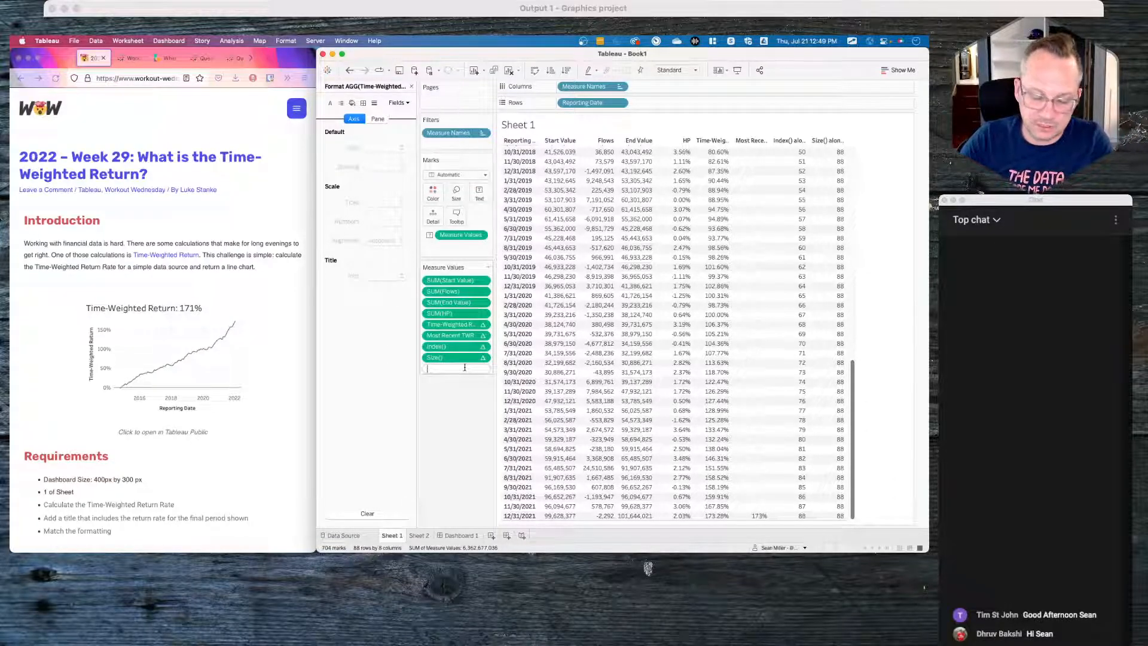
type("first()")
key("Return")
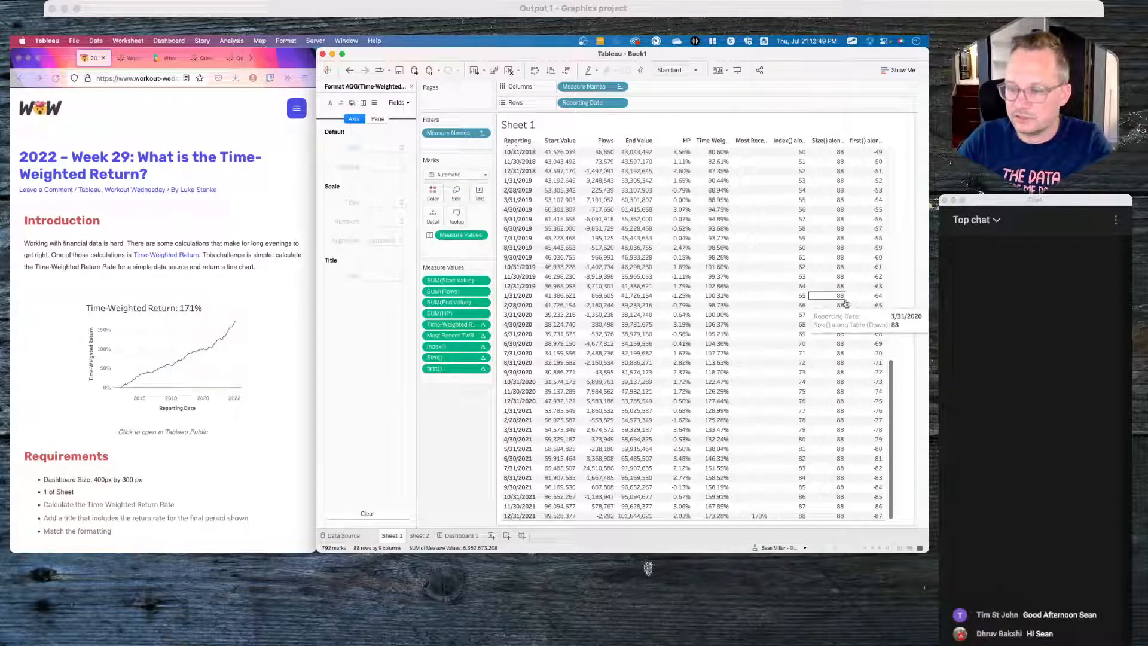
scroll(867, 311, "up", 15)
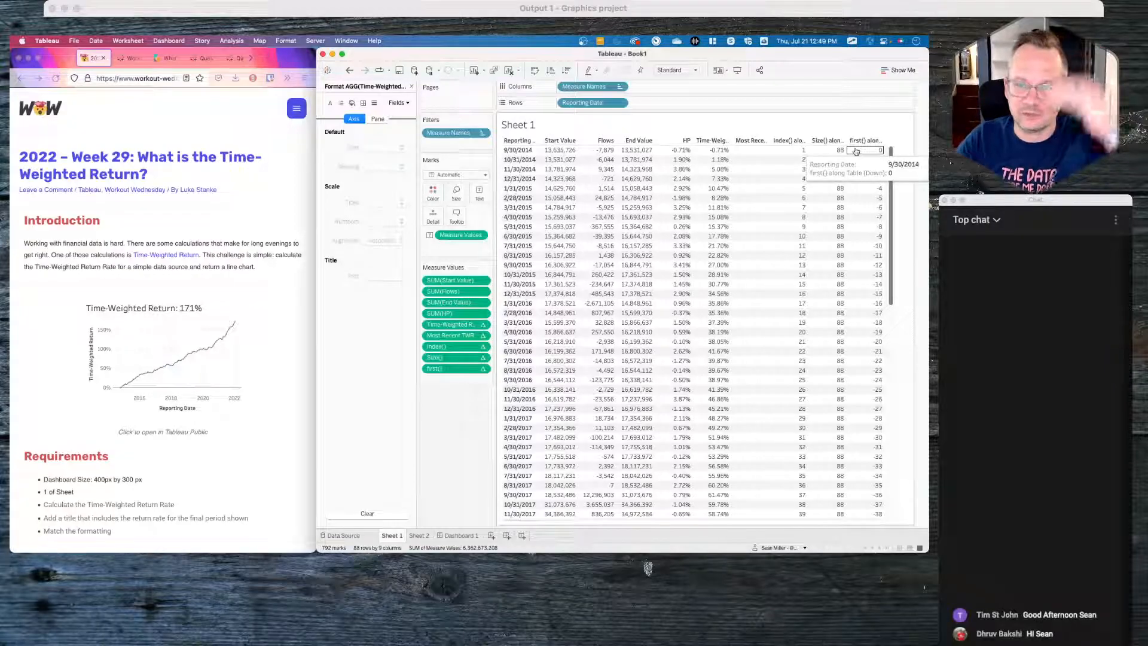
scroll(851, 386, "down", 10)
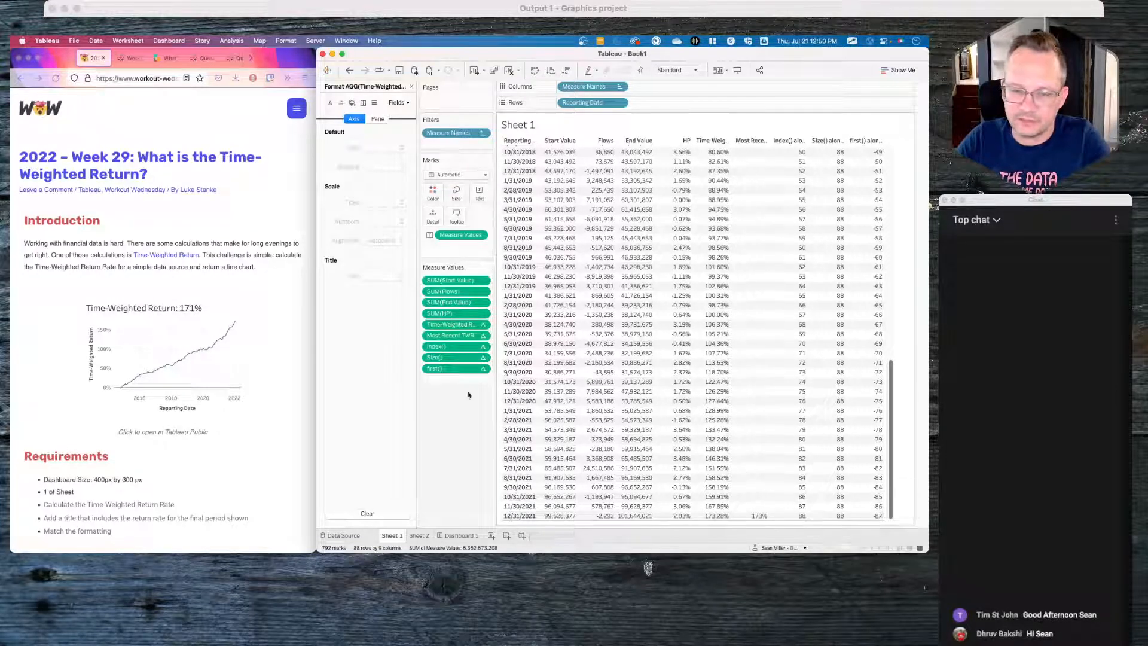
Step: Add a last() calculation as the last measure in the Sheet 1 table and compare its values in the first and last rows
double_click(454, 379)
type("last()")
key("Return")
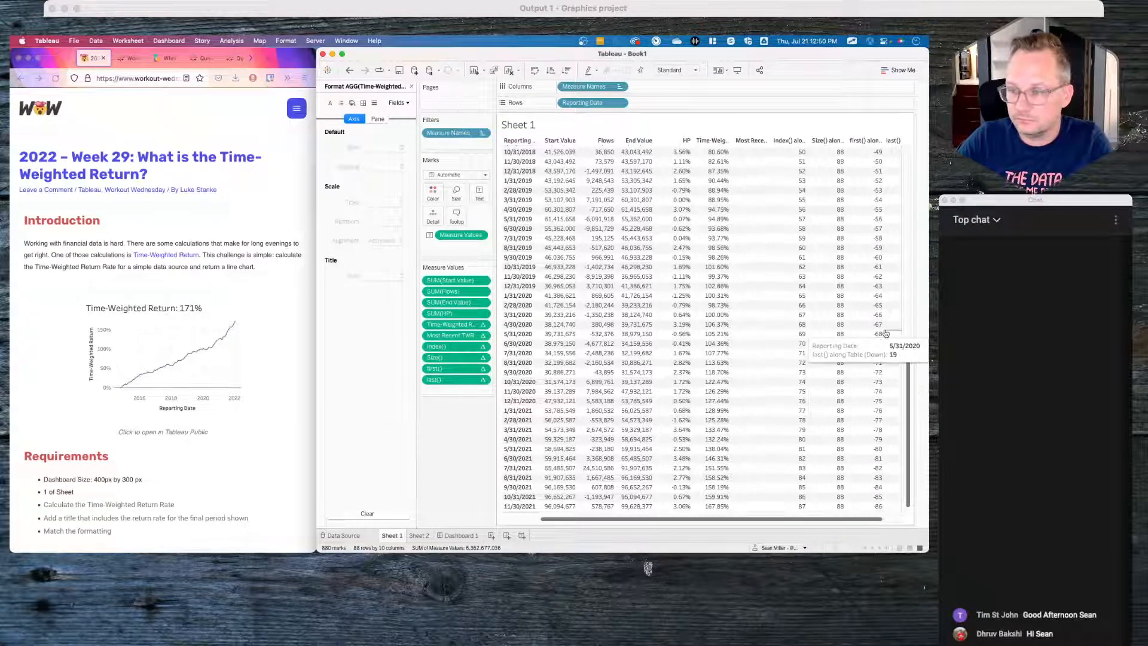
scroll(885, 333, "up", 10)
scroll(885, 333, "right", 1)
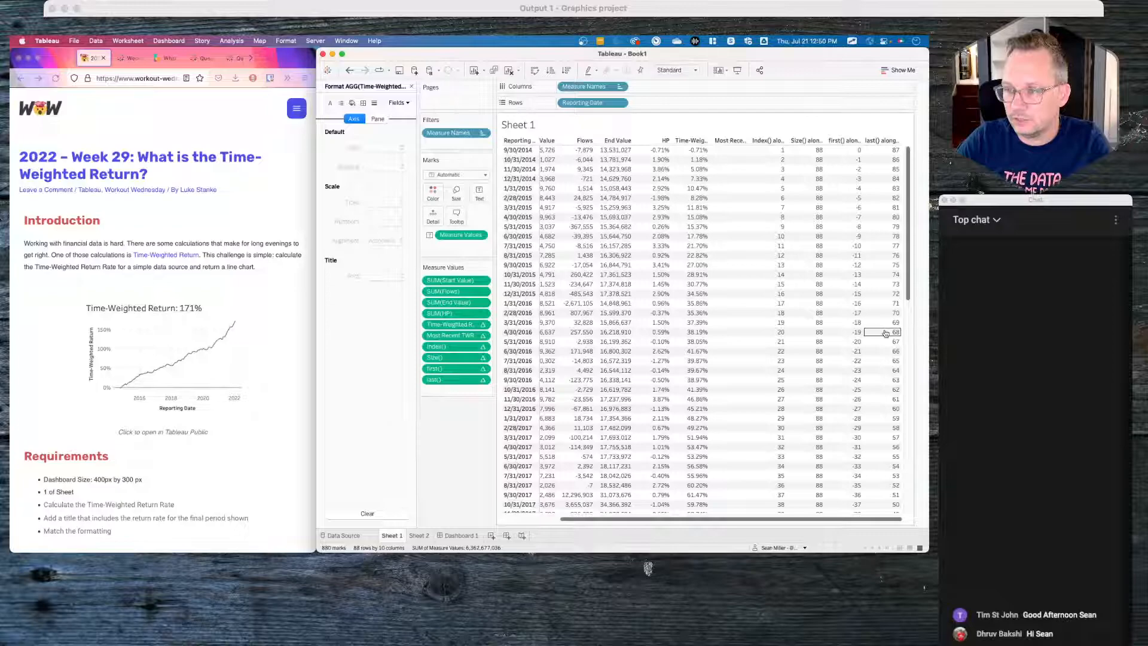
scroll(885, 333, "down", 10)
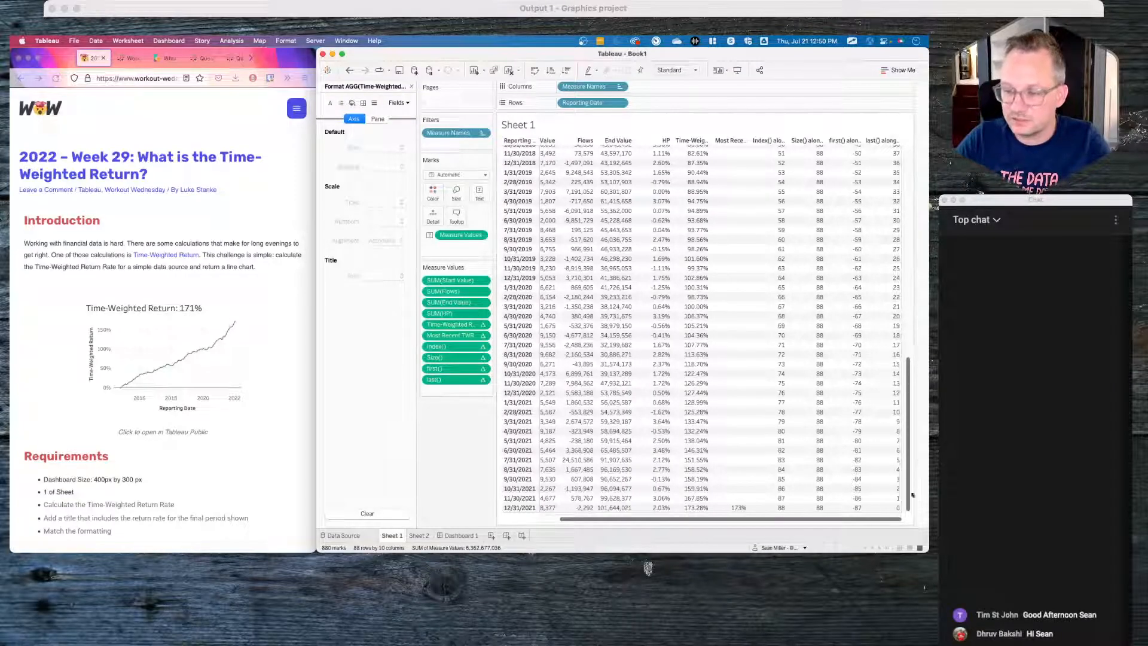
mouse_move(886, 513)
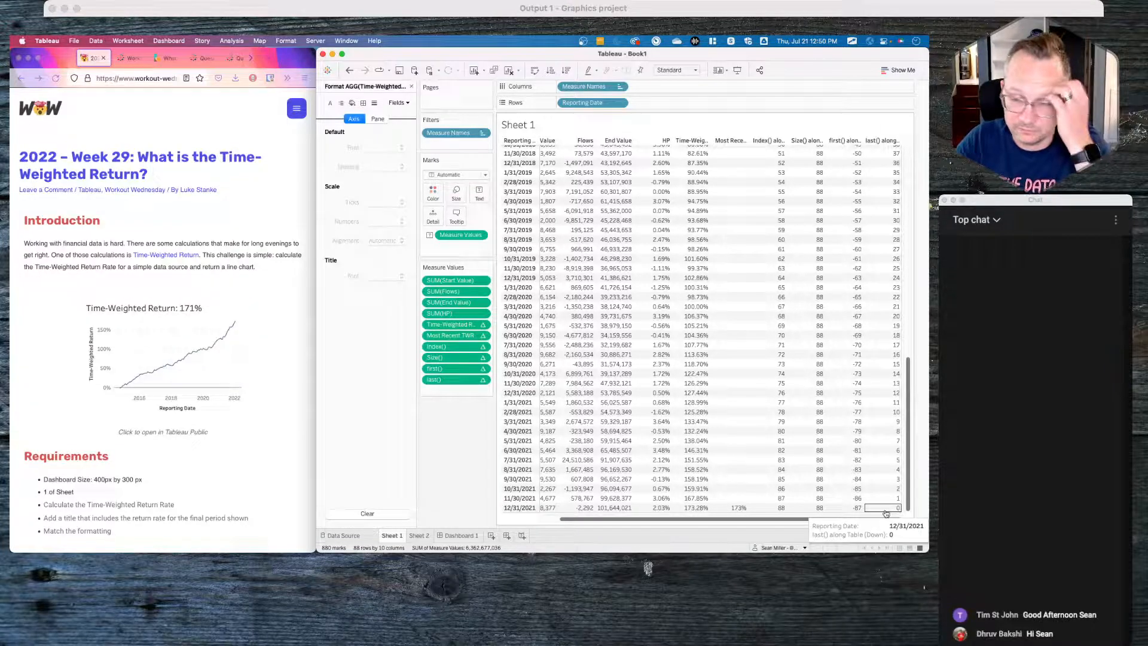
scroll(889, 373, "up", 15)
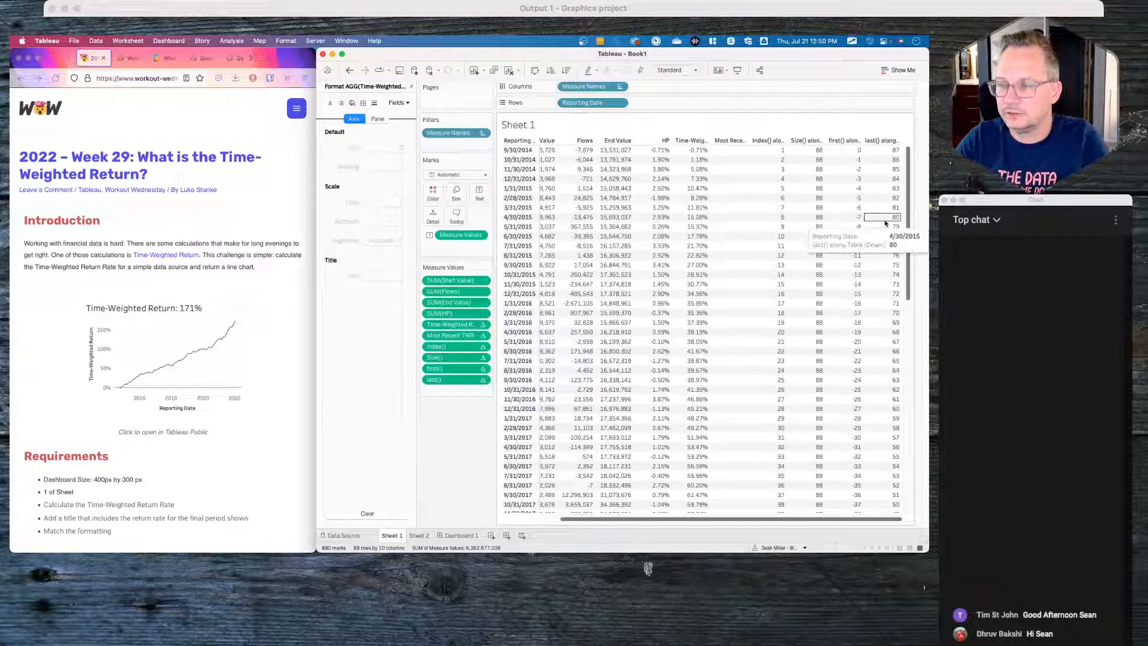
scroll(885, 224, "down", 15)
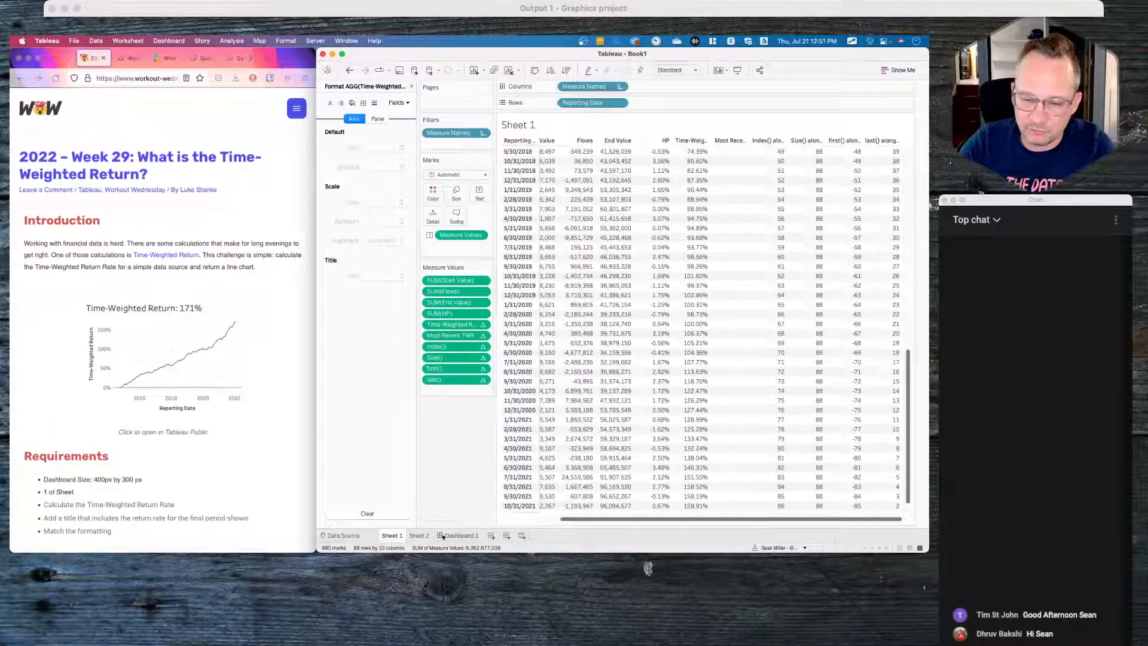
Step: Try labeling the line on Sheet 2 with Most Recent TWR and undo the label
left_click(420, 536)
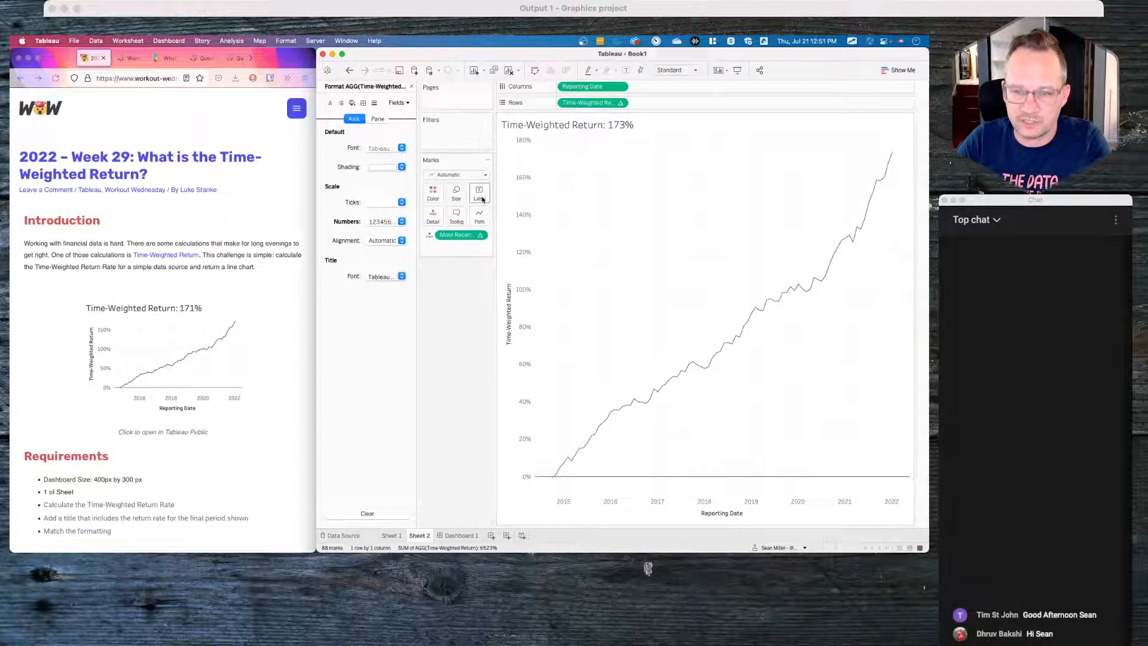
left_click_drag(457, 235, 481, 196)
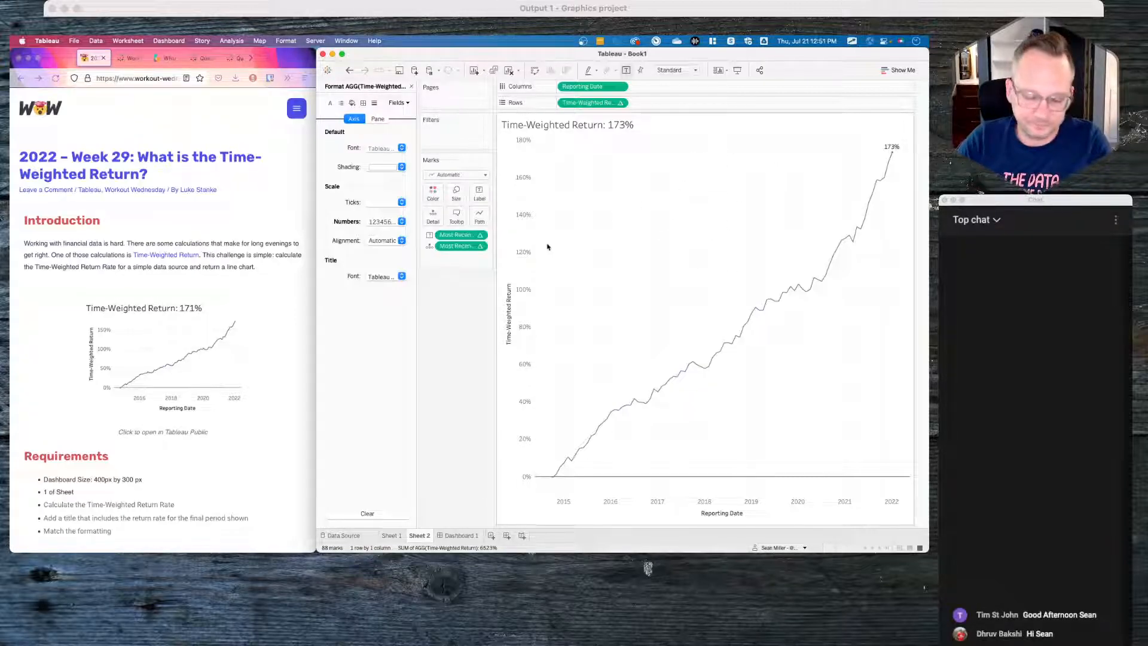
key("super+z")
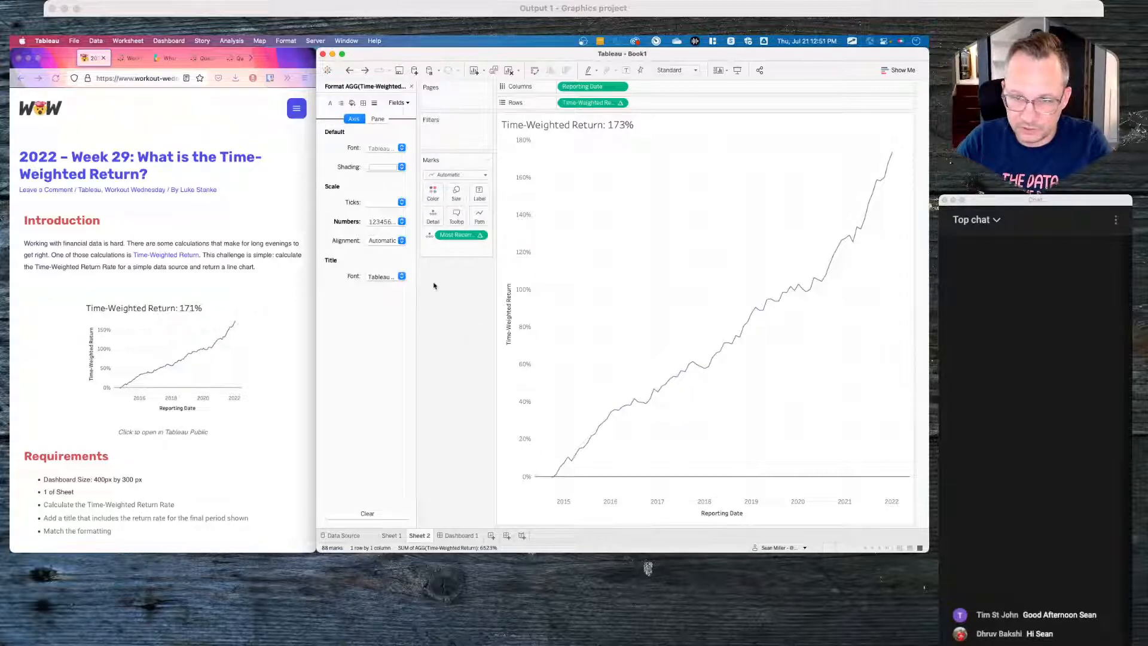
Step: Create a calculated field "if index() = int(SIZE()/2) then [Most Recent TWR] END" and add it to Rows on Sheet 2
left_click(412, 87)
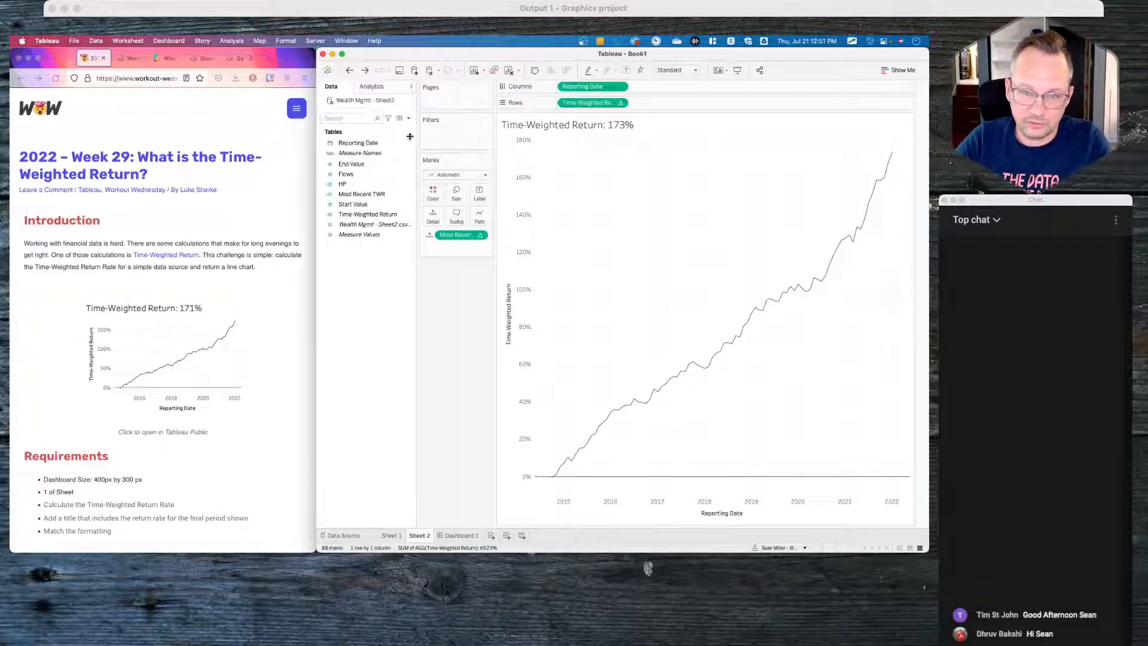
right_click(357, 290)
left_click(371, 295)
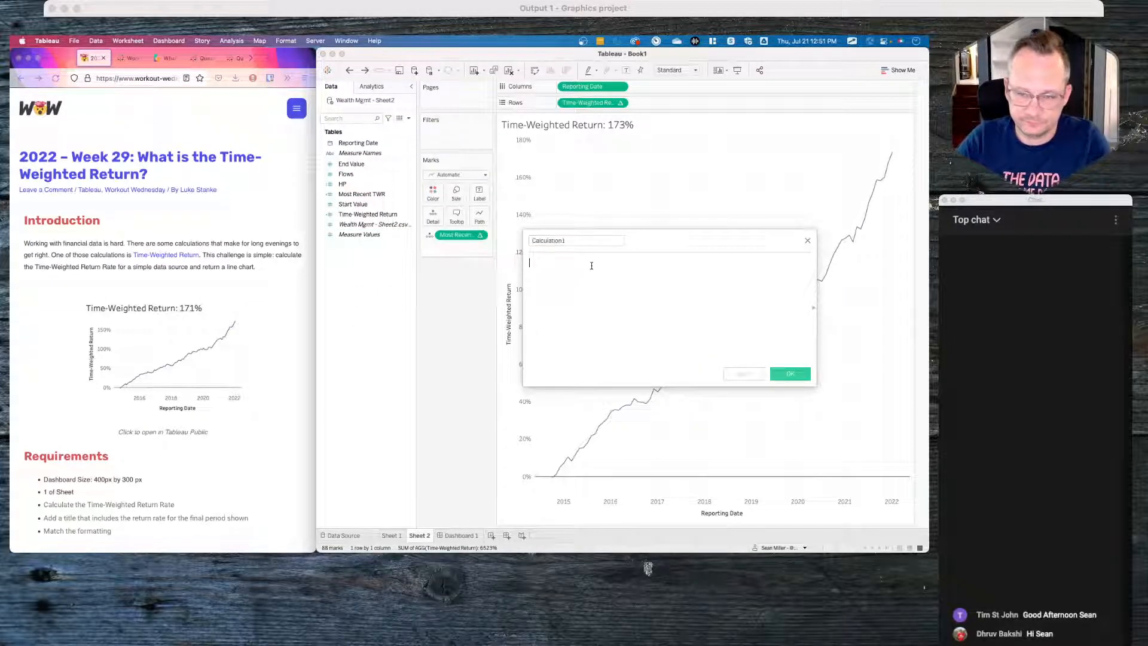
type("if in")
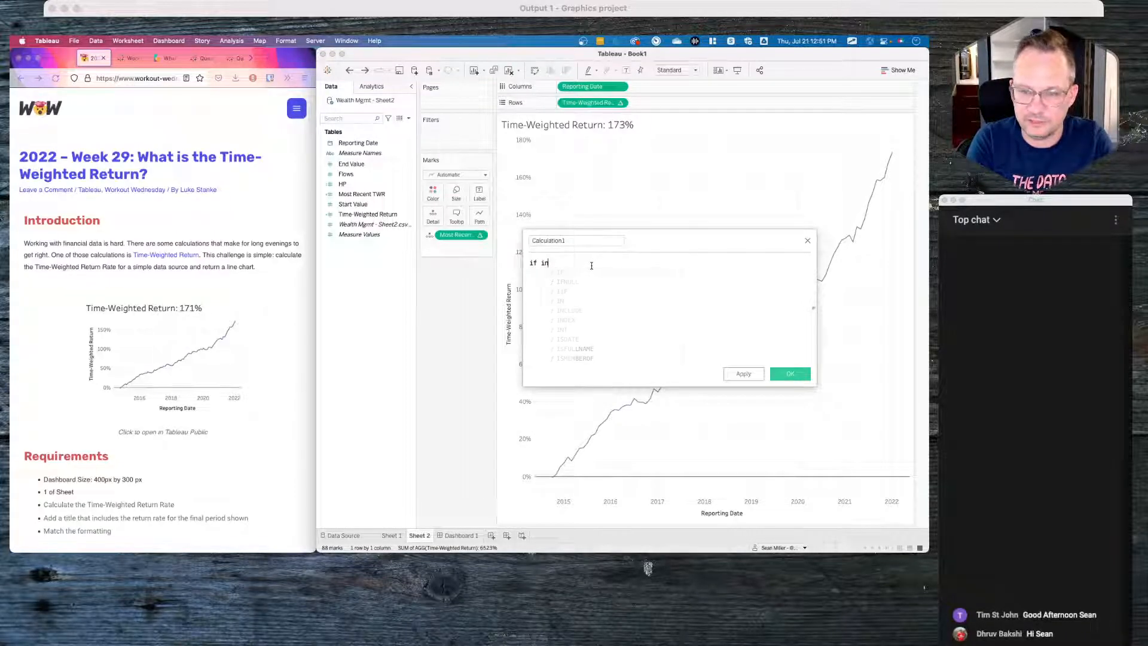
type("dex() = ")
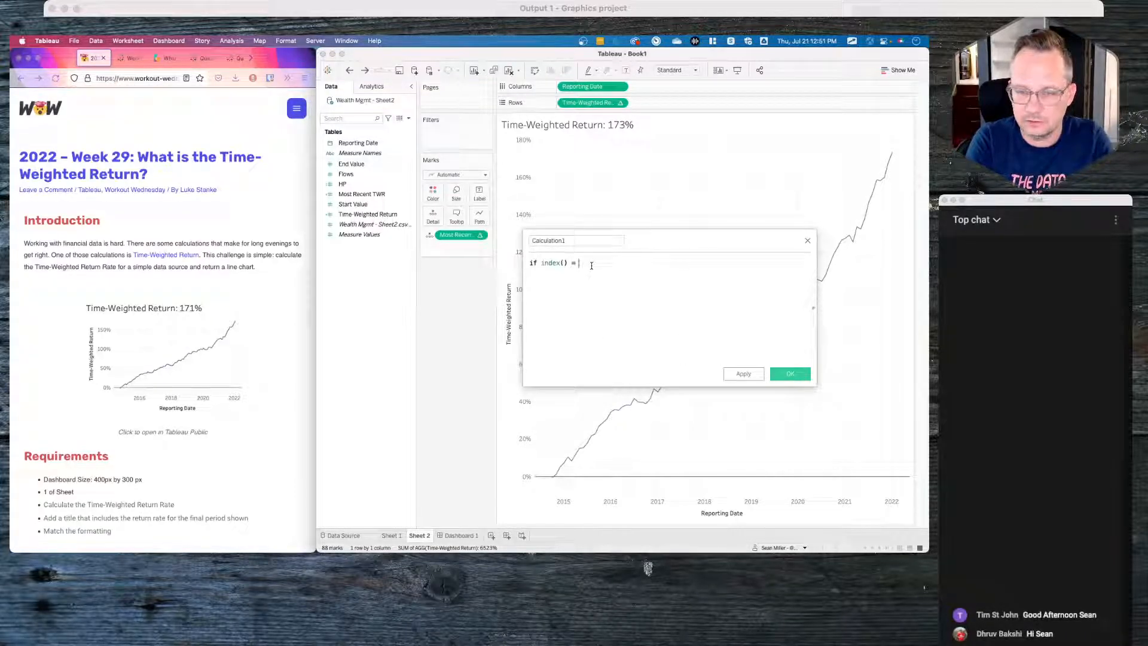
type("int(SIZE()")
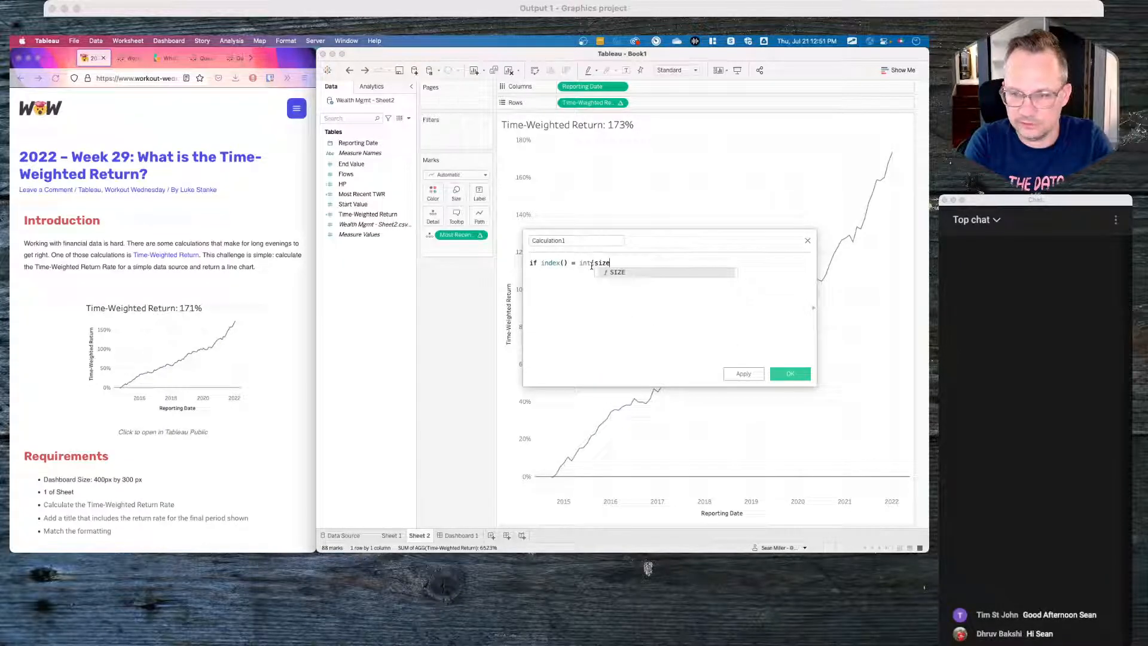
type("/2")
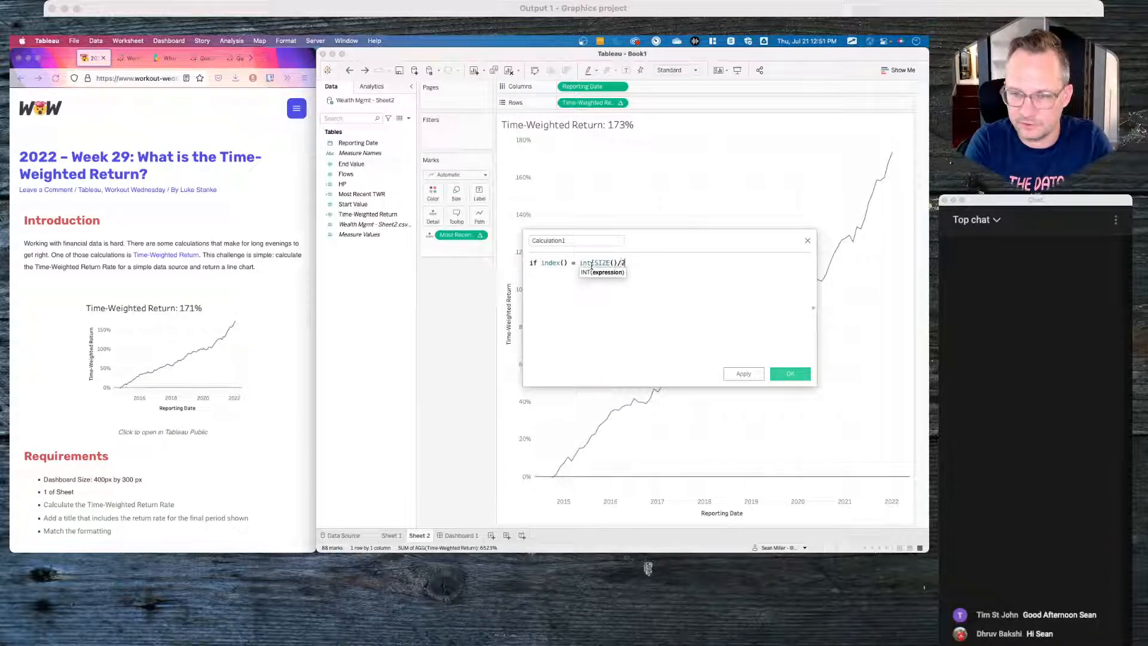
type(") then")
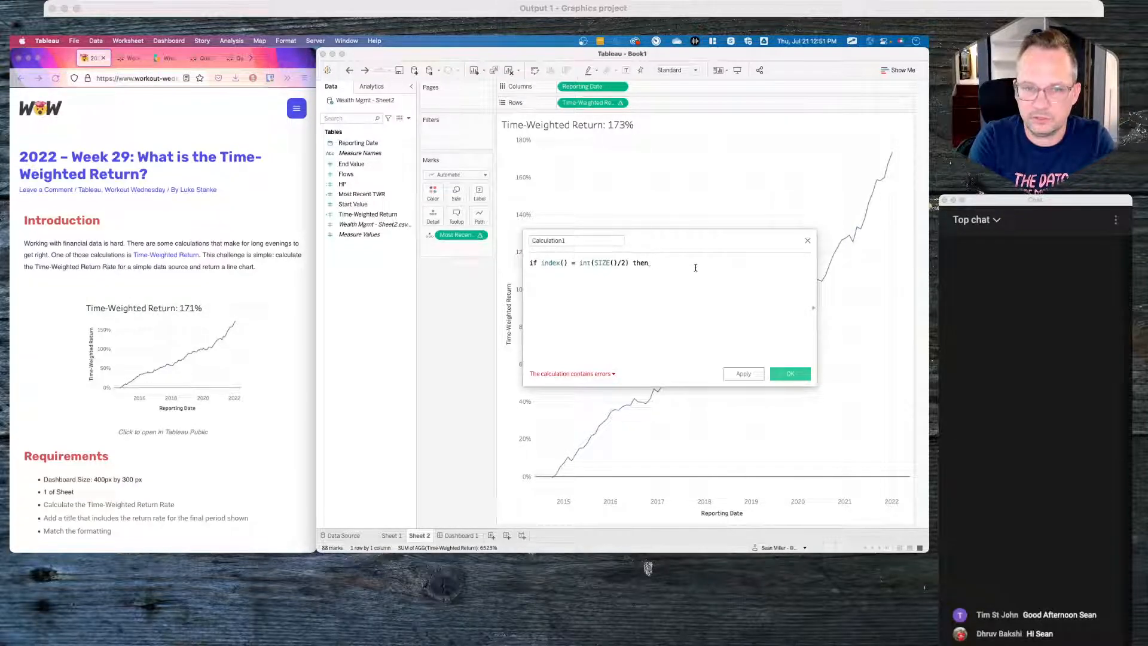
type("most")
left_click(695, 271)
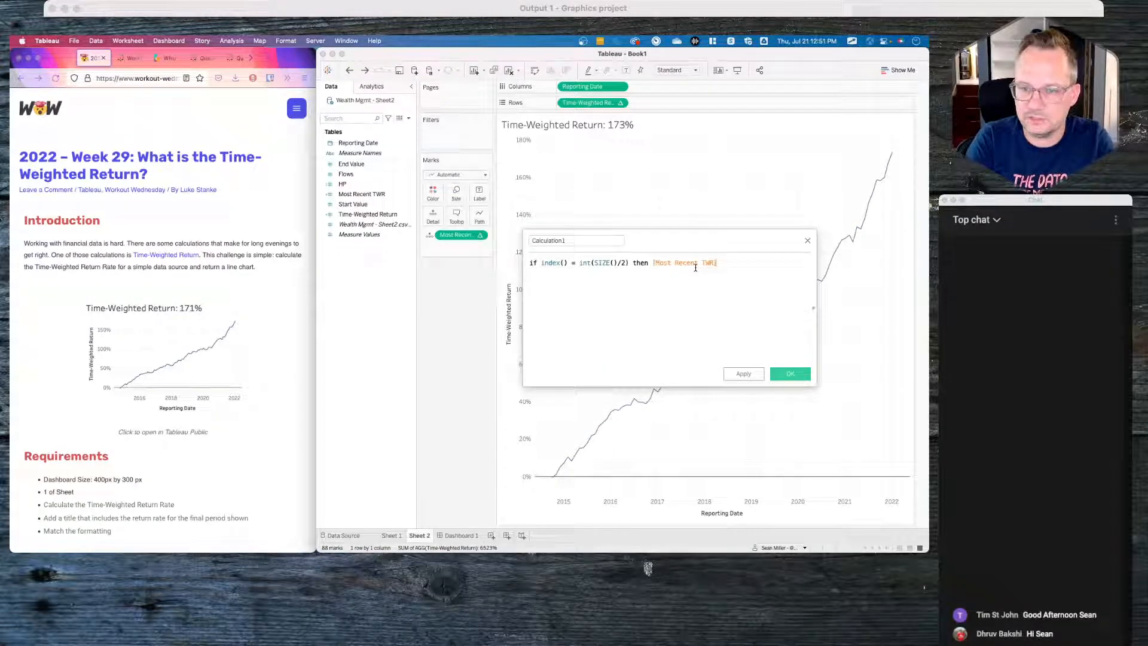
type("END")
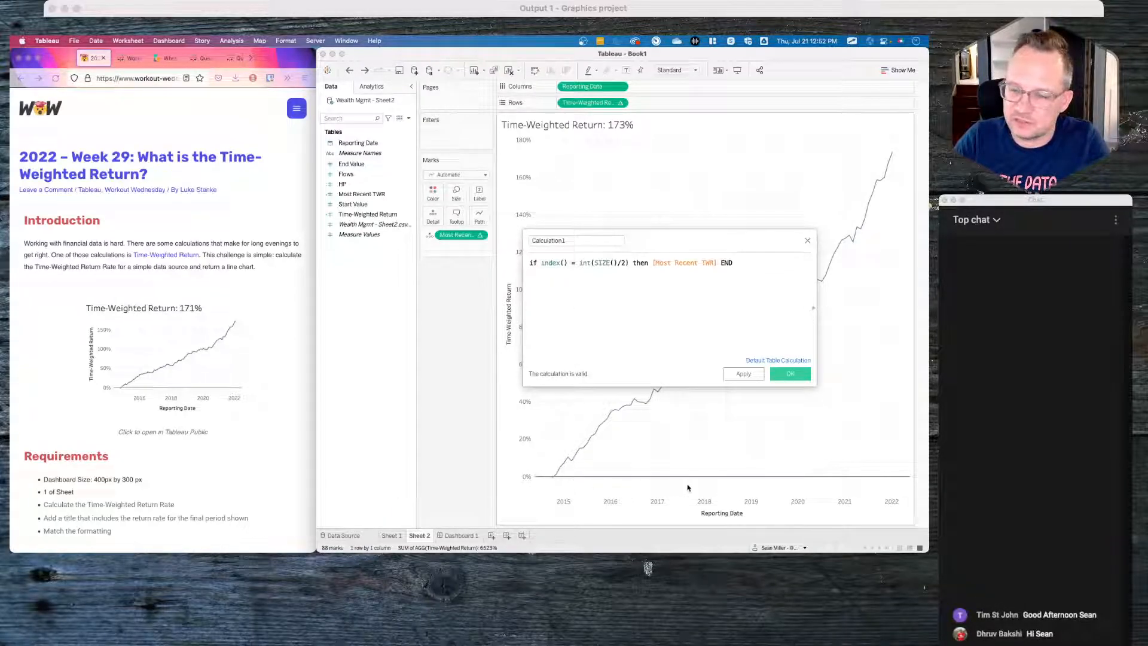
left_click(790, 374)
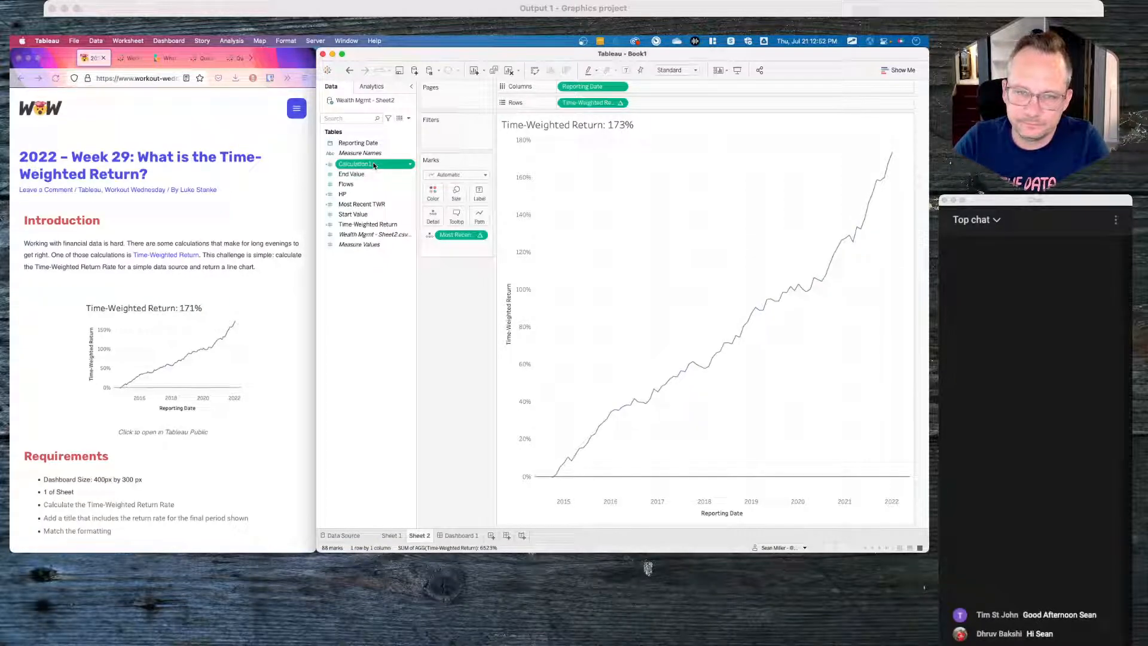
left_click_drag(373, 165, 674, 105)
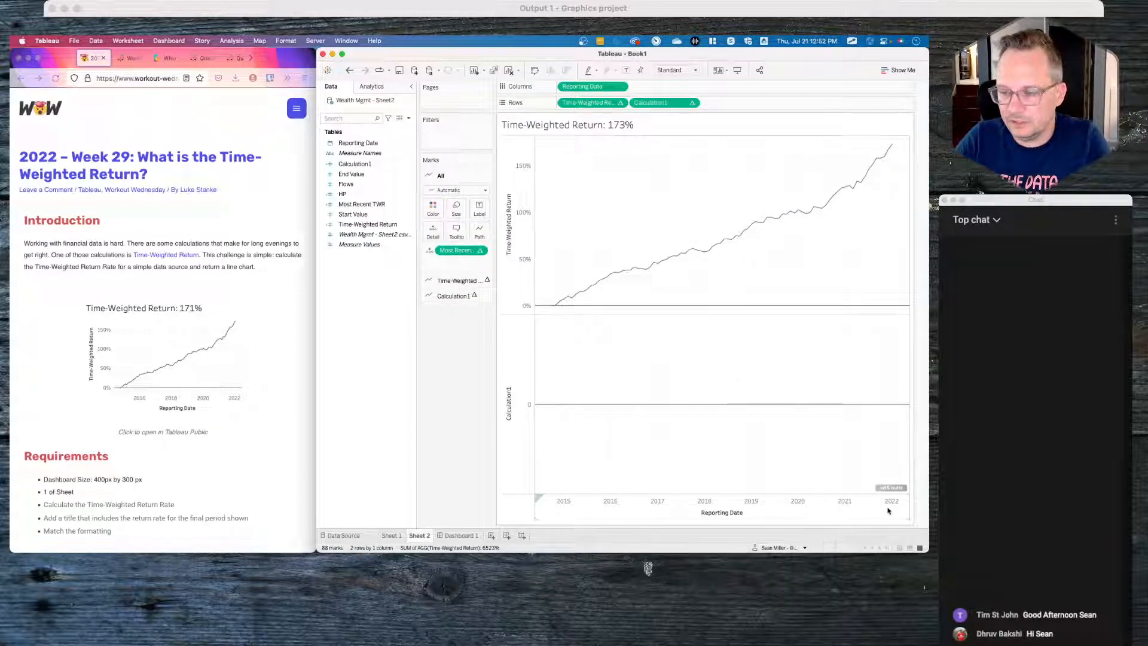
mouse_move(891, 492)
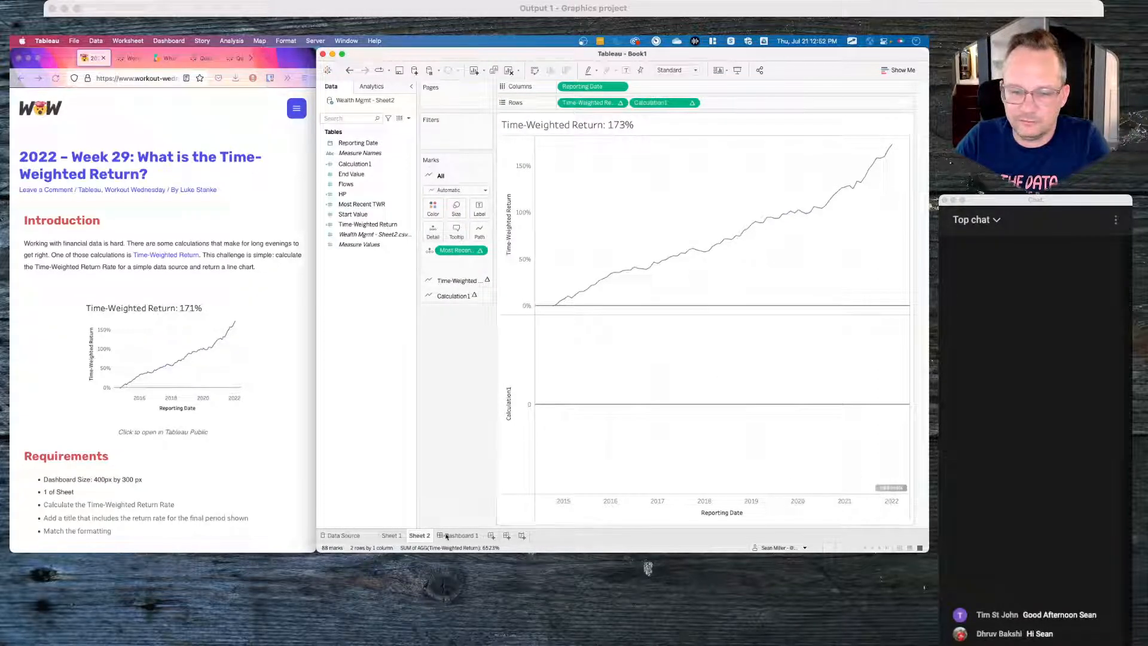
Step: Add Calculation1 as the last measure in the Sheet 1 table and check its column across the rows
left_click(390, 535)
left_click(373, 204)
left_click_drag(373, 204, 461, 390)
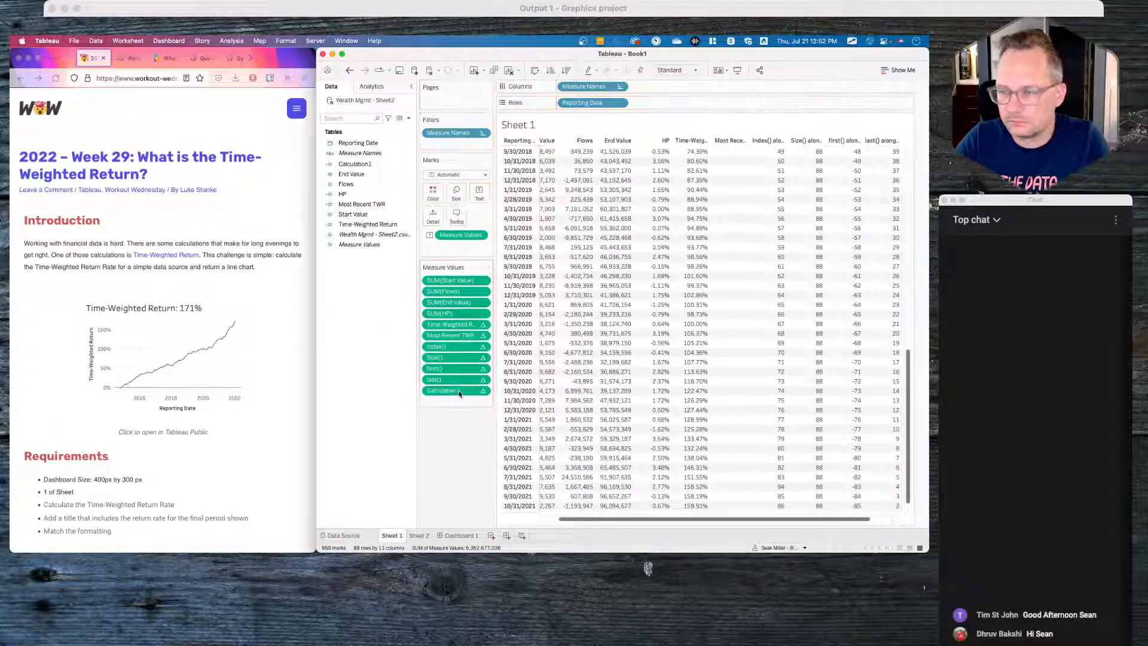
scroll(741, 417, "up", 10)
scroll(741, 418, "up", 5)
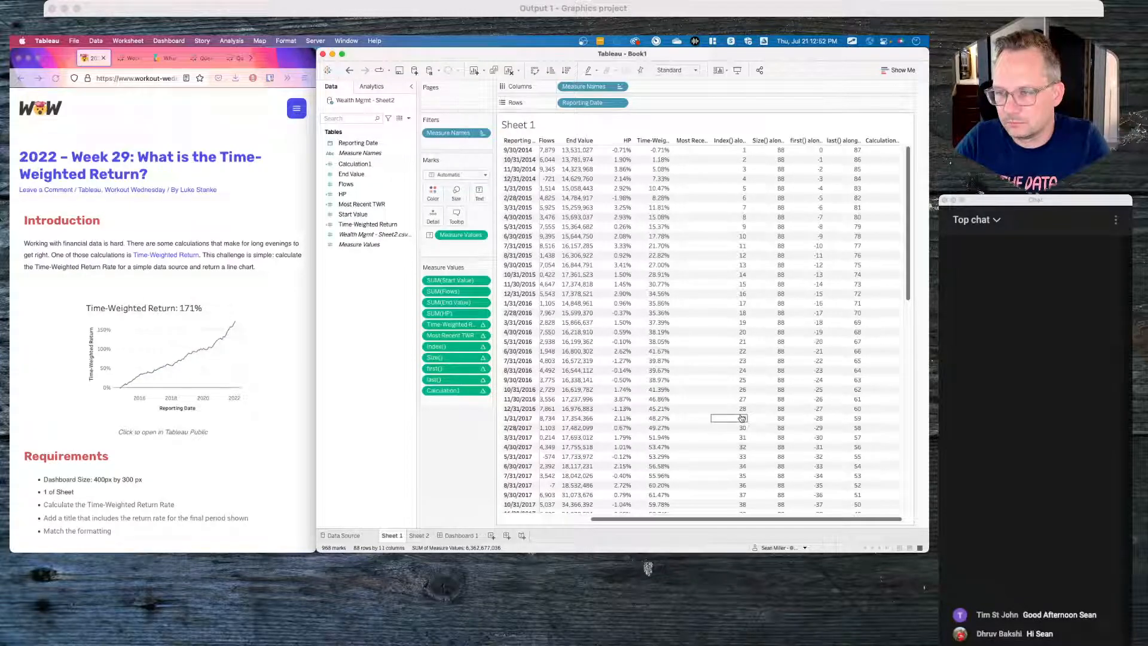
scroll(741, 418, "up", 5)
scroll(741, 417, "down", 6)
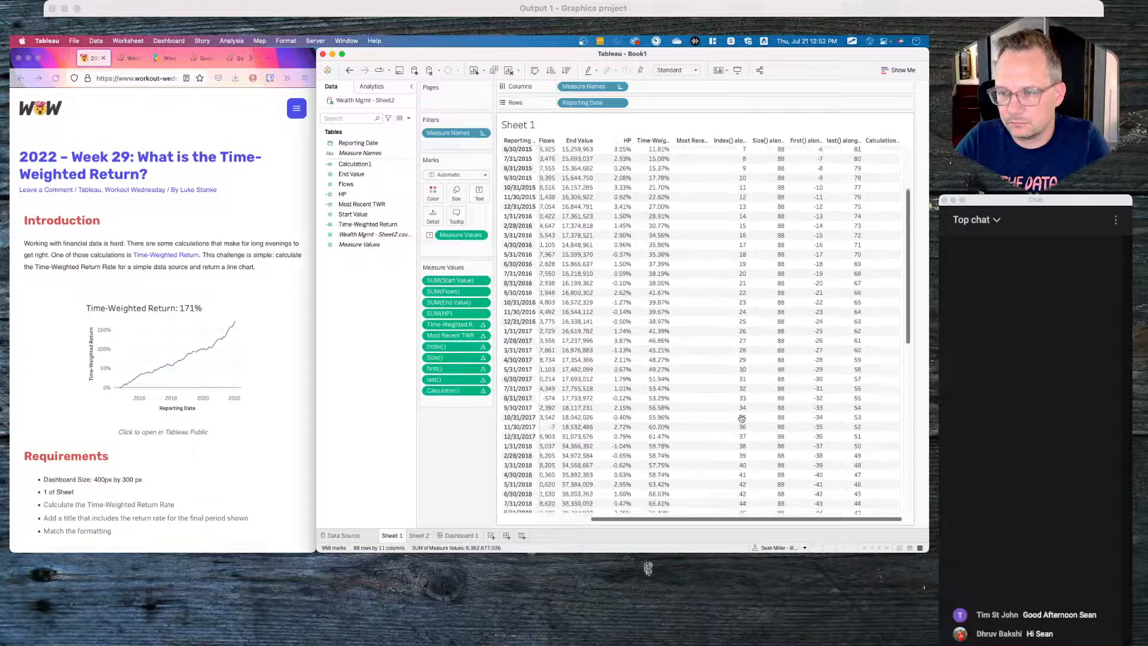
scroll(741, 417, "down", 9)
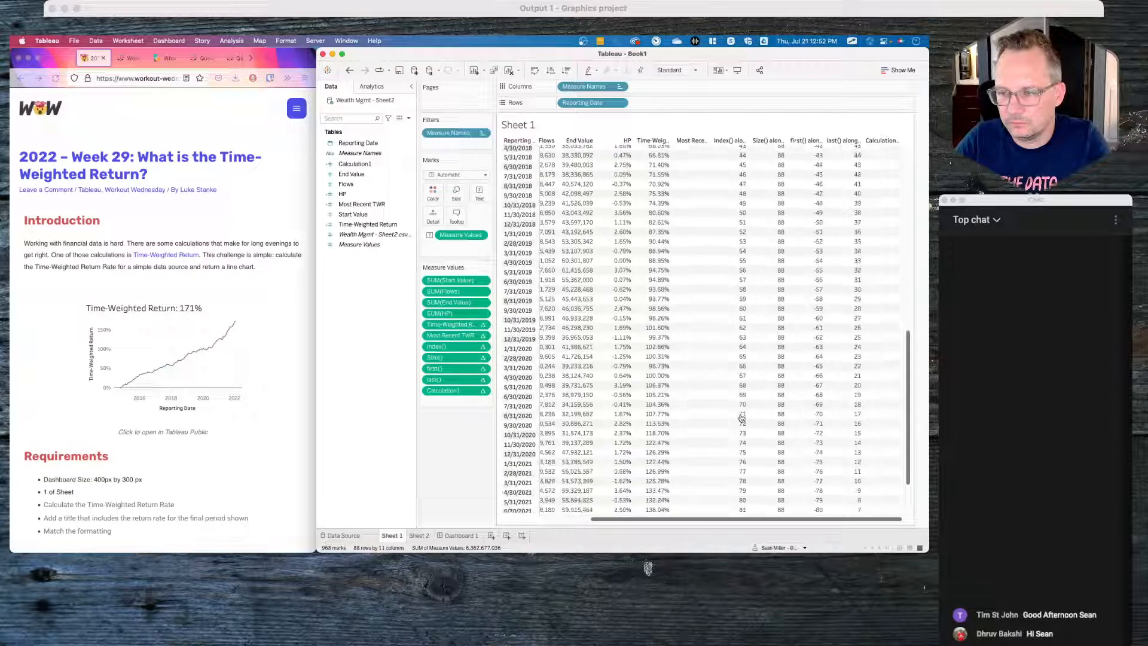
scroll(772, 401, "up", 15)
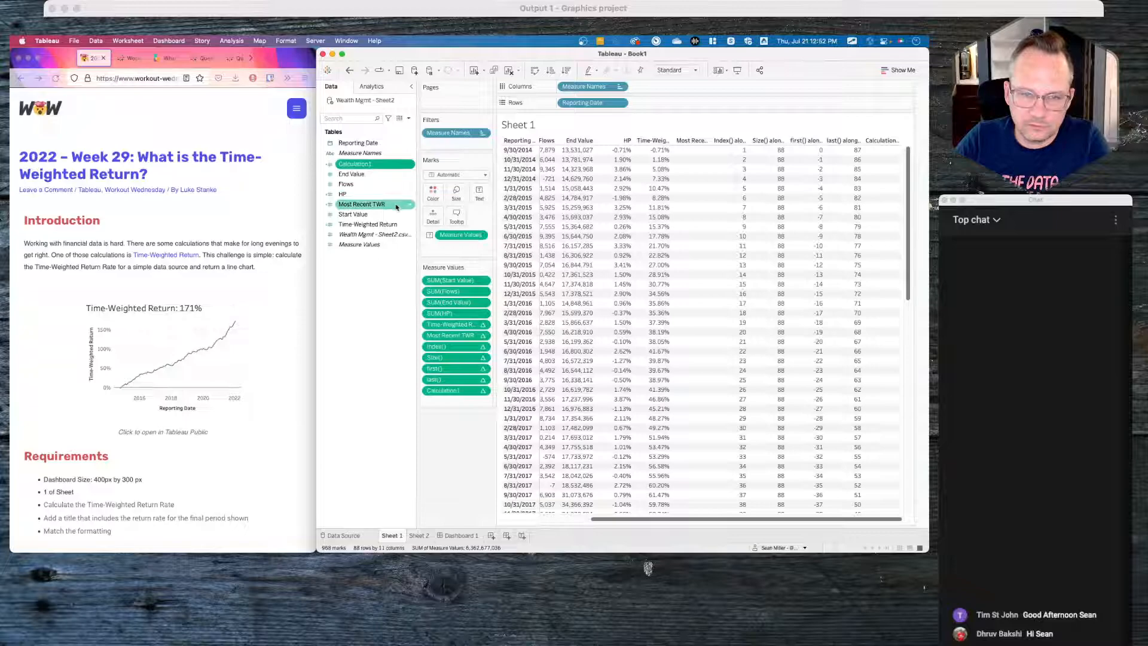
Step: Edit Calculation1 to return a constant, using the formula "if index() = int(SIZE()/2) then 1 END"
right_click(367, 165)
left_click(383, 206)
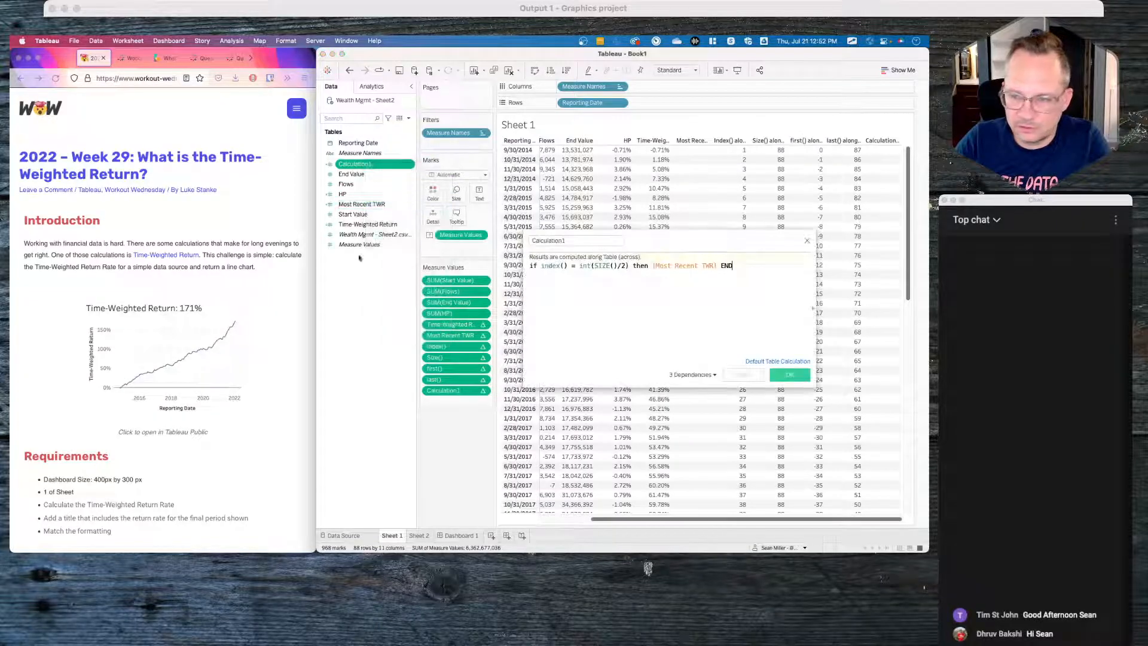
left_click_drag(718, 264, 654, 264)
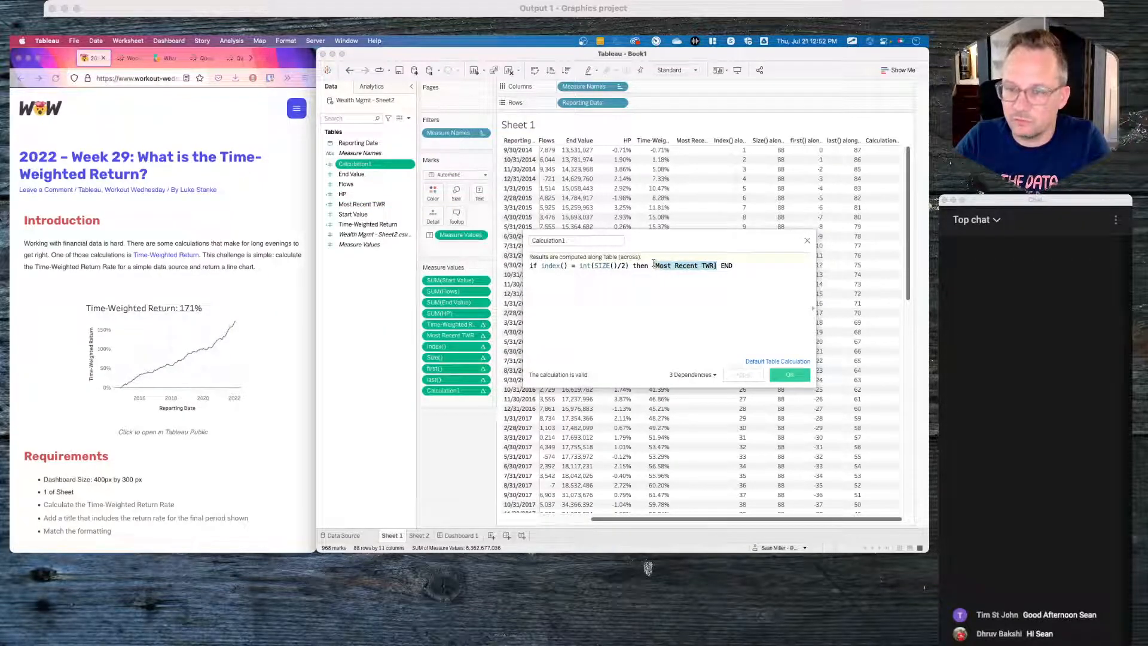
type("w")
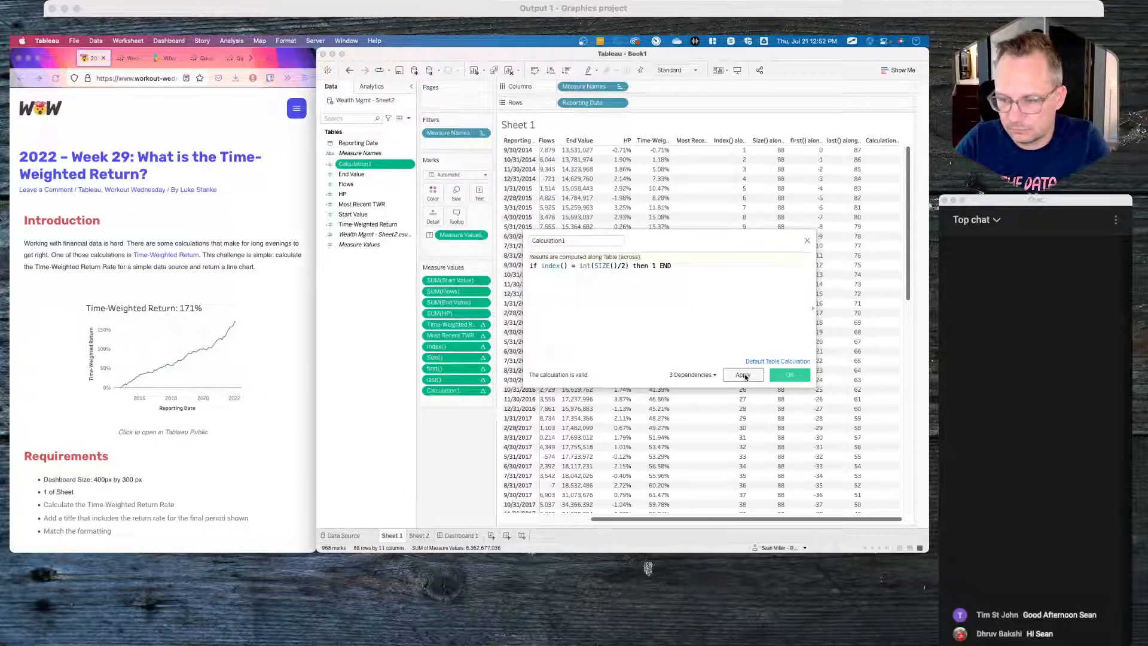
left_click(743, 375)
left_click(787, 375)
Step: Look through the Calculation1 column in the Sheet 1 table and select the single populated cell near the table's middle
scroll(873, 358, "down", 10)
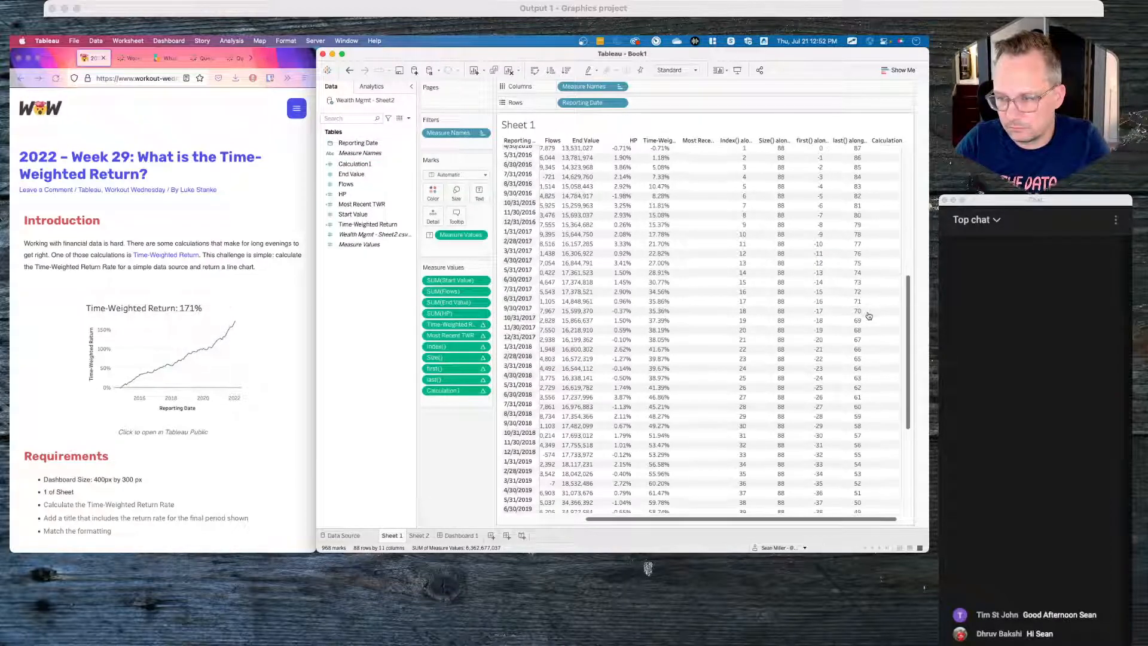
scroll(872, 374, "up", 3)
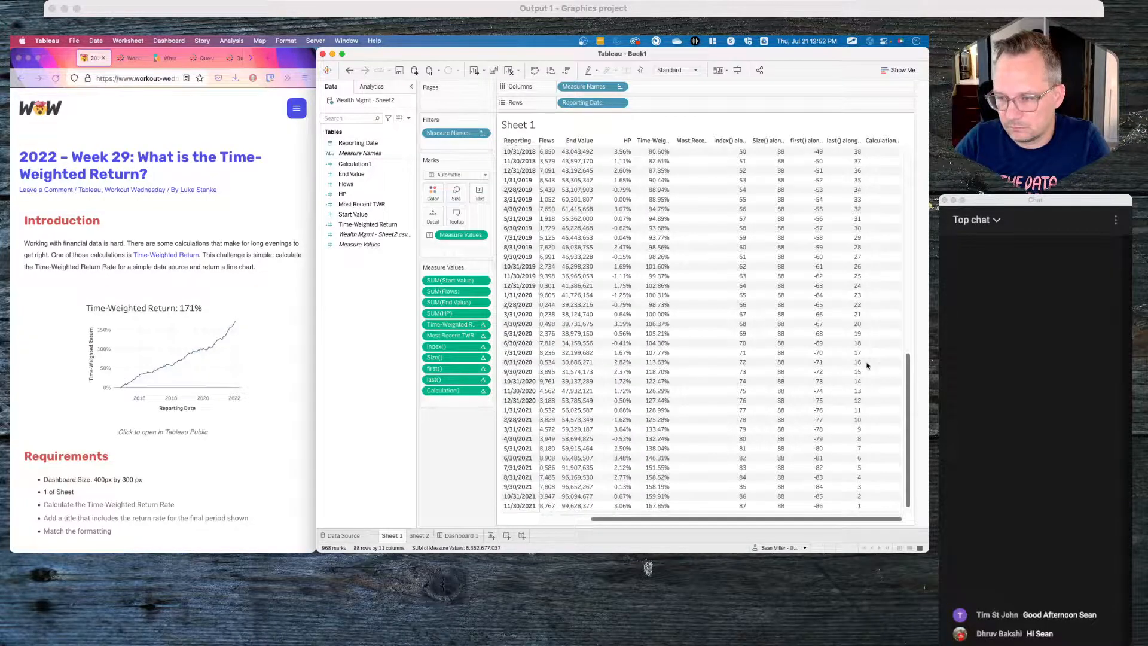
scroll(867, 365, "up", 3)
left_click(884, 259)
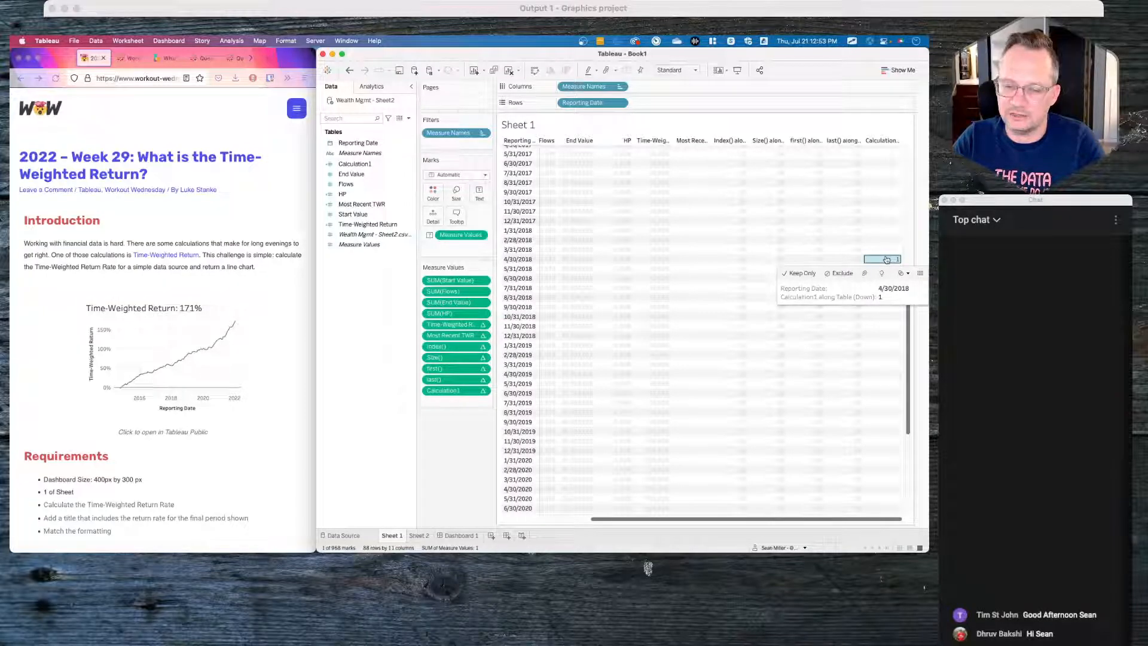
Step: On Sheet 2, change Calculation1 to "if index() = int(SIZE()/2) then 2 END"
left_click(461, 535)
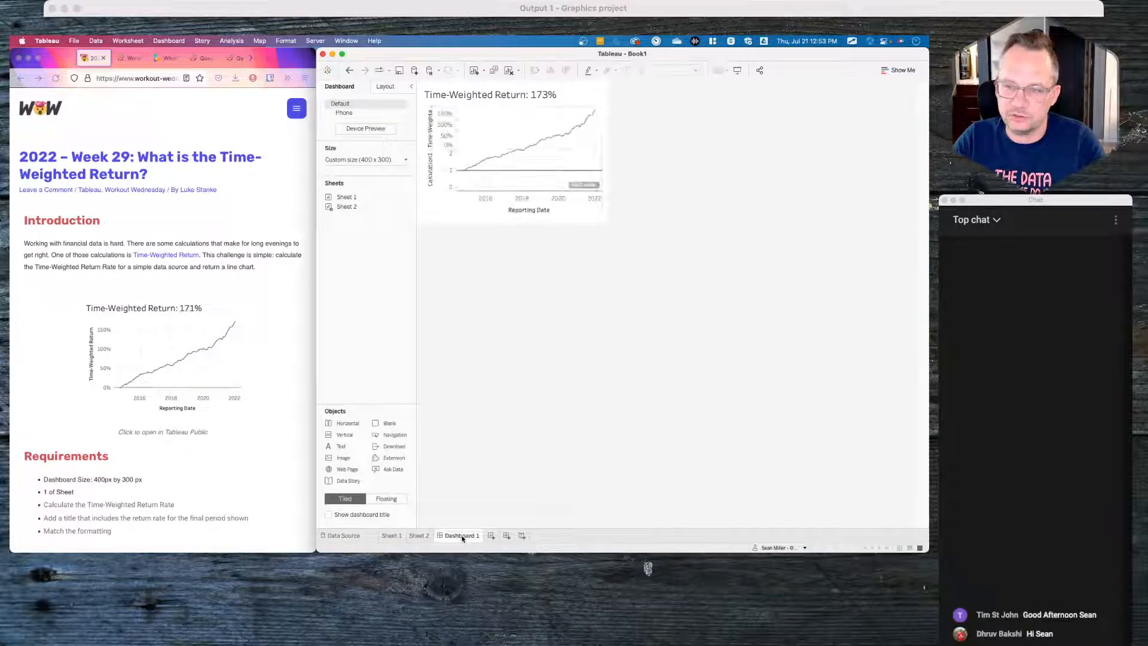
left_click(419, 536)
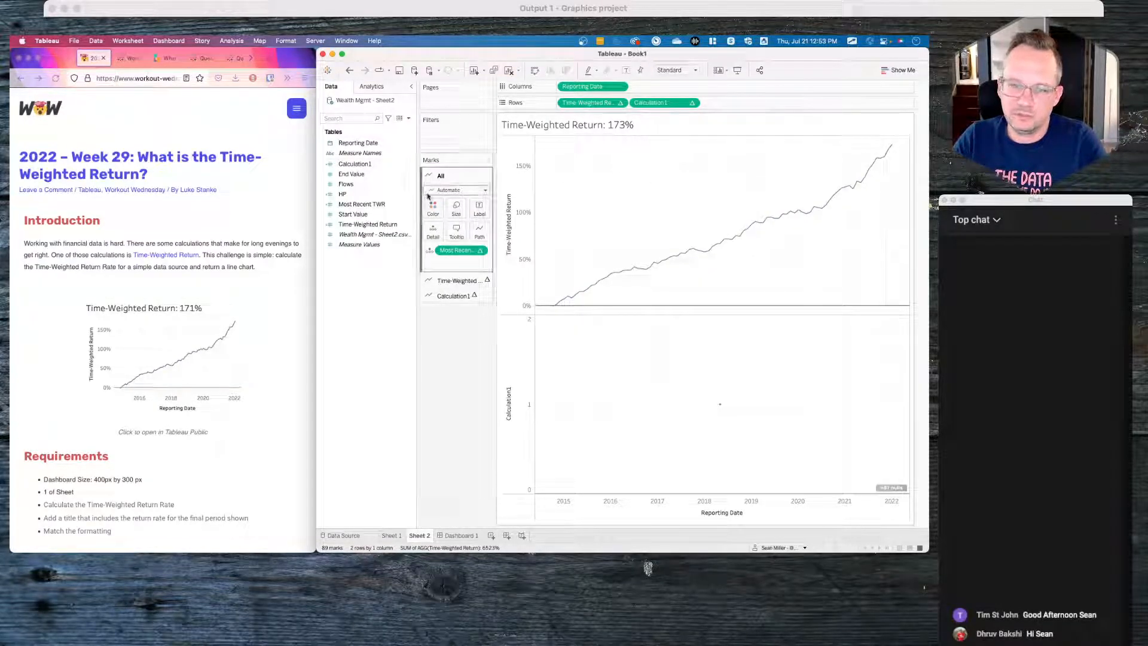
right_click(354, 164)
left_click(376, 208)
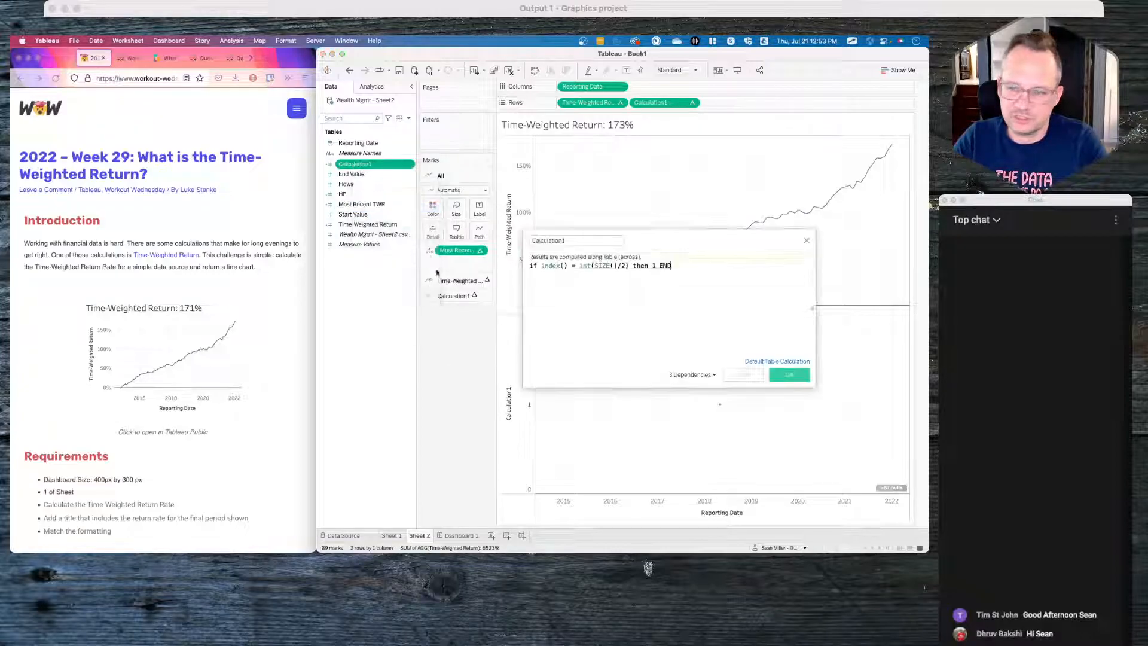
key("BackSpace")
type("2")
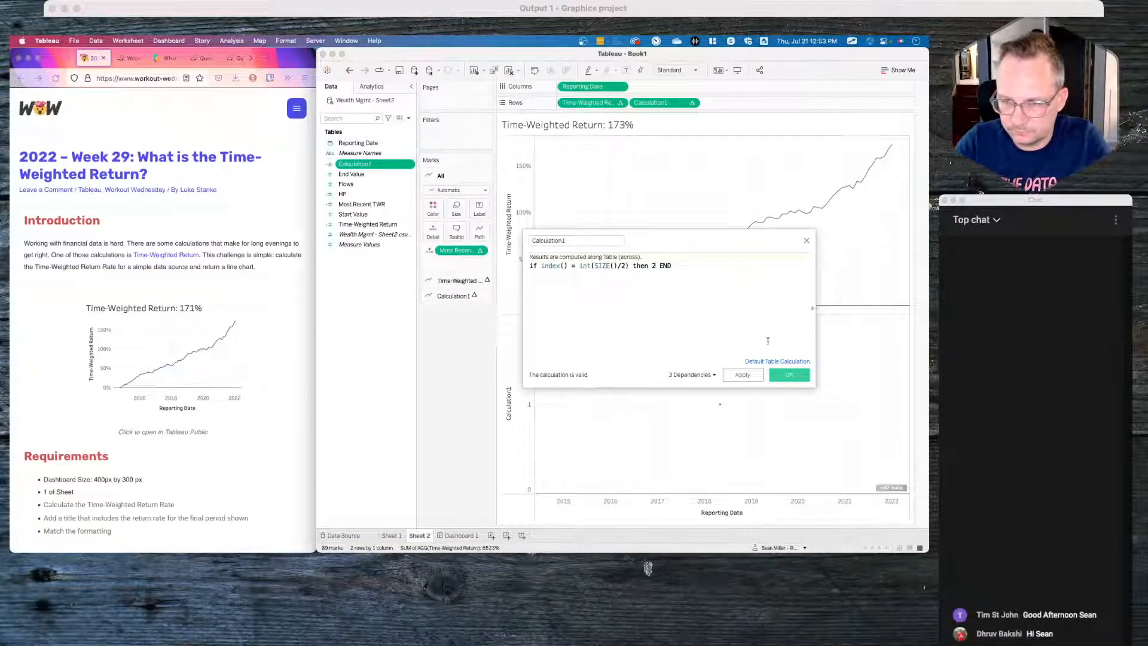
left_click(789, 374)
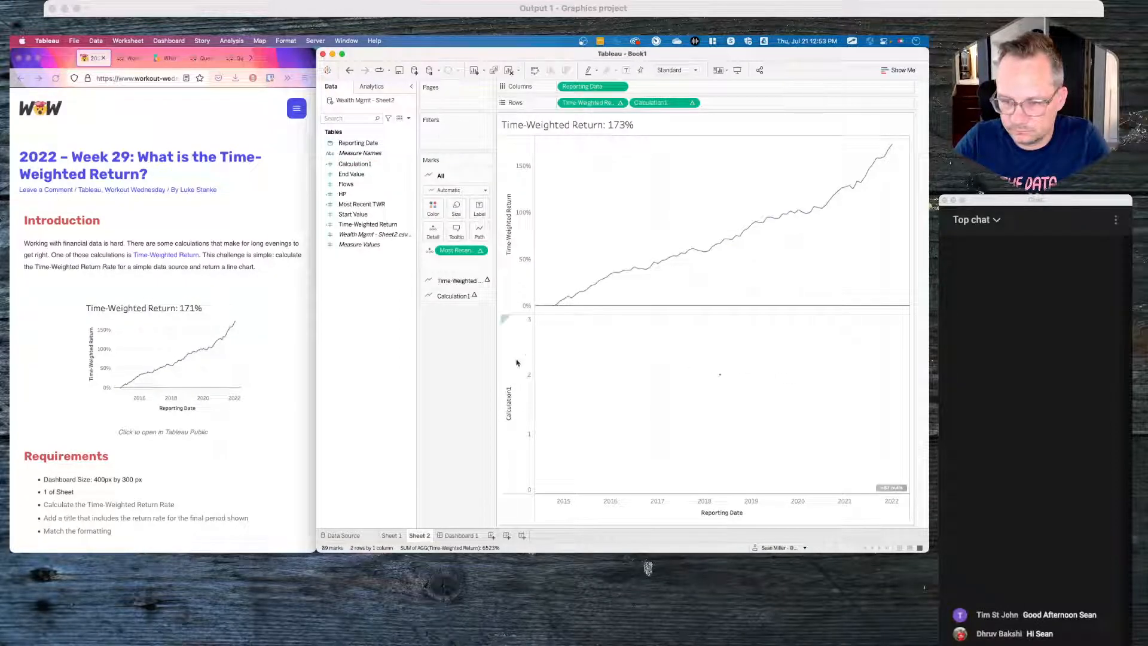
Step: Combine Calculation1 with Time-Weighted Return as a dual axis and synchronize the two axes
left_click_drag(504, 319, 894, 194)
right_click(823, 191)
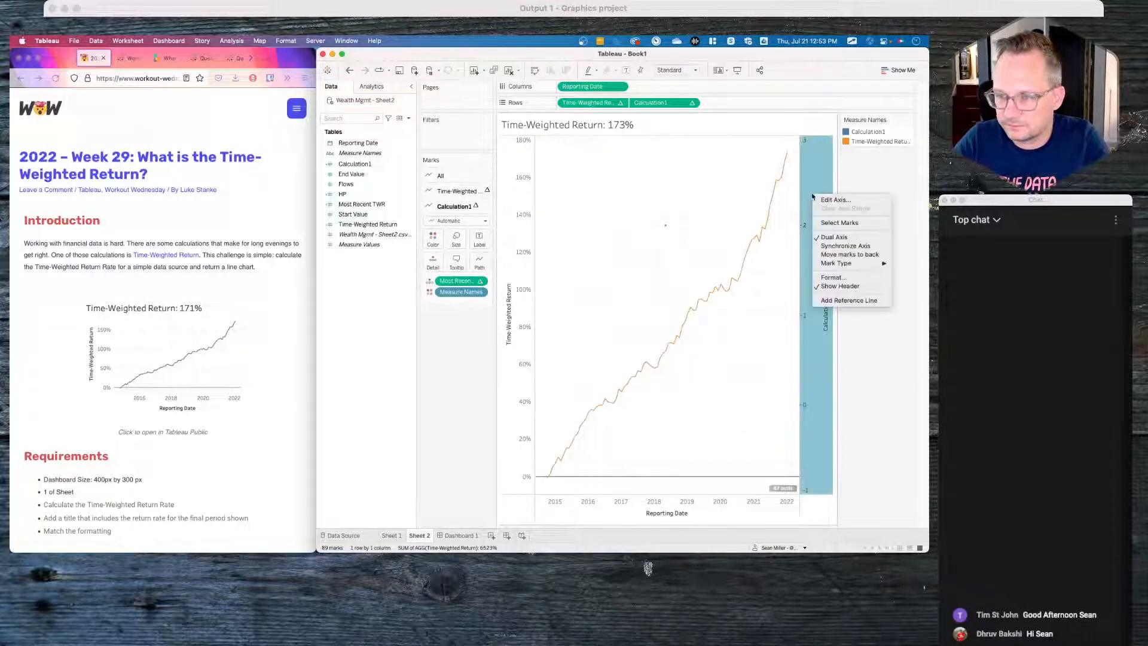
left_click(836, 248)
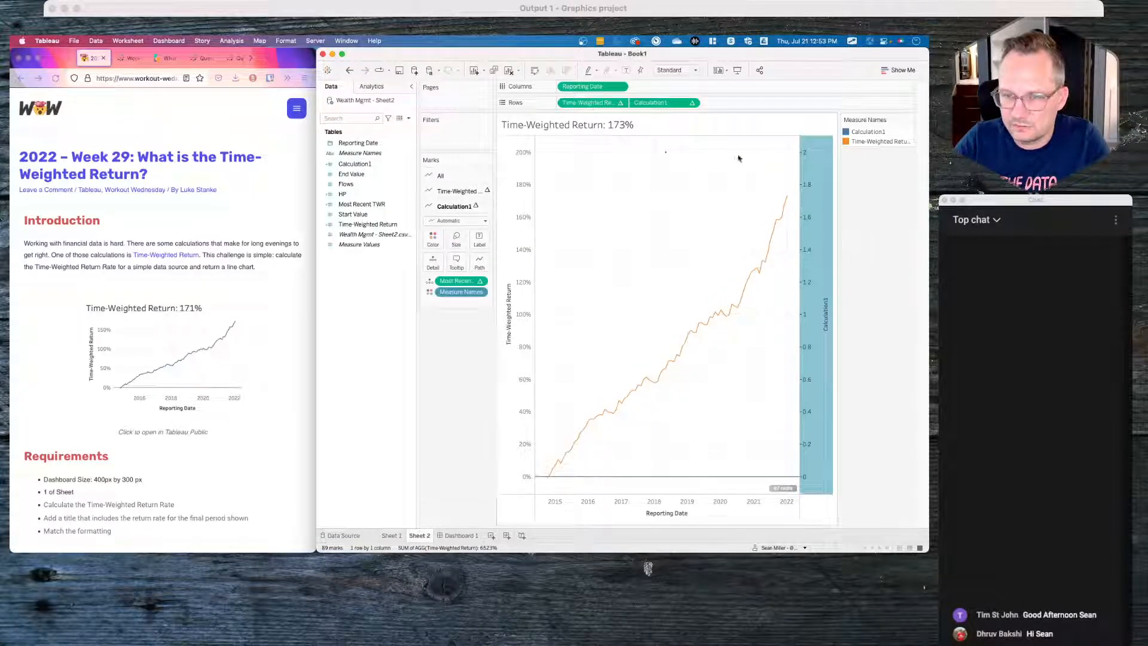
left_click(661, 154)
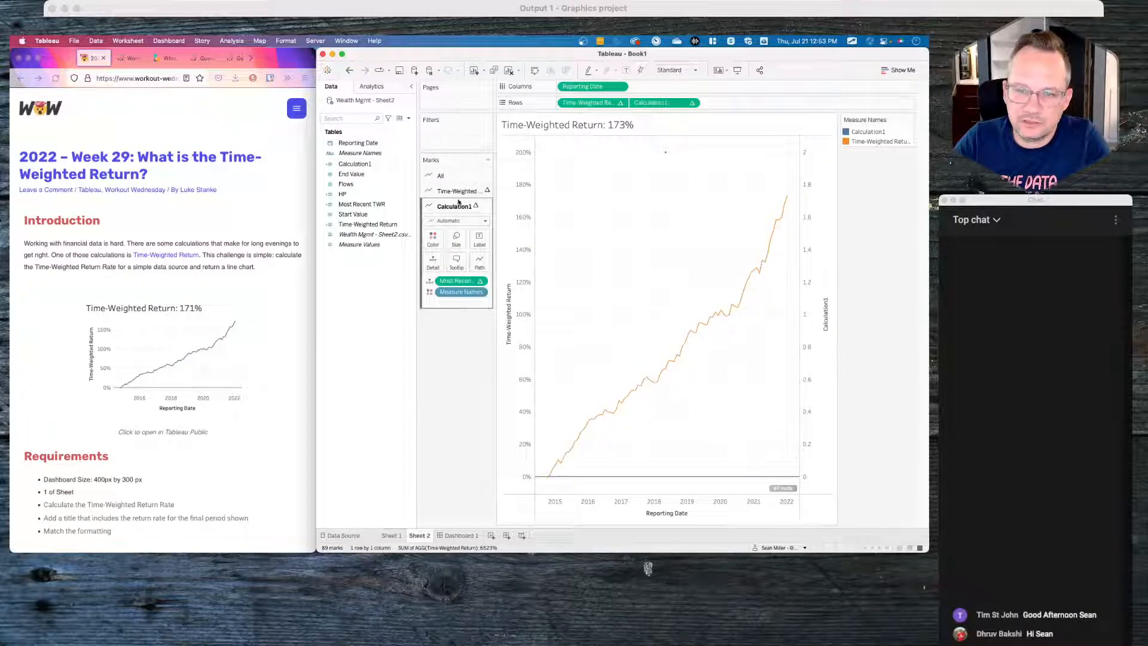
Step: Change the Calculation1 mark type to Circle and lower its color opacity to hide the mark
left_click(458, 222)
left_click(458, 221)
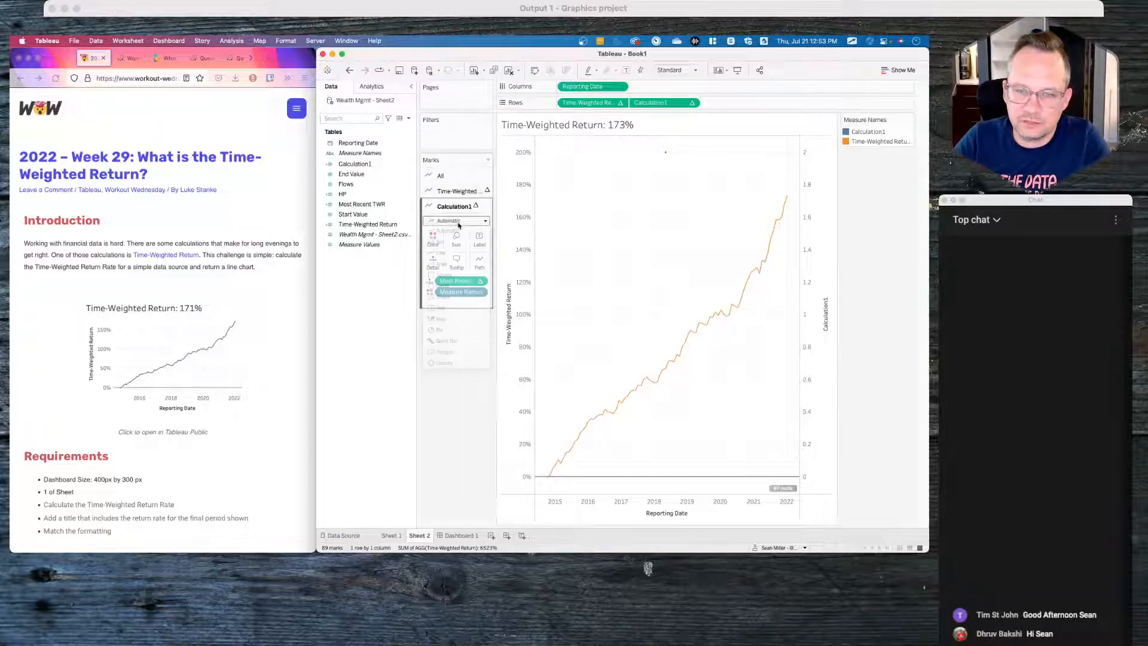
left_click(457, 222)
left_click(458, 222)
left_click(456, 238)
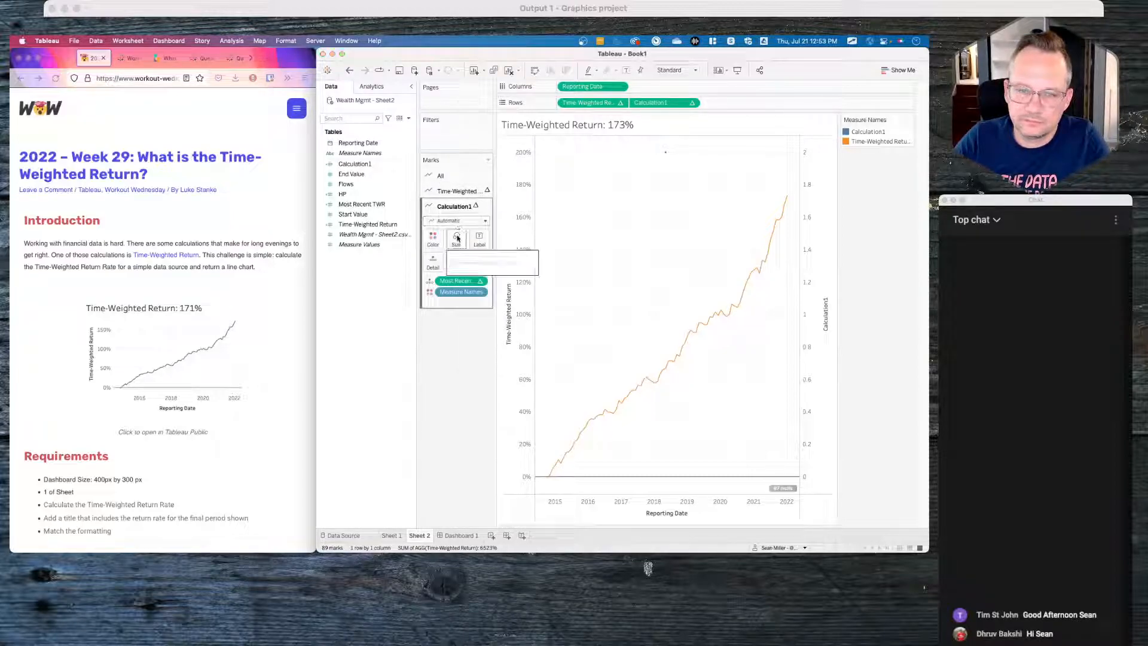
left_click(454, 221)
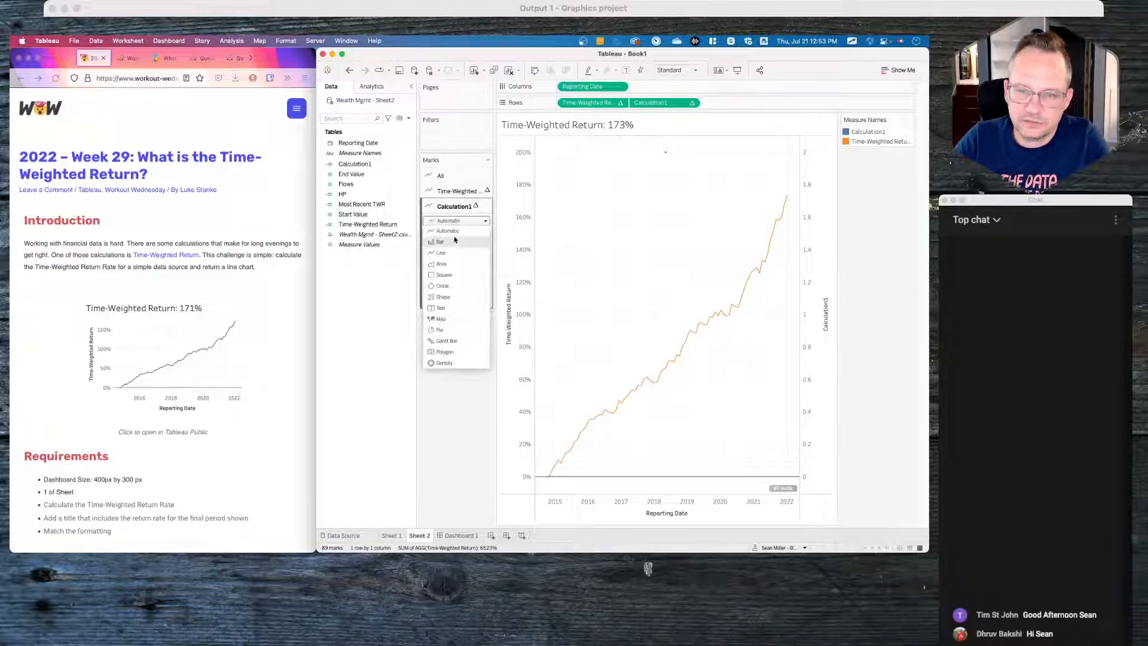
left_click(446, 269)
left_click(456, 239)
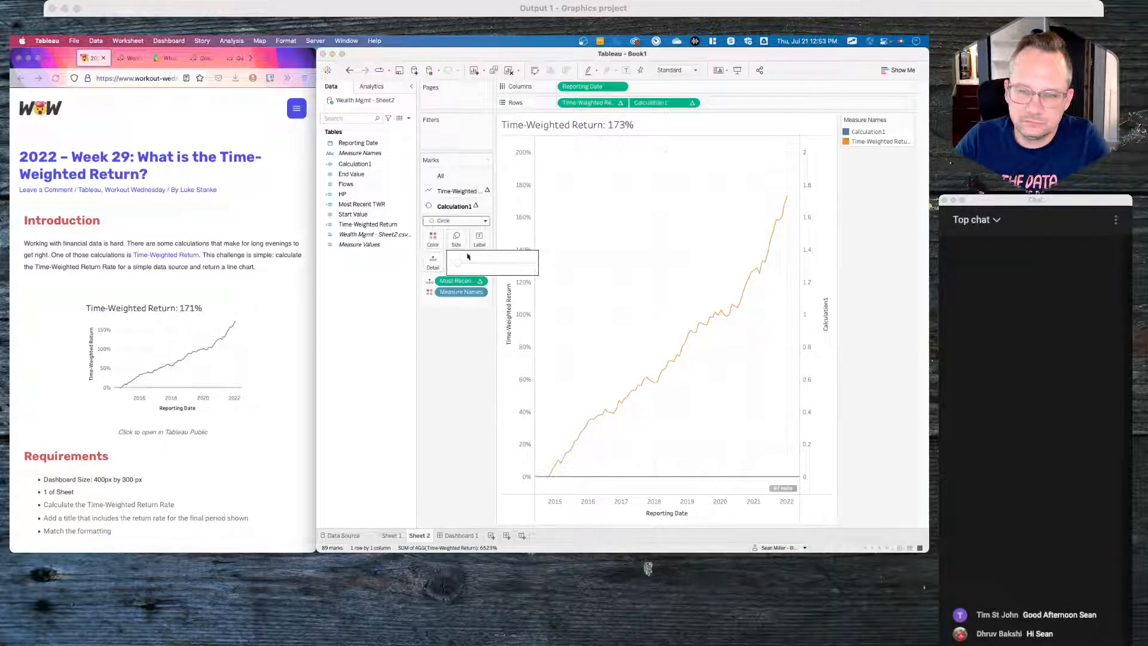
left_click(433, 238)
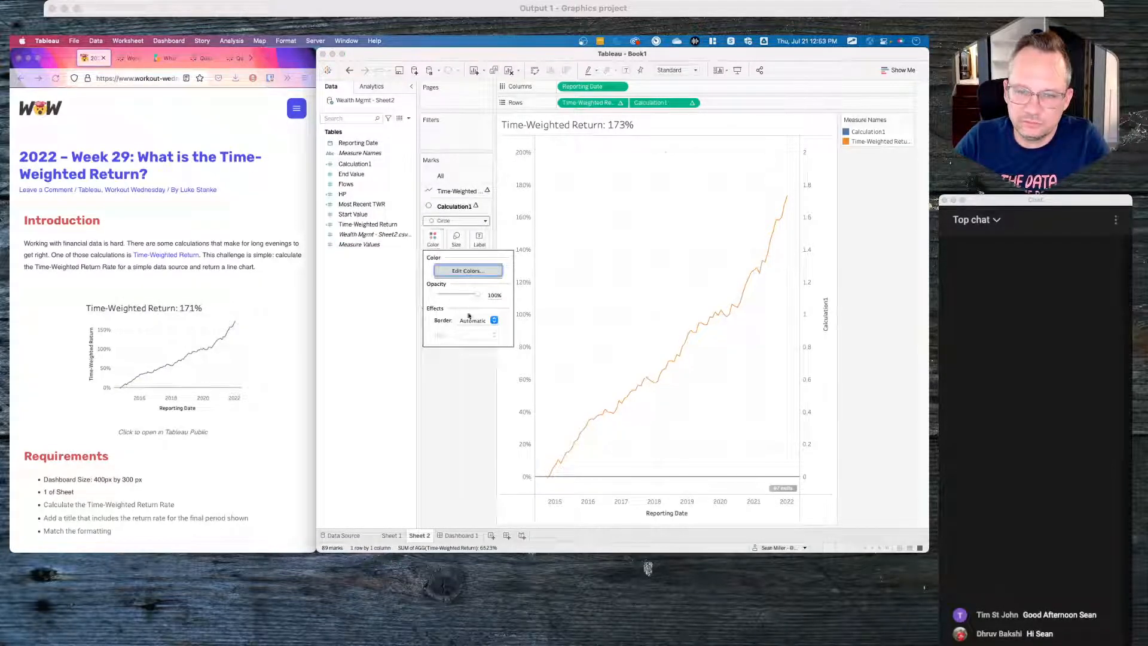
left_click_drag(477, 296, 456, 296)
left_click(447, 369)
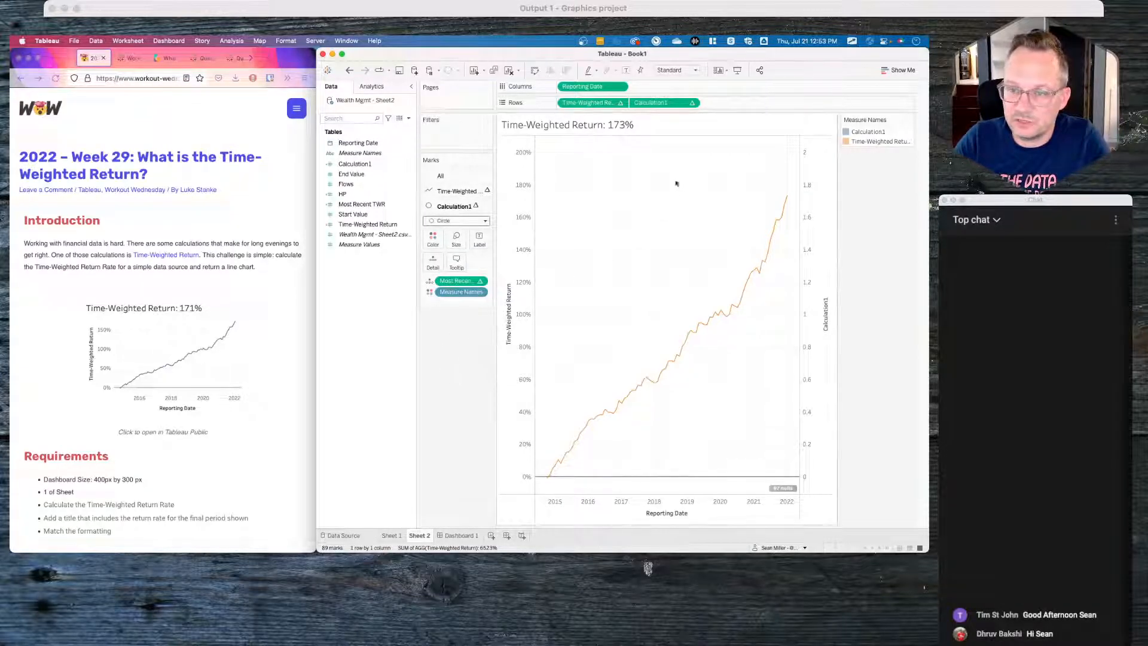
Step: Show mark labels for the Calculation1 mark and use Most Recent TWR as its label
left_click(482, 245)
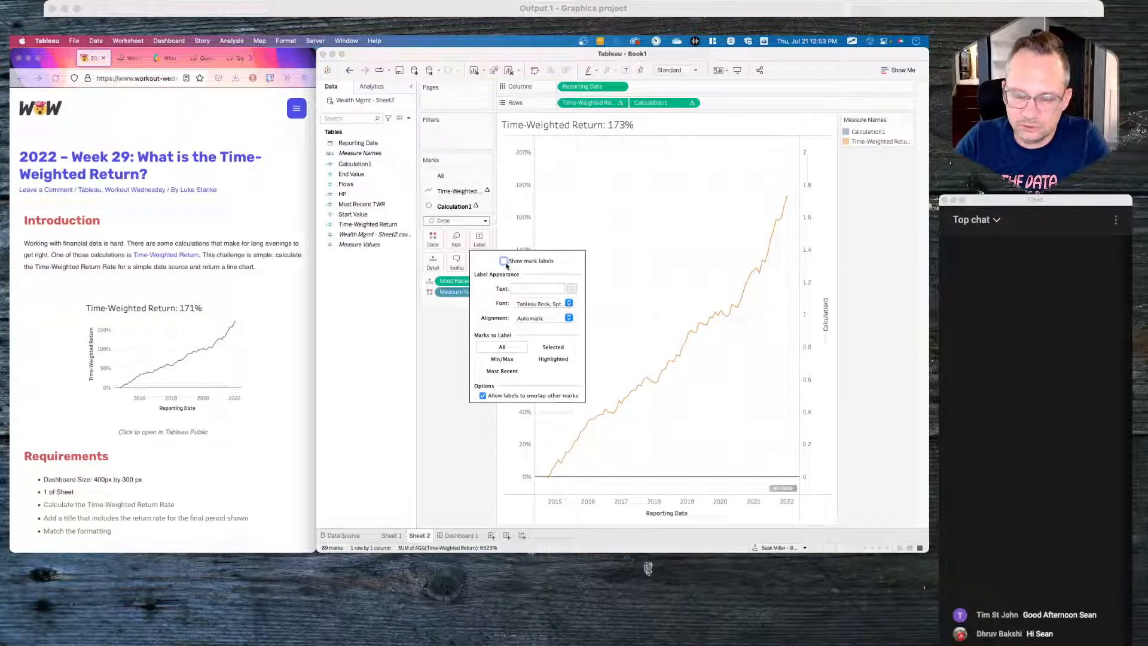
left_click(504, 261)
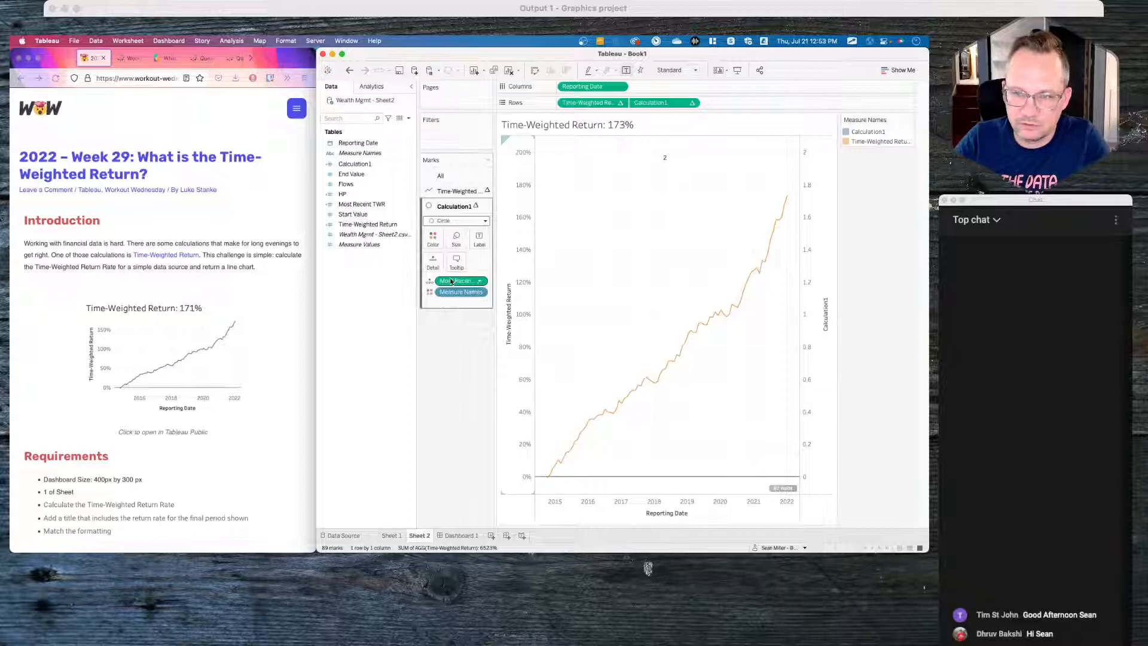
left_click_drag(453, 280, 477, 238)
Step: Replace the Calculation1 label text with "This was a really hard challenge" and apply it
left_click(477, 239)
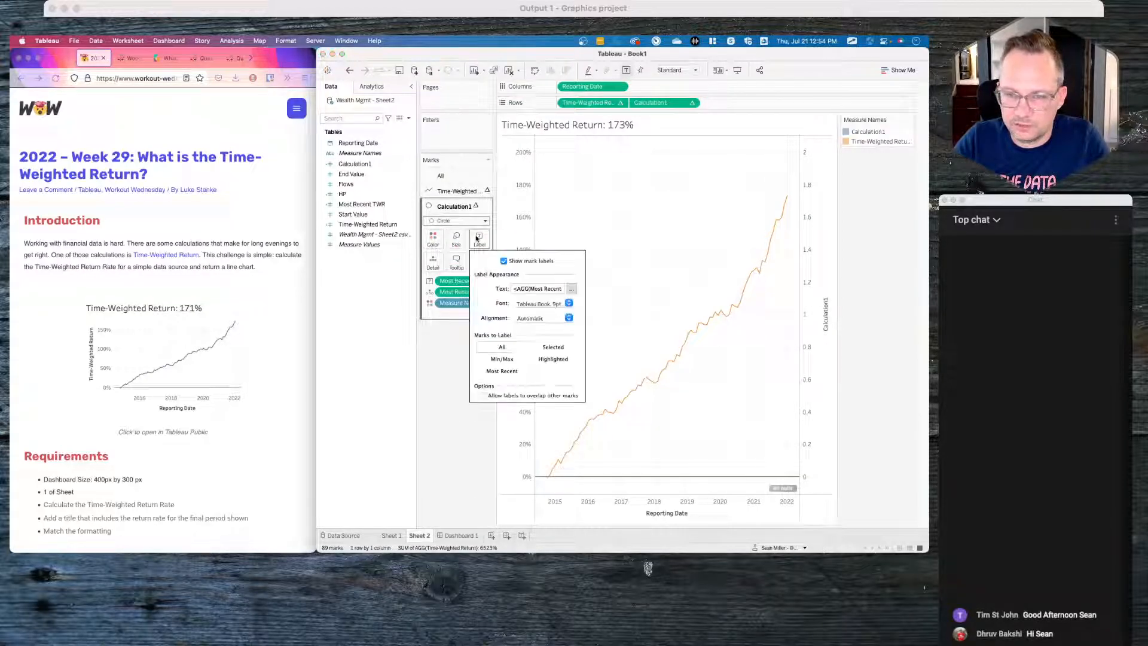
left_click(568, 288)
left_click_drag(544, 229, 366, 225)
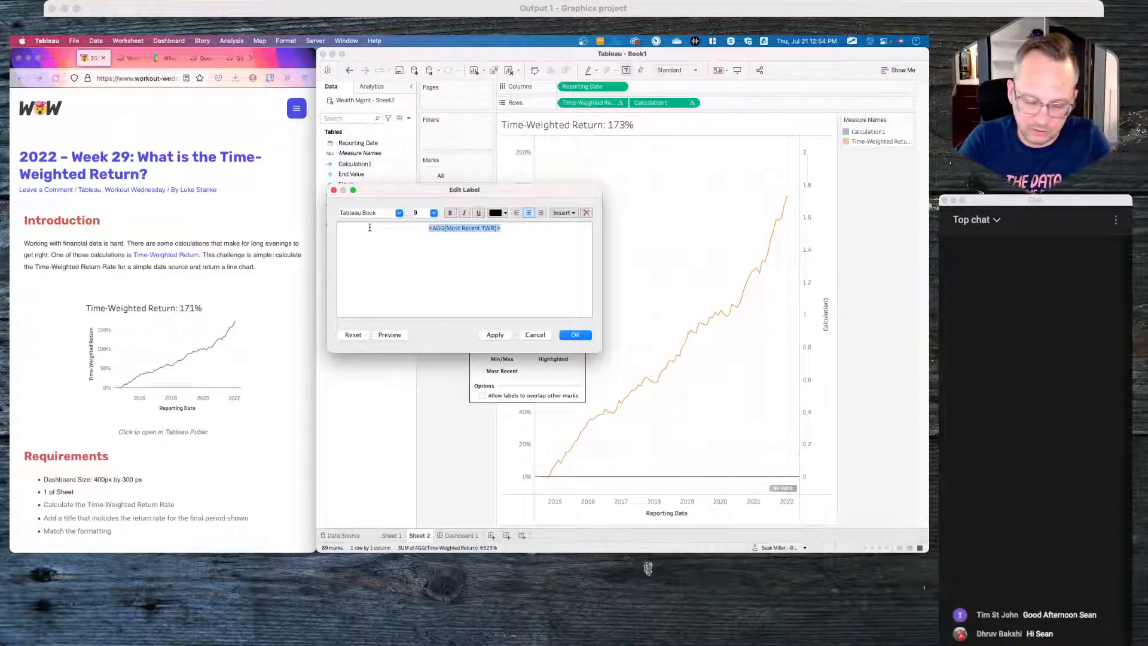
type("dThis w")
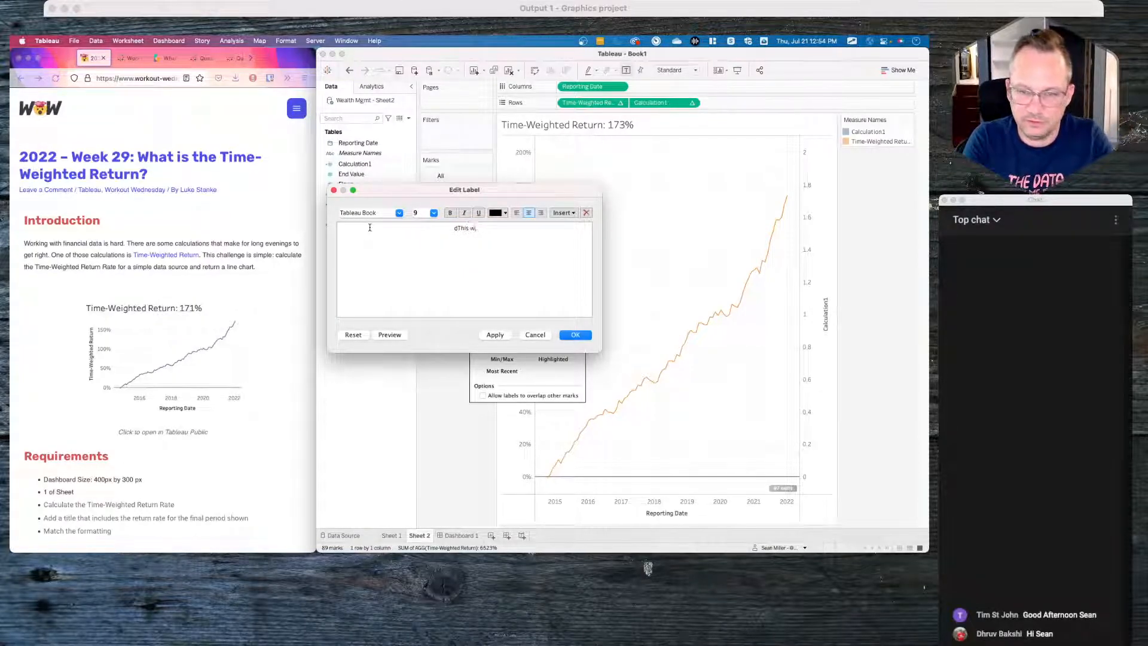
type("a")
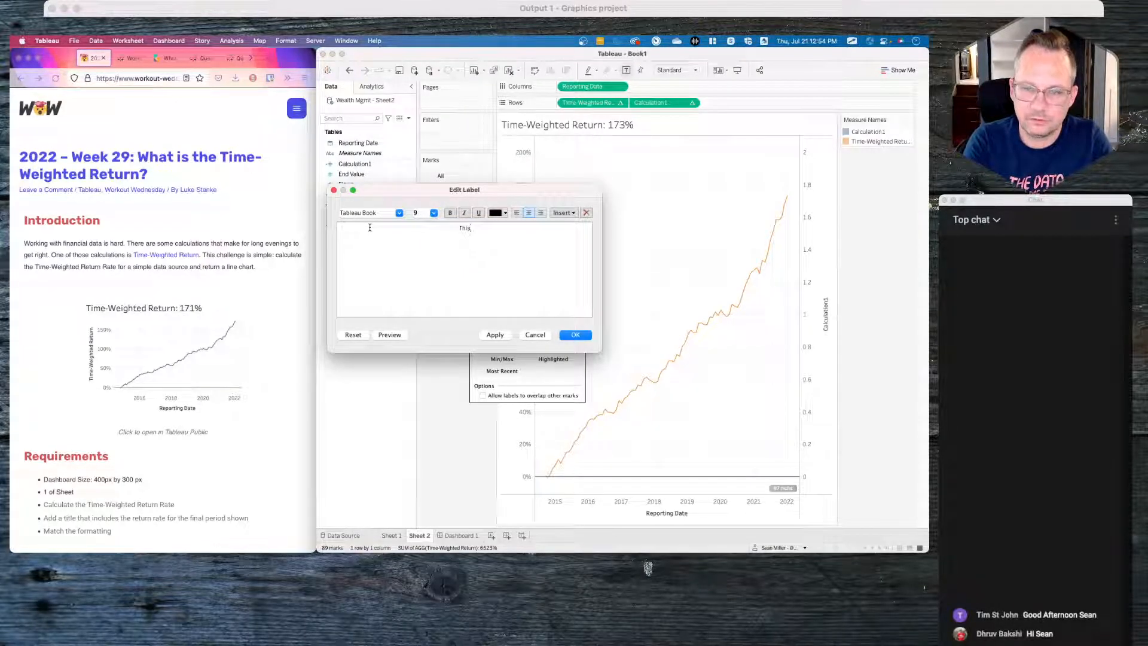
type("s a f")
key("BackSpace")
type("rea")
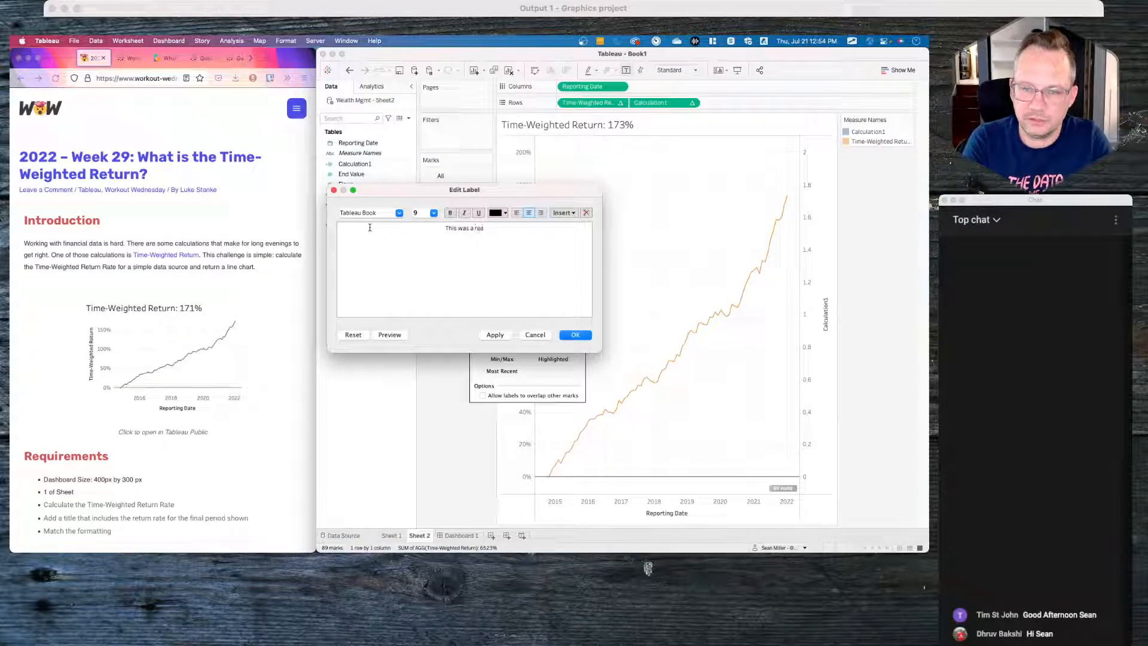
type("lly")
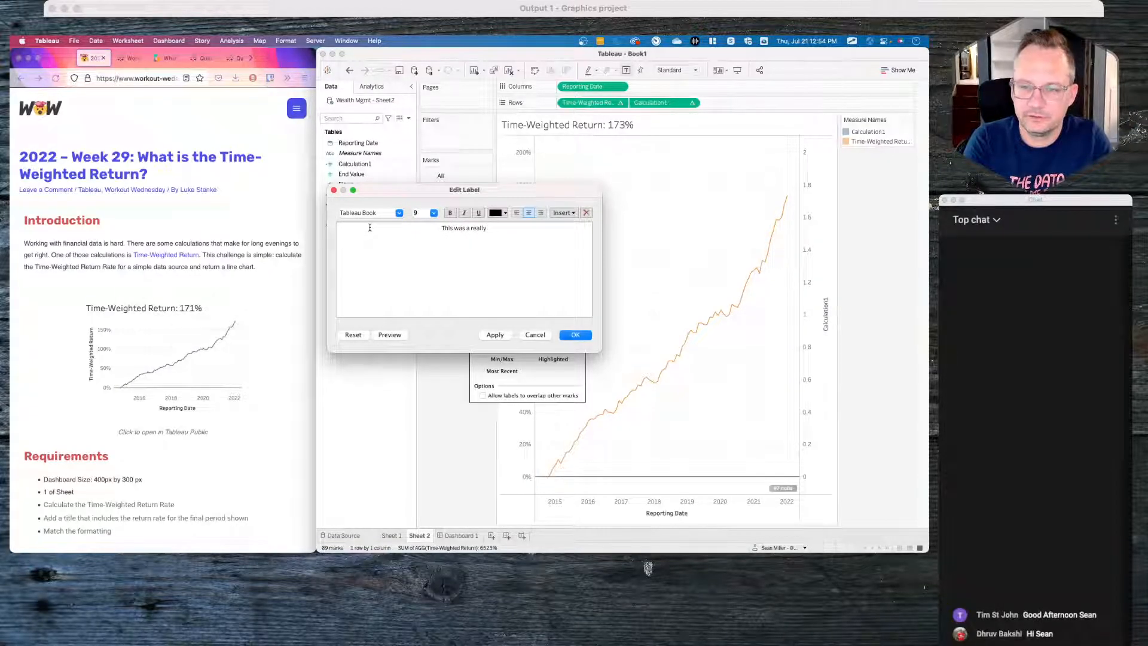
type("ly hard challenge")
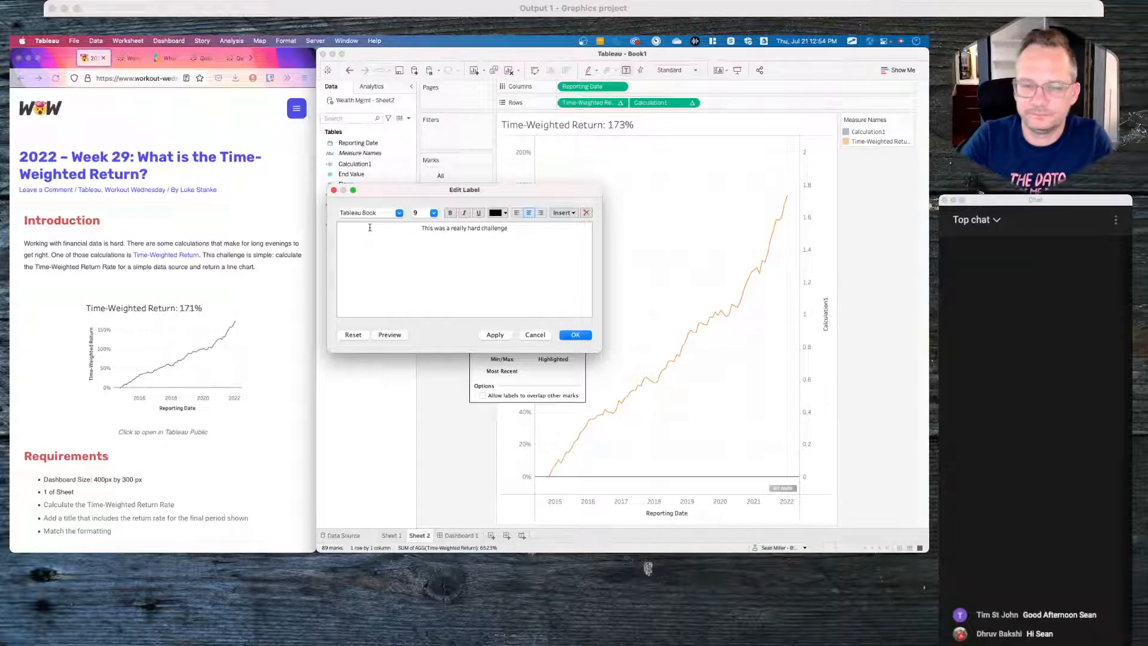
left_click(494, 337)
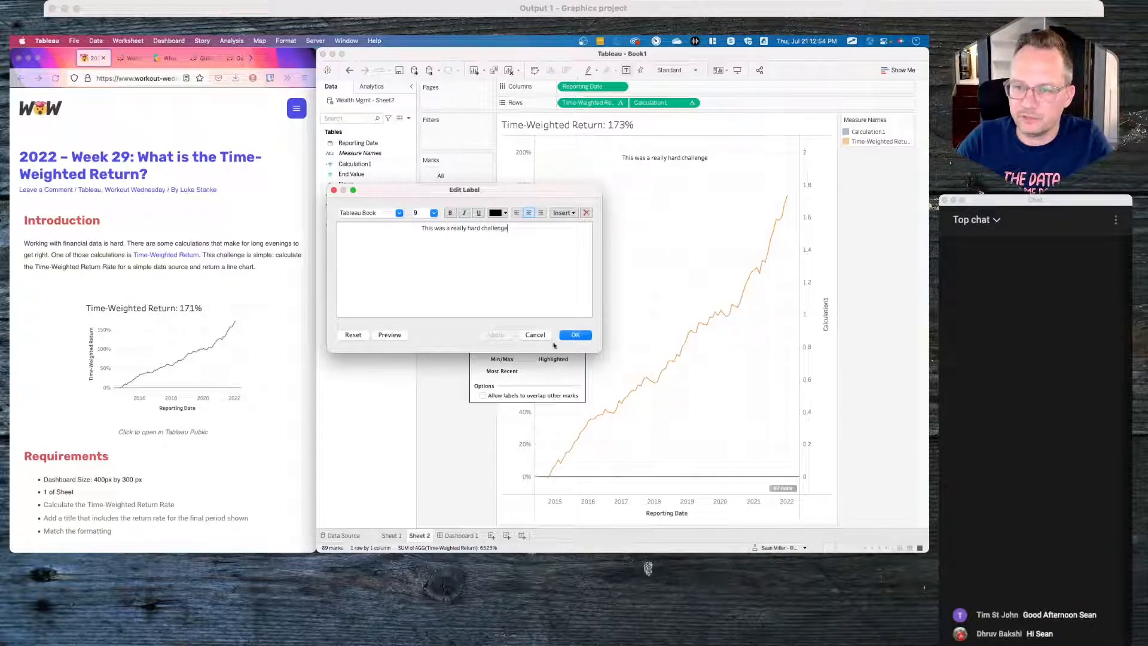
left_click(574, 335)
left_click(630, 311)
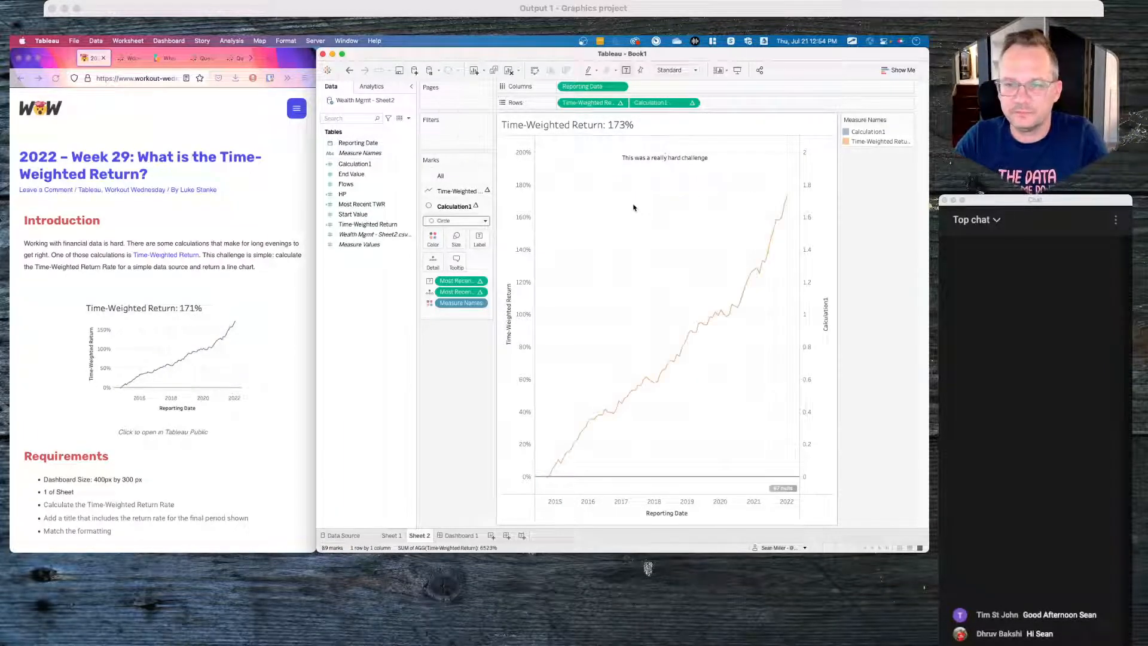
Step: Return to the Sheet 1 table and compare the Calculation1 column with the index and size columns across the rows
left_click_drag(658, 103, 456, 430)
left_click(391, 535)
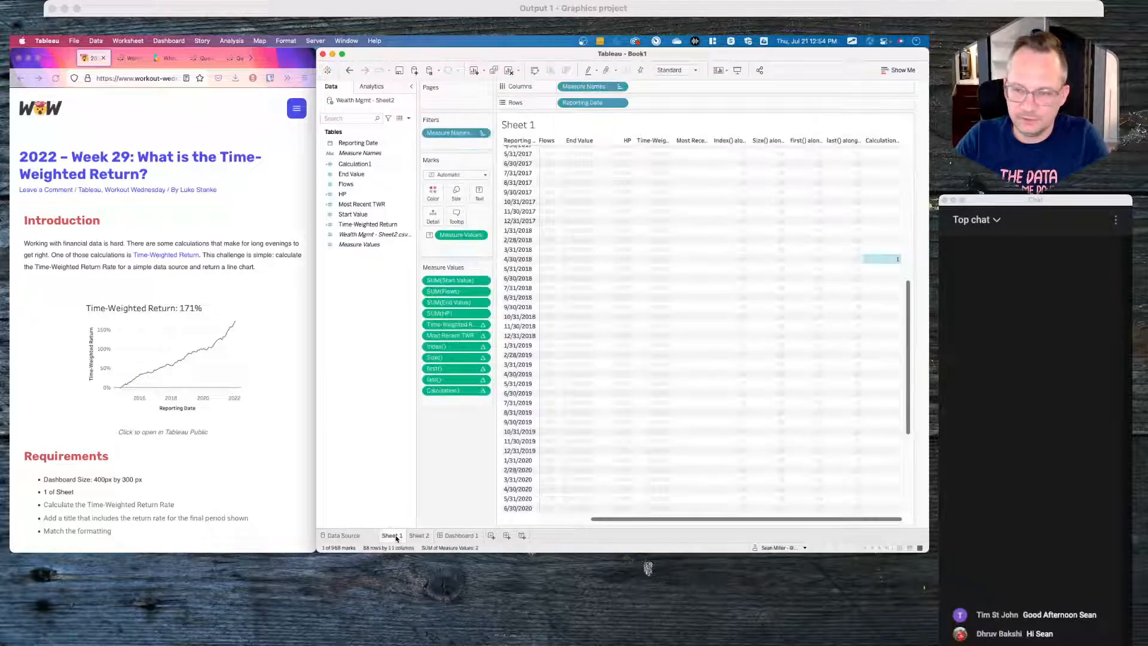
left_click(891, 260)
left_click(887, 262)
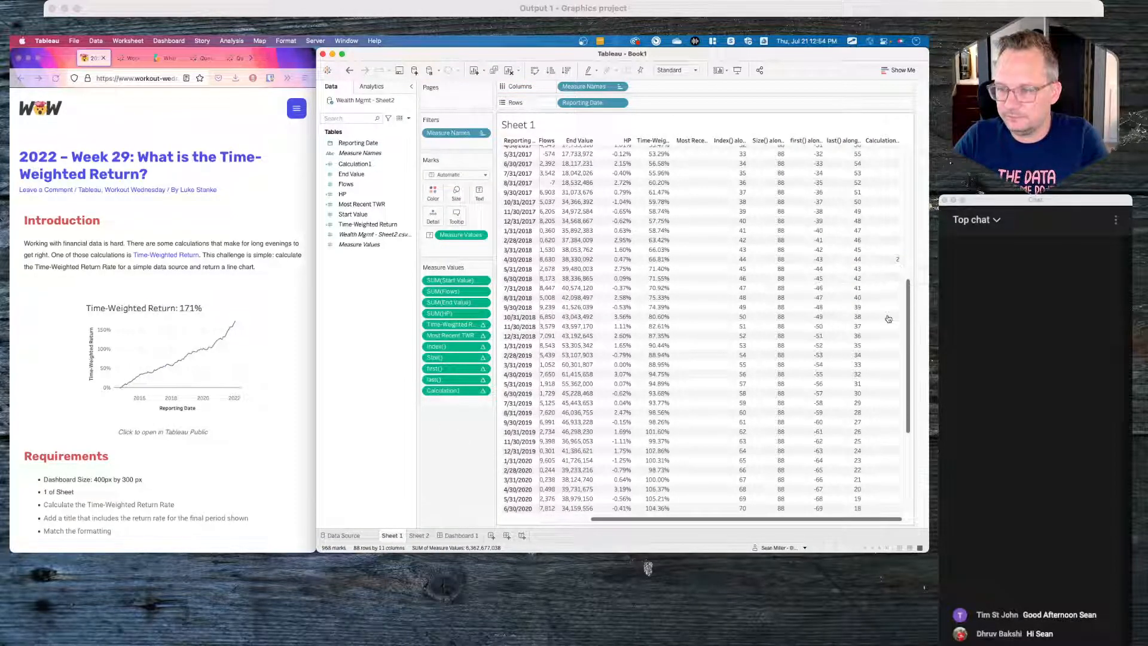
scroll(888, 318, "up", 10)
scroll(889, 318, "down", 3)
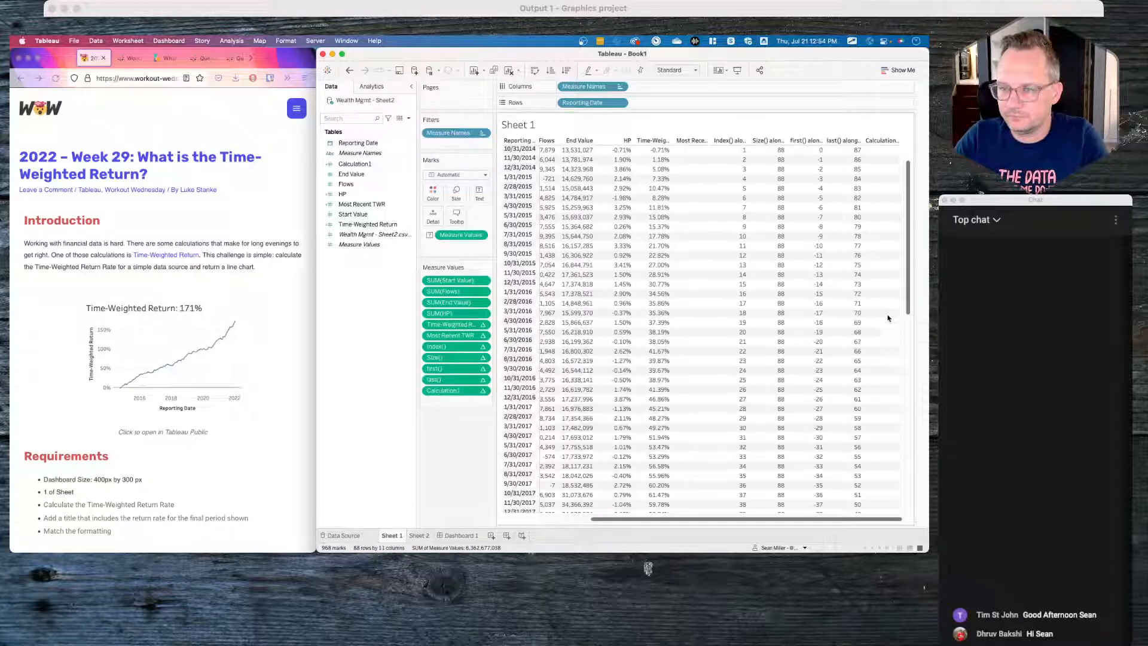
scroll(888, 318, "up", 3)
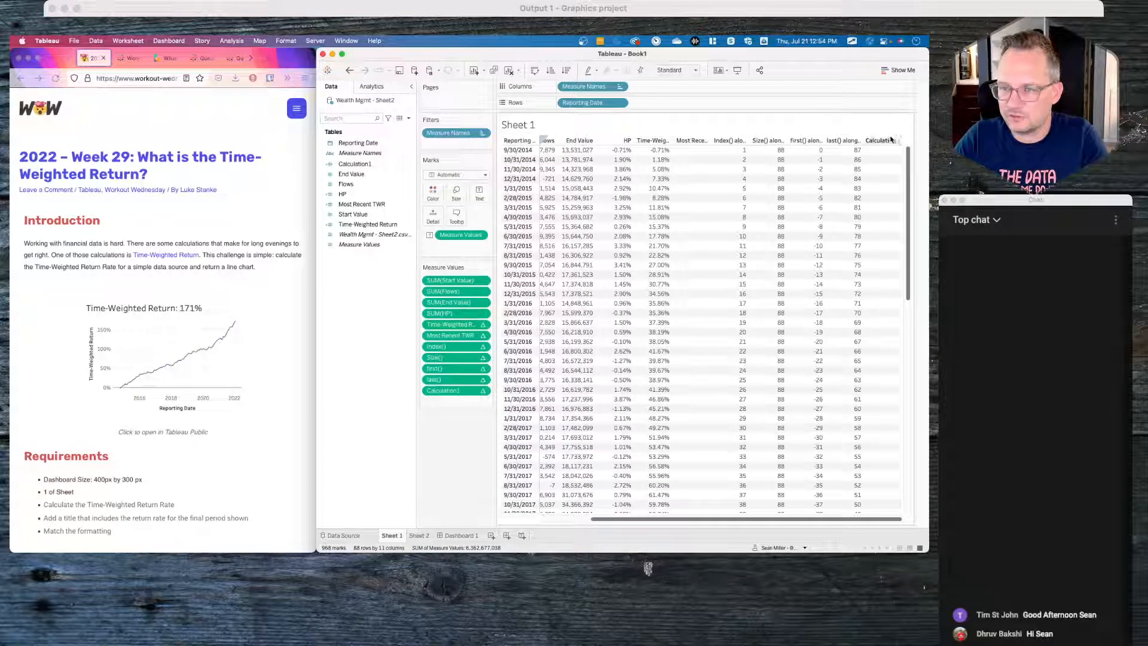
scroll(717, 285, "down", 15)
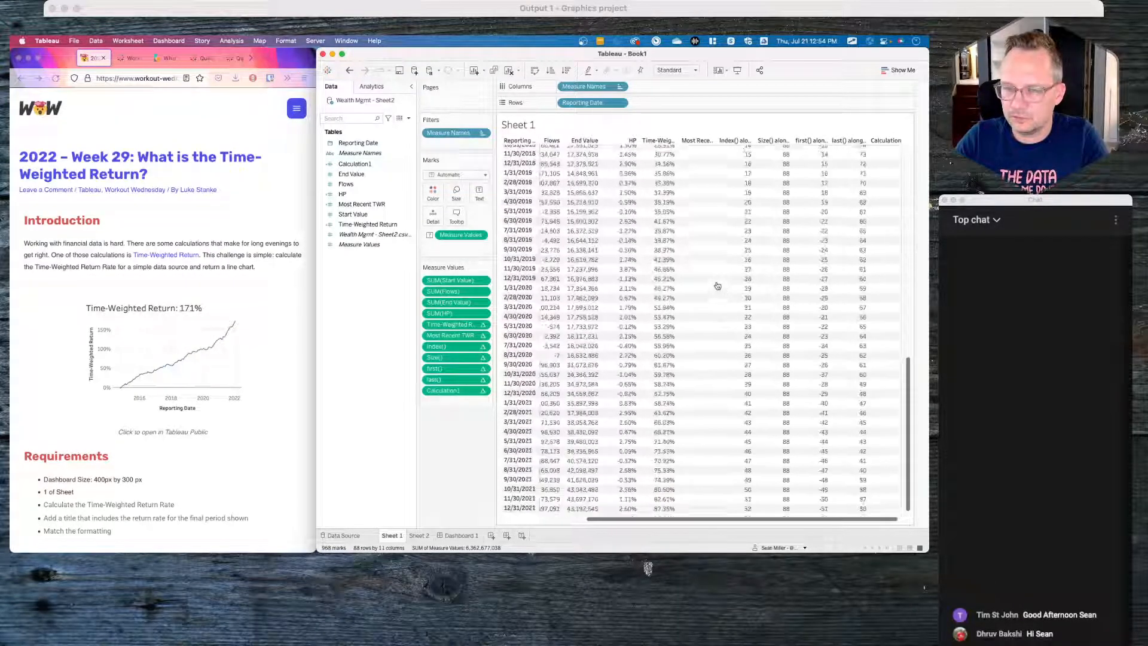